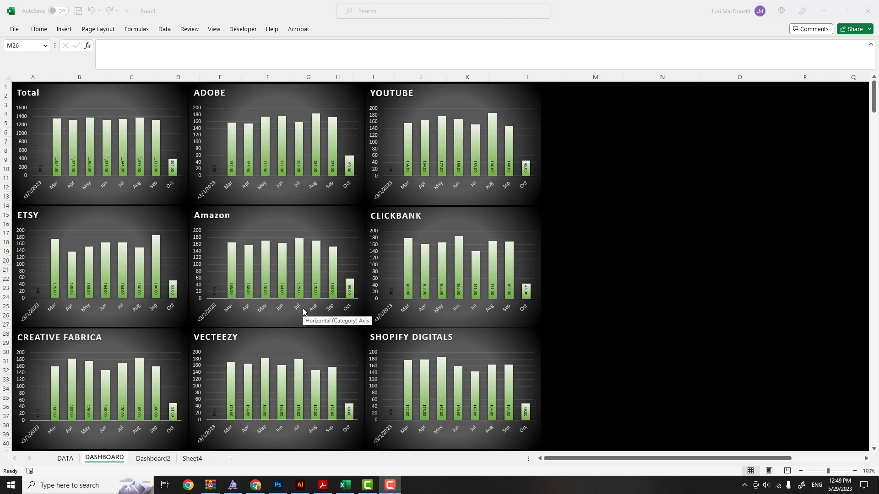
Look through the daily sales figures per platform on the DATA sheet.
{"action": "mouse_move", "coordinate": [318, 274]}
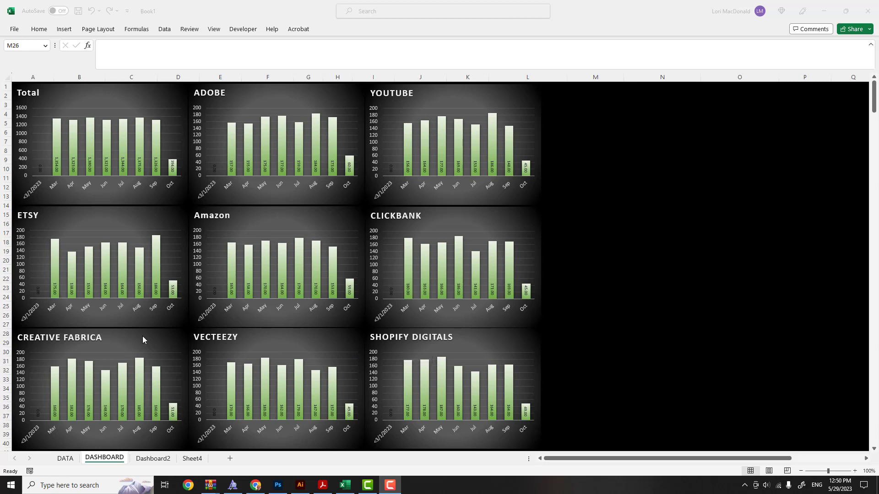
{"action": "left_click", "coordinate": [65, 459]}
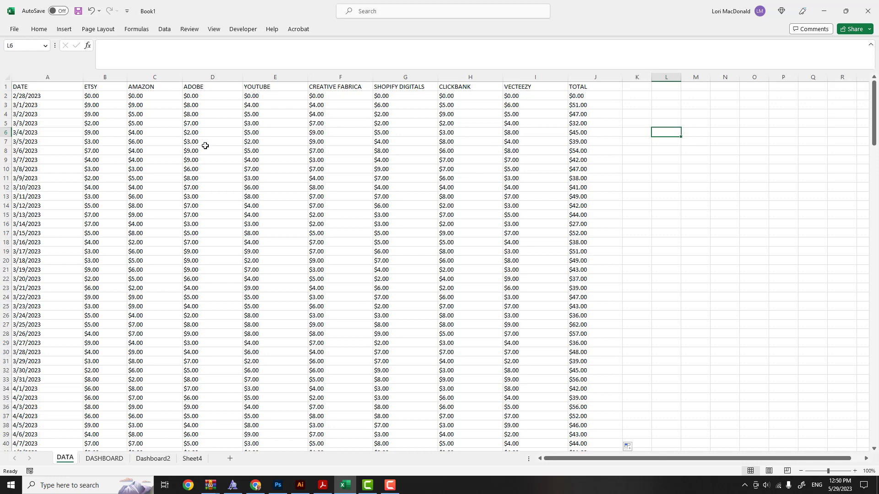
{"action": "scroll", "coordinate": [205, 146], "scroll_direction": "down", "scroll_amount": 8}
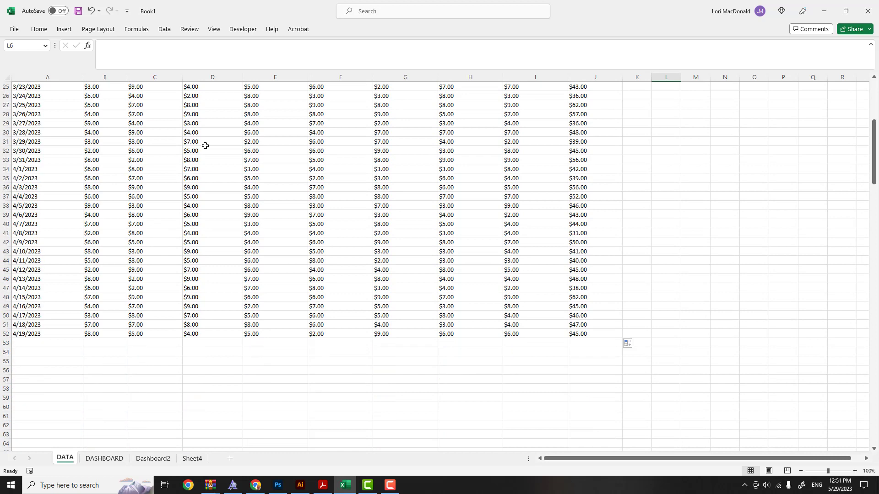
{"action": "scroll", "coordinate": [205, 145], "scroll_direction": "up", "scroll_amount": 6}
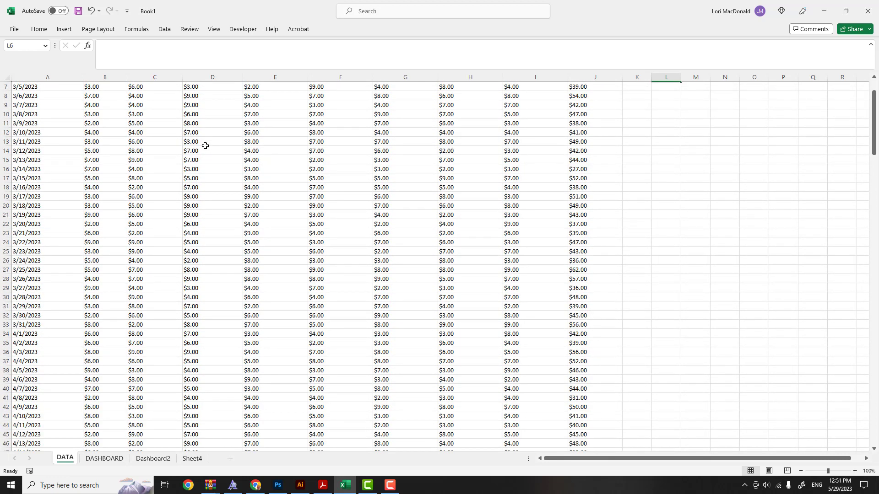
{"action": "scroll", "coordinate": [231, 153], "scroll_direction": "up", "scroll_amount": 2}
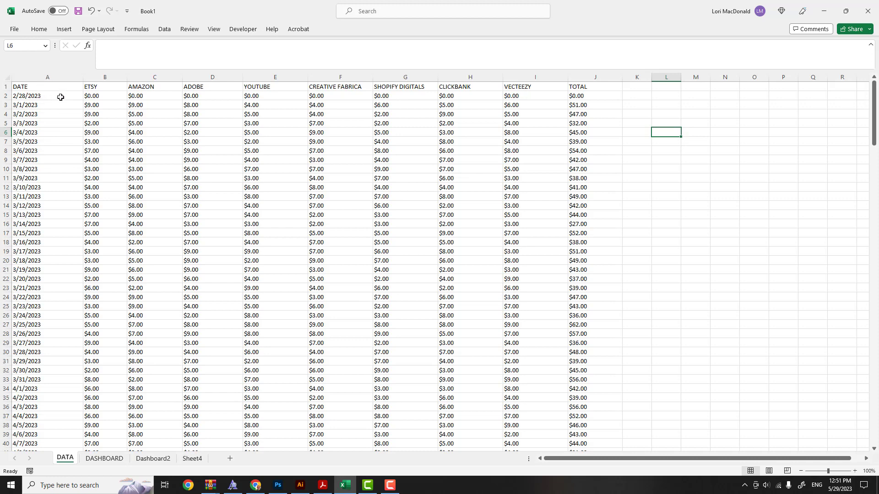
Add a new worksheet and start a PivotChart at its cell A1 with the DATA sheet as source.
{"action": "left_click", "coordinate": [229, 459]}
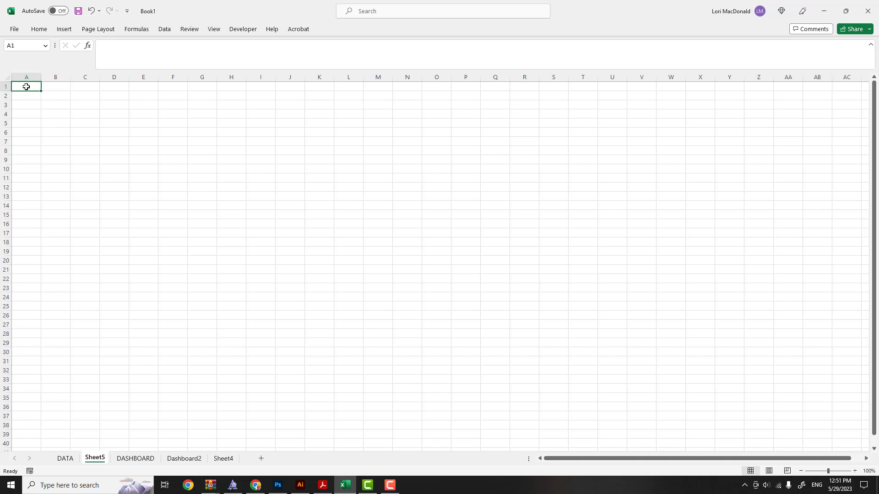
{"action": "left_click", "coordinate": [65, 31]}
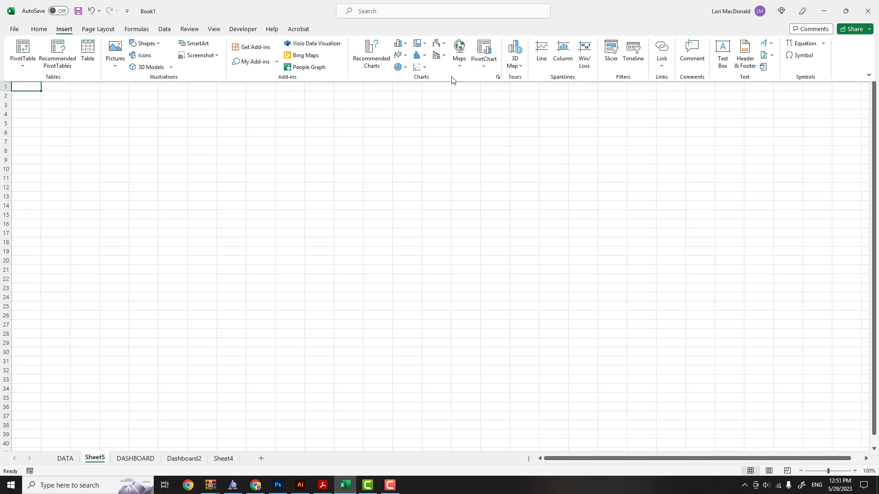
{"action": "left_click", "coordinate": [484, 67]}
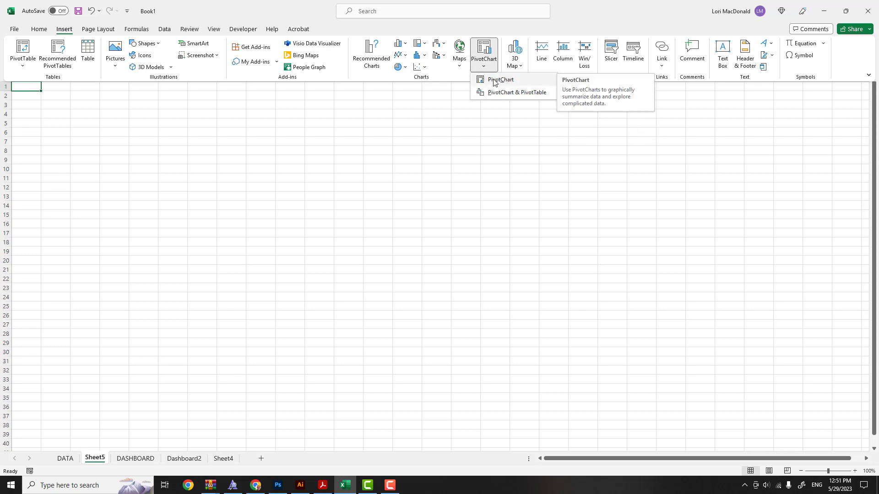
{"action": "left_click", "coordinate": [494, 81]}
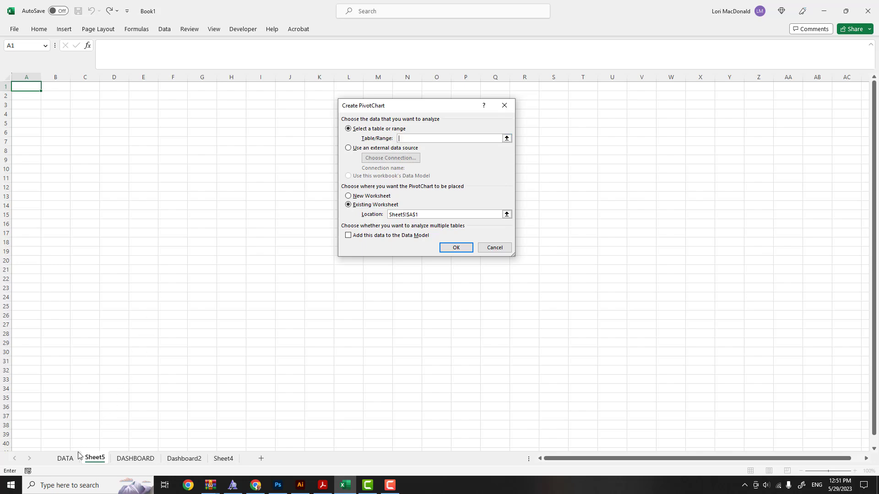
{"action": "left_click", "coordinate": [65, 458]}
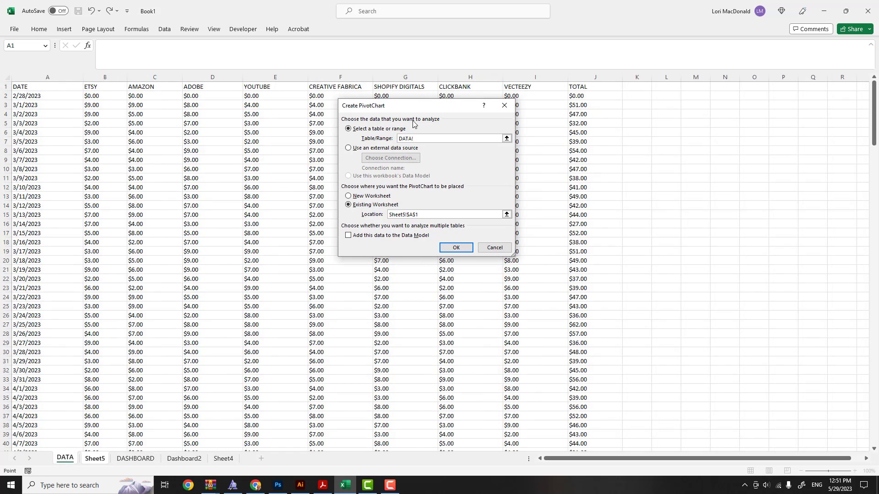
{"action": "left_click_drag", "start_coordinate": [403, 104], "coordinate": [529, 136]}
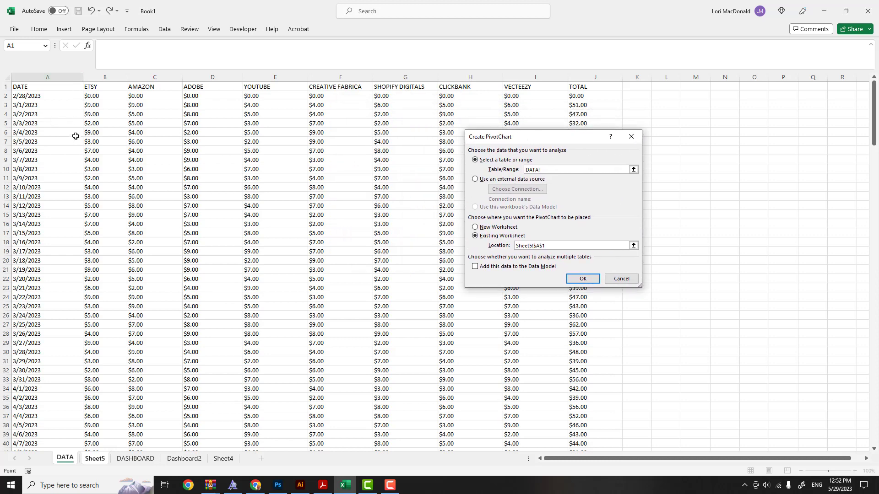
Try cells A1 to J52 of the DATA sheet as the PivotChart's source range.
{"action": "left_click", "coordinate": [38, 87]}
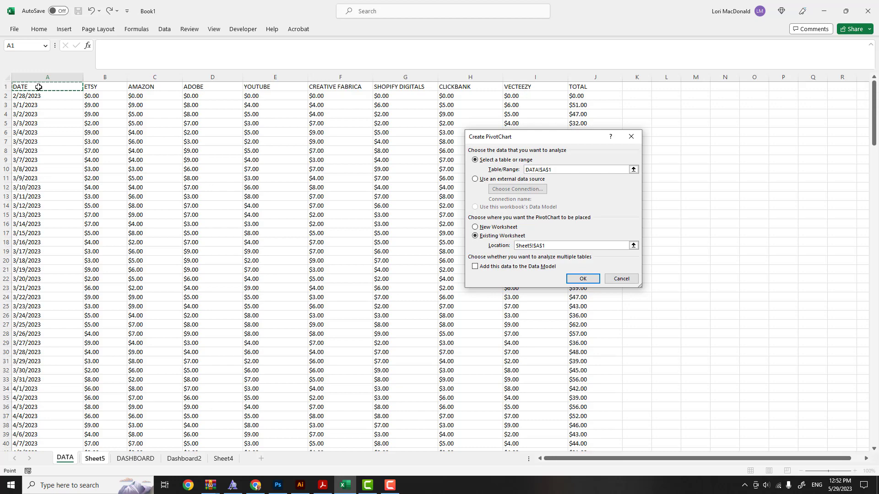
{"action": "left_click_drag", "start_coordinate": [39, 87], "coordinate": [580, 435]}
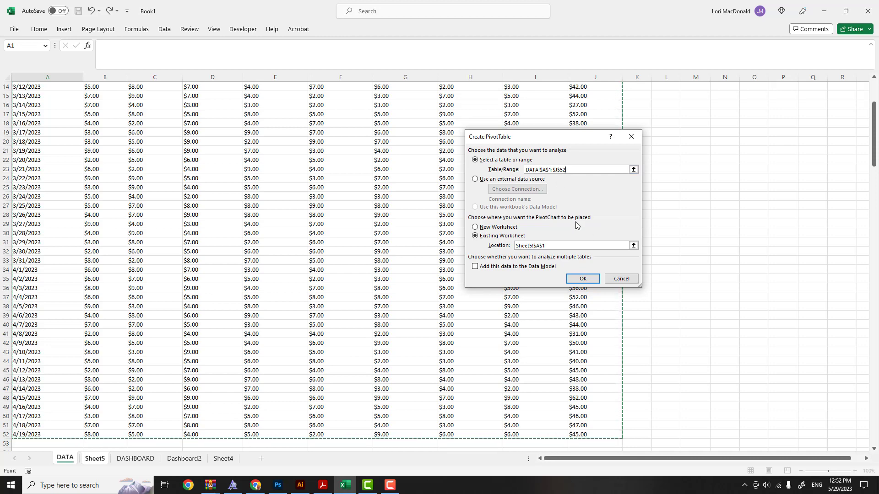
{"action": "scroll", "coordinate": [321, 229], "scroll_direction": "up", "scroll_amount": 5}
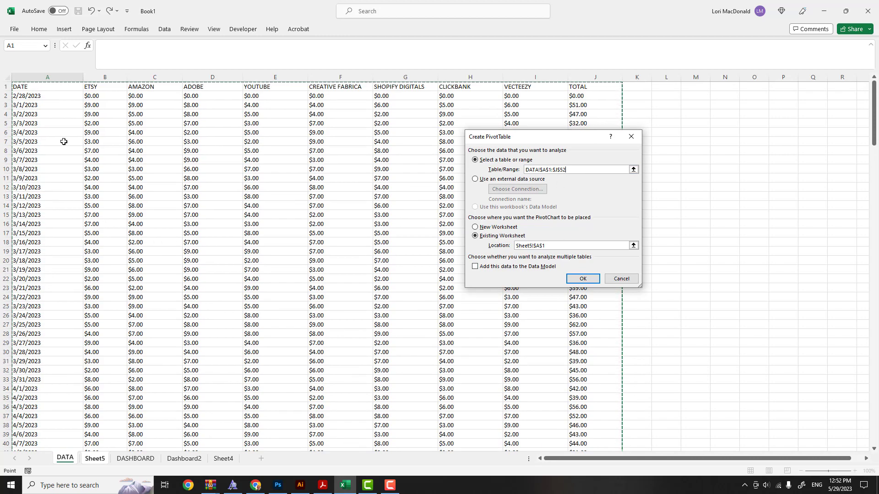
Set the source range to the entire columns A through J of the DATA sheet and create the PivotChart.
{"action": "left_click", "coordinate": [54, 77]}
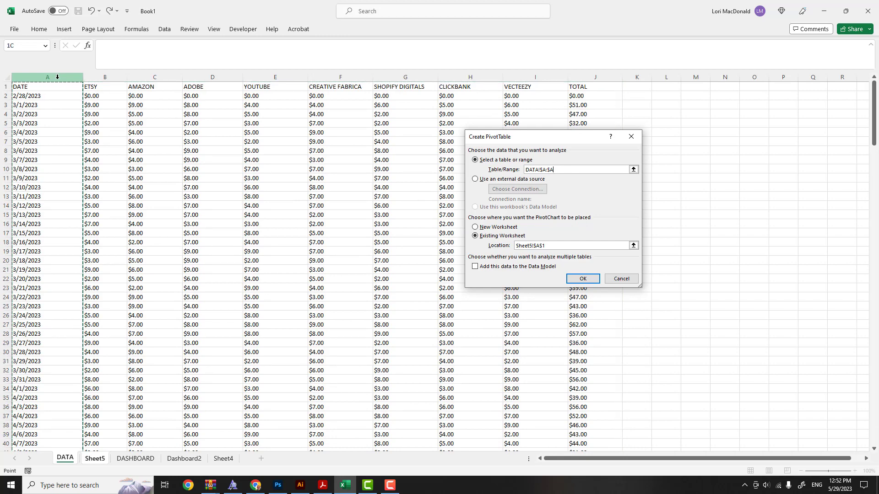
{"action": "left_click_drag", "start_coordinate": [57, 77], "coordinate": [574, 69]}
{"action": "scroll", "coordinate": [401, 165], "scroll_direction": "down", "scroll_amount": 10}
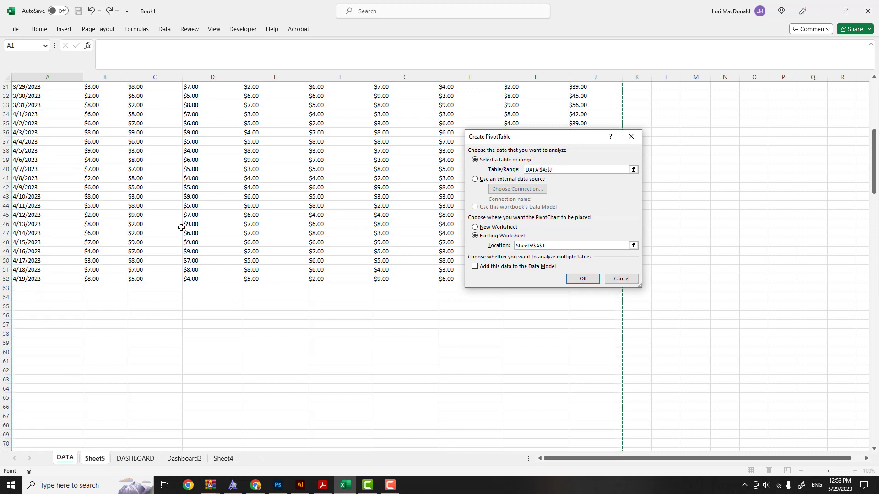
{"action": "scroll", "coordinate": [214, 203], "scroll_direction": "up", "scroll_amount": 10}
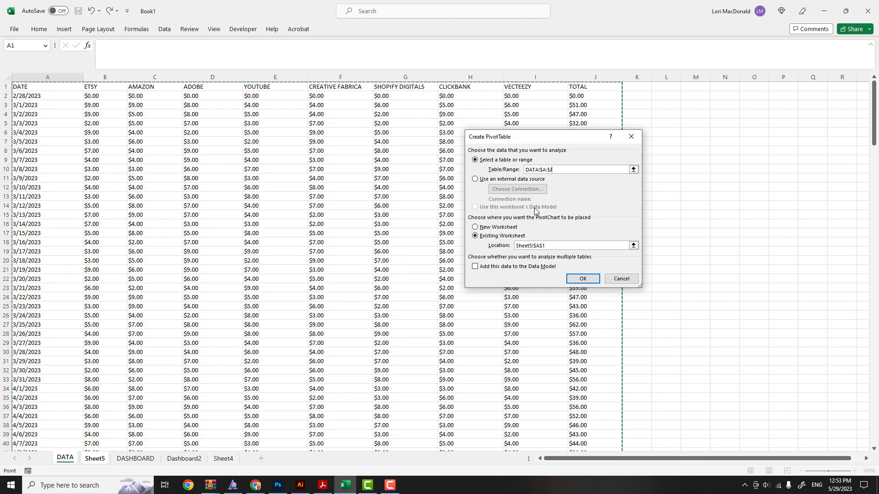
{"action": "left_click", "coordinate": [578, 280]}
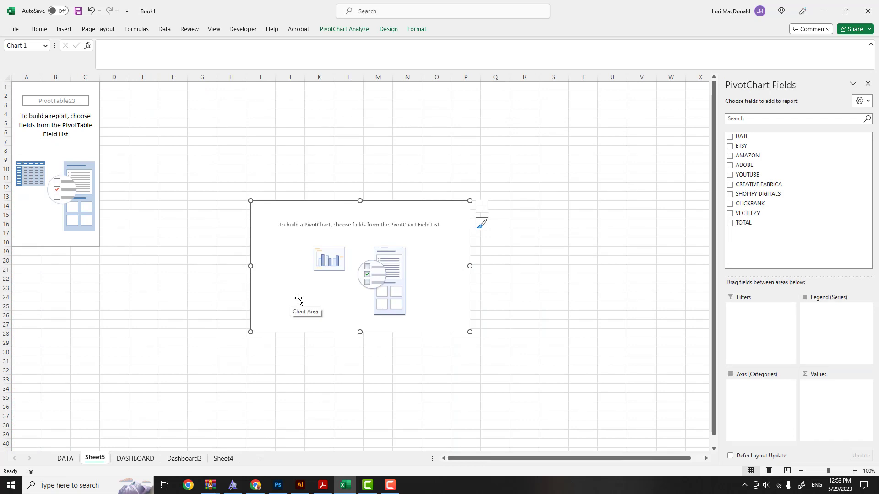
Add the DATE and TOTAL fields to the PivotChart and place it along the sheet's left edge, just below row 3.
{"action": "left_click_drag", "start_coordinate": [325, 290], "coordinate": [280, 200]}
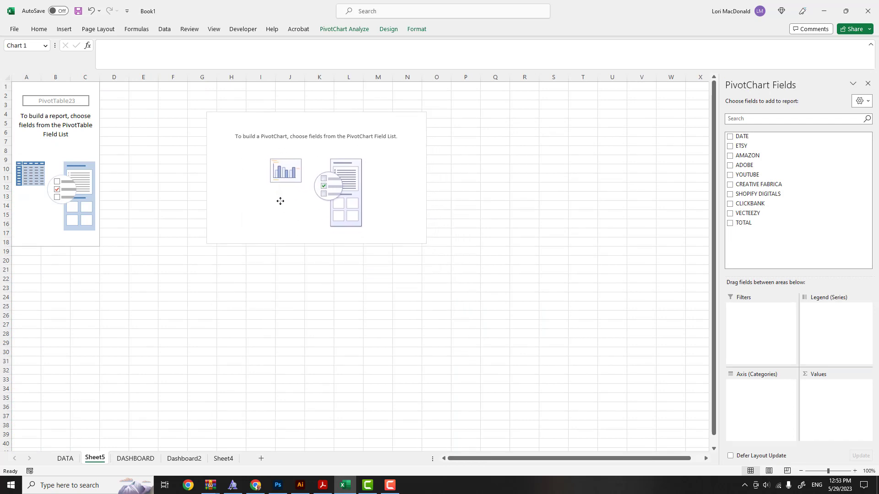
{"action": "left_click", "coordinate": [730, 137]}
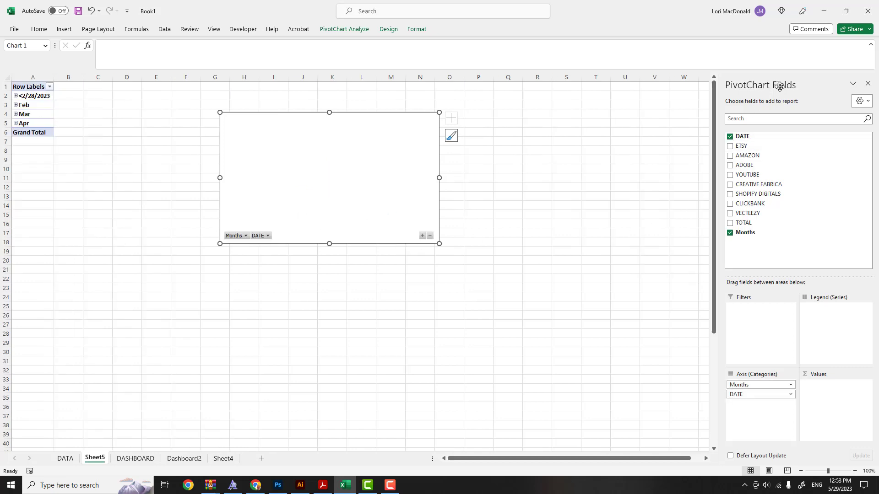
{"action": "left_click", "coordinate": [730, 224]}
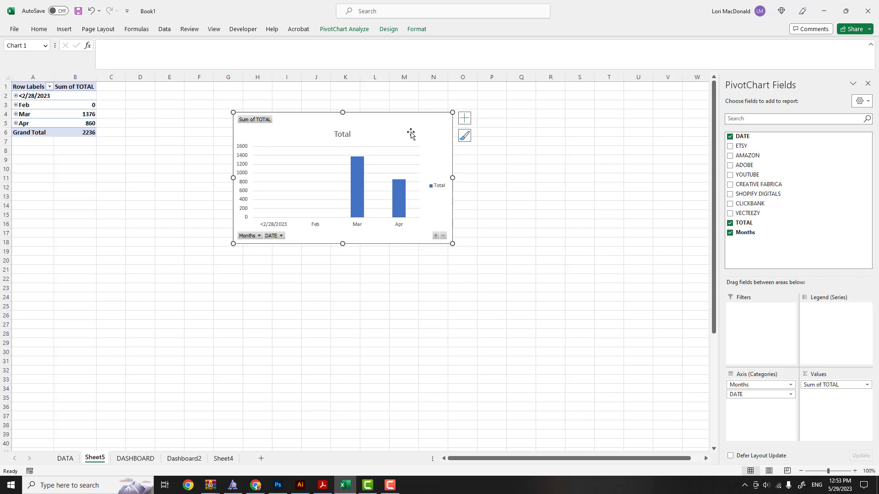
{"action": "left_click_drag", "start_coordinate": [401, 123], "coordinate": [173, 120]}
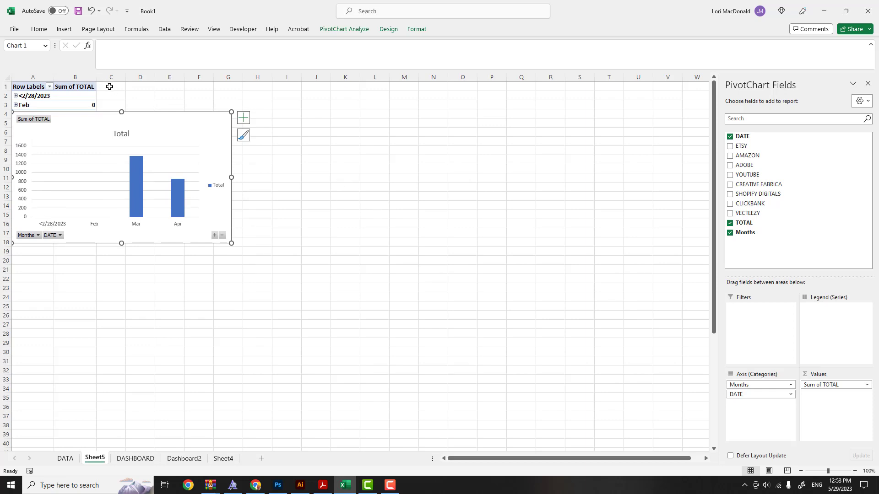
Insert a second PivotChart at cell C1 of Sheet5, using columns A through J of the DATA sheet as its source.
{"action": "left_click", "coordinate": [109, 87]}
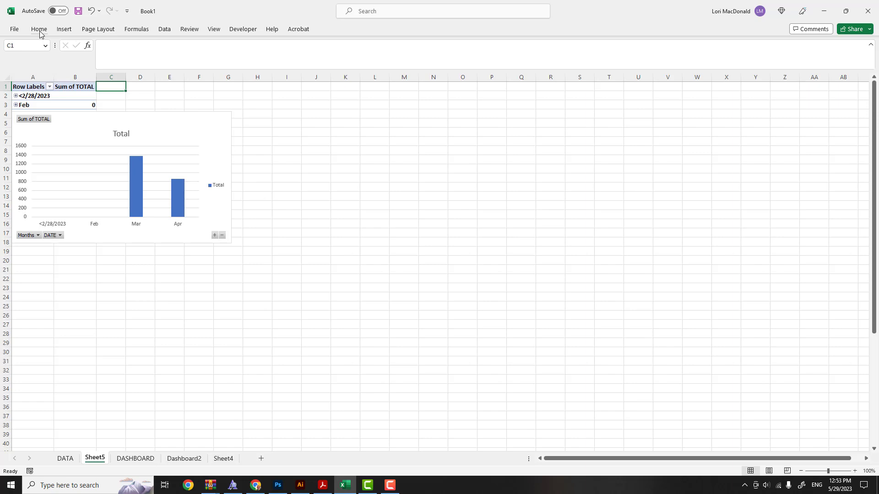
{"action": "left_click", "coordinate": [68, 31]}
{"action": "left_click", "coordinate": [482, 68]}
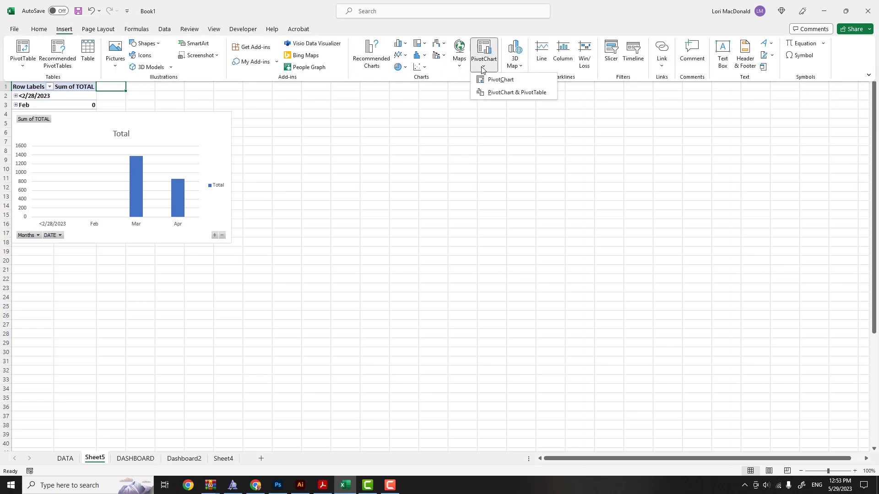
{"action": "left_click", "coordinate": [496, 81]}
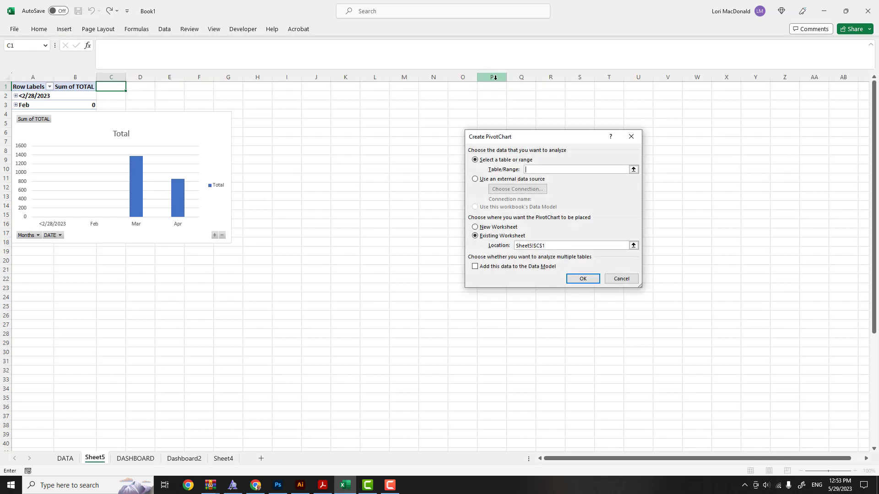
{"action": "left_click", "coordinate": [66, 458]}
{"action": "left_click_drag", "start_coordinate": [63, 76], "coordinate": [573, 76]}
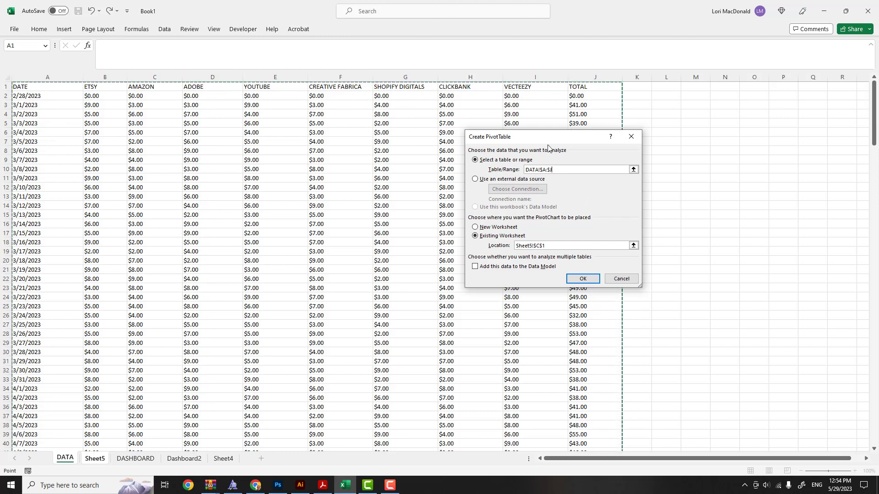
{"action": "left_click", "coordinate": [582, 280]}
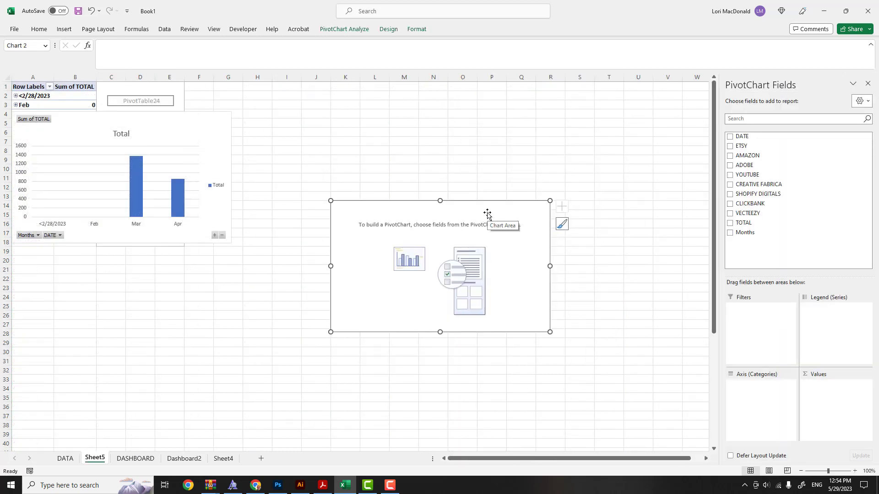
Add the DATE and ETSY fields to the second PivotChart and move it over the lower part of the TOTAL chart.
{"action": "left_click", "coordinate": [729, 137]}
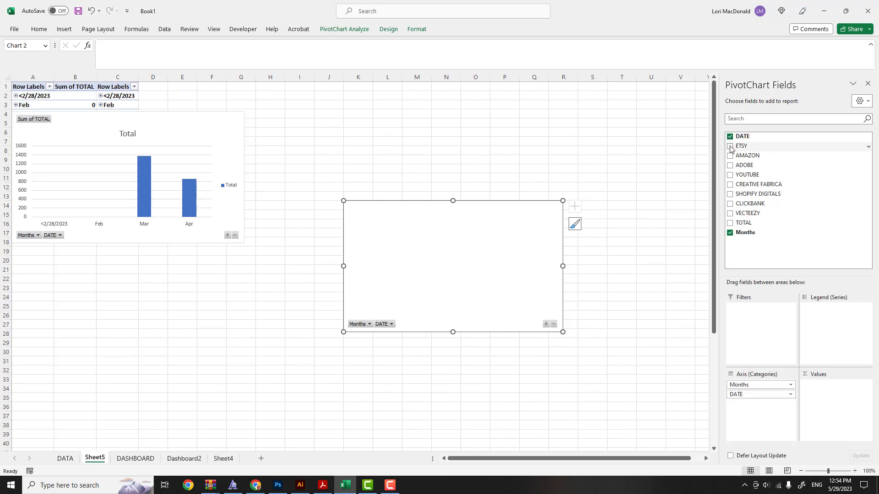
{"action": "left_click", "coordinate": [730, 147]}
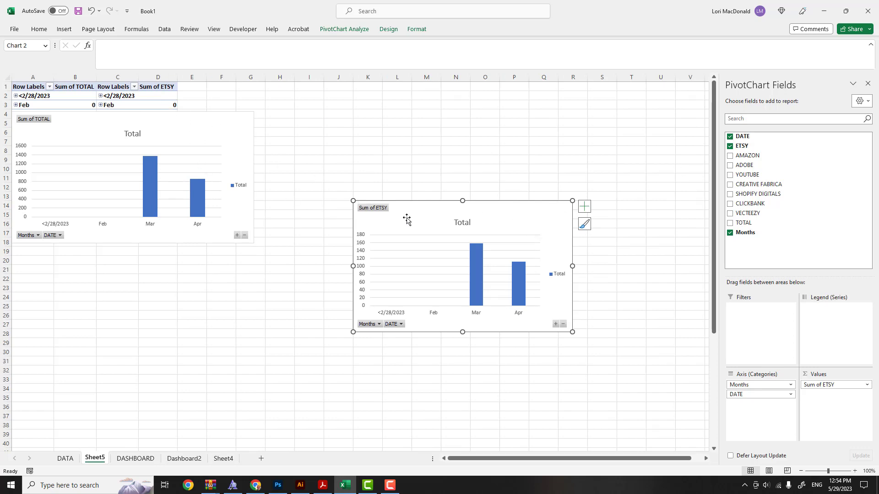
{"action": "left_click_drag", "start_coordinate": [419, 215], "coordinate": [56, 159]}
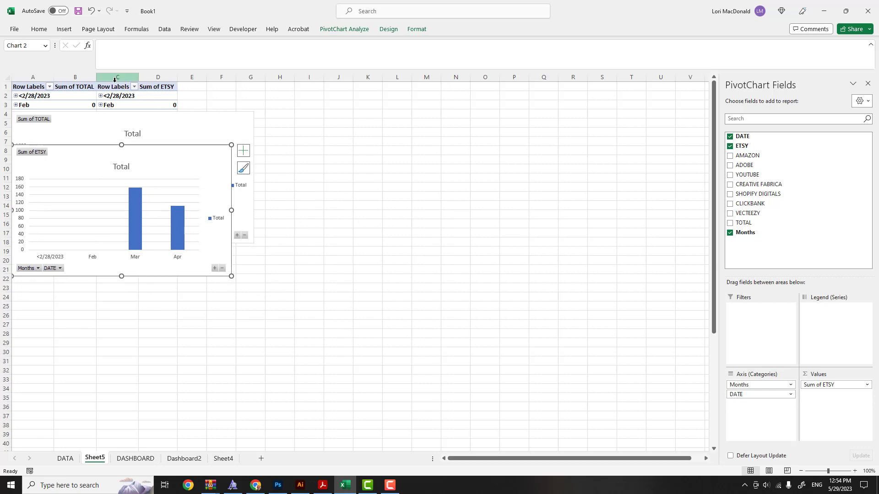
Insert a third PivotChart at cell E1 of Sheet5, using columns A through J of the DATA sheet as its source.
{"action": "left_click", "coordinate": [184, 85]}
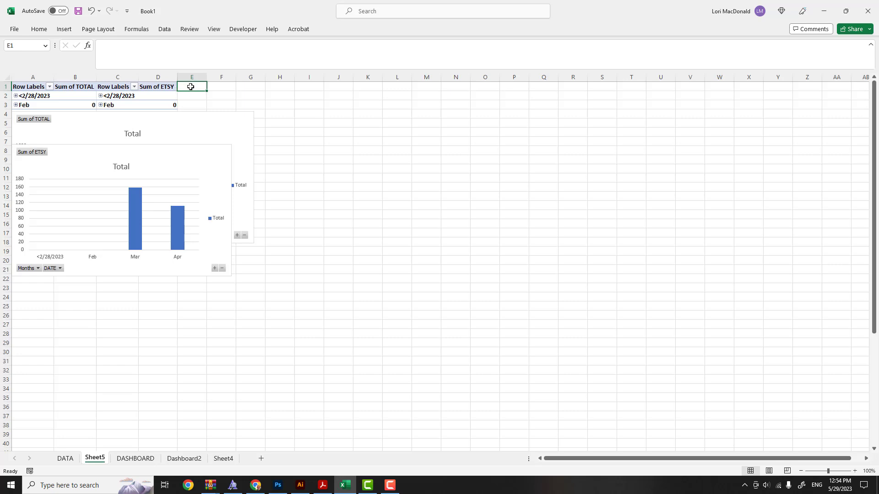
{"action": "left_click", "coordinate": [65, 29]}
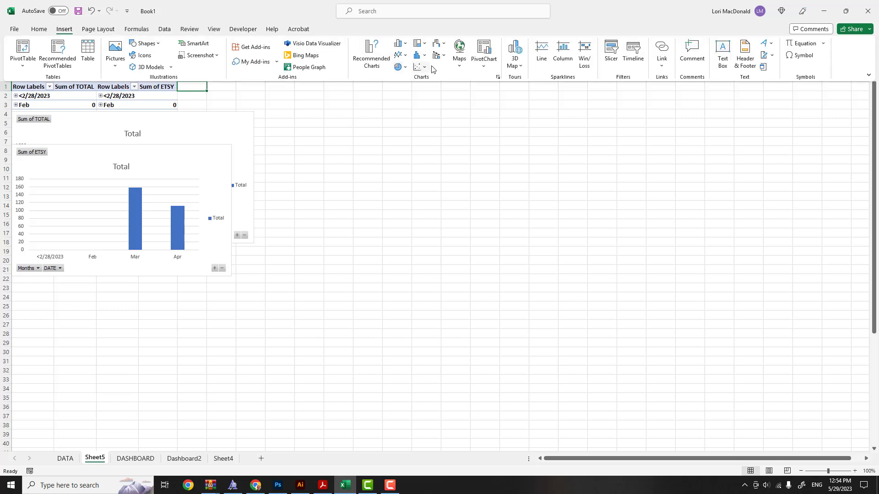
{"action": "left_click", "coordinate": [486, 67]}
{"action": "left_click", "coordinate": [501, 80]}
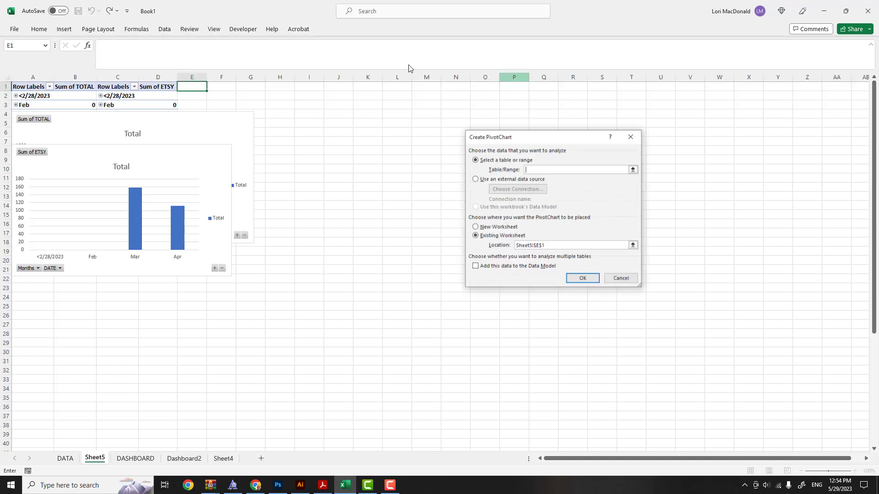
{"action": "left_click", "coordinate": [65, 458]}
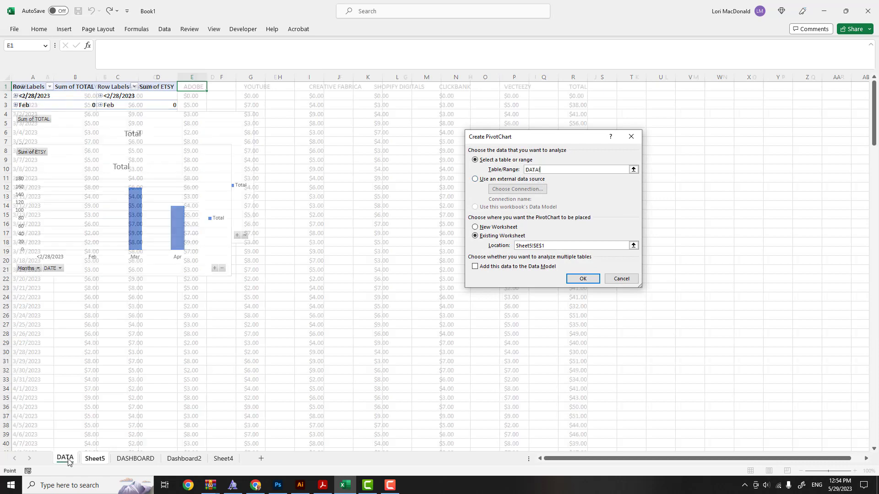
{"action": "left_click_drag", "start_coordinate": [35, 77], "coordinate": [568, 73]}
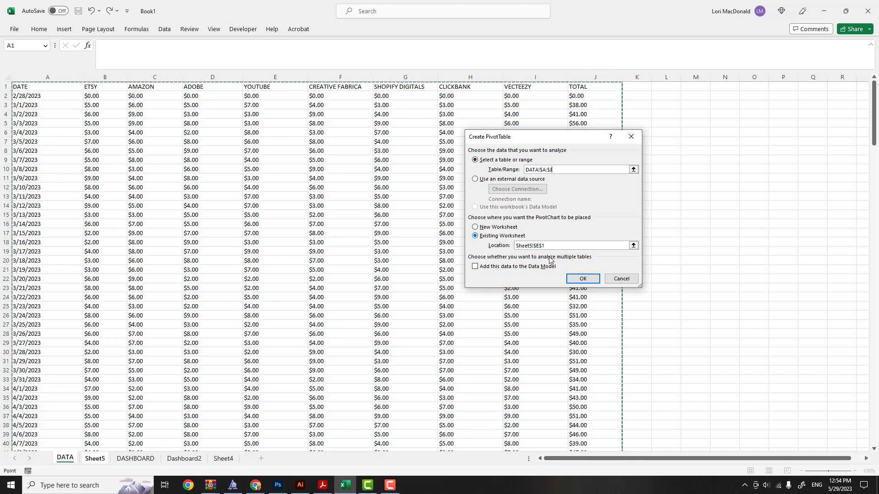
{"action": "left_click", "coordinate": [581, 277]}
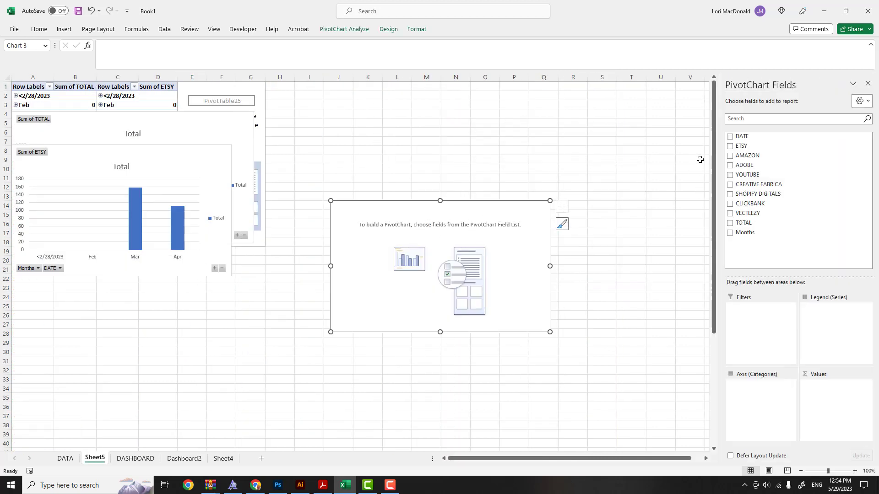
Add the DATE and AMAZON fields to the third PivotChart and move it over the lower part of the ETSY chart.
{"action": "left_click", "coordinate": [729, 136]}
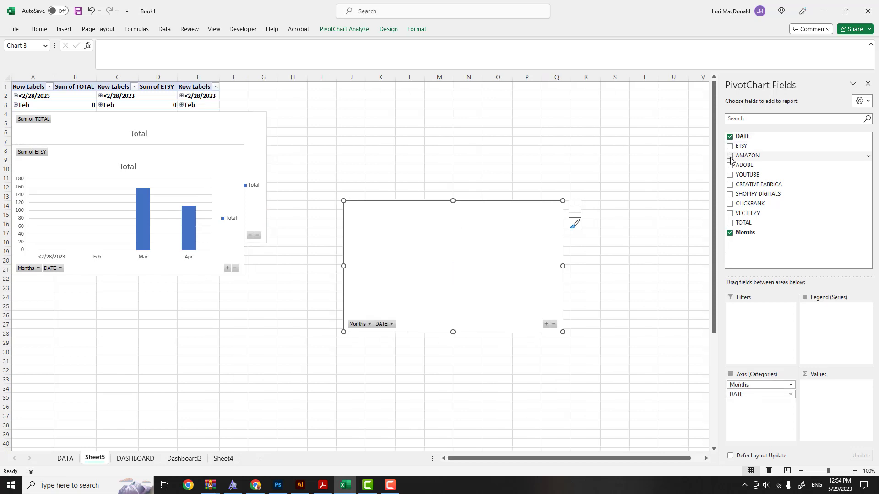
{"action": "left_click", "coordinate": [729, 156]}
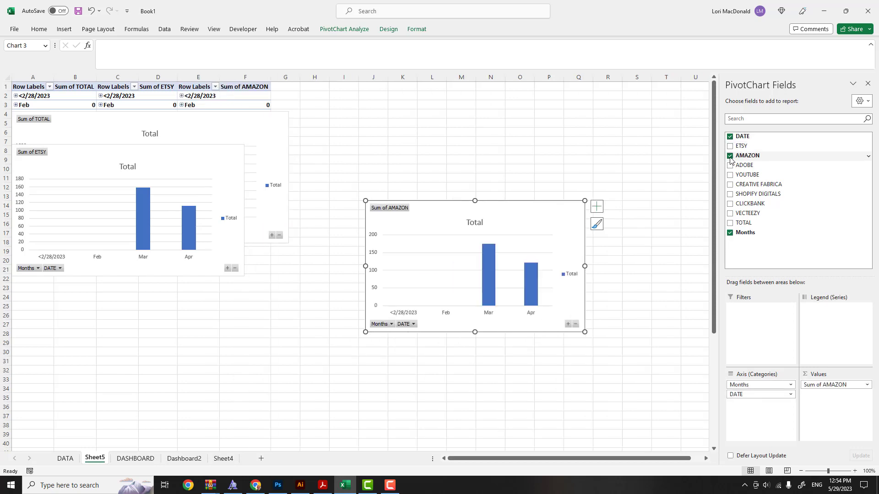
{"action": "left_click_drag", "start_coordinate": [535, 209], "coordinate": [179, 198]}
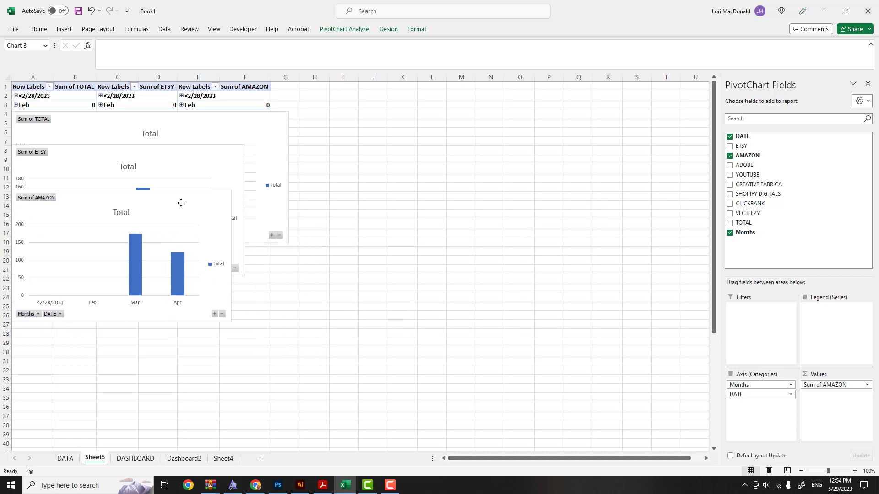
Insert a fourth PivotChart at cell G1 of Sheet5, using columns A through J of the DATA sheet as its source.
{"action": "left_click", "coordinate": [287, 76]}
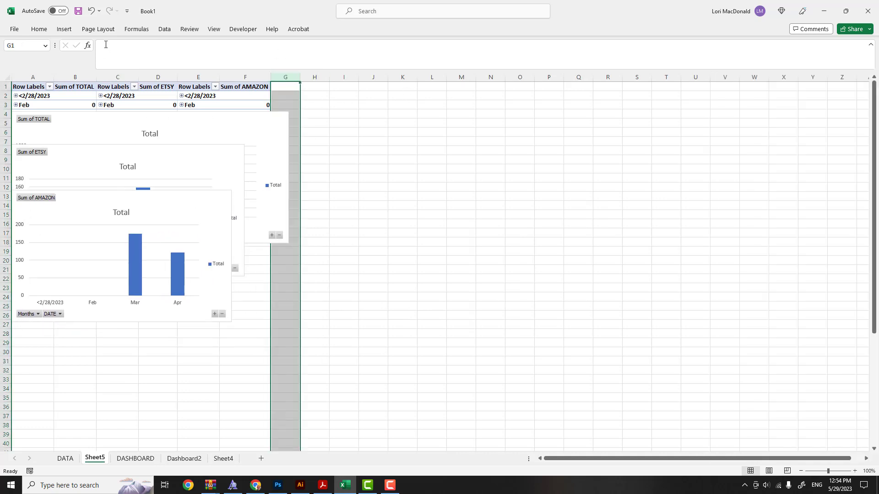
{"action": "left_click", "coordinate": [42, 30]}
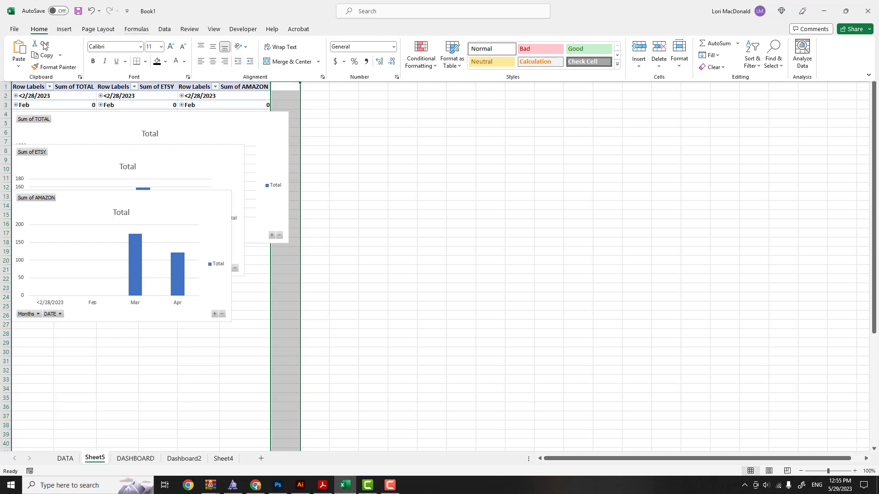
{"action": "left_click", "coordinate": [64, 29]}
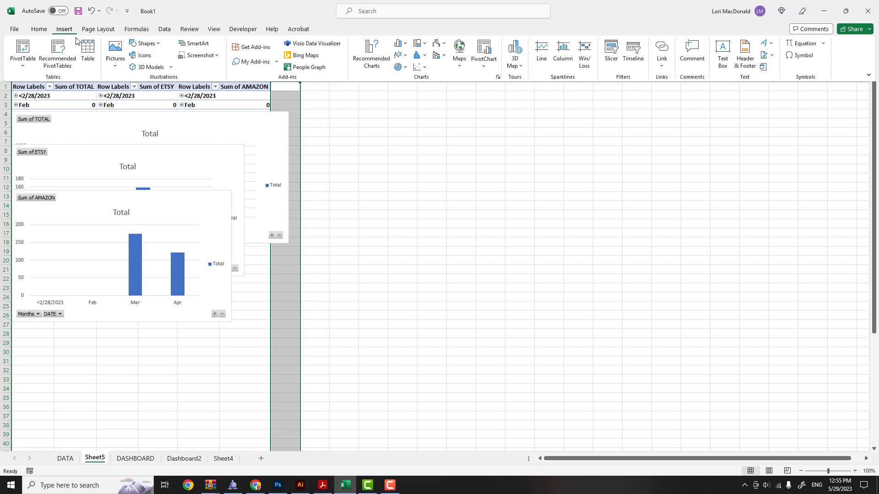
{"action": "left_click", "coordinate": [484, 69]}
{"action": "left_click", "coordinate": [497, 81]}
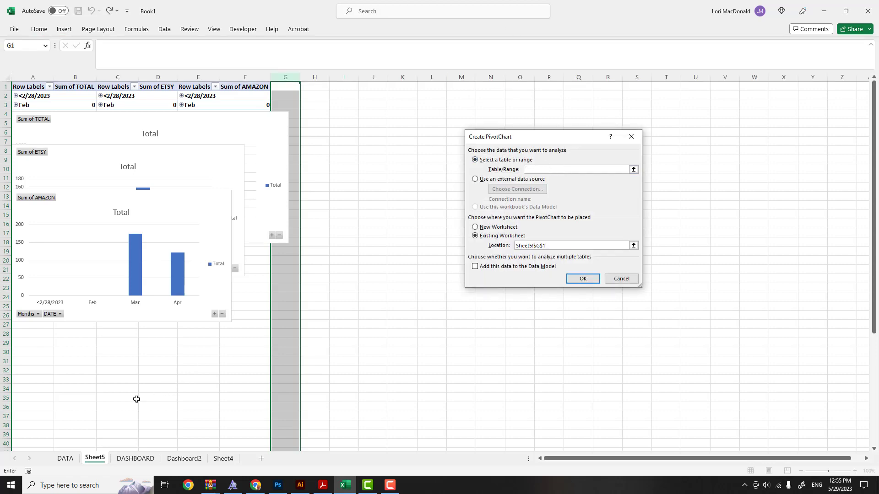
{"action": "left_click", "coordinate": [69, 459]}
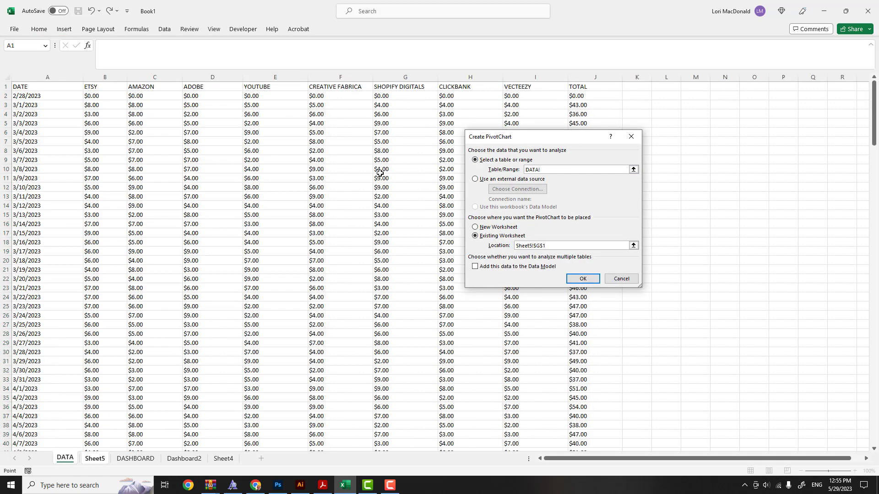
{"action": "left_click_drag", "start_coordinate": [54, 77], "coordinate": [618, 79]}
{"action": "left_click", "coordinate": [583, 280]}
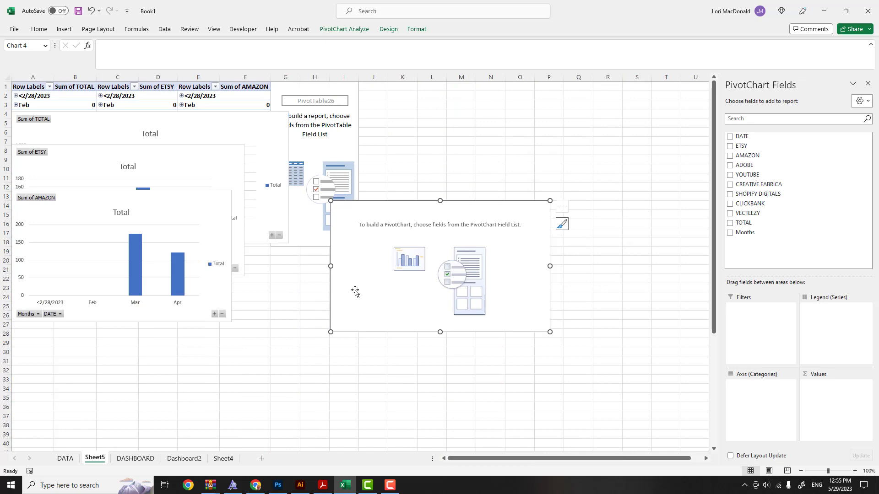
Add the DATE and YOUTUBE fields to the fourth PivotChart and move it over the lower part of the AMAZON chart.
{"action": "left_click", "coordinate": [730, 137]}
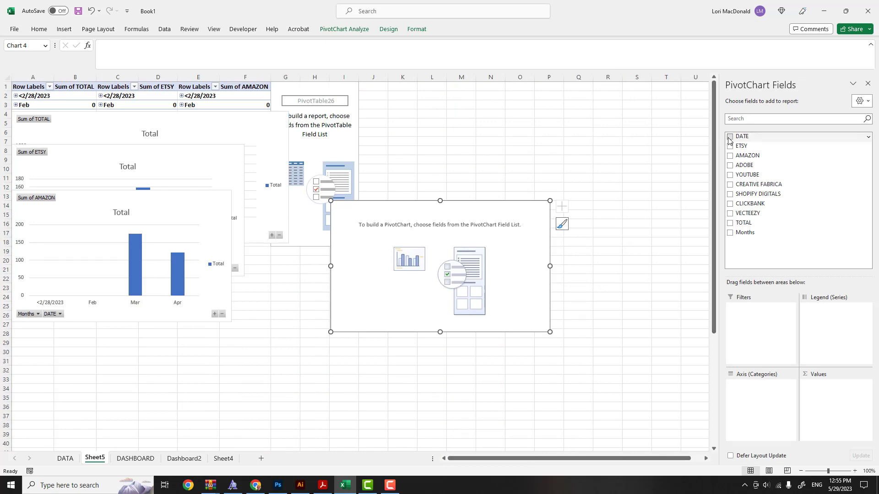
{"action": "left_click", "coordinate": [730, 176]}
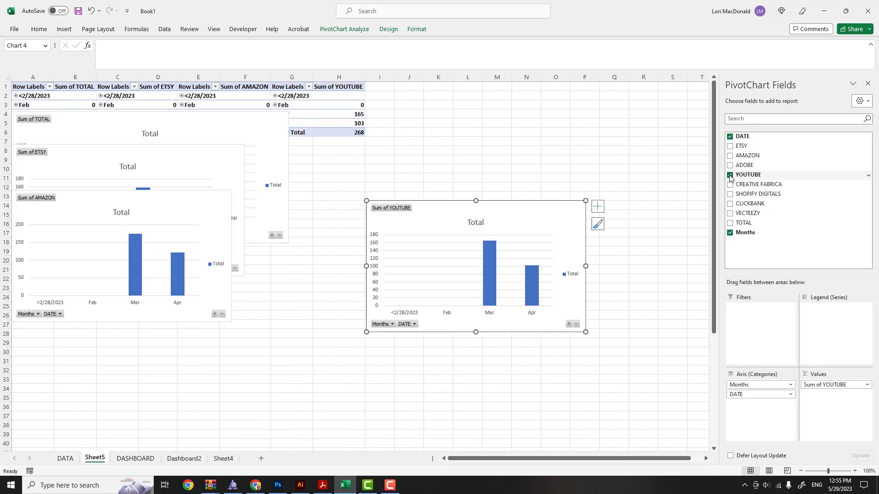
{"action": "left_click_drag", "start_coordinate": [555, 211], "coordinate": [205, 234]}
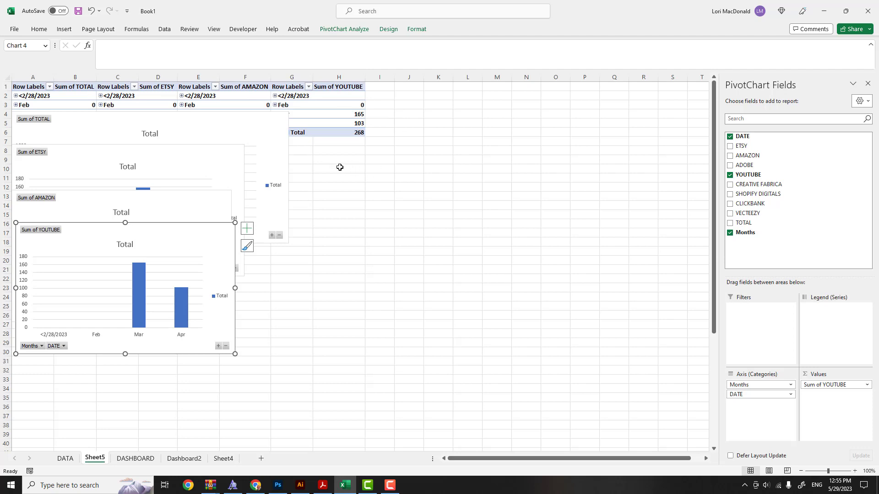
Insert a fifth PivotChart at cell I1 of Sheet5, using columns A through J of the DATA sheet as its source.
{"action": "left_click", "coordinate": [384, 78]}
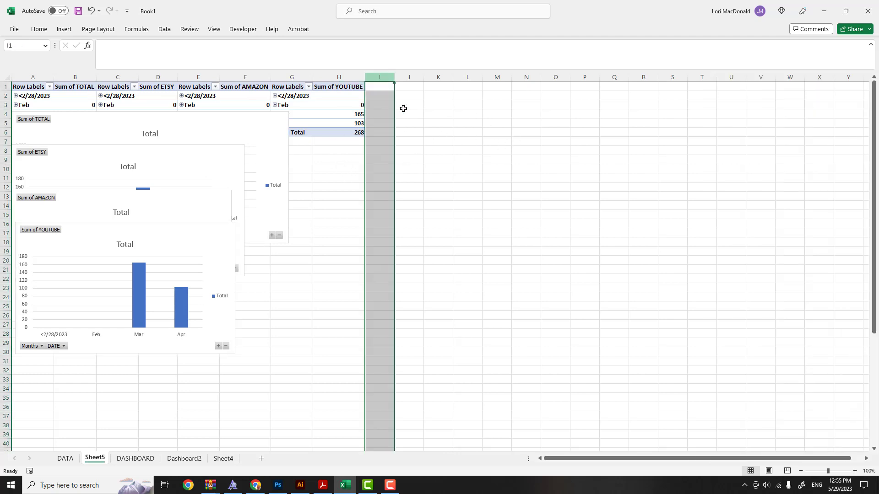
{"action": "left_click", "coordinate": [64, 30]}
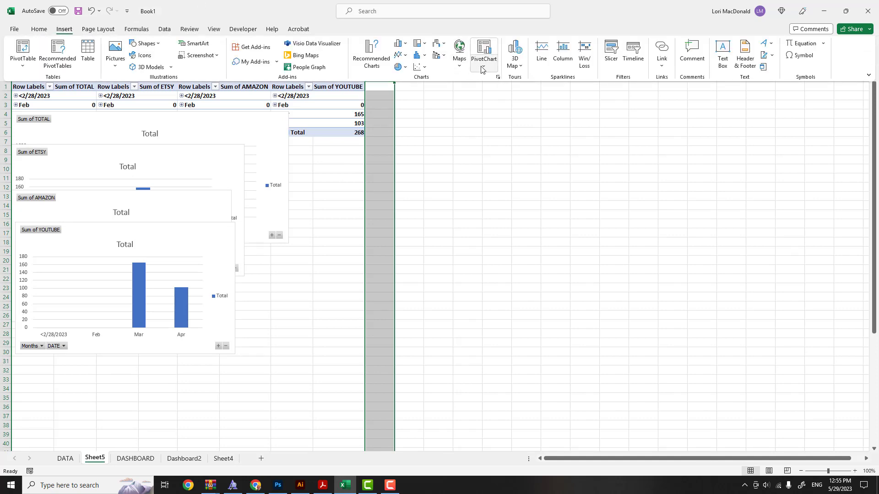
{"action": "left_click", "coordinate": [482, 67]}
{"action": "left_click", "coordinate": [500, 80]}
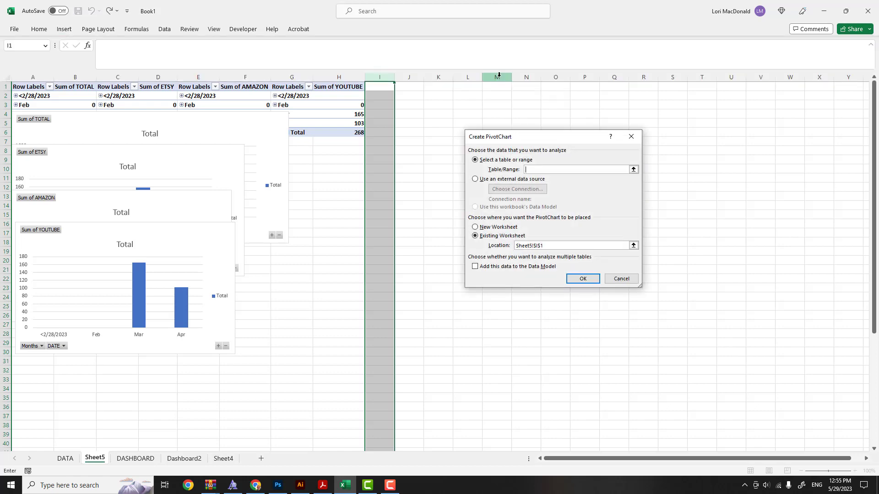
{"action": "left_click", "coordinate": [66, 458]}
{"action": "left_click_drag", "start_coordinate": [61, 80], "coordinate": [581, 71]}
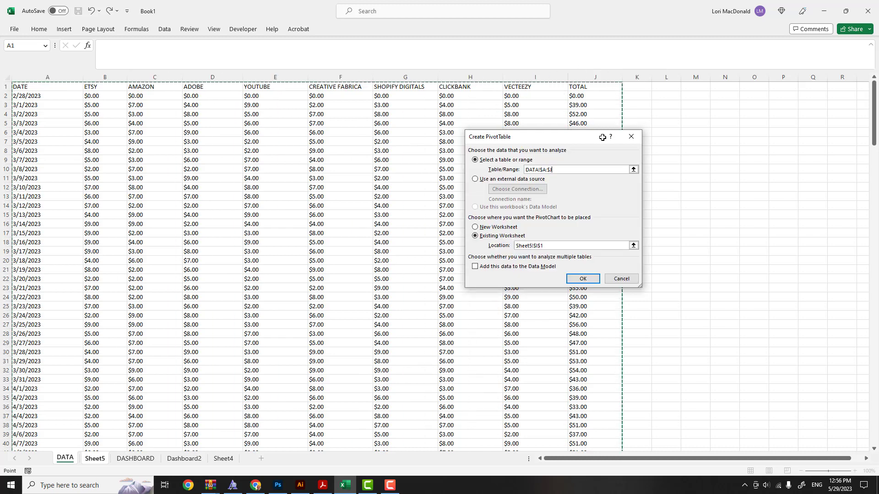
{"action": "left_click", "coordinate": [579, 280]}
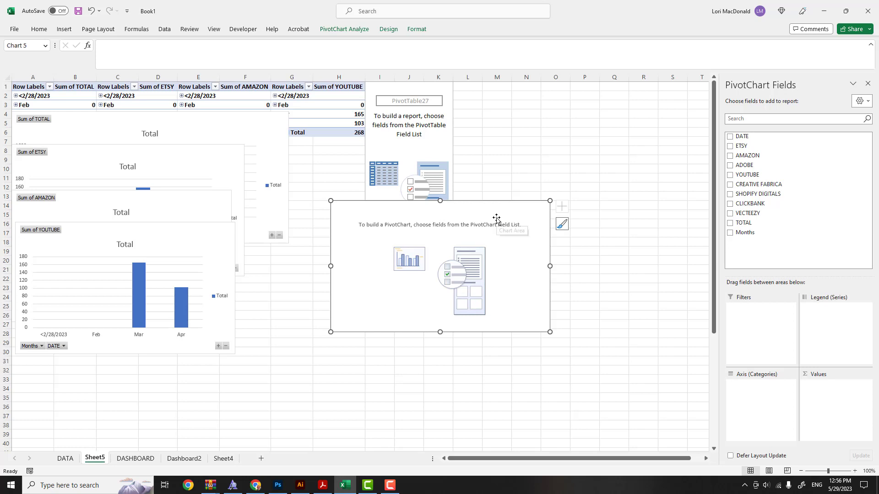
Add DATE and CREATIVE FABRICA to the fifth PivotChart, place it over the YOUTUBE chart's lower part and narrow it to about that chart's width.
{"action": "left_click", "coordinate": [730, 136]}
{"action": "left_click", "coordinate": [730, 185]}
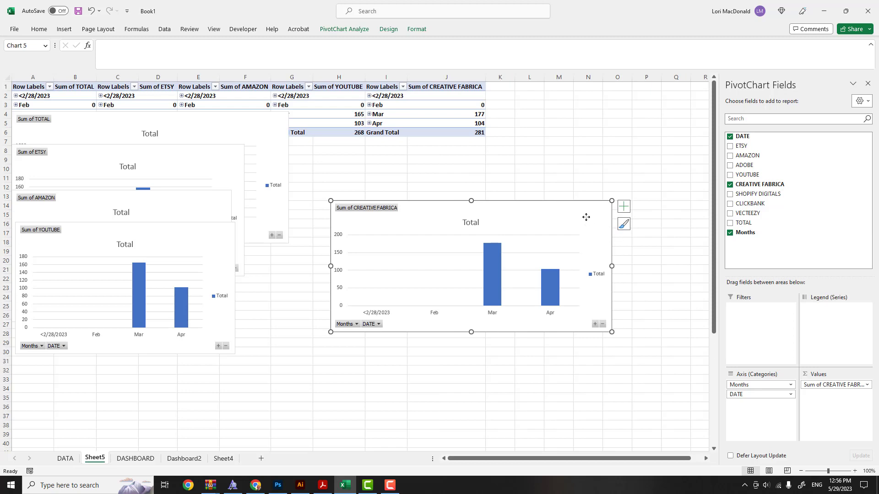
{"action": "left_click_drag", "start_coordinate": [589, 221], "coordinate": [268, 276]}
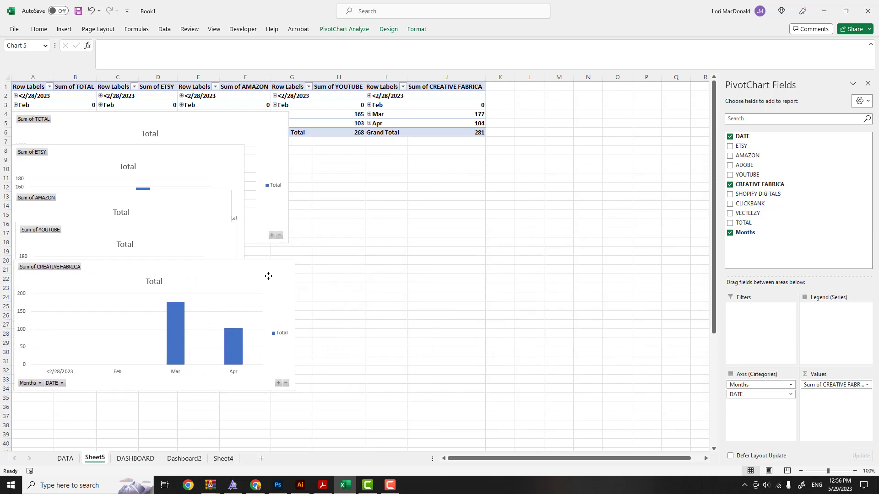
{"action": "left_click_drag", "start_coordinate": [295, 325], "coordinate": [233, 318]}
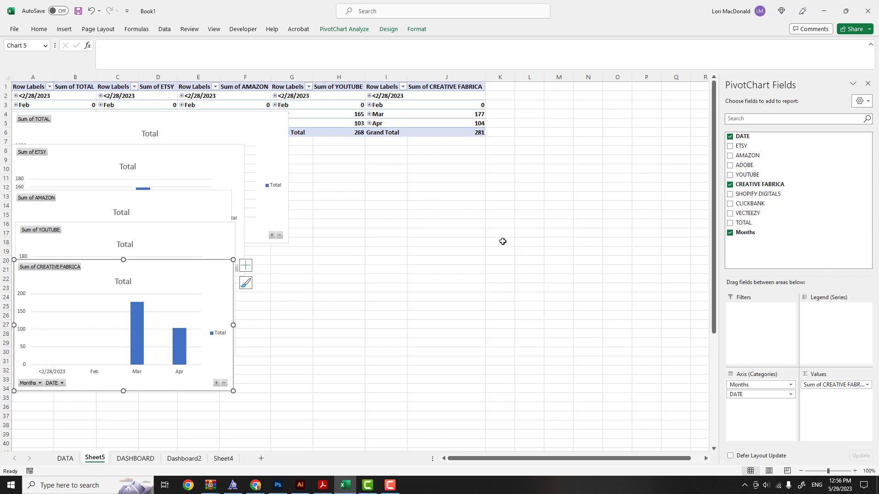
Insert a sixth PivotChart at cell K1 of Sheet5, using columns A through J of the DATA sheet as its source.
{"action": "left_click", "coordinate": [498, 78]}
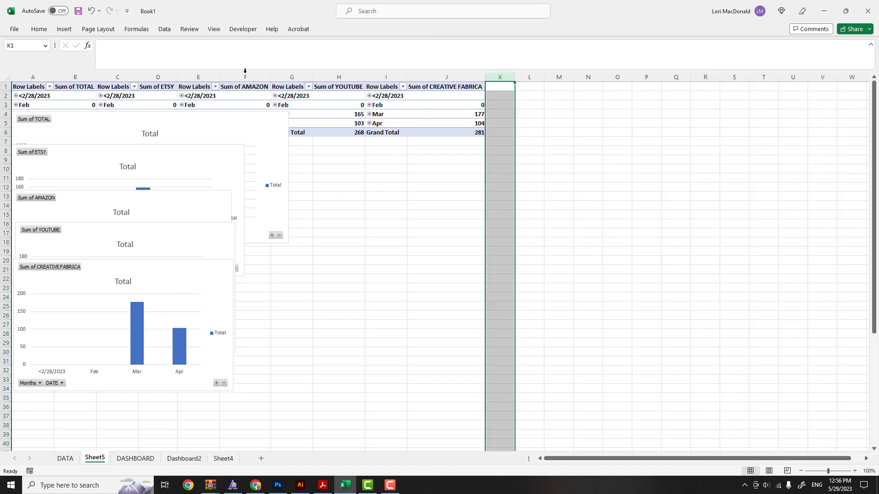
{"action": "left_click", "coordinate": [65, 29]}
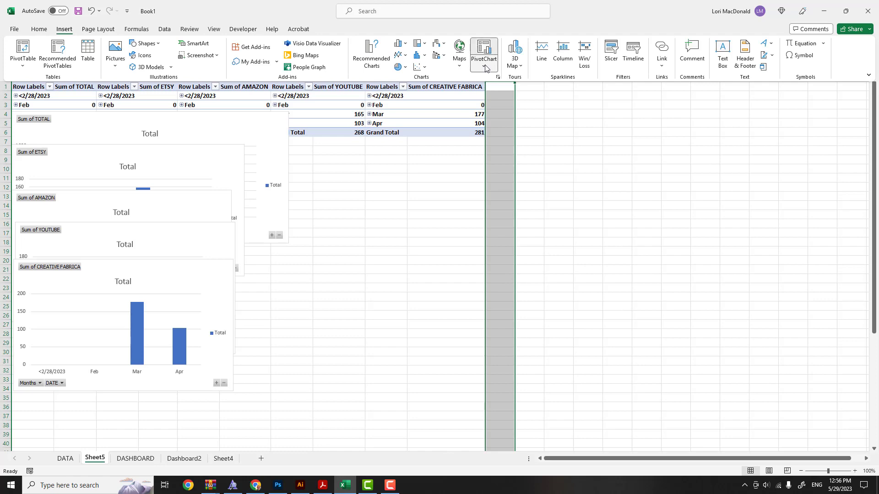
{"action": "left_click", "coordinate": [485, 69]}
{"action": "left_click", "coordinate": [496, 81]}
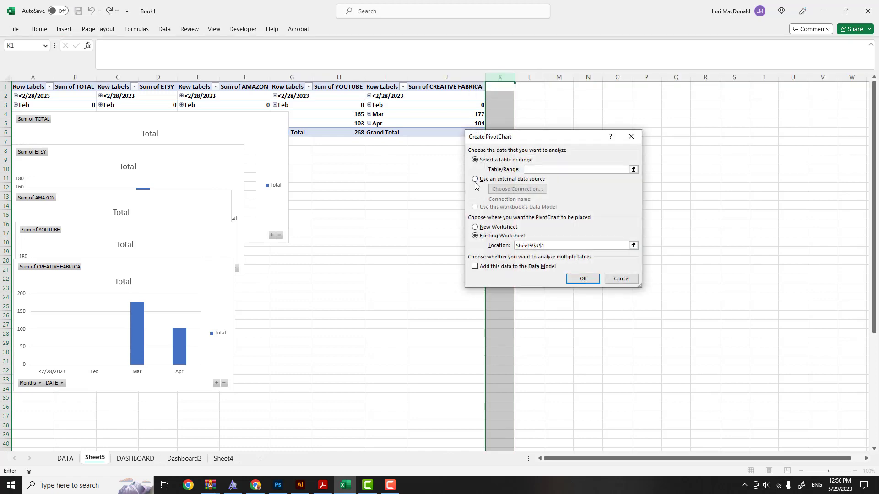
{"action": "left_click", "coordinate": [66, 458]}
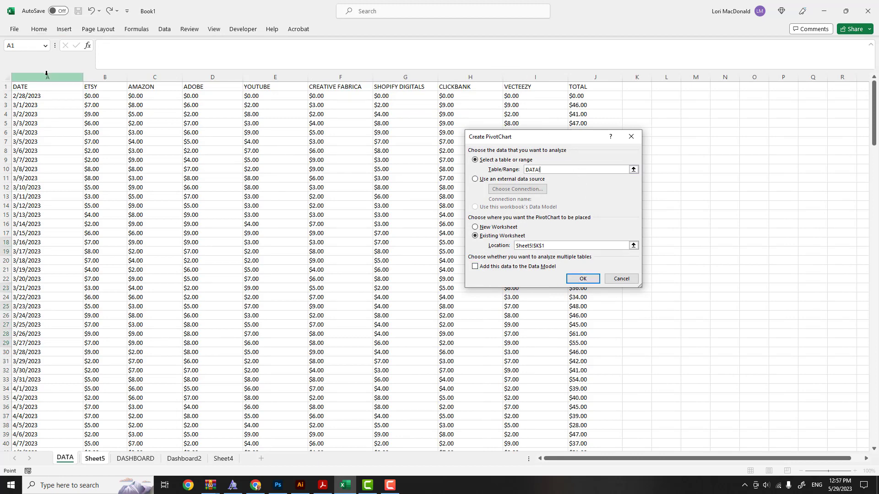
{"action": "left_click_drag", "start_coordinate": [46, 76], "coordinate": [595, 74]}
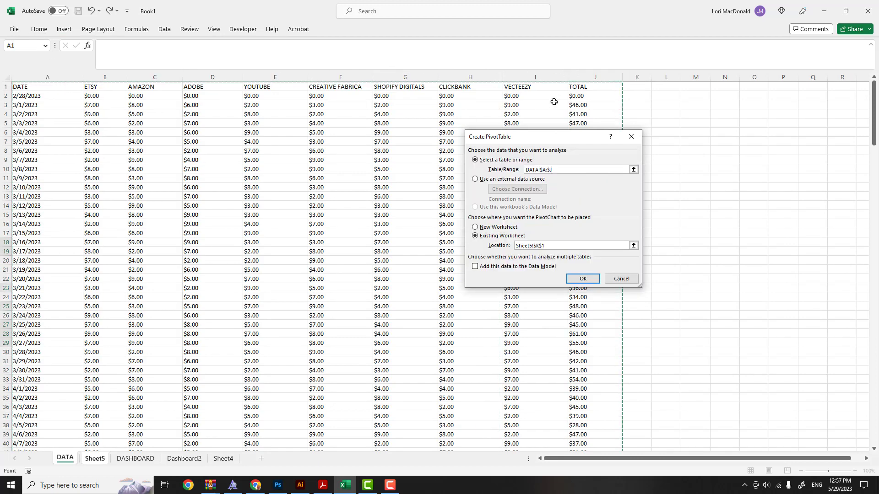
{"action": "left_click", "coordinate": [584, 279]}
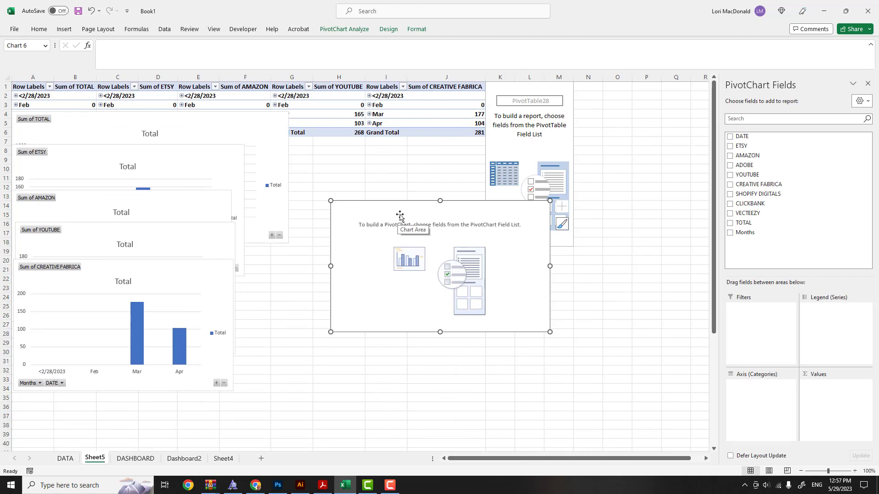
Add the DATE and SHOPIFY DIGITALS fields to the sixth PivotChart and move it over the lower part of the CREATIVE FABRICA chart.
{"action": "left_click", "coordinate": [730, 137]}
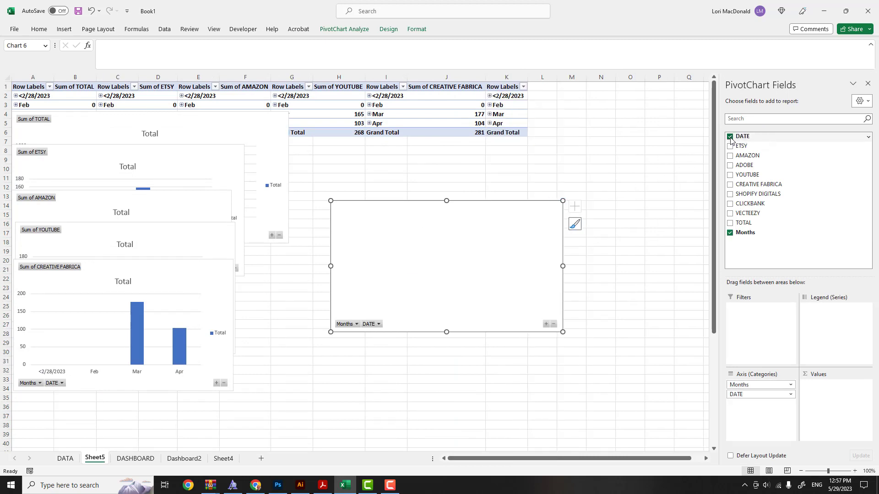
{"action": "left_click", "coordinate": [730, 194]}
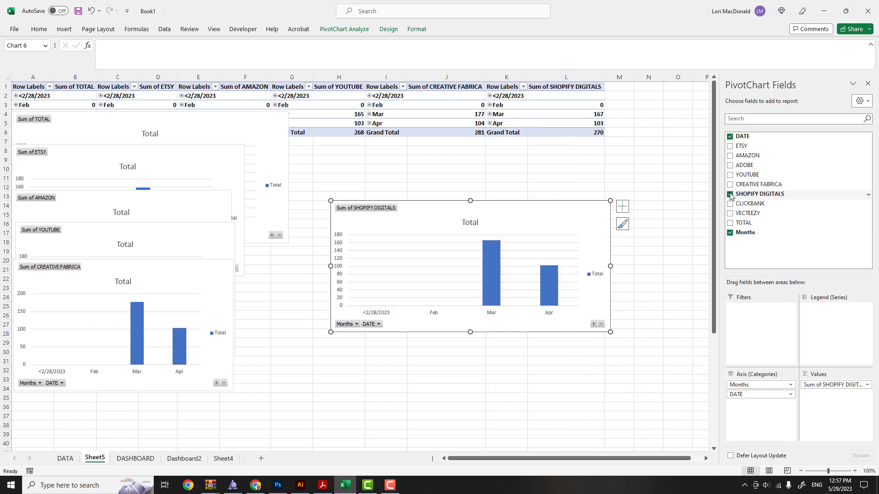
{"action": "left_click_drag", "start_coordinate": [547, 215], "coordinate": [229, 295]}
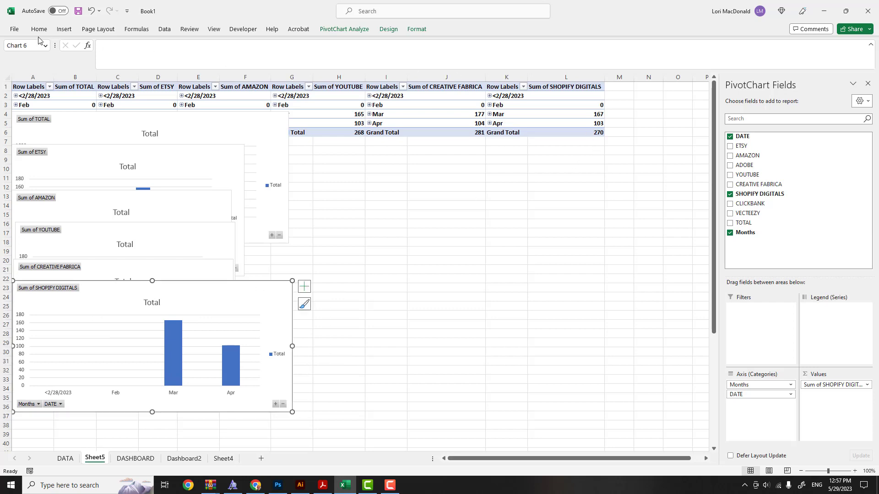
Insert a seventh PivotChart at cell M1 of Sheet5, using columns A through J of the DATA sheet as its source.
{"action": "left_click", "coordinate": [619, 77]}
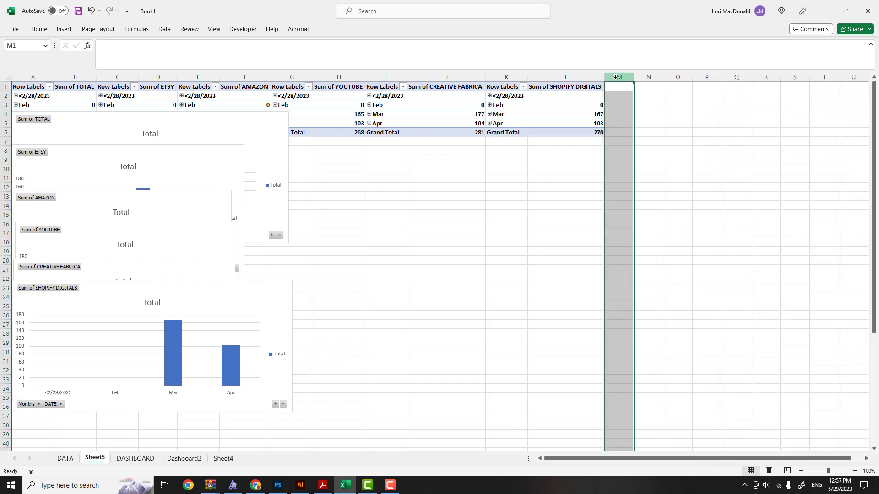
{"action": "left_click", "coordinate": [63, 29]}
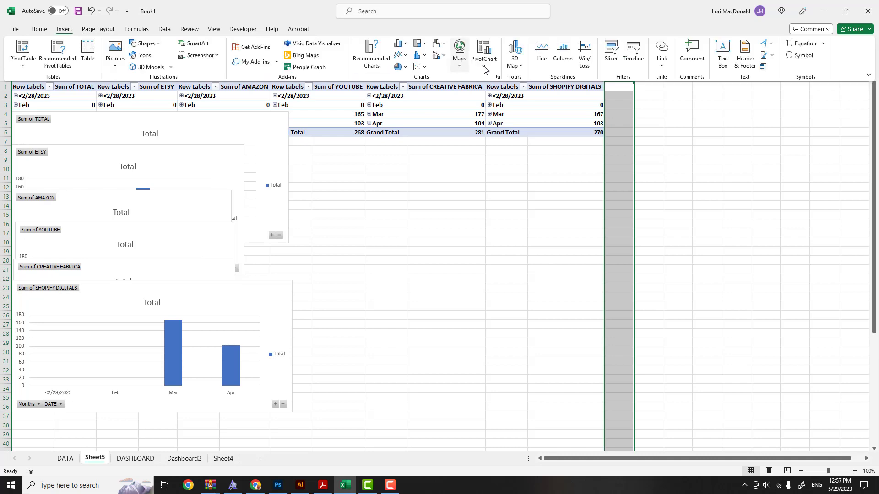
{"action": "left_click", "coordinate": [486, 64]}
{"action": "left_click", "coordinate": [494, 80]}
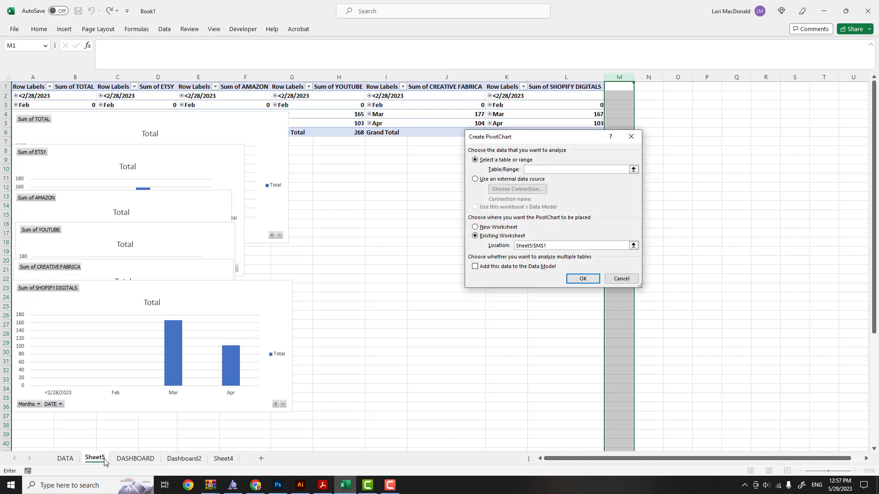
{"action": "left_click", "coordinate": [65, 458]}
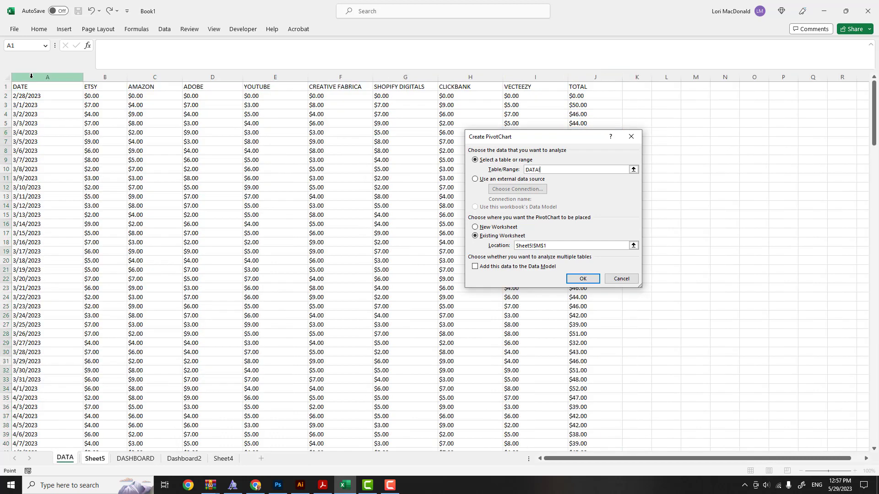
{"action": "left_click_drag", "start_coordinate": [46, 77], "coordinate": [575, 69]}
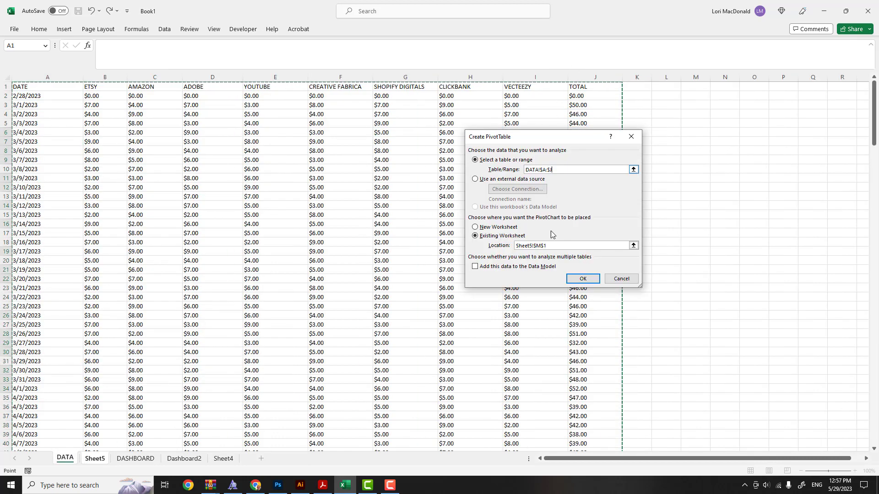
{"action": "left_click", "coordinate": [580, 277]}
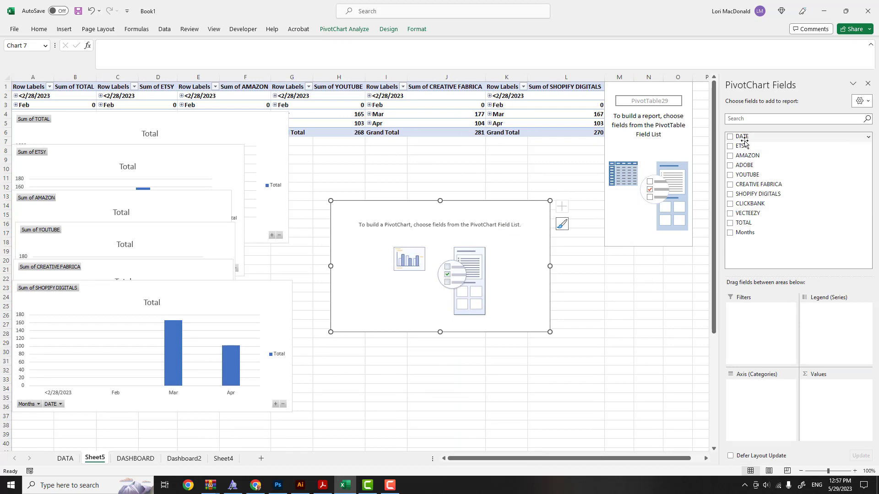
Chart CLICKBANK by Months only, without DATE, in the seventh PivotChart and move it over the lower part of the SHOPIFY DIGITALS chart.
{"action": "left_click", "coordinate": [730, 137]}
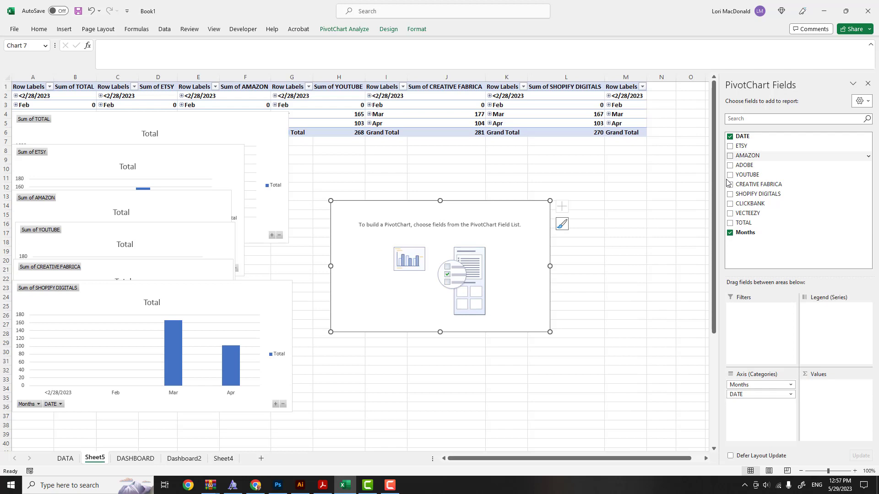
{"action": "left_click", "coordinate": [730, 204]}
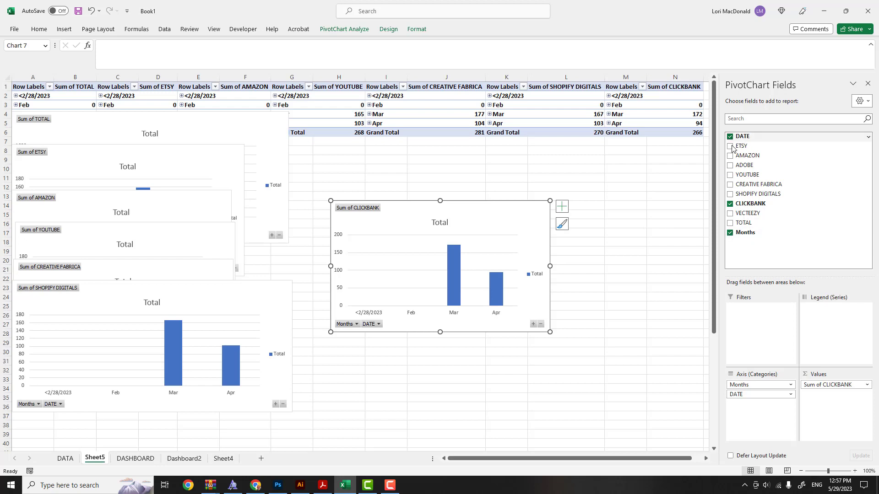
{"action": "left_click", "coordinate": [730, 234]}
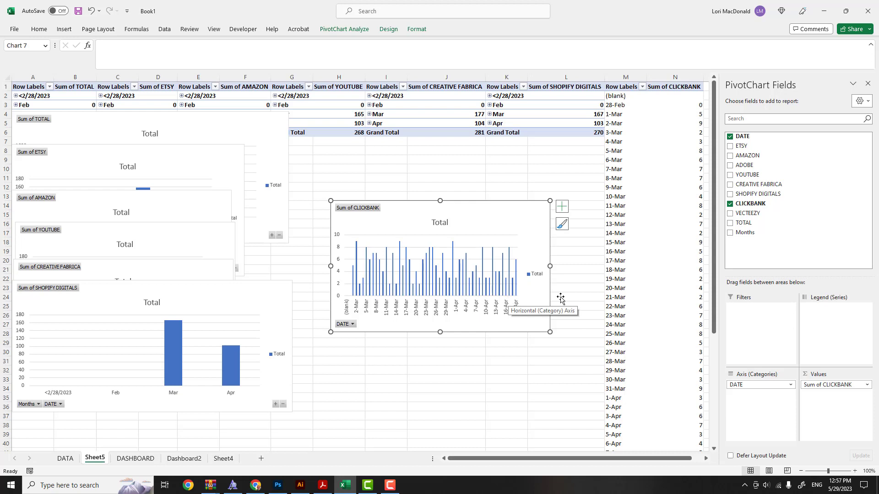
{"action": "left_click", "coordinate": [730, 233]}
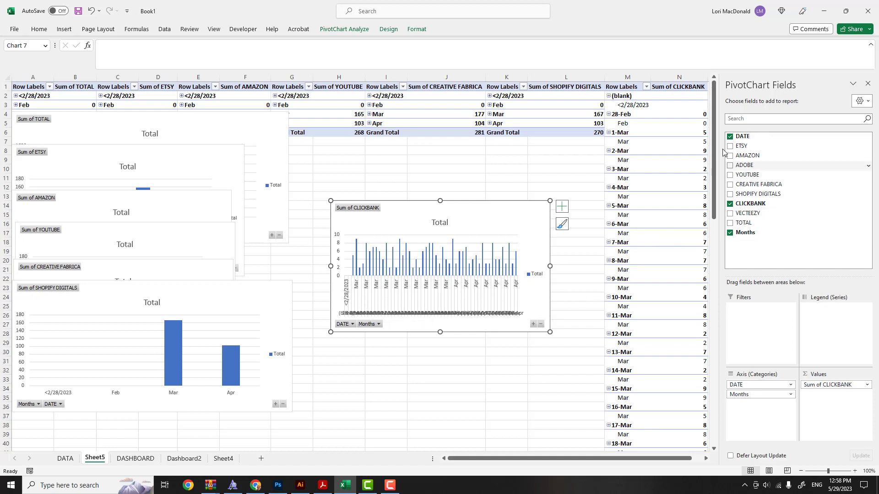
{"action": "left_click", "coordinate": [730, 137]}
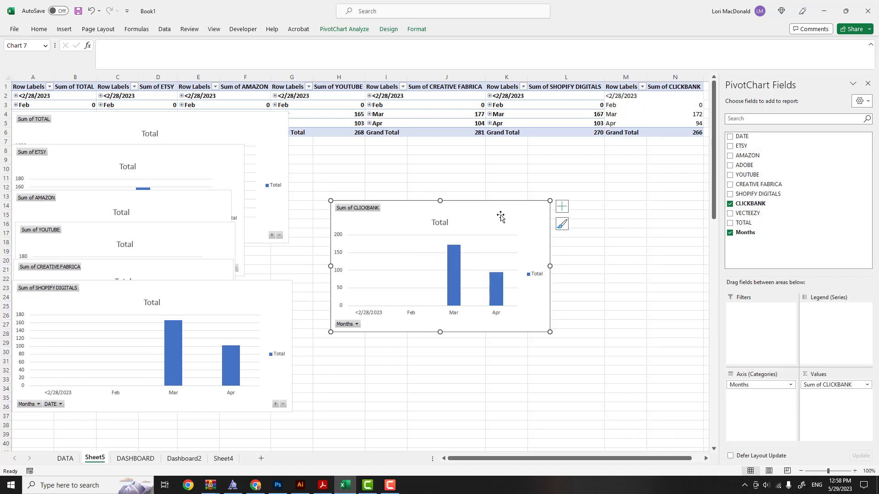
{"action": "left_click_drag", "start_coordinate": [468, 221], "coordinate": [181, 326]}
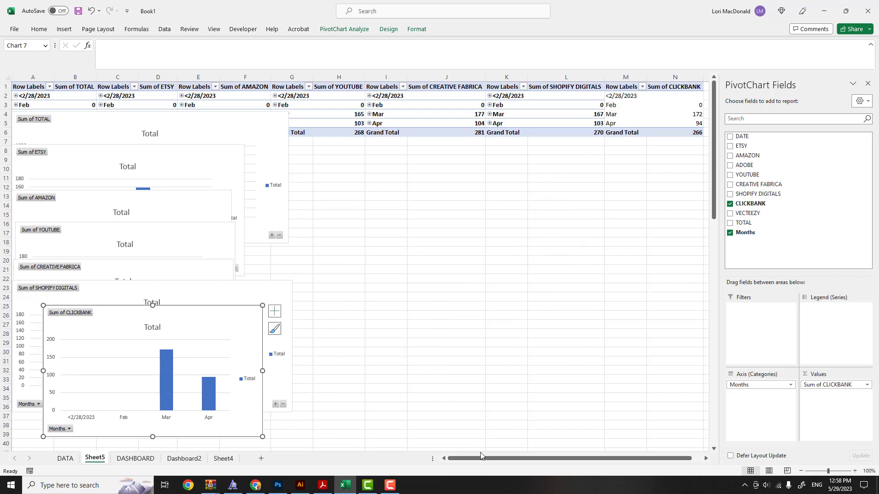
Insert an eighth PivotChart at cell O1 of Sheet5, using columns A through J of the DATA sheet as its source.
{"action": "left_click_drag", "start_coordinate": [480, 455], "coordinate": [491, 456]}
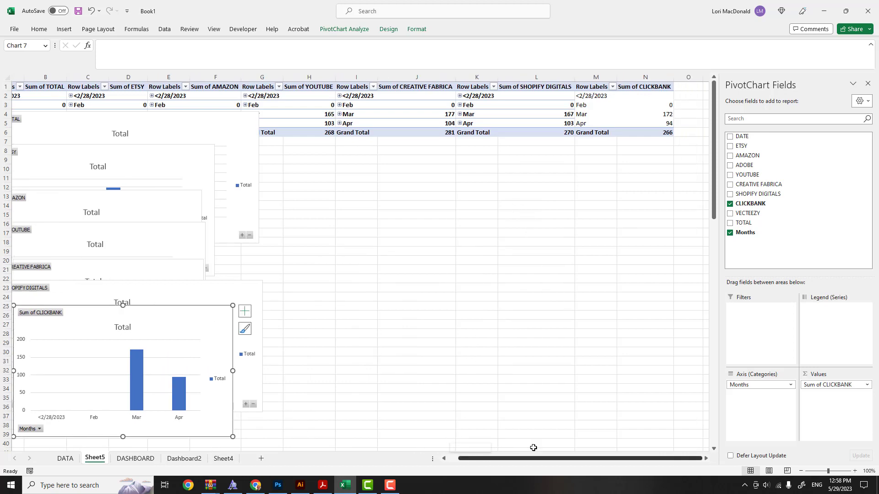
{"action": "left_click", "coordinate": [688, 77]}
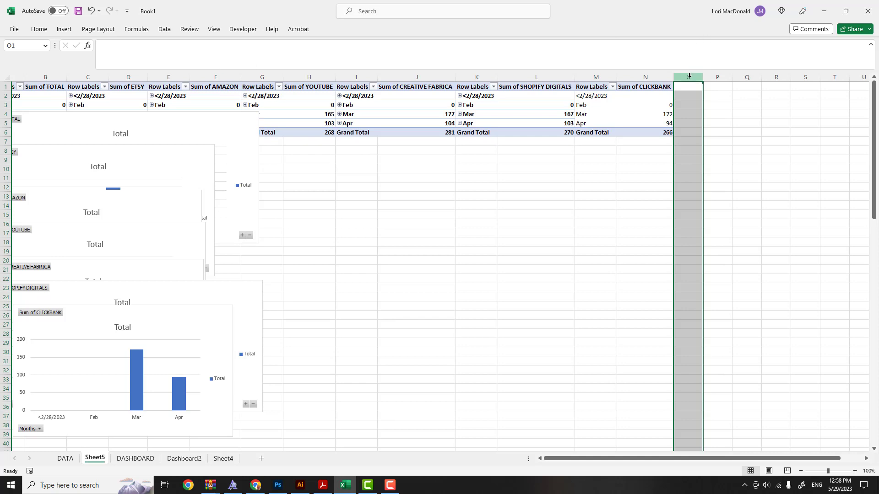
{"action": "left_click", "coordinate": [64, 30]}
{"action": "left_click", "coordinate": [484, 66]}
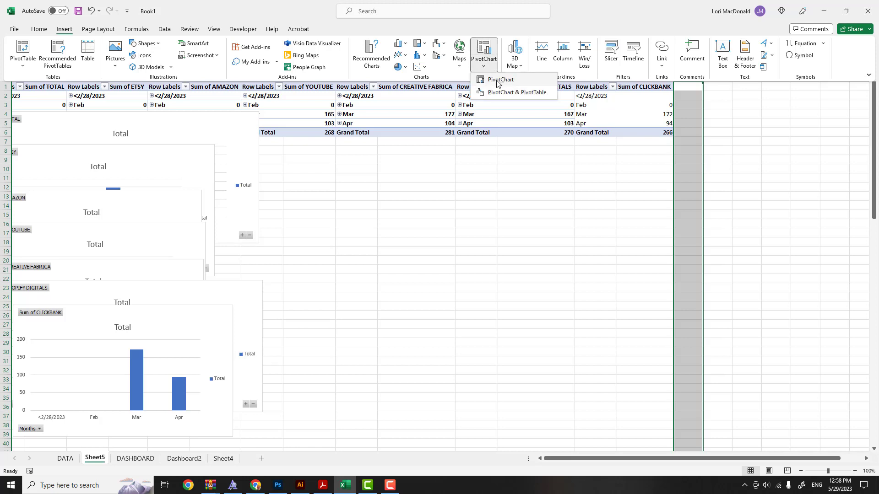
{"action": "left_click", "coordinate": [497, 81]}
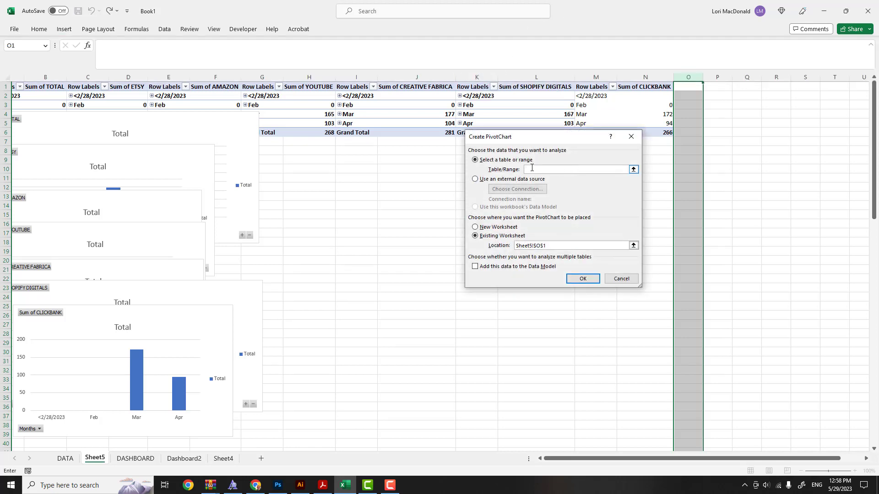
{"action": "left_click", "coordinate": [65, 458]}
{"action": "left_click_drag", "start_coordinate": [52, 79], "coordinate": [573, 79]}
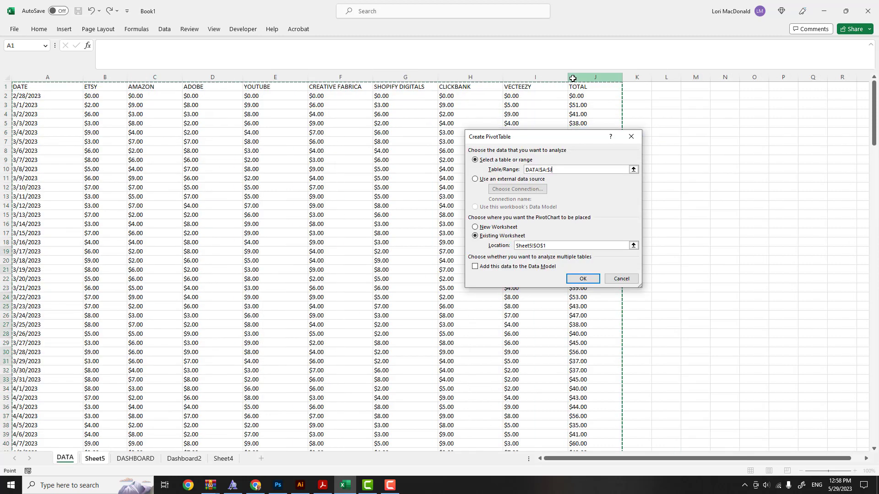
{"action": "left_click", "coordinate": [582, 280]}
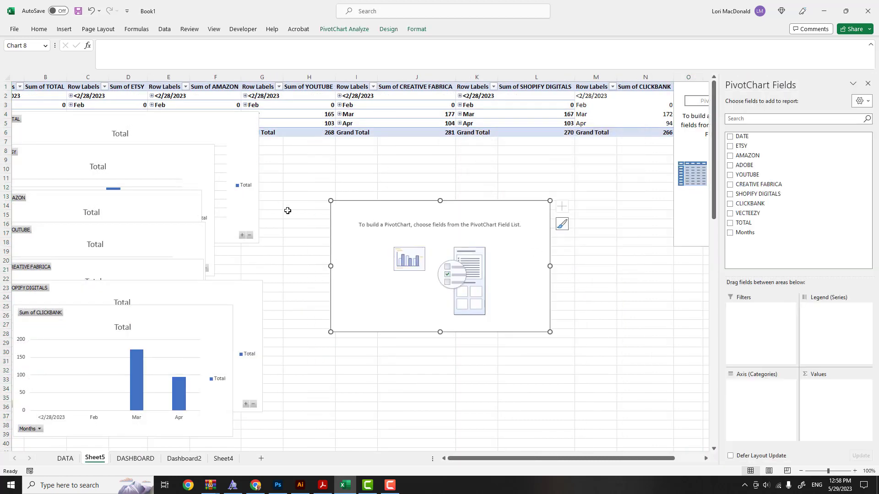
Add the DATE and VECTEEZY fields to the eighth PivotChart and move it over the lower part of the CLICKBANK chart.
{"action": "left_click", "coordinate": [729, 137]}
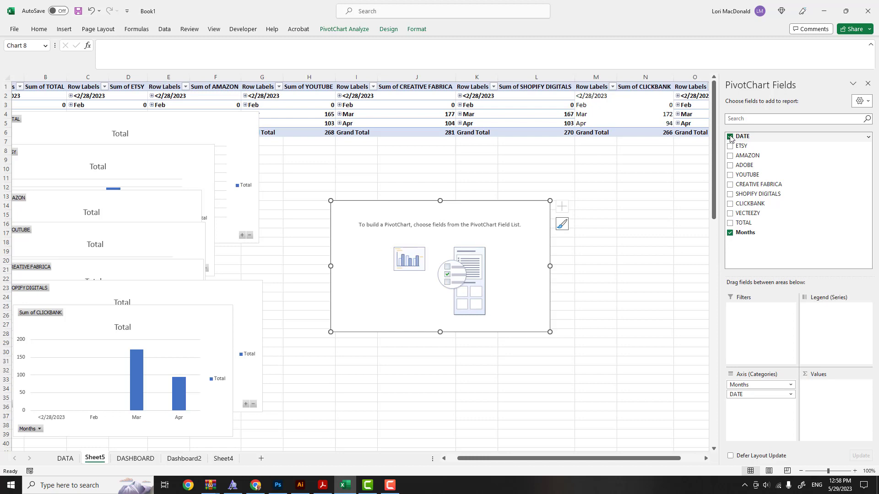
{"action": "left_click", "coordinate": [730, 214]}
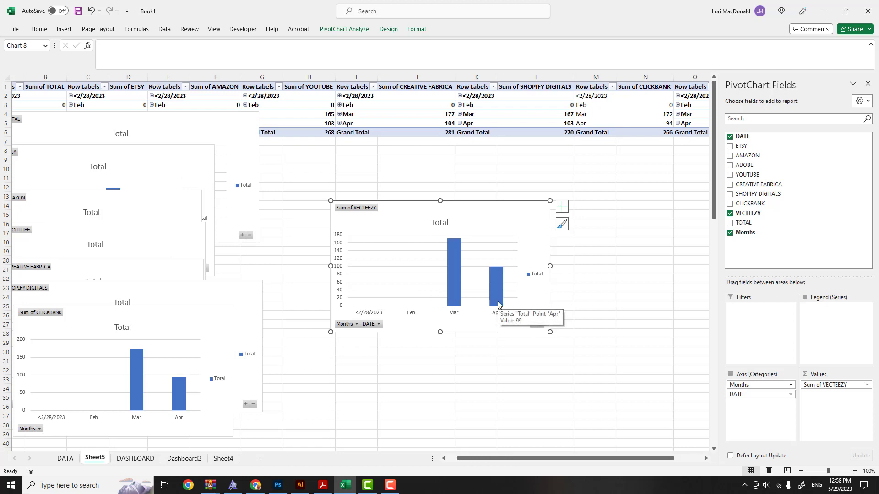
{"action": "left_click_drag", "start_coordinate": [504, 220], "coordinate": [194, 337]}
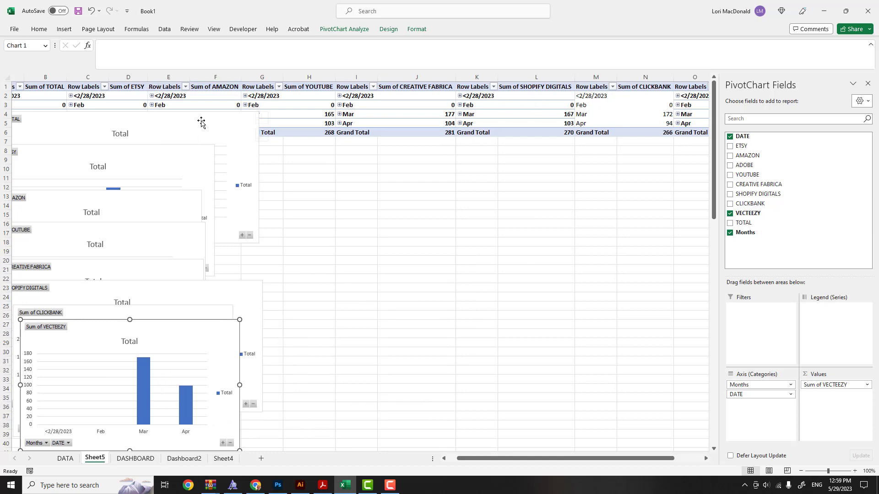
Move the TOTAL and ETSY charts clear of the pivot tables and hide rows 1 through 6 of Sheet5.
{"action": "left_click_drag", "start_coordinate": [215, 122], "coordinate": [598, 169]}
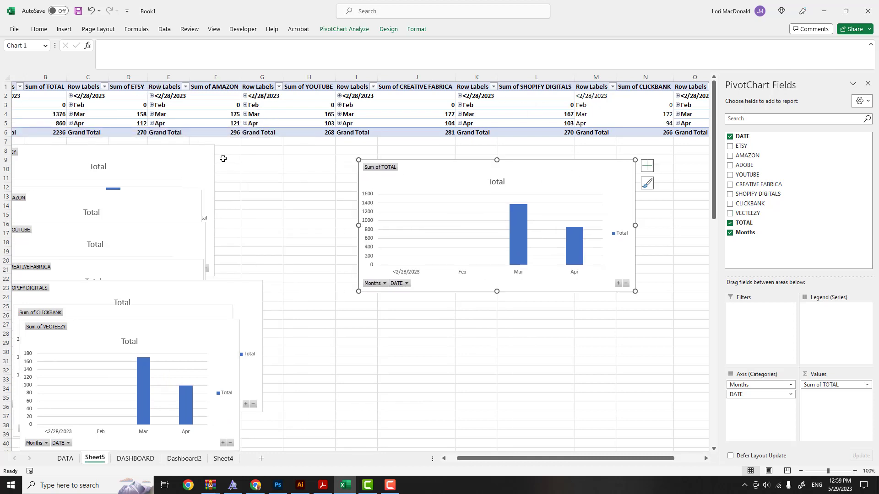
{"action": "left_click_drag", "start_coordinate": [204, 156], "coordinate": [307, 202]}
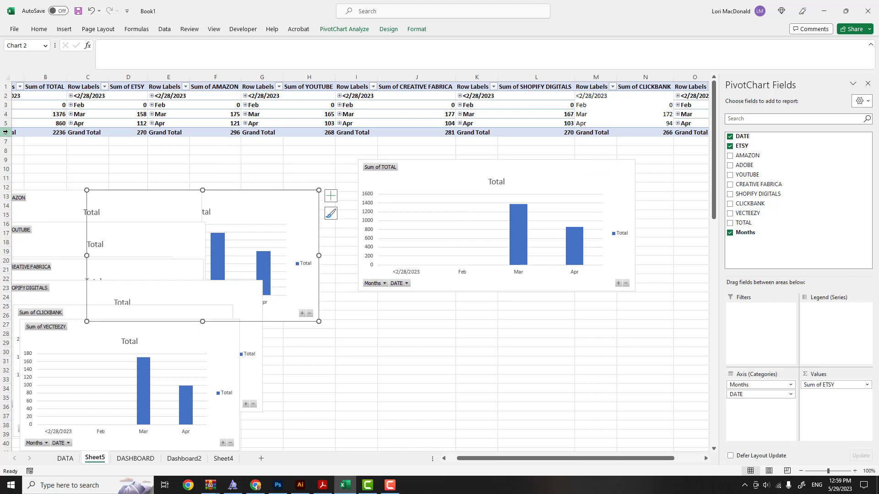
{"action": "left_click_drag", "start_coordinate": [6, 132], "coordinate": [3, 86]}
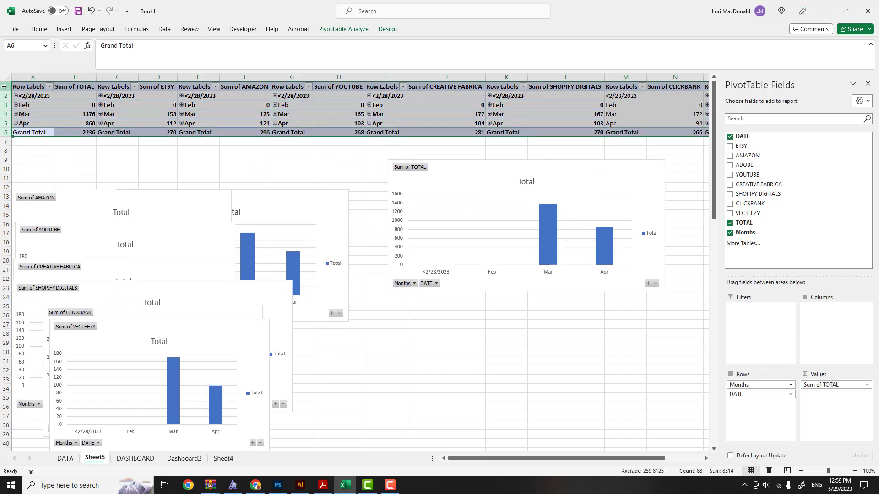
{"action": "right_click", "coordinate": [4, 87]}
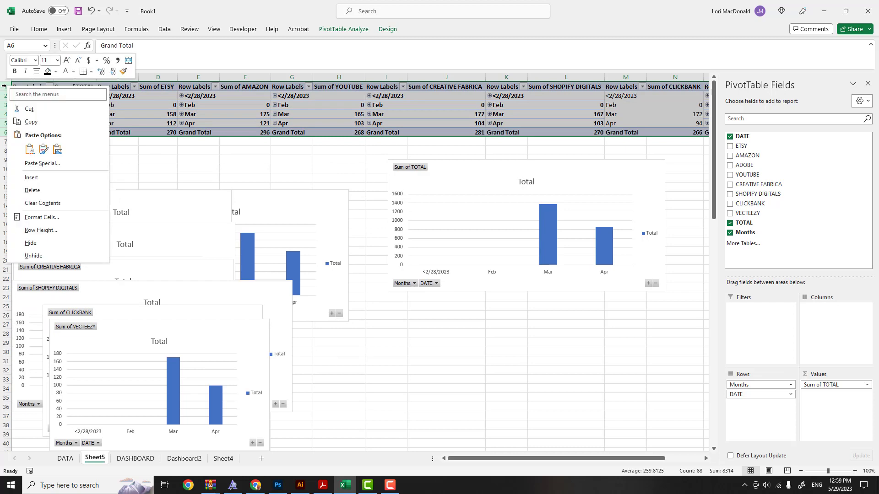
{"action": "left_click", "coordinate": [31, 243]}
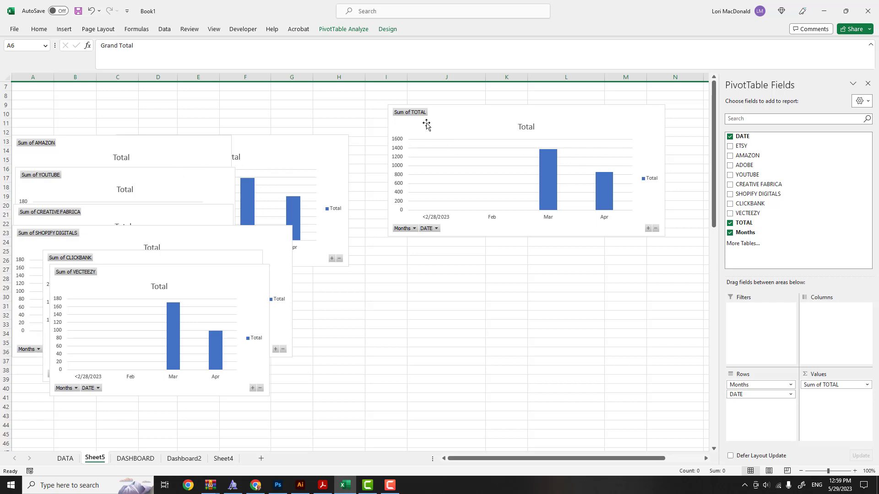
Move the TOTAL chart up to row 7, the ETSY chart below it, and the AMAZON and YOUTUBE charts toward the middle of the sheet.
{"action": "left_click_drag", "start_coordinate": [461, 119], "coordinate": [446, 96]}
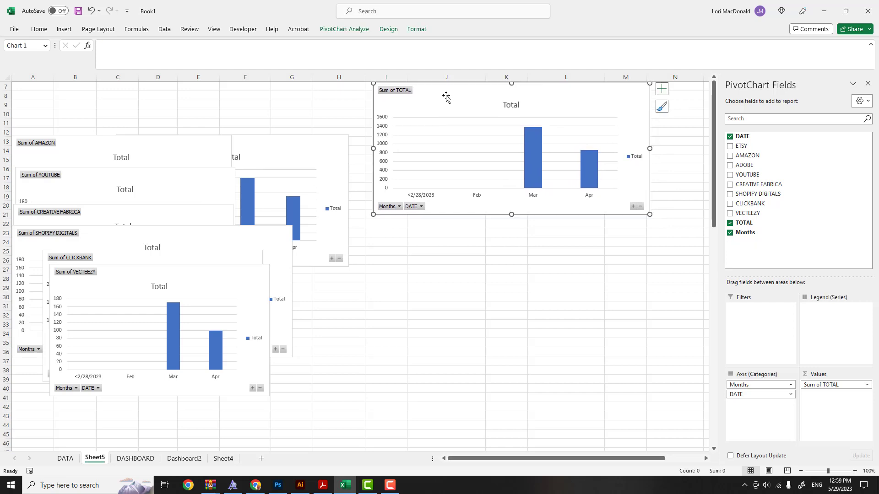
{"action": "left_click_drag", "start_coordinate": [293, 169], "coordinate": [294, 171]}
{"action": "left_click_drag", "start_coordinate": [609, 267], "coordinate": [626, 263]}
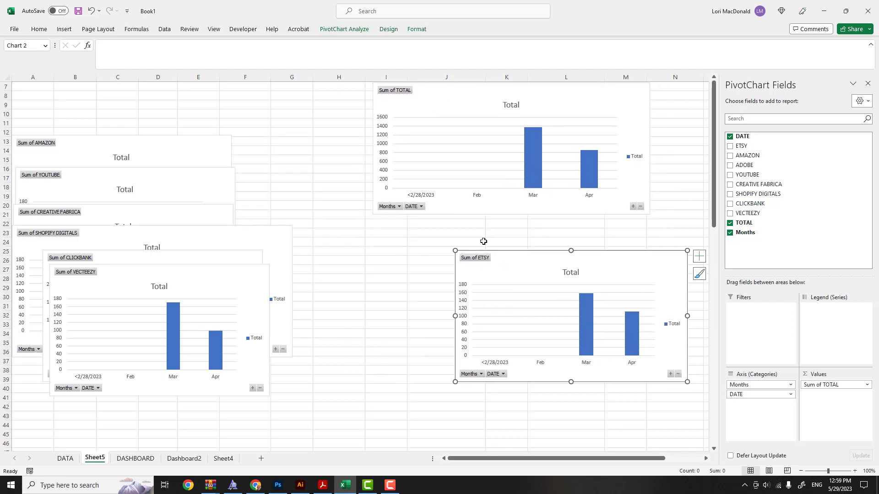
{"action": "left_click_drag", "start_coordinate": [199, 146], "coordinate": [433, 343]}
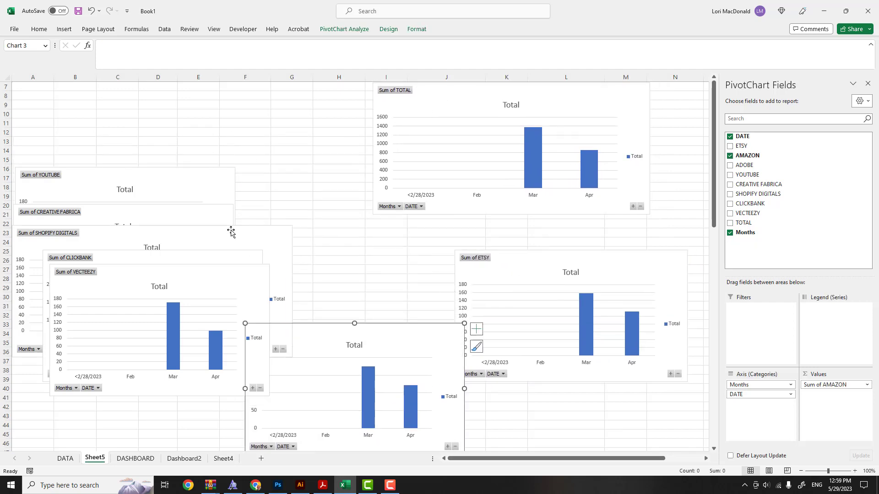
{"action": "left_click_drag", "start_coordinate": [136, 178], "coordinate": [327, 233]}
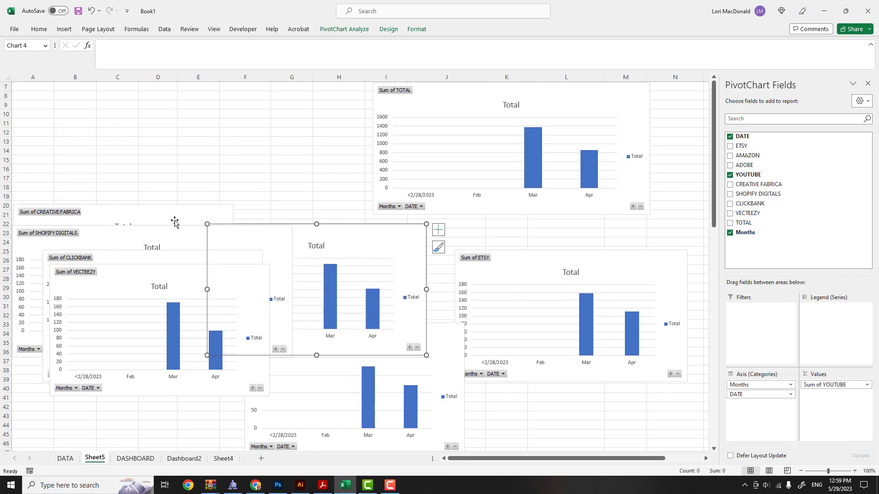
Spread out the remaining charts: CREATIVE FABRICA, CLICKBANK and VECTEEZY down from row 15 at column A, SHOPIFY DIGITALS beside CREATIVE FABRICA; select the TOTAL chart.
{"action": "left_click_drag", "start_coordinate": [172, 218], "coordinate": [157, 173]}
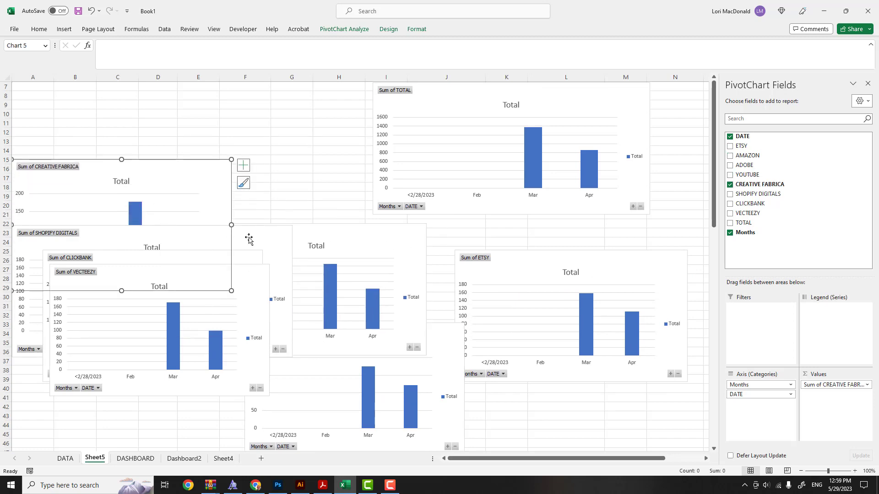
{"action": "left_click_drag", "start_coordinate": [247, 236], "coordinate": [363, 174]}
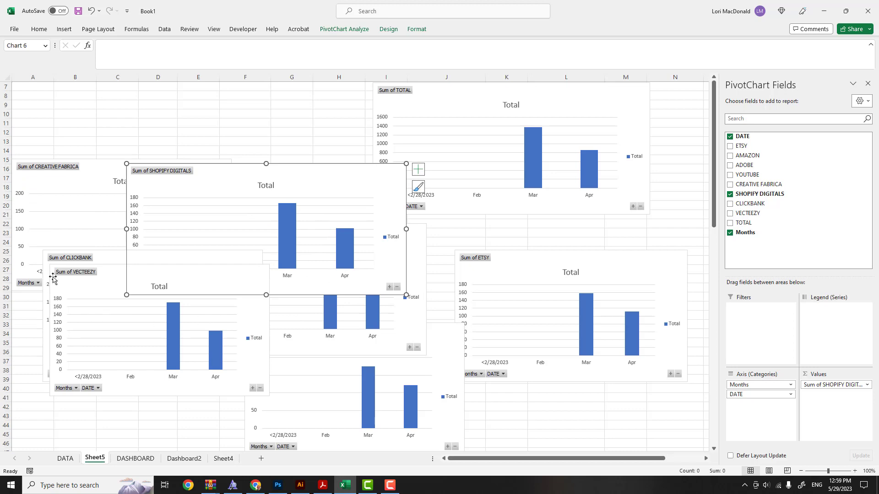
{"action": "left_click_drag", "start_coordinate": [78, 281], "coordinate": [40, 383]}
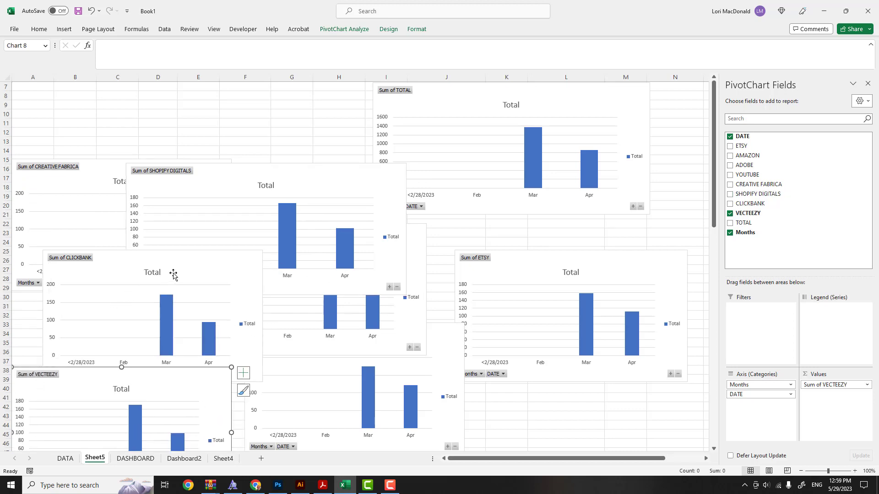
{"action": "left_click_drag", "start_coordinate": [173, 273], "coordinate": [142, 314]}
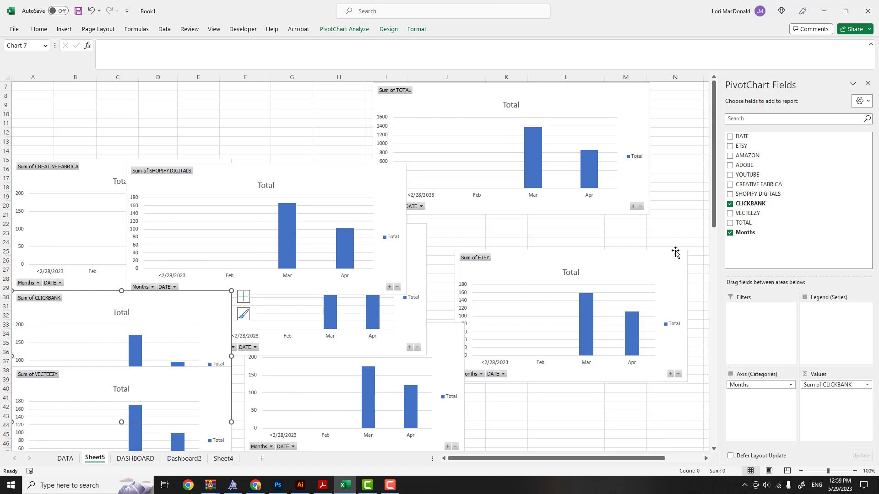
{"action": "left_click", "coordinate": [451, 97]}
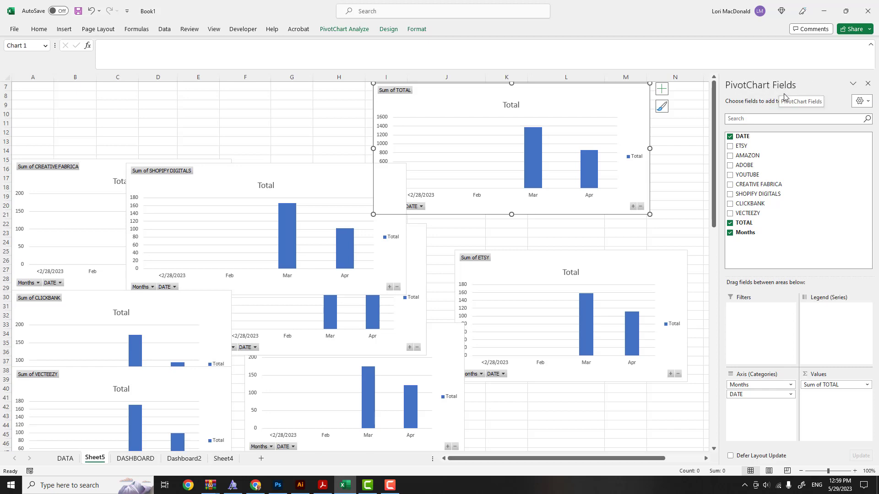
Resize the TOTAL chart to 2.75" high and 4" wide in its chart area size settings.
{"action": "left_click", "coordinate": [868, 86]}
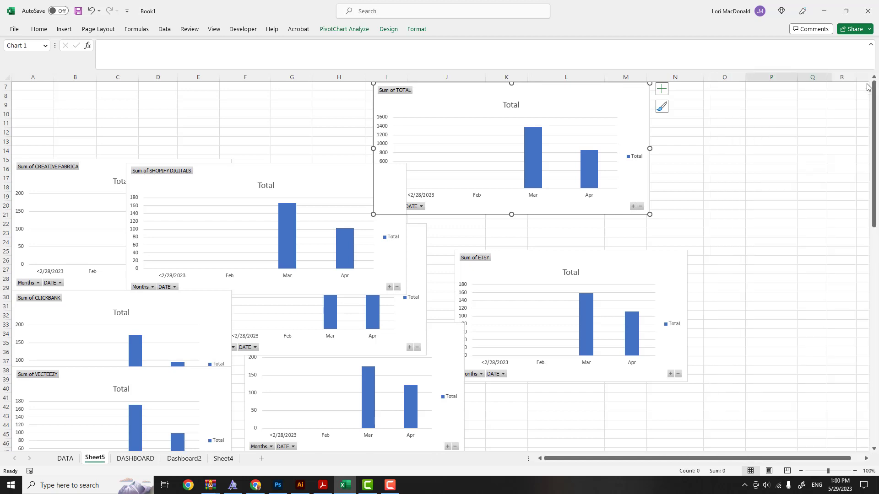
{"action": "right_click", "coordinate": [596, 90]}
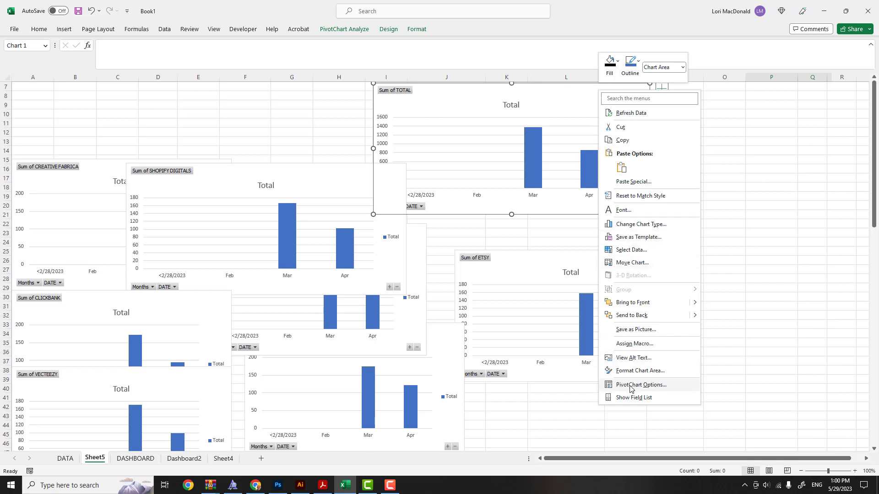
{"action": "left_click", "coordinate": [627, 370]}
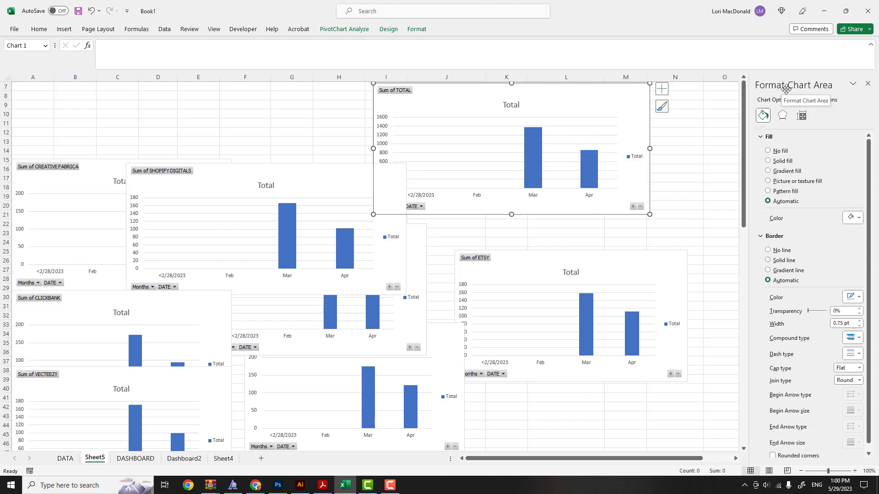
{"action": "left_click", "coordinate": [801, 116]}
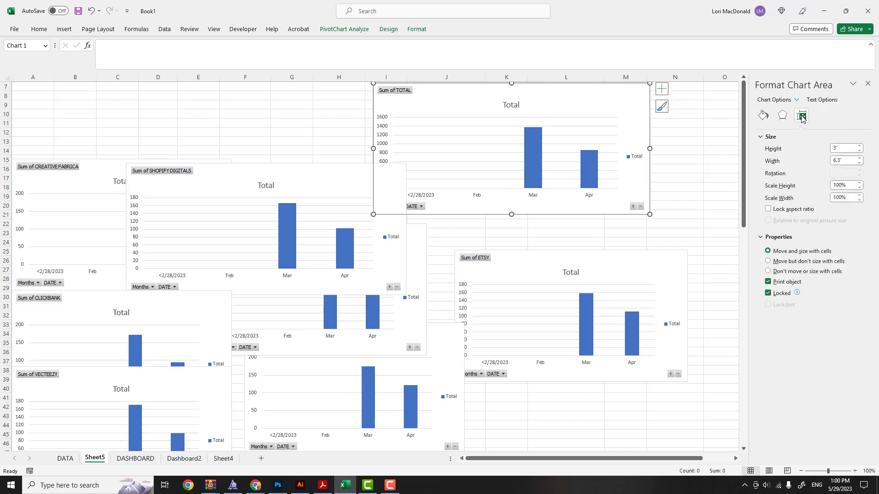
{"action": "left_click", "coordinate": [834, 148]}
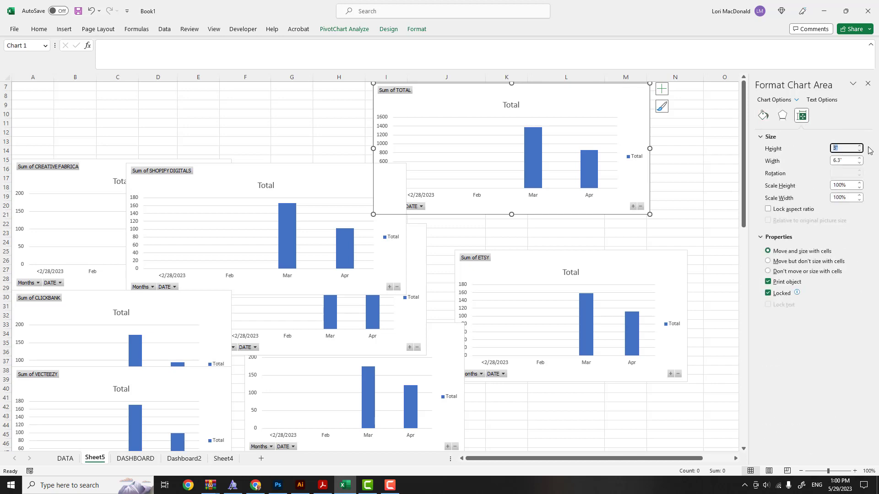
{"action": "type", "text": "2.75"}
{"action": "key", "text": "Tab"}
{"action": "type", "text": "4"}
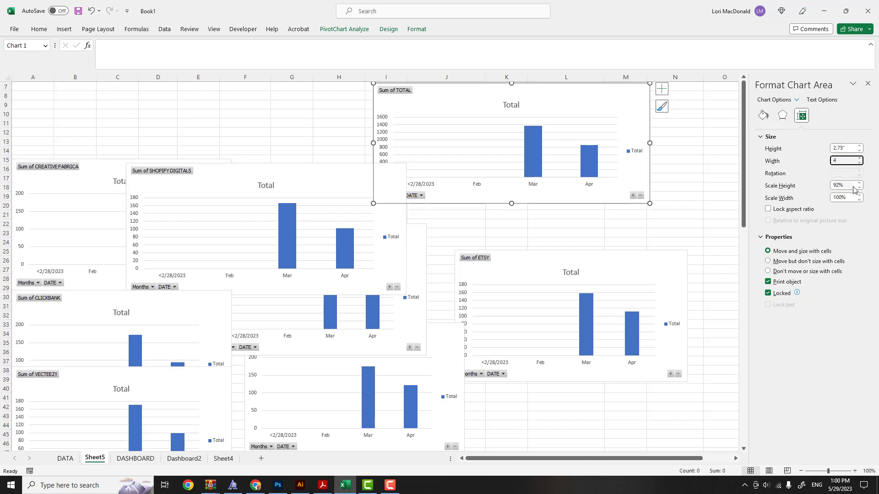
{"action": "left_click", "coordinate": [848, 149]}
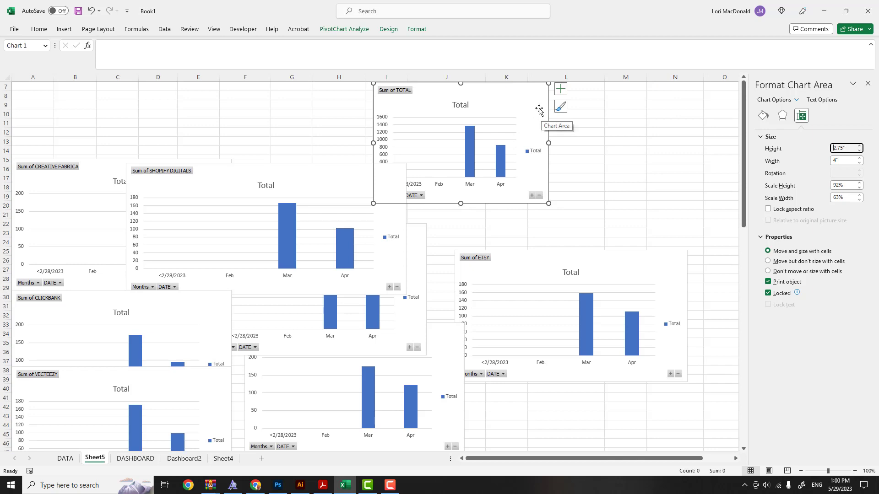
Move the TOTAL chart to row 7 at column A, SHOPIFY DIGITALS up to column H, and ETSY just below SHOPIFY DIGITALS.
{"action": "left_click_drag", "start_coordinate": [538, 109], "coordinate": [176, 88]}
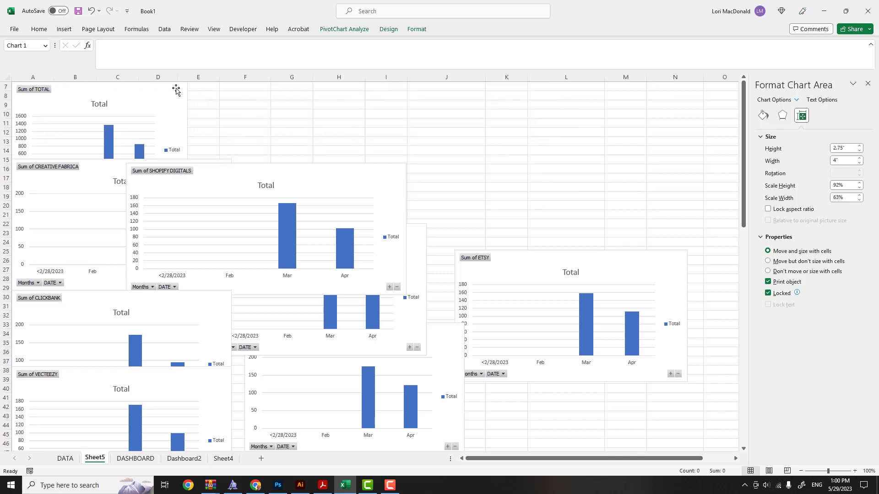
{"action": "left_click_drag", "start_coordinate": [355, 190], "coordinate": [556, 114]}
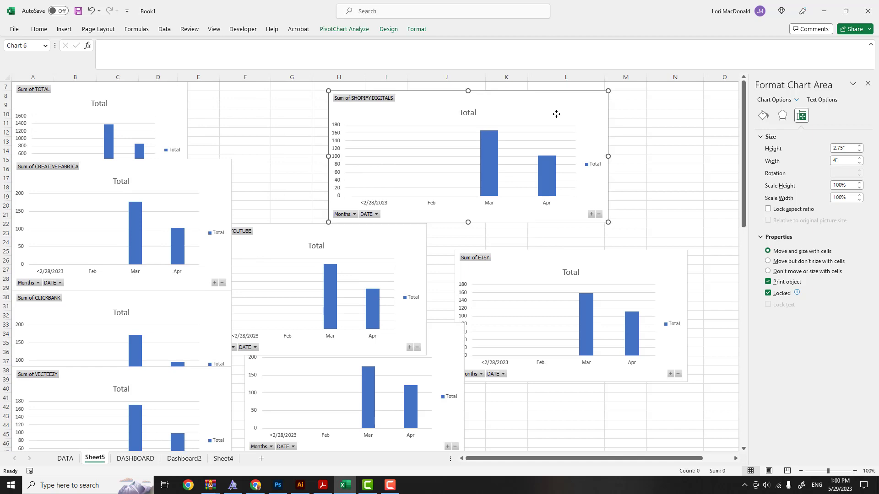
{"action": "left_click_drag", "start_coordinate": [550, 271], "coordinate": [555, 247]}
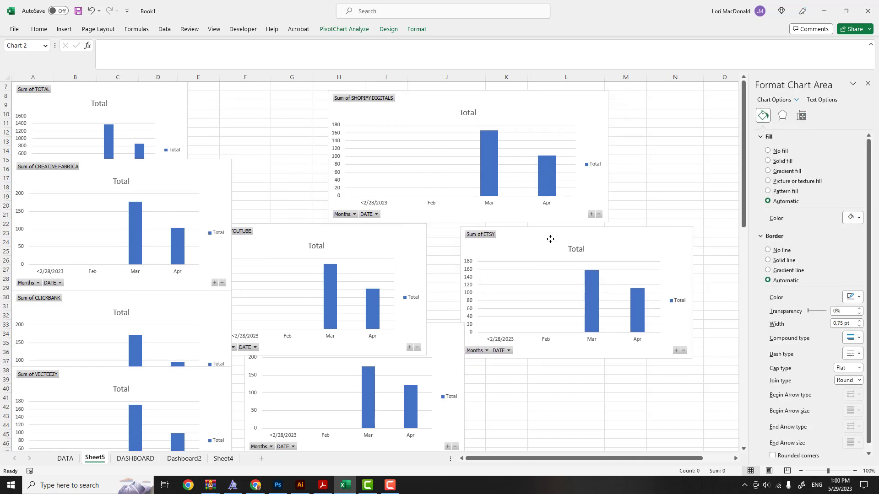
Resize the SHOPIFY DIGITALS and ETSY charts together to 2.75" high and 4" wide.
{"action": "left_click", "coordinate": [569, 100]}
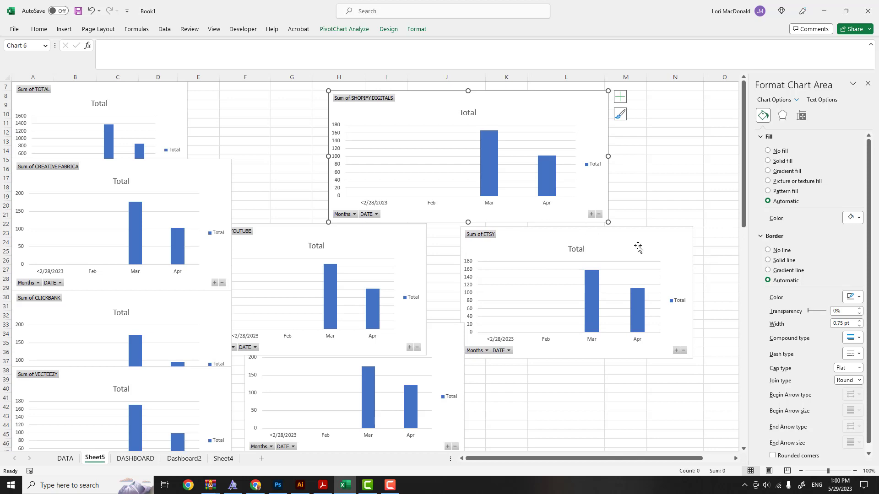
{"action": "left_click", "coordinate": [660, 237], "text": "ctrl"}
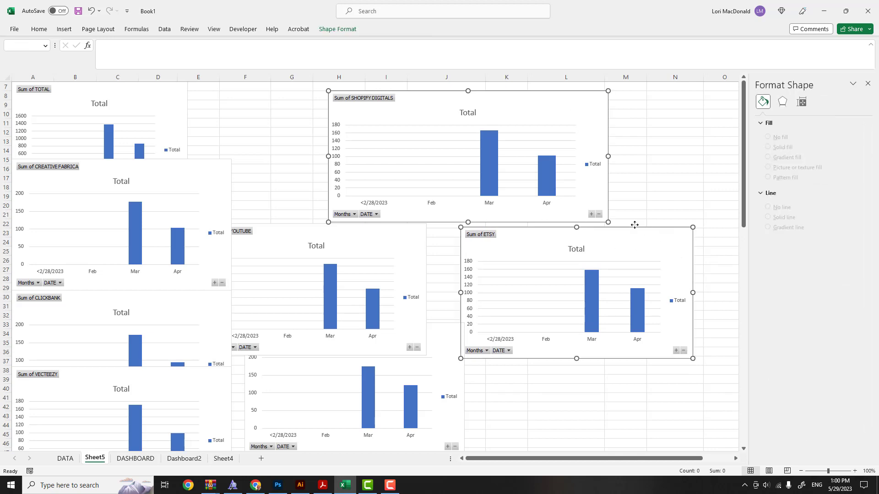
{"action": "left_click", "coordinate": [801, 102]}
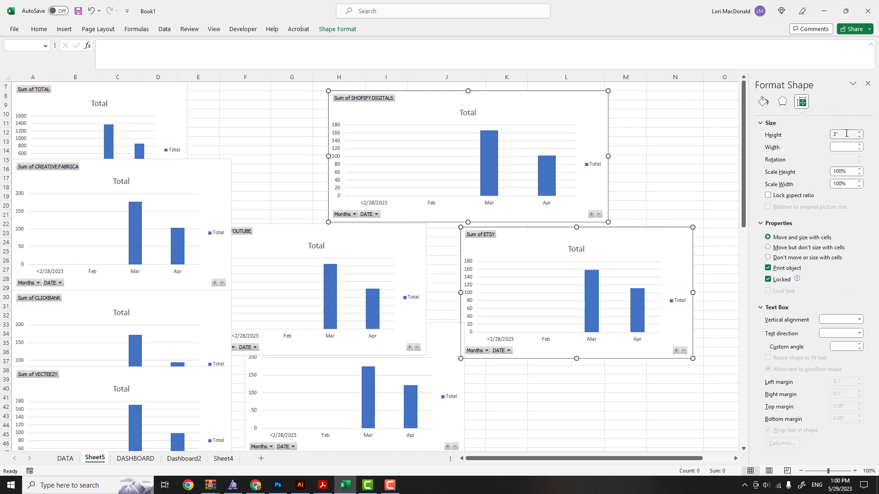
{"action": "left_click_drag", "start_coordinate": [842, 134], "coordinate": [812, 136]}
{"action": "type", "text": "2.75"}
{"action": "left_click", "coordinate": [842, 147]}
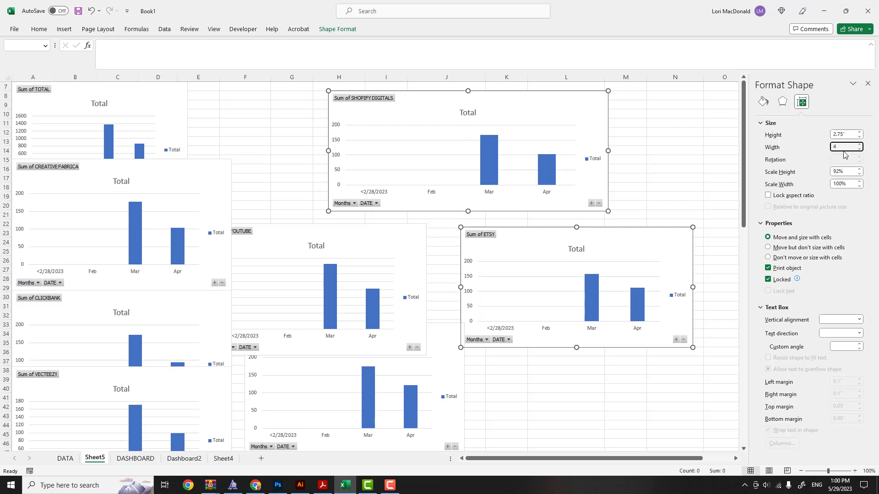
{"action": "type", "text": "4"}
{"action": "key", "text": "Tab"}
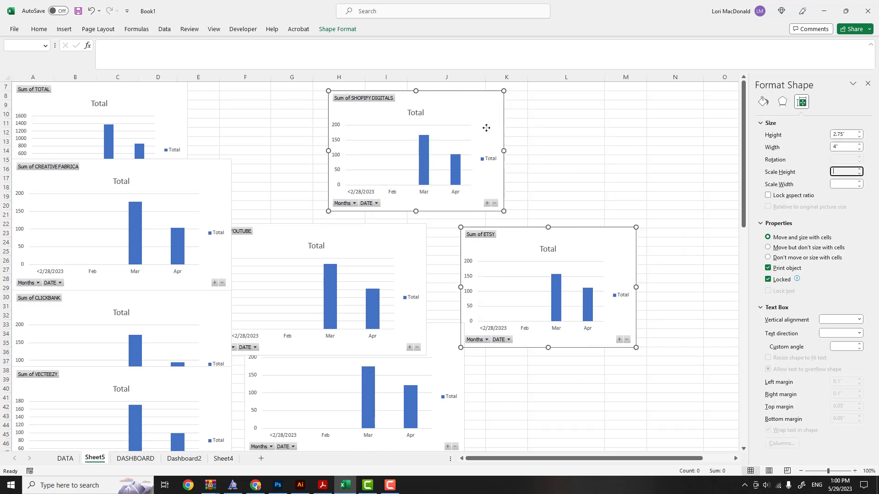
Place the SHOPIFY DIGITALS chart beside TOTAL near row 7 and the ETSY chart to the right of SHOPIFY DIGITALS.
{"action": "left_click_drag", "start_coordinate": [486, 128], "coordinate": [376, 125]}
{"action": "left_click", "coordinate": [570, 181]}
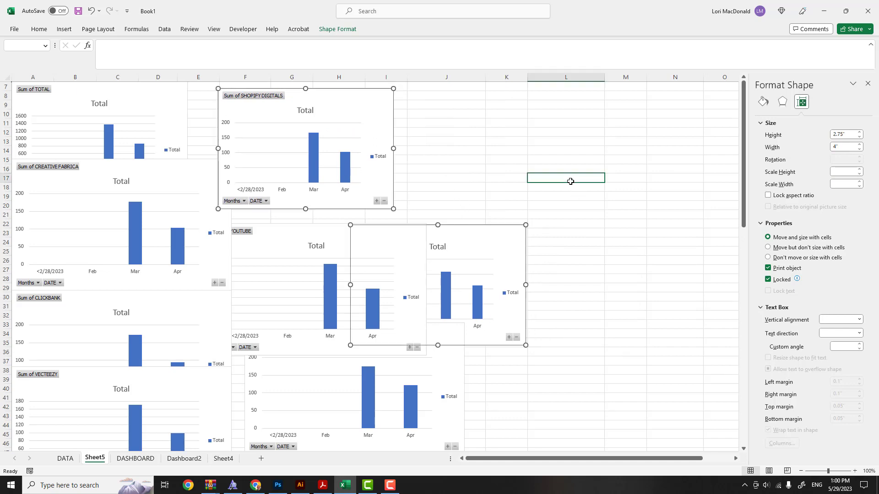
{"action": "left_click_drag", "start_coordinate": [498, 238], "coordinate": [550, 98]}
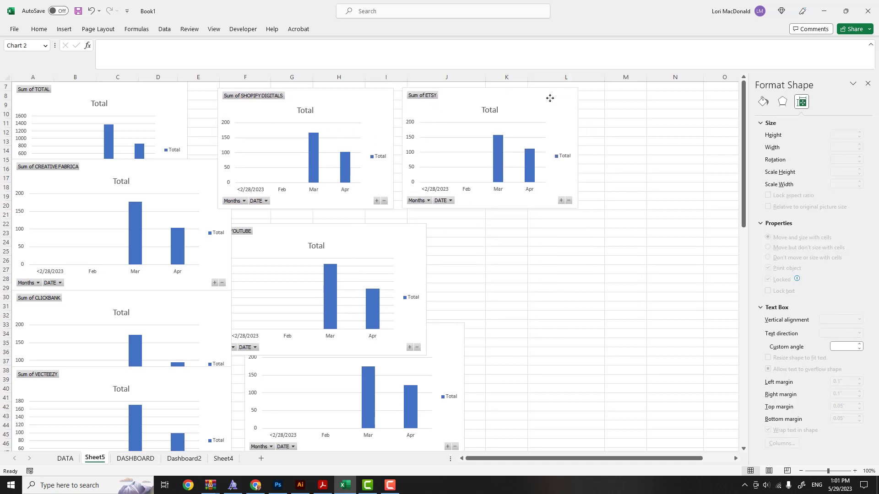
Spread CLICKBANK, AMAZON and YOUTUBE in a row below the top charts, with VECTEEZY and CREATIVE FABRICA beneath them.
{"action": "left_click_drag", "start_coordinate": [400, 243], "coordinate": [695, 237]}
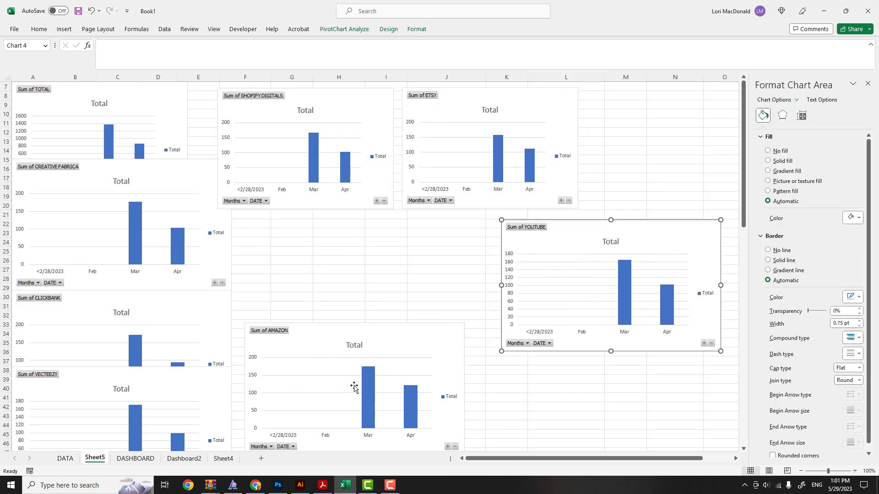
{"action": "left_click_drag", "start_coordinate": [435, 334], "coordinate": [473, 227]}
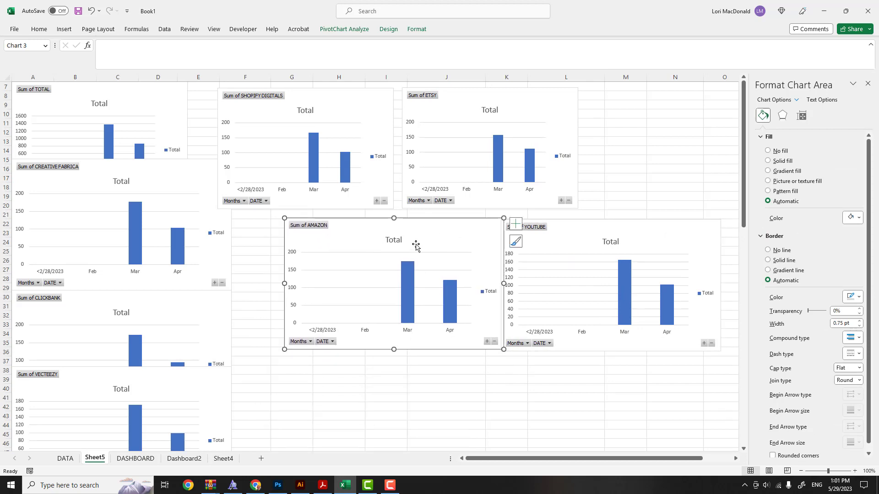
{"action": "left_click_drag", "start_coordinate": [235, 263], "coordinate": [685, 424]}
{"action": "left_click_drag", "start_coordinate": [177, 312], "coordinate": [211, 248]}
{"action": "left_click_drag", "start_coordinate": [186, 386], "coordinate": [438, 372]}
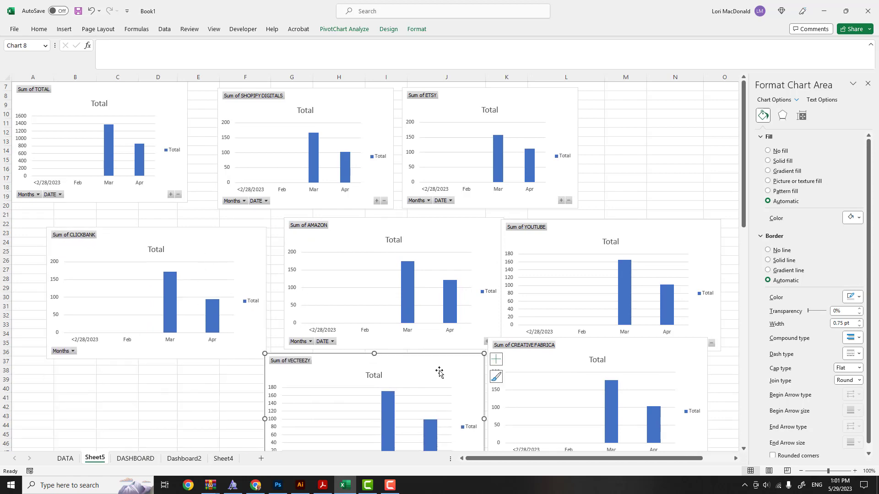
{"action": "scroll", "coordinate": [439, 372], "scroll_direction": "down", "scroll_amount": 6}
{"action": "scroll", "coordinate": [438, 372], "scroll_direction": "up", "scroll_amount": 4}
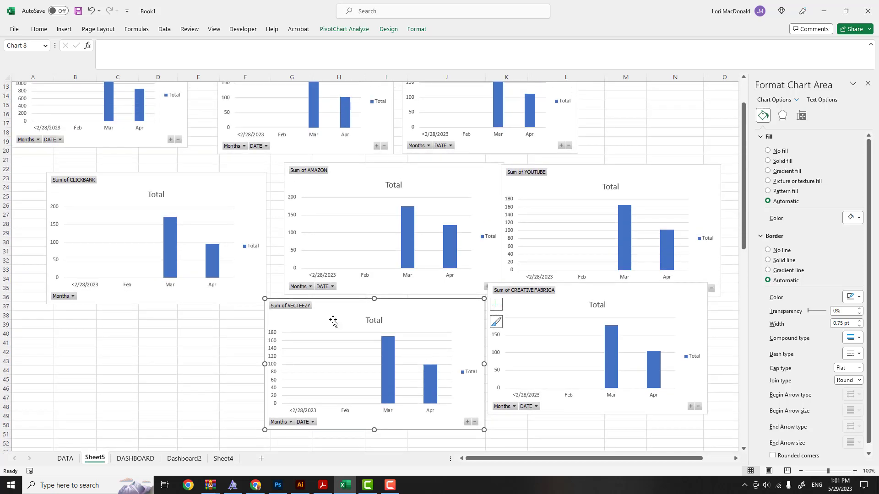
Resize the CLICKBANK, AMAZON, YOUTUBE, VECTEEZY and CREATIVE FABRICA charts together to 2.75" high and 4" wide.
{"action": "left_click", "coordinate": [239, 179]}
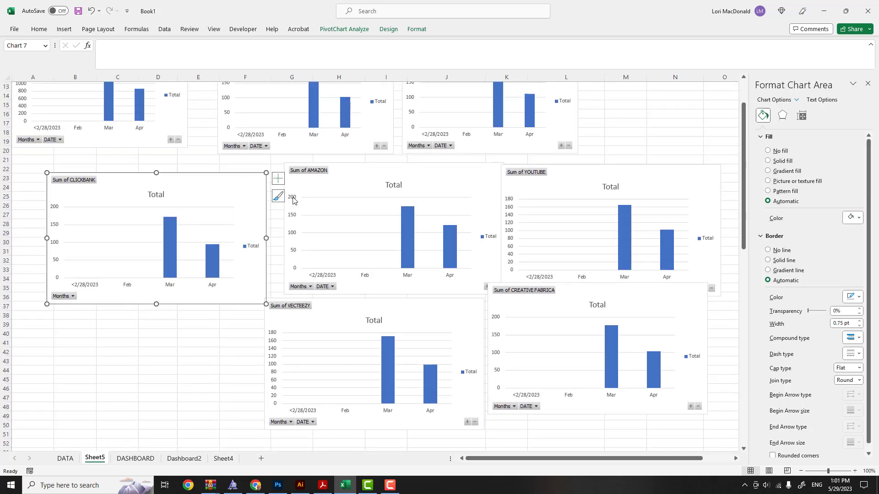
{"action": "left_click", "coordinate": [472, 175], "text": "ctrl"}
{"action": "left_click", "coordinate": [643, 172], "text": "ctrl"}
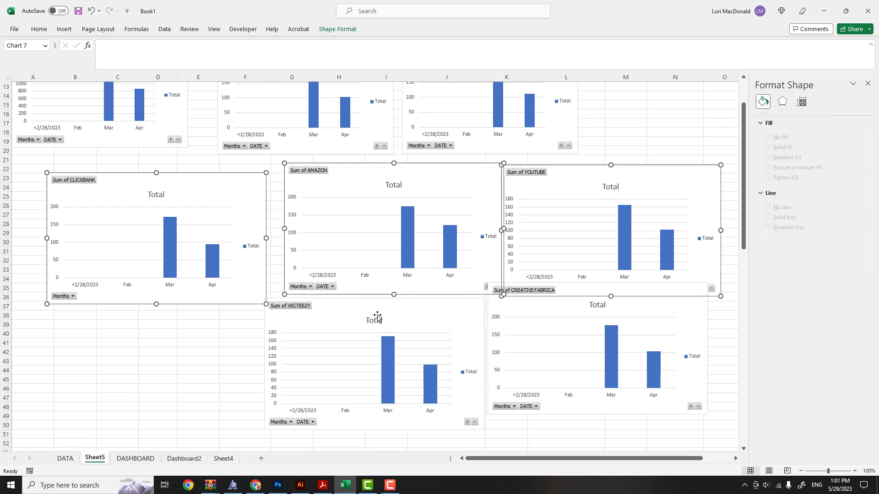
{"action": "left_click", "coordinate": [434, 304], "text": "ctrl"}
{"action": "left_click", "coordinate": [536, 310], "text": "ctrl"}
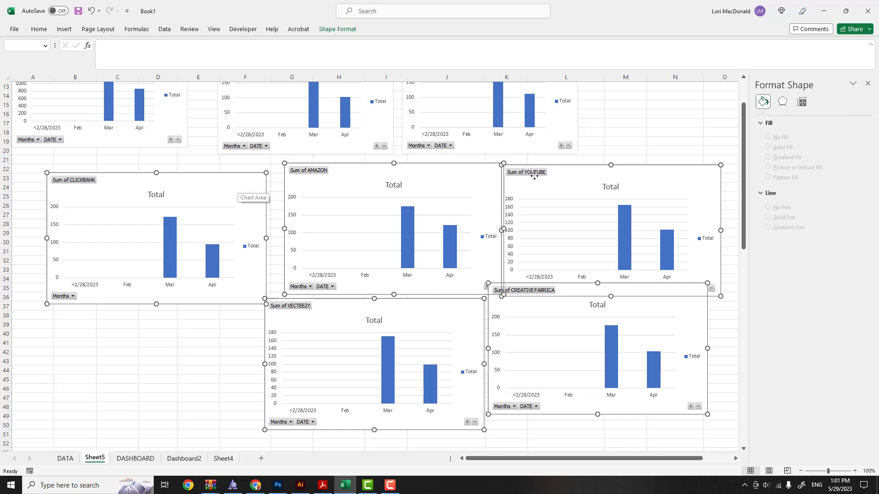
{"action": "left_click", "coordinate": [802, 102]}
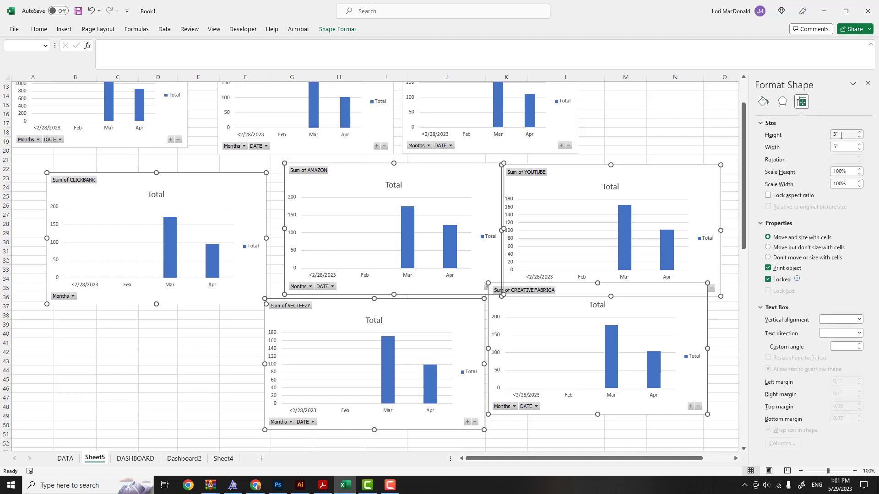
{"action": "type", "text": "2.75"}
{"action": "key", "text": "Tab"}
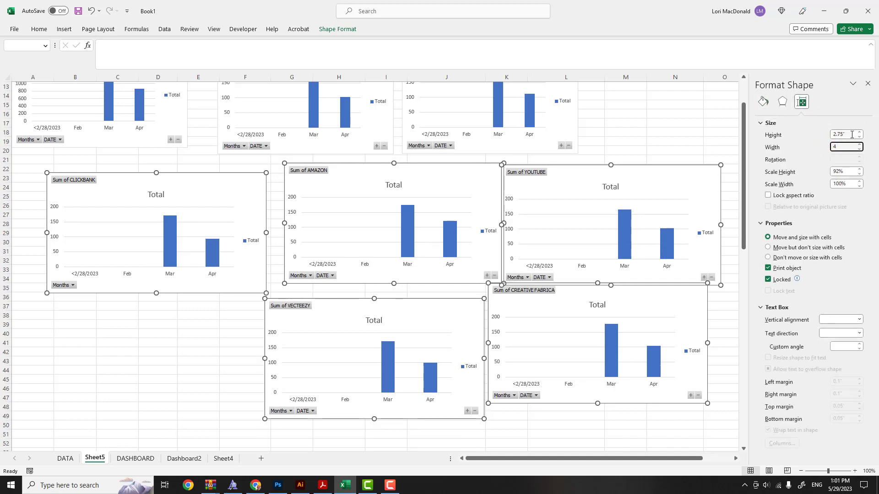
{"action": "type", "text": "4"}
{"action": "left_click", "coordinate": [851, 135]}
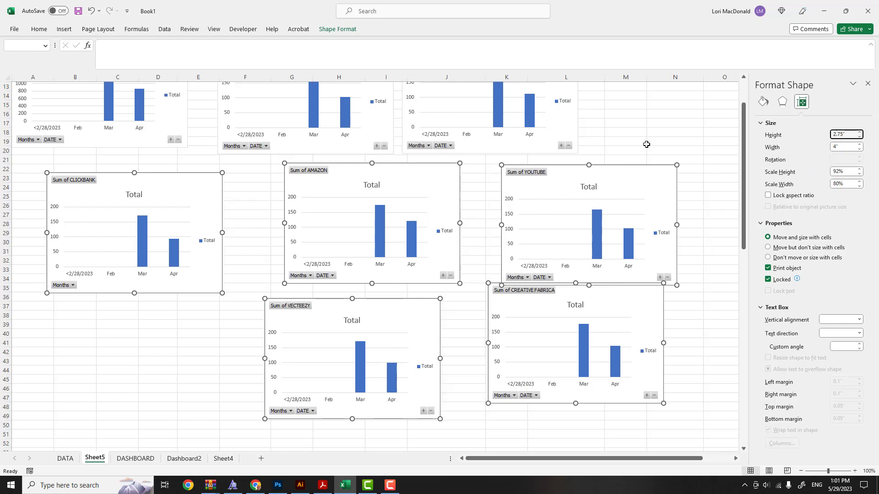
{"action": "left_click", "coordinate": [647, 143]}
Stack the CLICKBANK and AMAZON charts directly below TOTAL at column A and place VECTEEZY beside AMAZON.
{"action": "scroll", "coordinate": [483, 254], "scroll_direction": "up", "scroll_amount": 2}
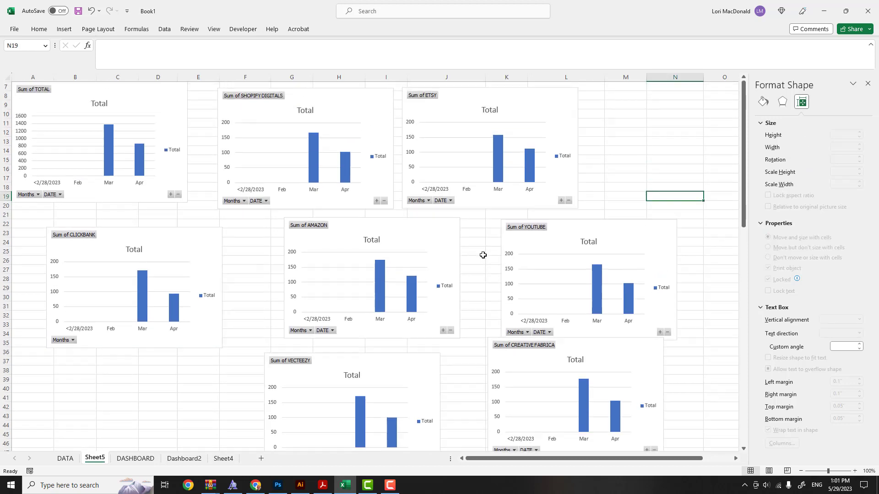
{"action": "left_click_drag", "start_coordinate": [187, 245], "coordinate": [151, 220]}
{"action": "left_click_drag", "start_coordinate": [389, 227], "coordinate": [112, 333]}
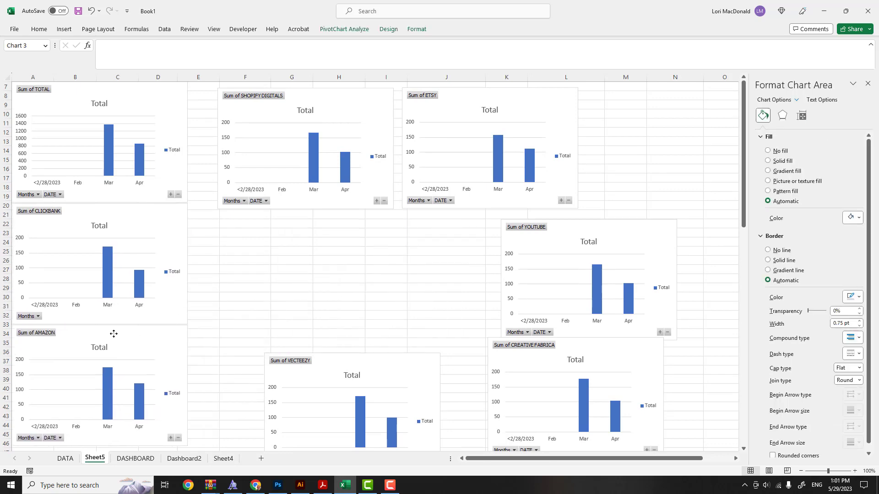
{"action": "left_click_drag", "start_coordinate": [375, 362], "coordinate": [297, 332]}
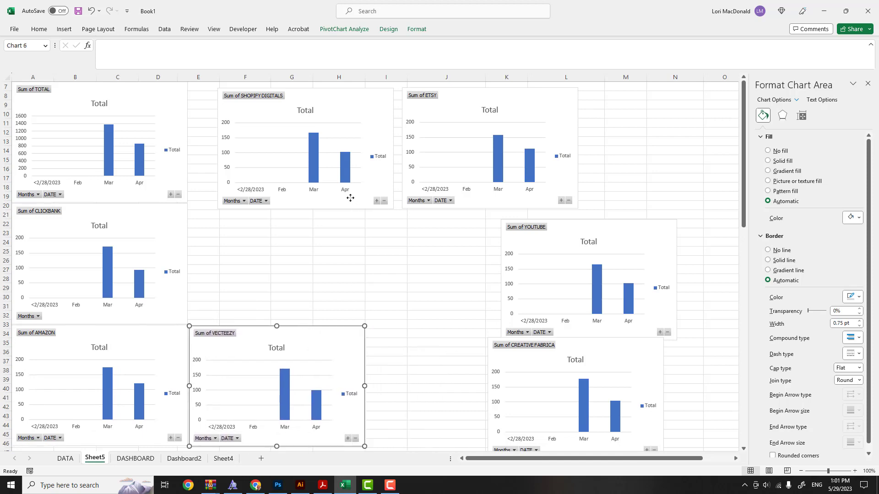
Align SHOPIFY DIGITALS and ETSY beside TOTAL, place YOUTUBE and CREATIVE FABRICA beside CLICKBANK, and select the TOTAL chart.
{"action": "left_click_drag", "start_coordinate": [349, 196], "coordinate": [324, 192]}
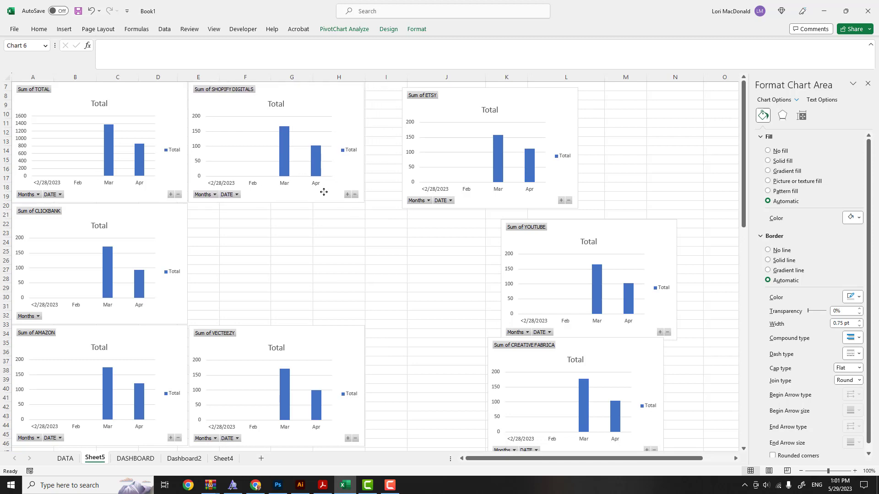
{"action": "left_click_drag", "start_coordinate": [455, 103], "coordinate": [422, 95]}
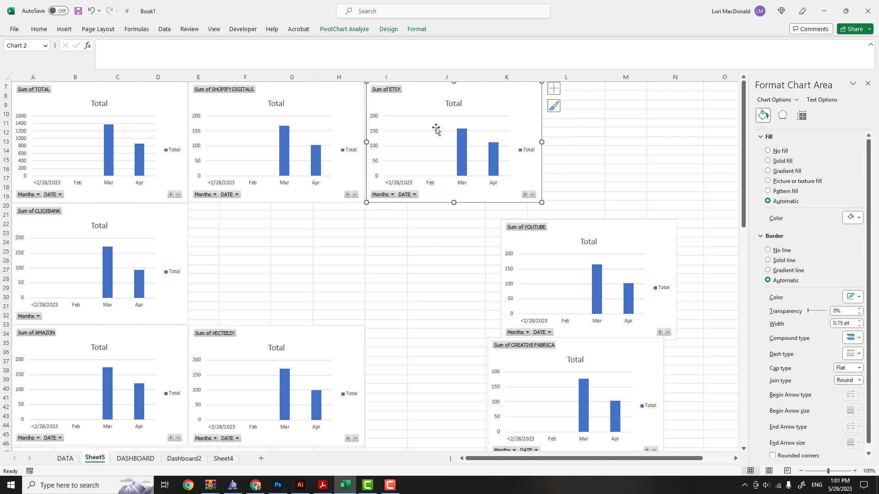
{"action": "left_click_drag", "start_coordinate": [520, 230], "coordinate": [322, 215]}
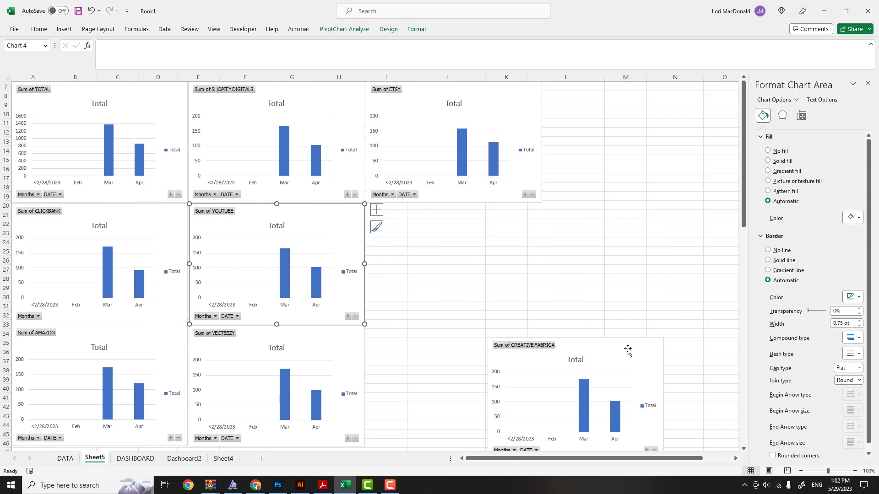
{"action": "left_click_drag", "start_coordinate": [627, 351], "coordinate": [506, 213]}
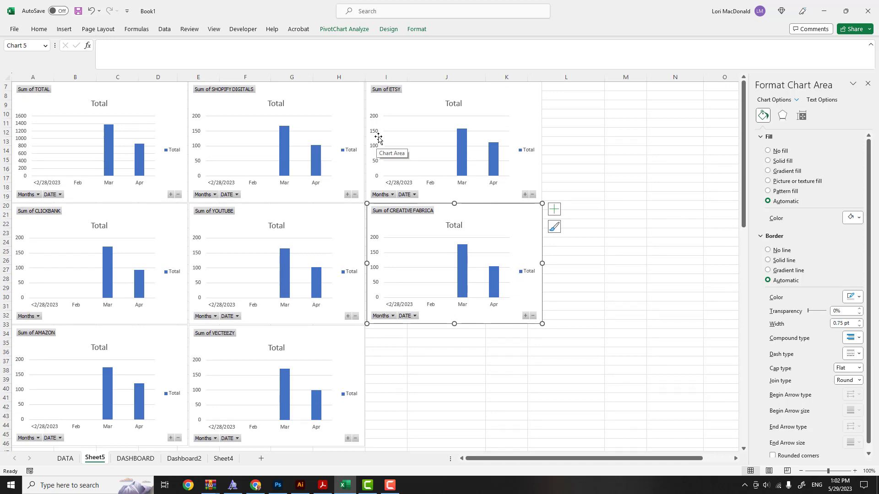
{"action": "left_click", "coordinate": [149, 91]}
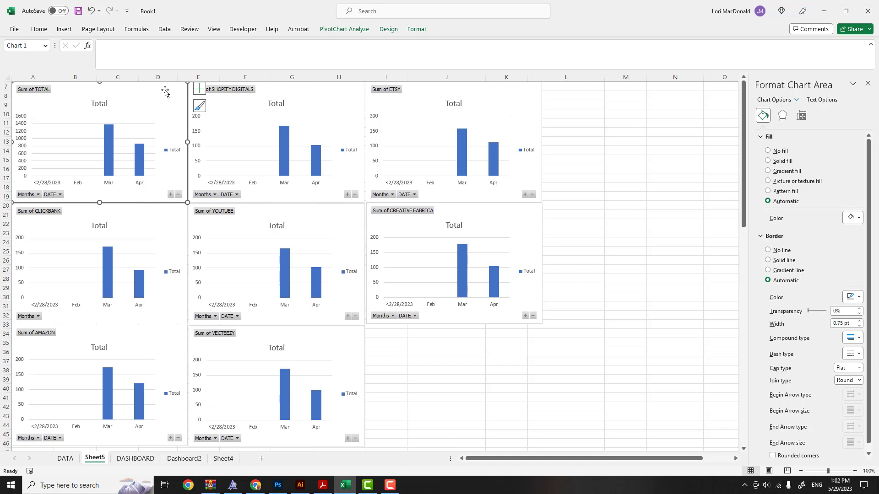
Apply the second chart style in the gallery, with vertical gridlines and rotated data labels, to the TOTAL chart.
{"action": "right_click", "coordinate": [159, 91]}
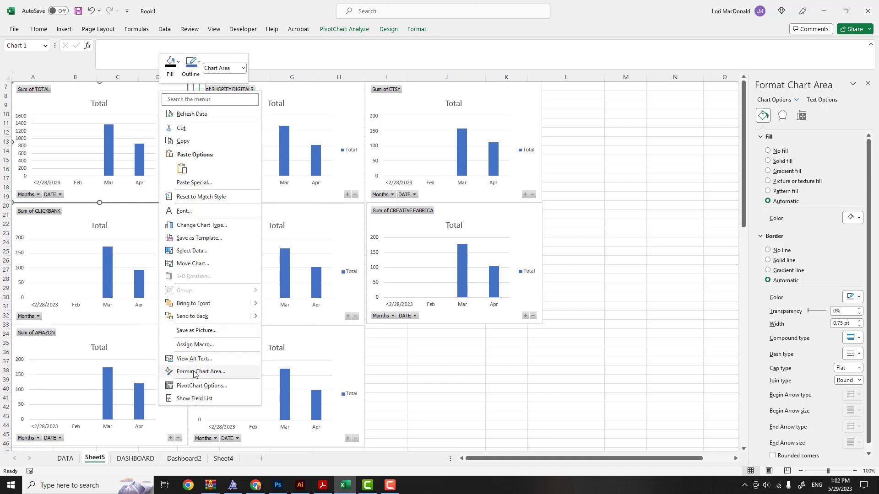
{"action": "left_click", "coordinate": [194, 372]}
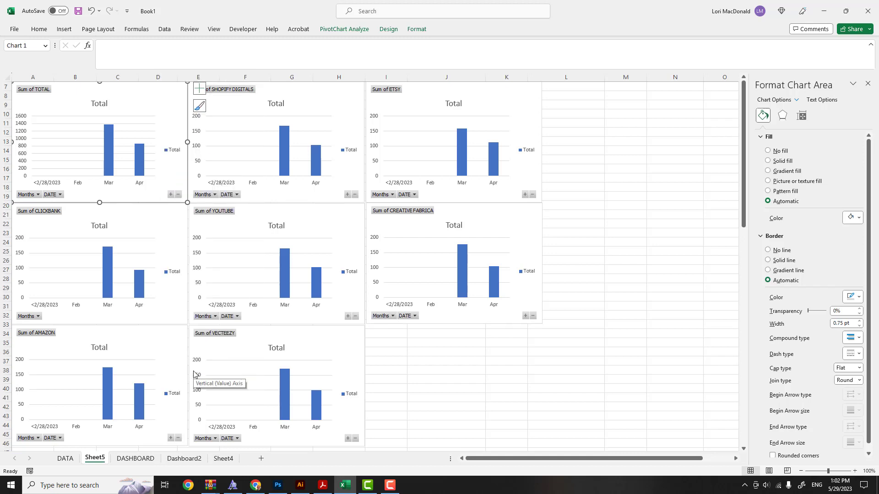
{"action": "left_click", "coordinate": [199, 106]}
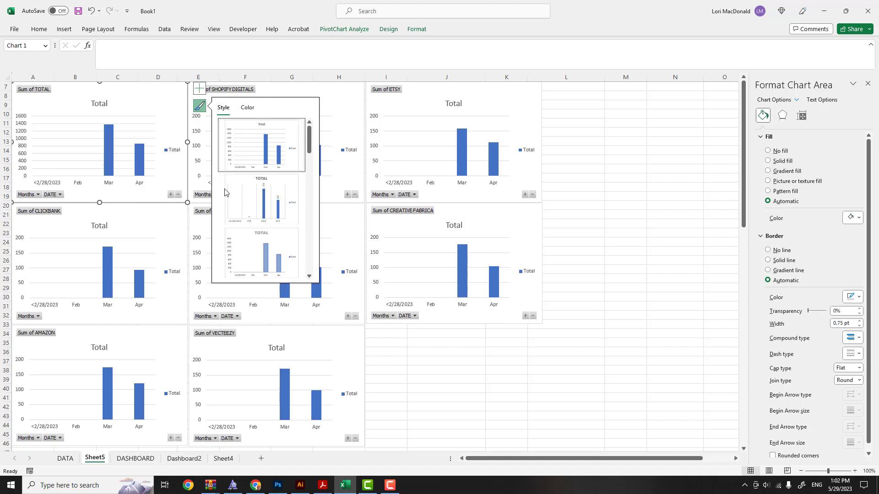
{"action": "left_click", "coordinate": [251, 204]}
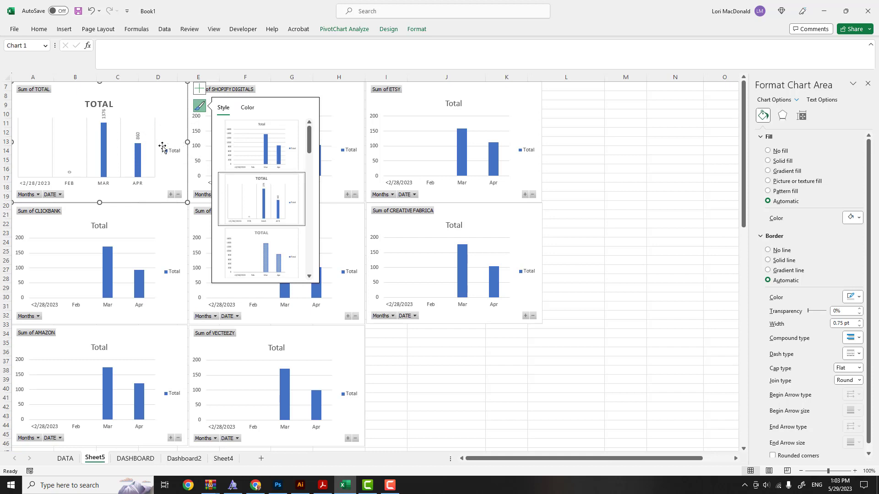
Format the TOTAL chart's data labels as Currency with the symbol set to None.
{"action": "left_click", "coordinate": [103, 155]}
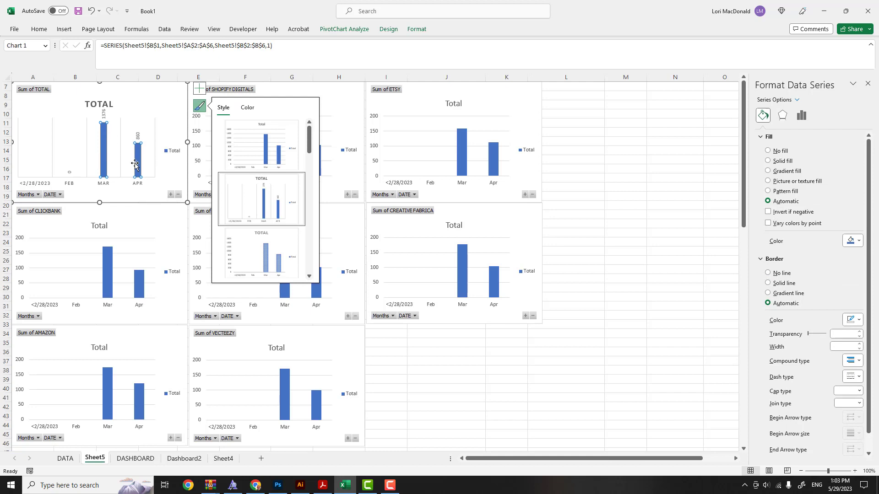
{"action": "mouse_move", "coordinate": [139, 165]}
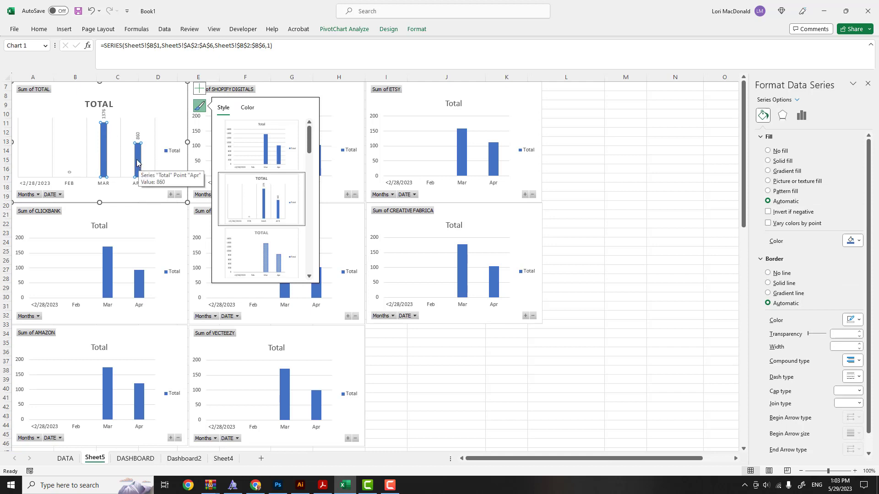
{"action": "right_click", "coordinate": [137, 163]}
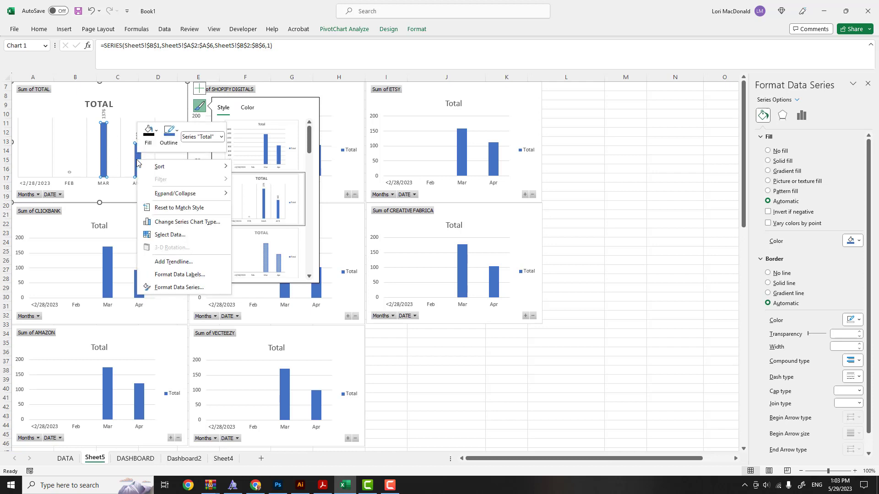
{"action": "left_click", "coordinate": [169, 275]}
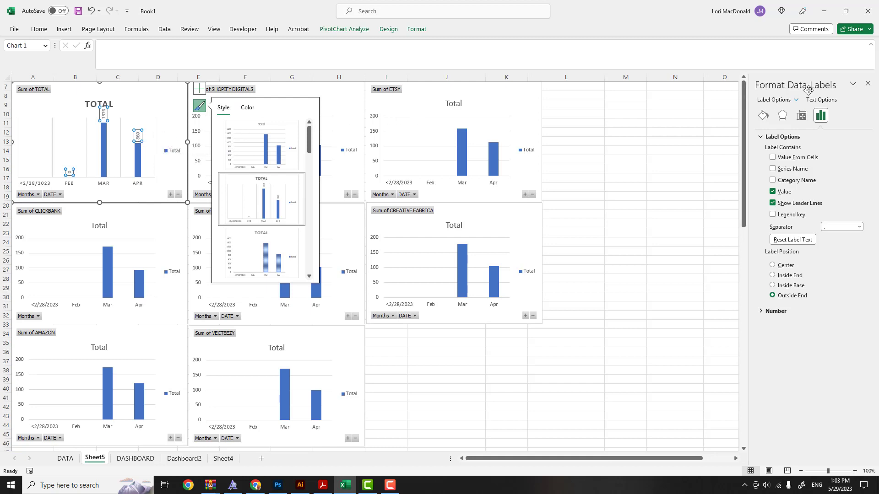
{"action": "left_click", "coordinate": [761, 312]}
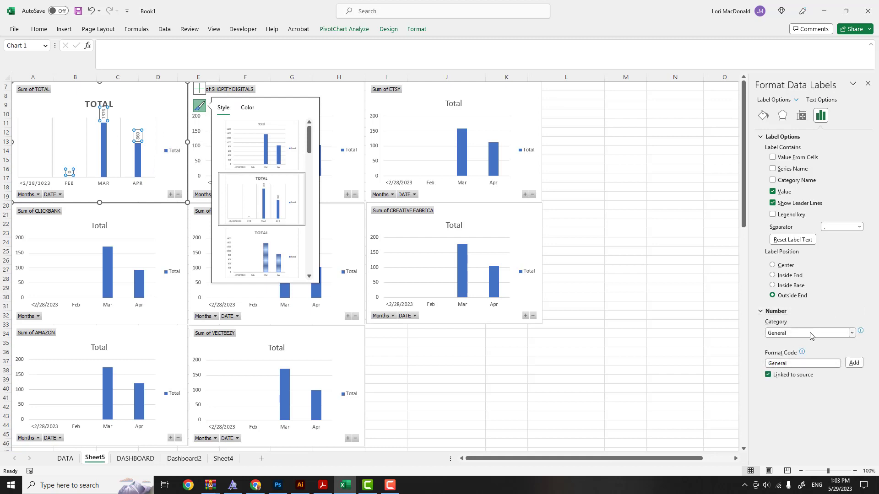
{"action": "left_click", "coordinate": [795, 334]}
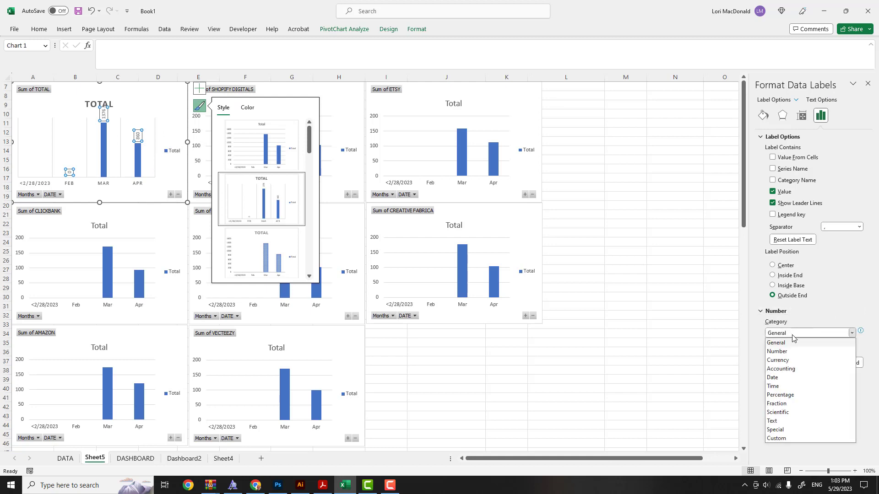
{"action": "left_click", "coordinate": [785, 361]}
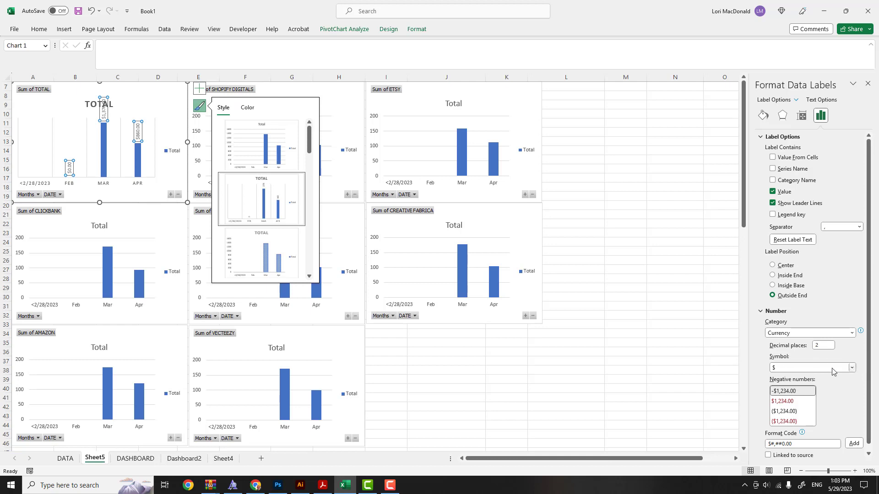
{"action": "left_click", "coordinate": [852, 369]}
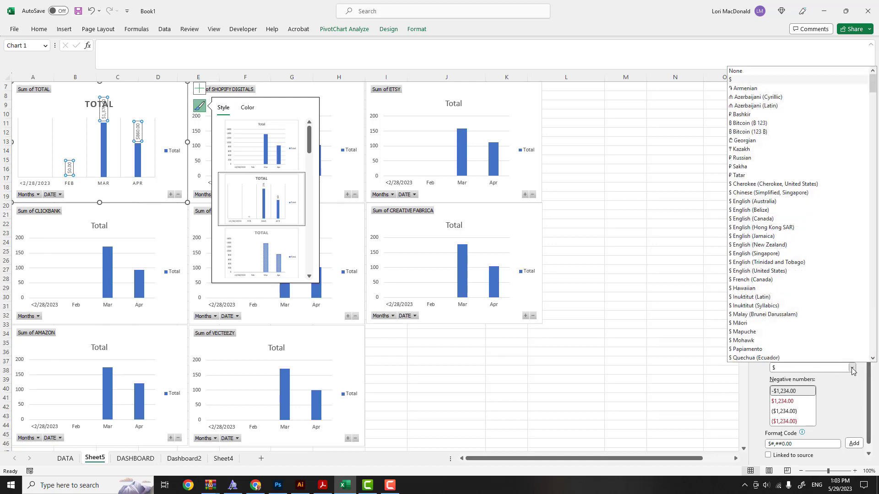
{"action": "left_click", "coordinate": [744, 71]}
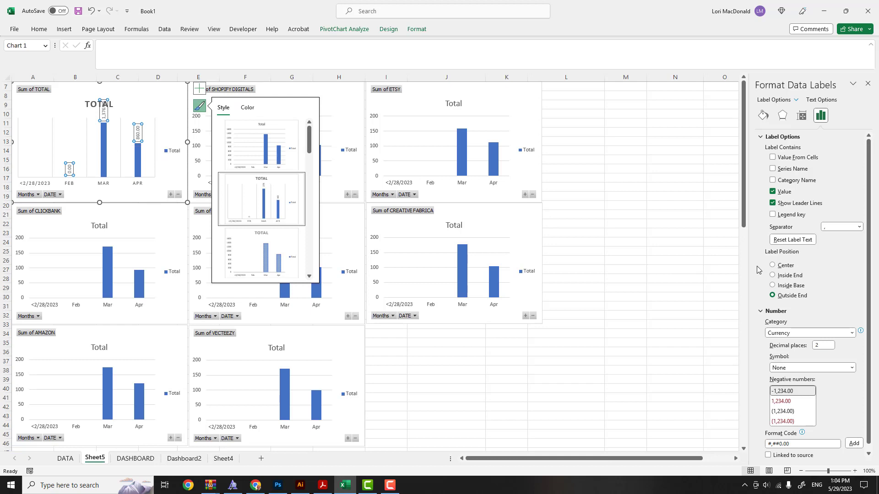
Set the label position of the TOTAL chart's data labels to Inside Base.
{"action": "scroll", "coordinate": [757, 269], "scroll_direction": "down", "scroll_amount": 1}
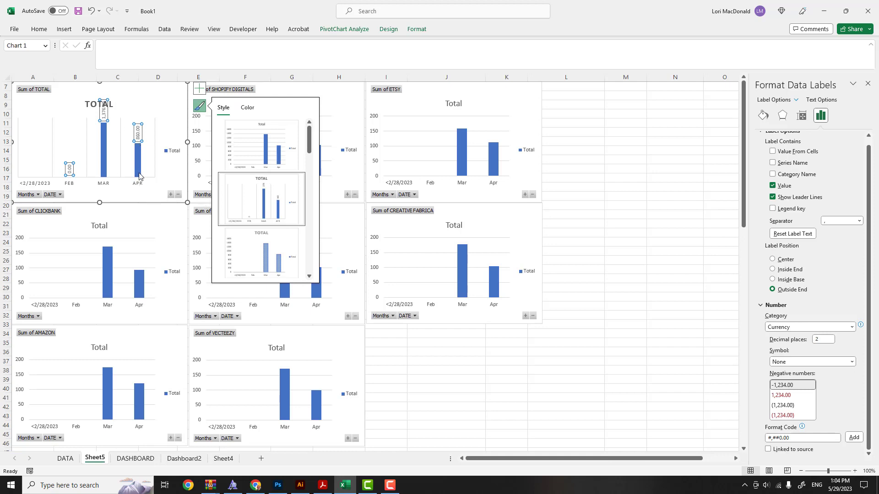
{"action": "mouse_move", "coordinate": [137, 174]}
{"action": "scroll", "coordinate": [784, 197], "scroll_direction": "up", "scroll_amount": 1}
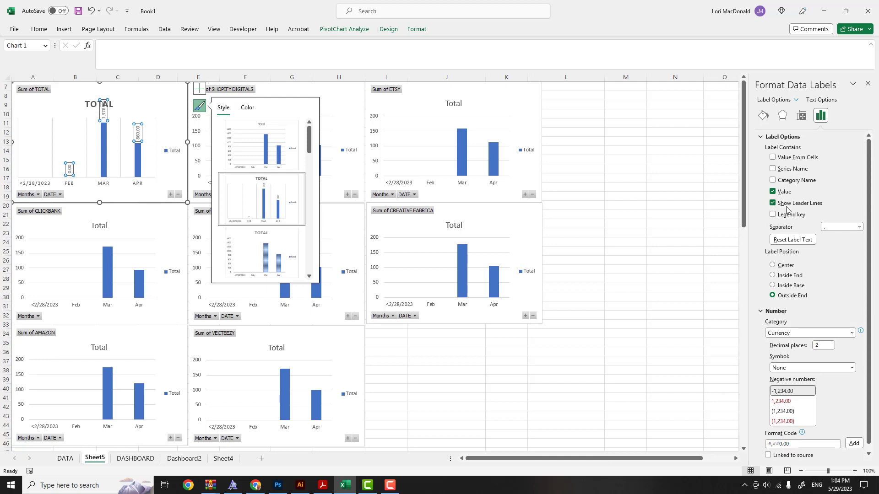
{"action": "scroll", "coordinate": [796, 220], "scroll_direction": "down", "scroll_amount": 1}
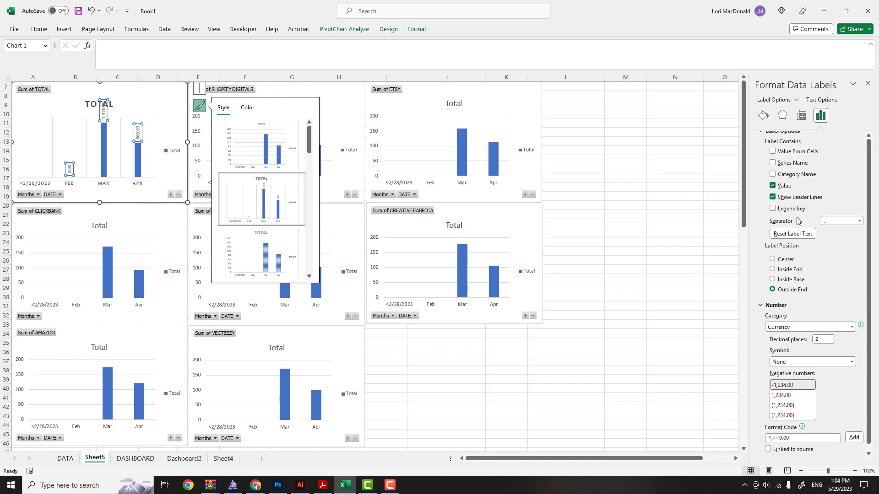
{"action": "left_click", "coordinate": [801, 117]}
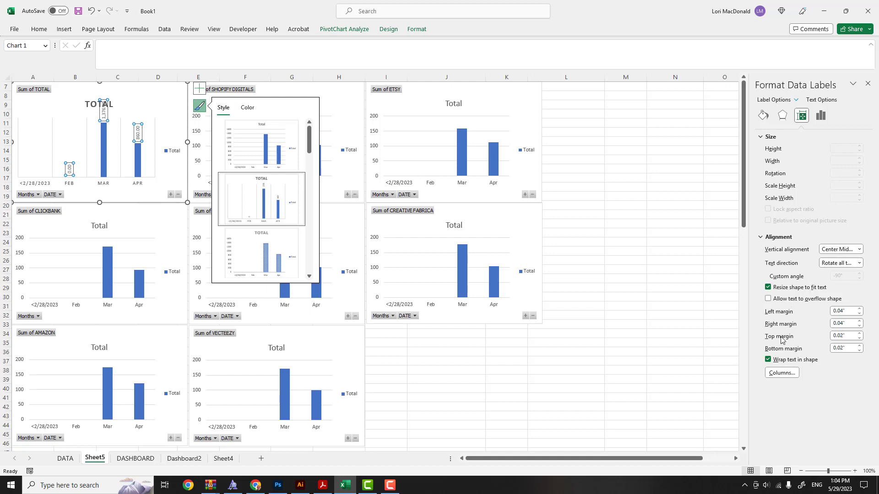
{"action": "left_click", "coordinate": [783, 117]}
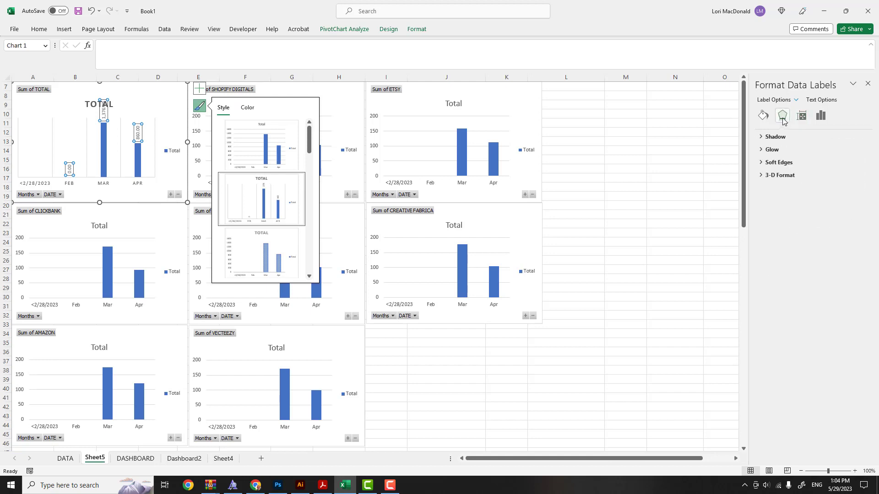
{"action": "left_click", "coordinate": [820, 116]}
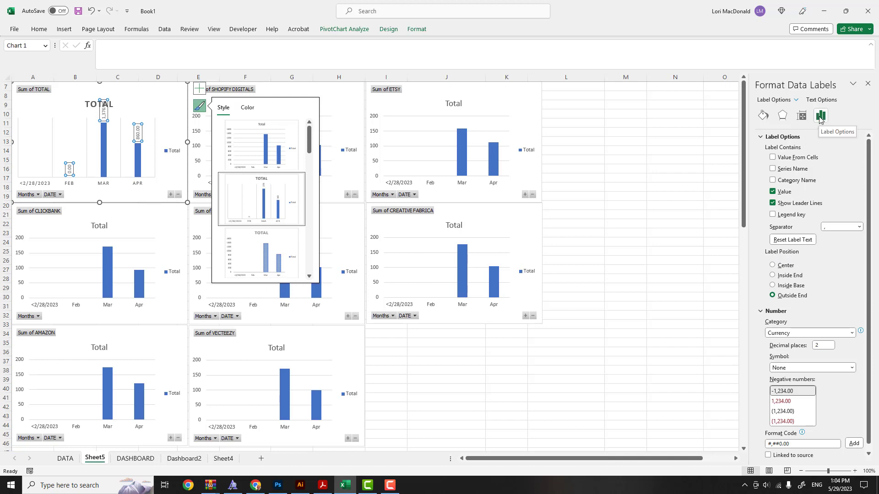
{"action": "left_click", "coordinate": [773, 285]}
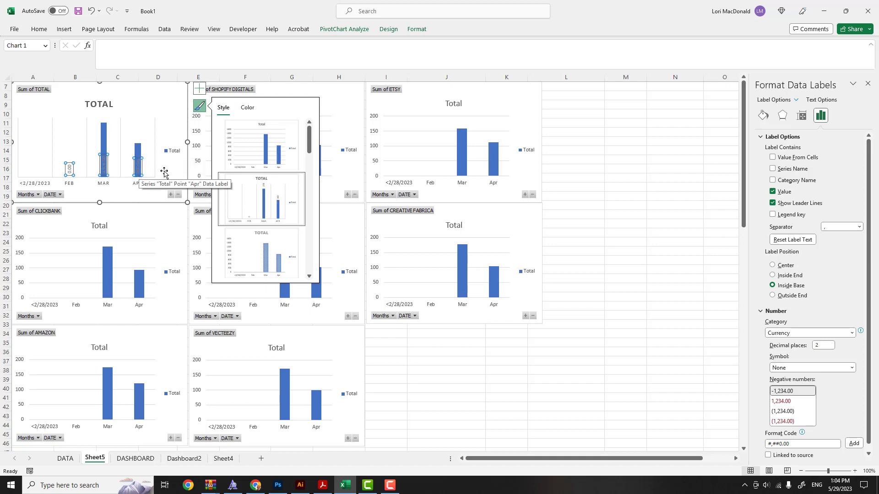
Change the text fill color of the TOTAL chart's data labels to white.
{"action": "left_click", "coordinate": [763, 116]}
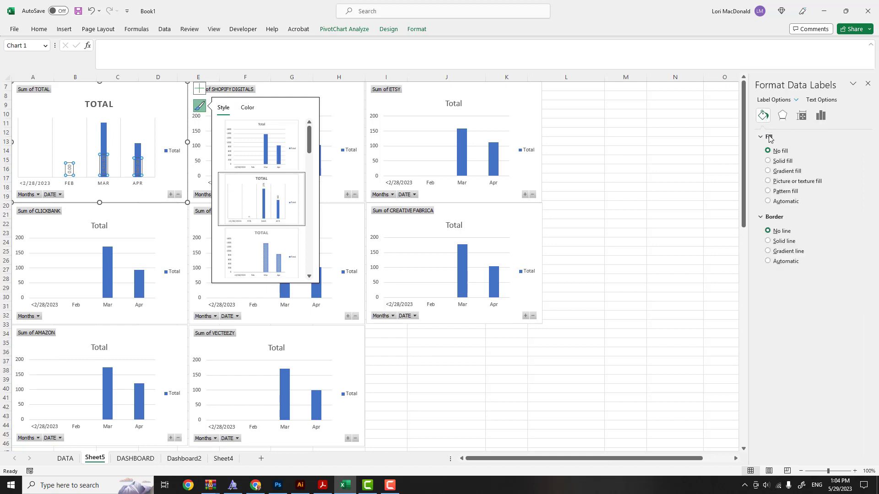
{"action": "left_click", "coordinate": [815, 102]}
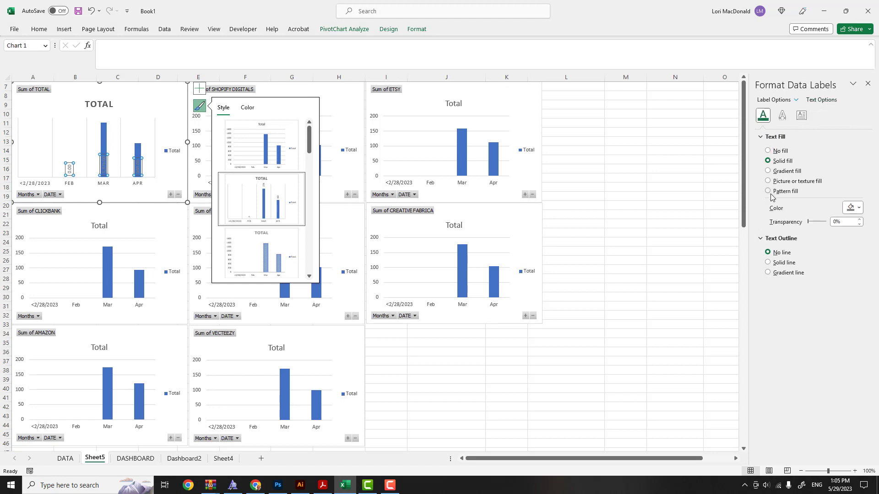
{"action": "left_click", "coordinate": [860, 207]}
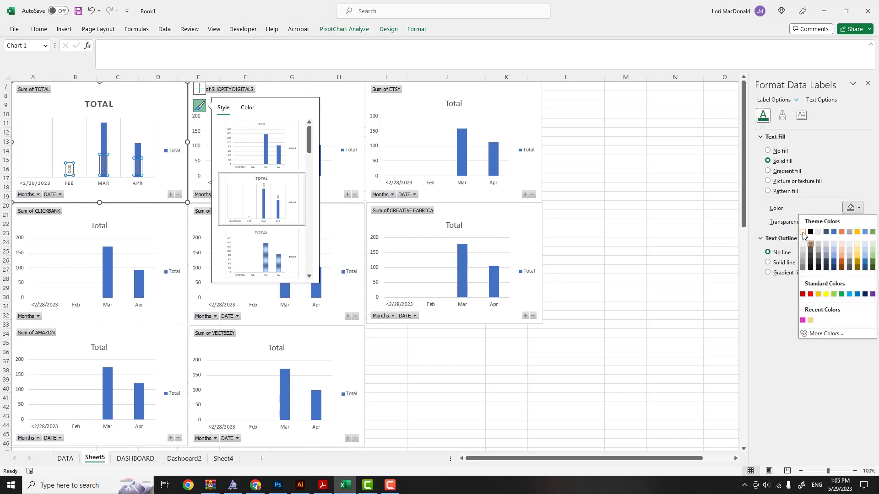
{"action": "left_click", "coordinate": [805, 236]}
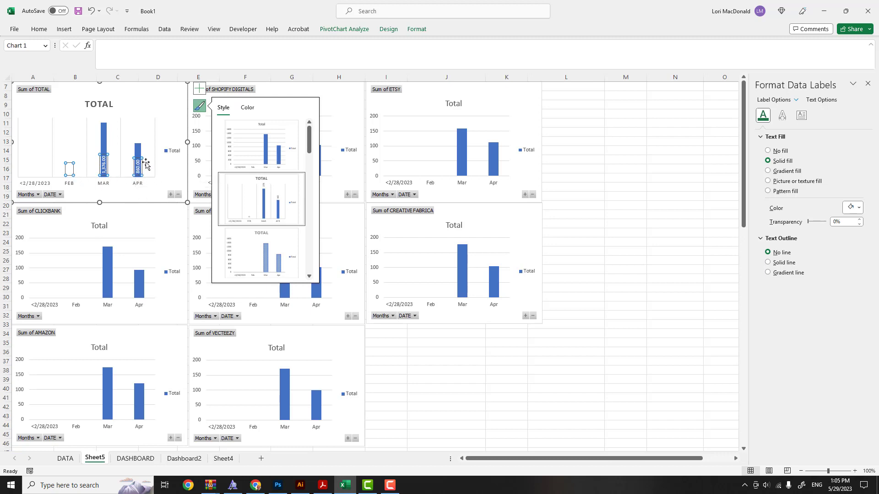
Recolor the TOTAL chart with the monochromatic green palette that runs from light to dark.
{"action": "left_click", "coordinate": [166, 102]}
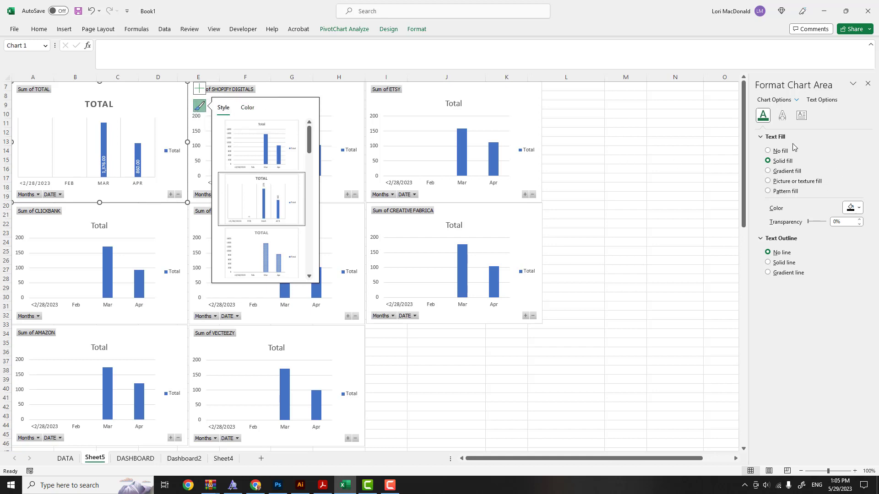
{"action": "left_click", "coordinate": [248, 108]}
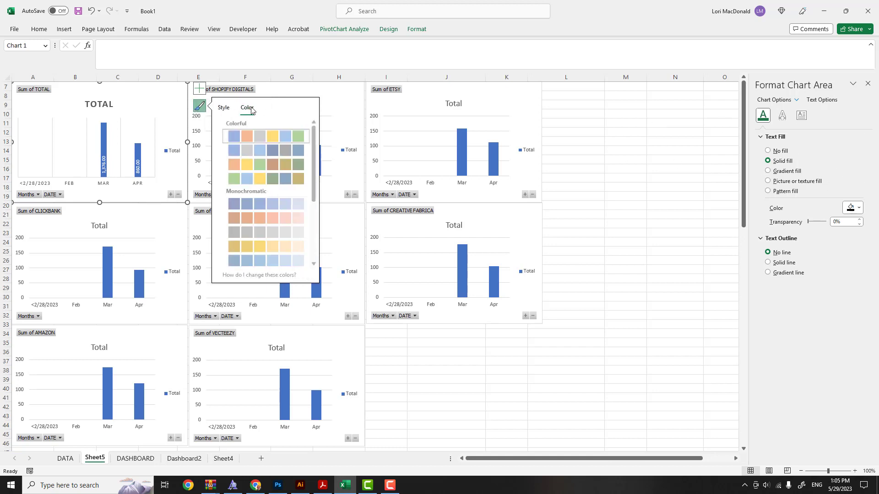
{"action": "scroll", "coordinate": [263, 206], "scroll_direction": "down", "scroll_amount": 4}
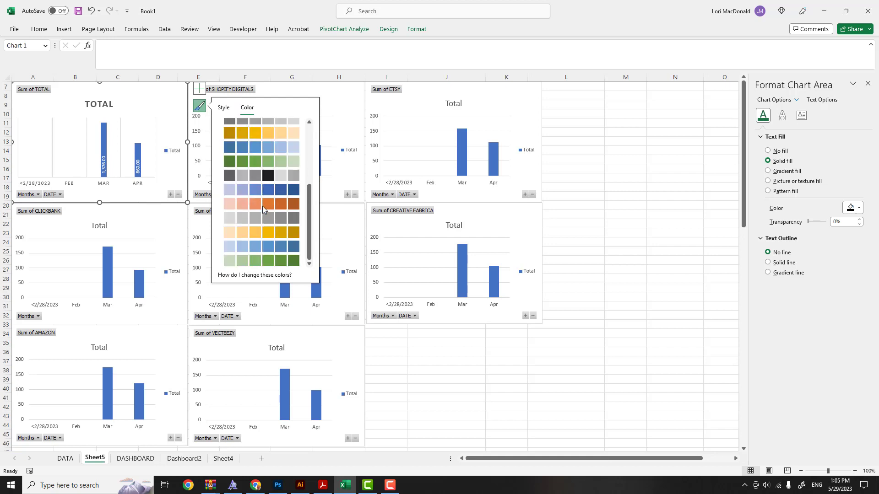
{"action": "left_click", "coordinate": [268, 179]}
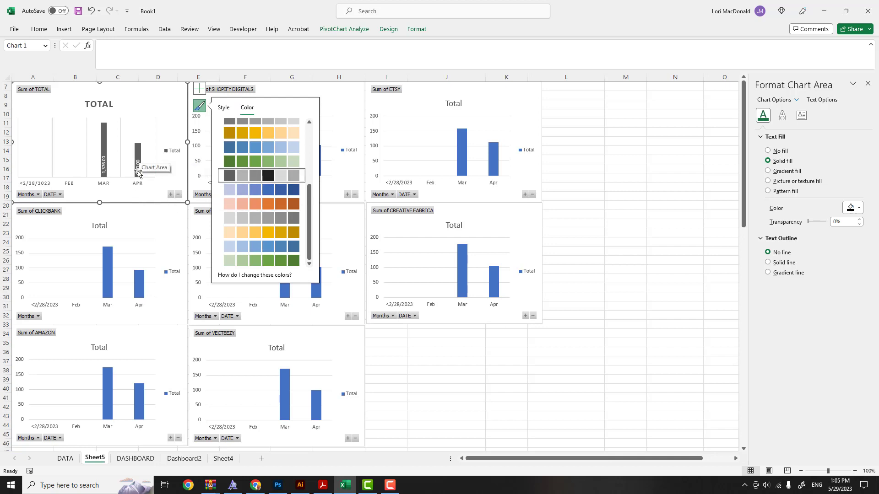
{"action": "left_click", "coordinate": [256, 261]}
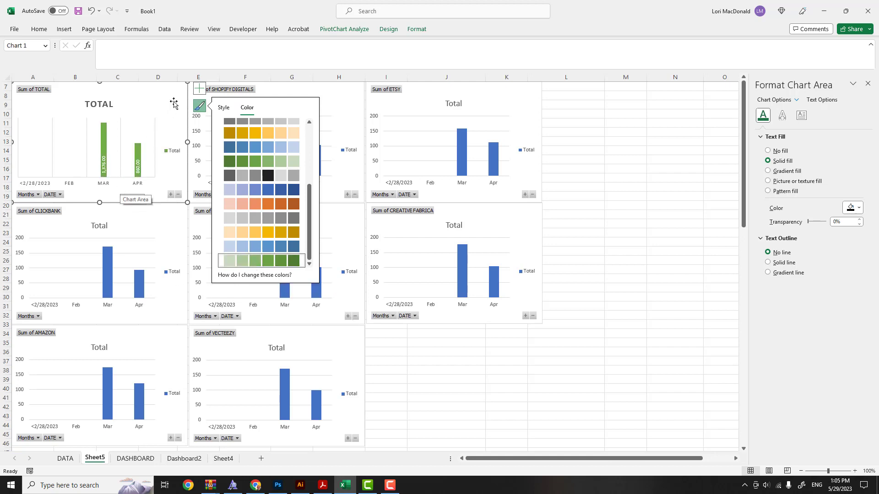
Open the area formatting of the TOTAL chart and switch its background to a solid fill.
{"action": "left_click", "coordinate": [336, 100]}
{"action": "left_click", "coordinate": [337, 99]}
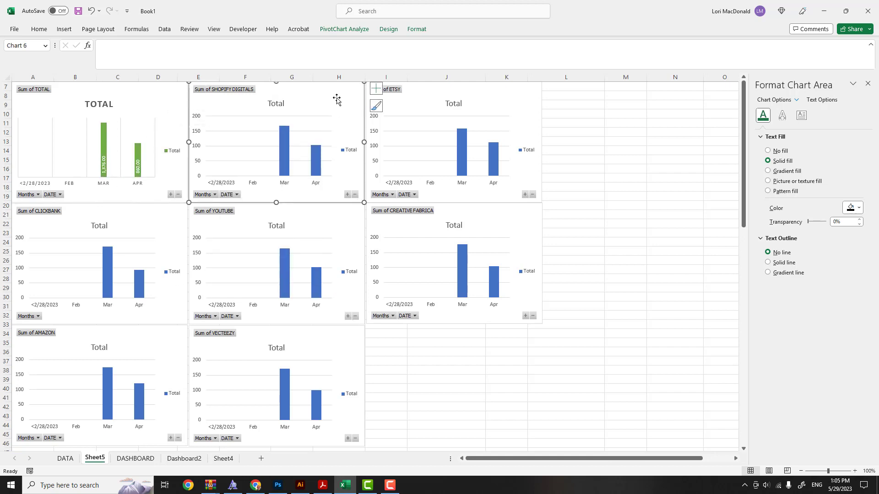
{"action": "left_click", "coordinate": [172, 98]}
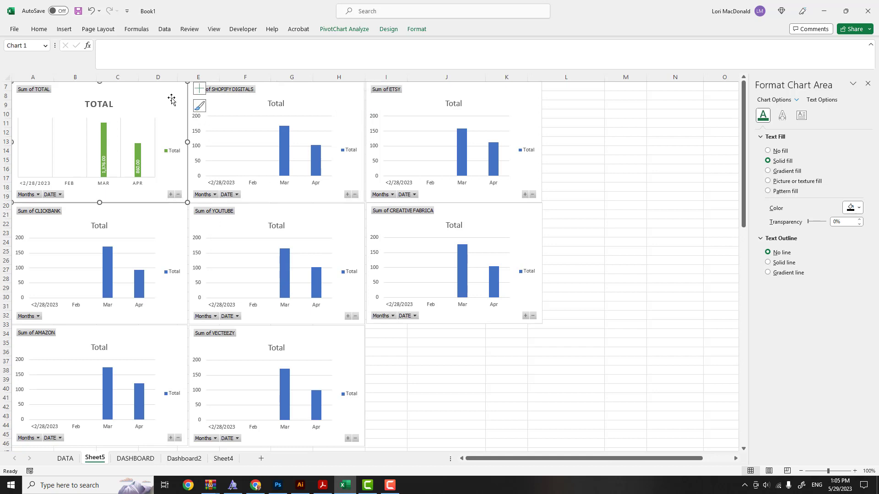
{"action": "right_click", "coordinate": [171, 98]}
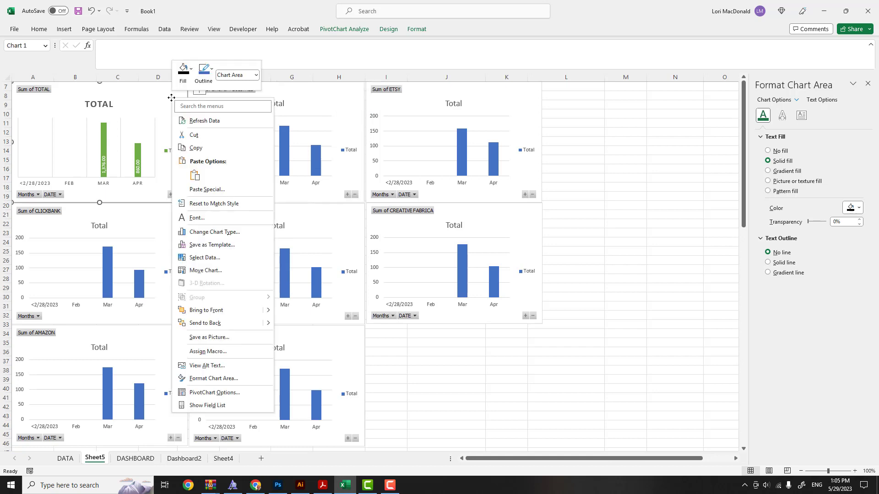
{"action": "left_click", "coordinate": [203, 383]}
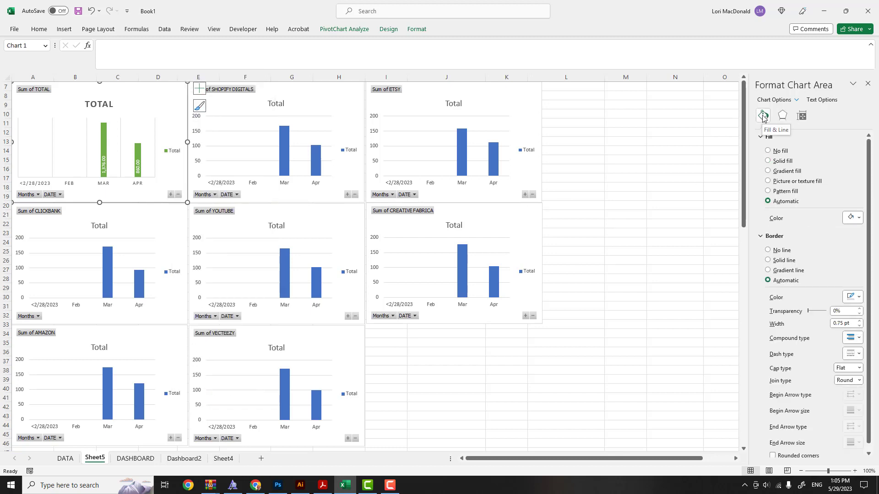
{"action": "left_click", "coordinate": [768, 161]}
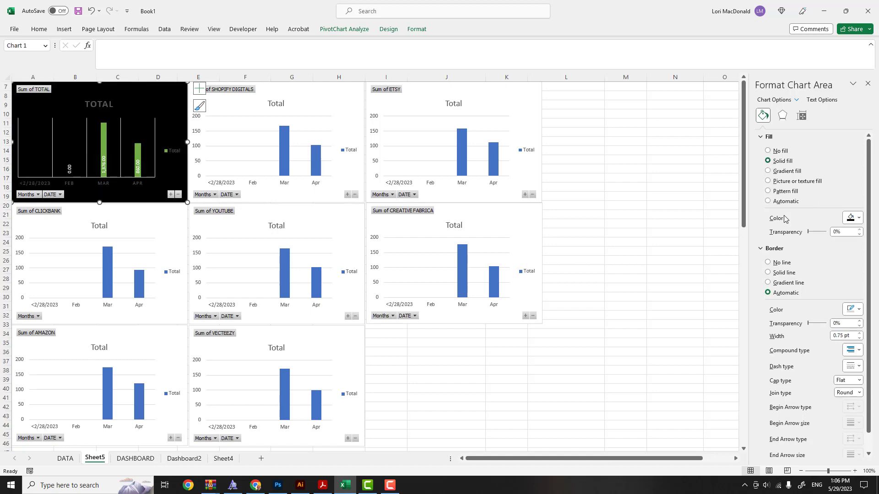
Try light blue, orange, gold and magenta as the TOTAL chart's background fill color.
{"action": "left_click", "coordinate": [857, 219]}
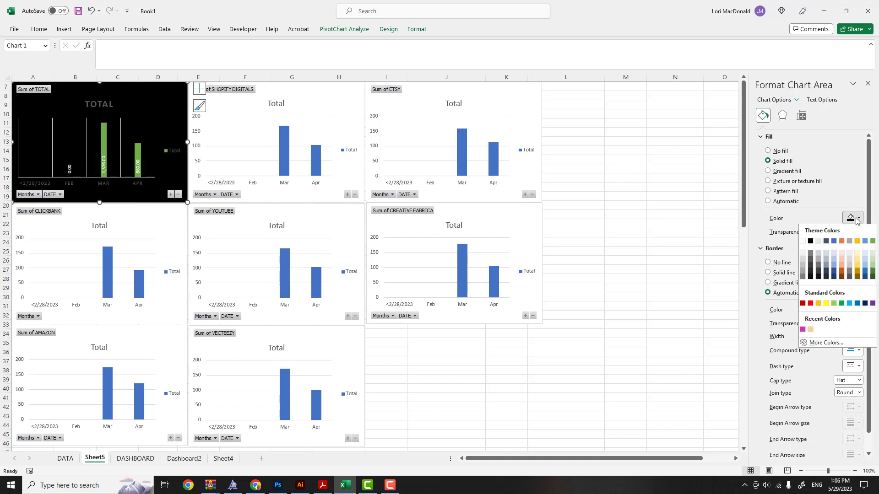
{"action": "left_click", "coordinate": [833, 255]}
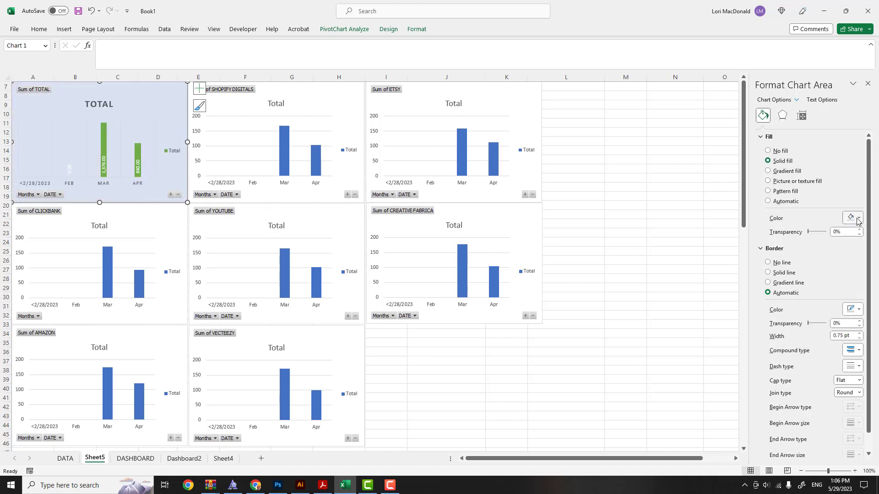
{"action": "left_click", "coordinate": [857, 220]}
{"action": "left_click", "coordinate": [842, 265]}
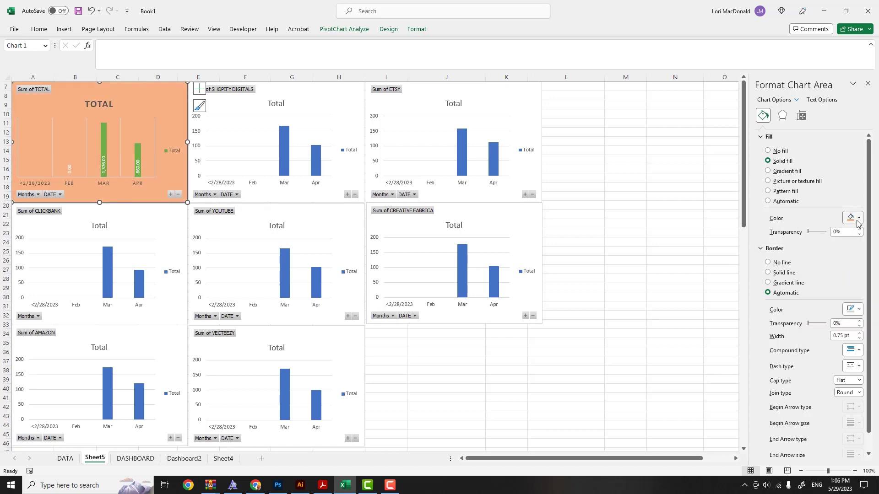
{"action": "left_click", "coordinate": [857, 220]}
{"action": "left_click", "coordinate": [855, 259]}
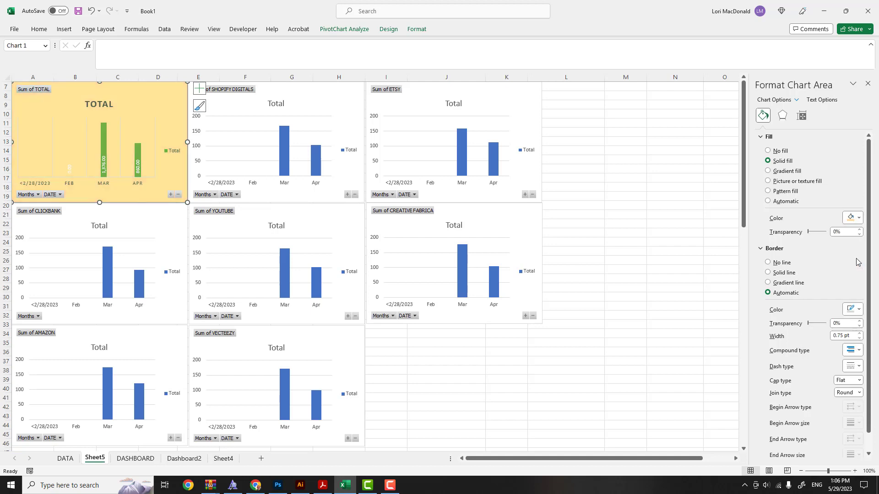
{"action": "left_click", "coordinate": [856, 222]}
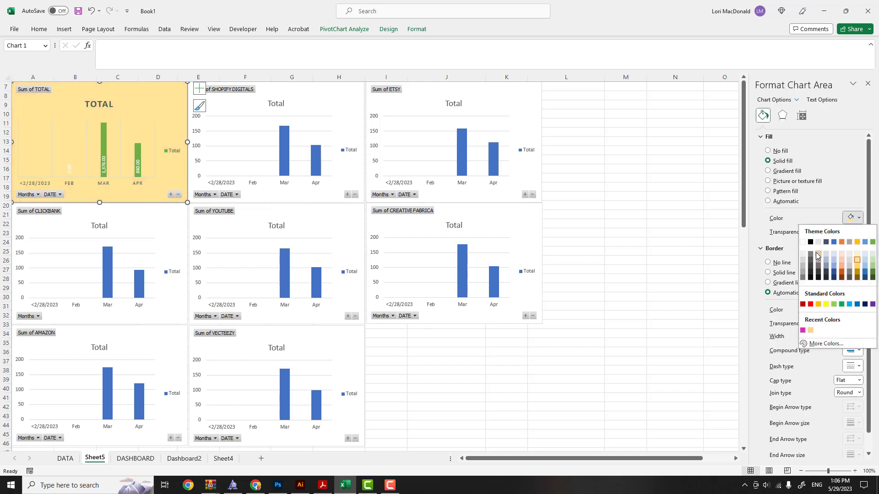
{"action": "left_click", "coordinate": [802, 331]}
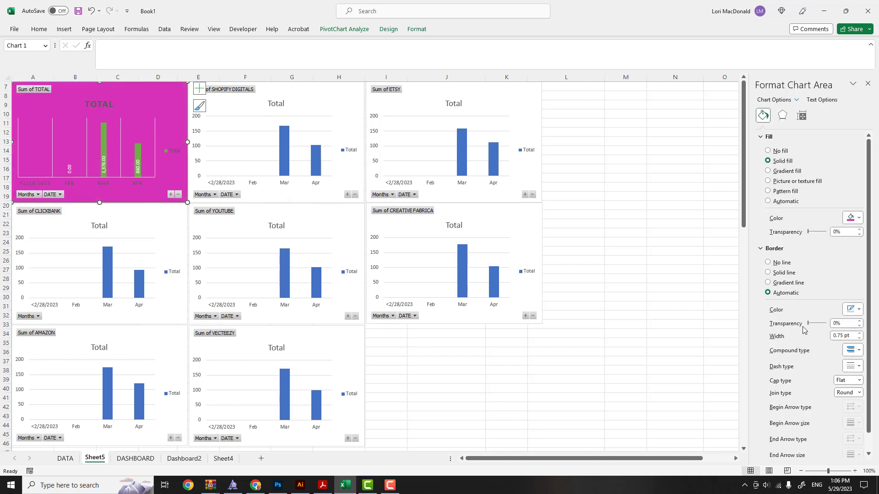
Define a custom black and apply it as the TOTAL chart's background fill color.
{"action": "left_click", "coordinate": [860, 219]}
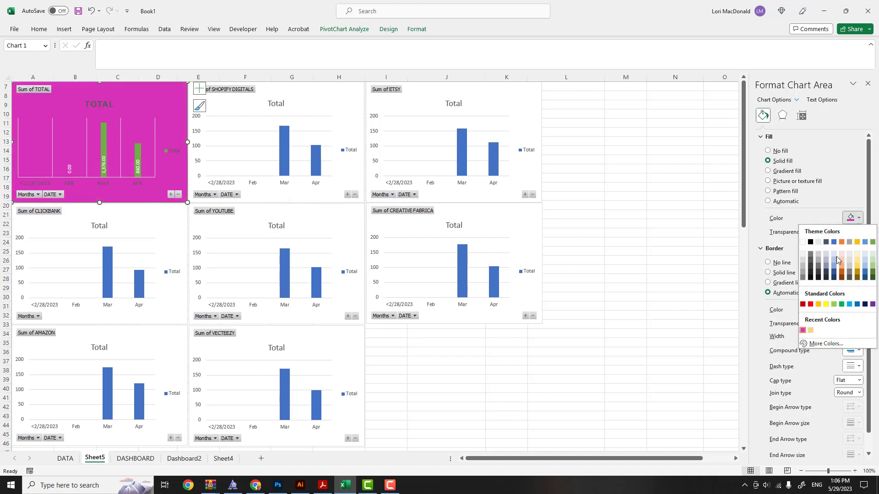
{"action": "left_click", "coordinate": [818, 344]}
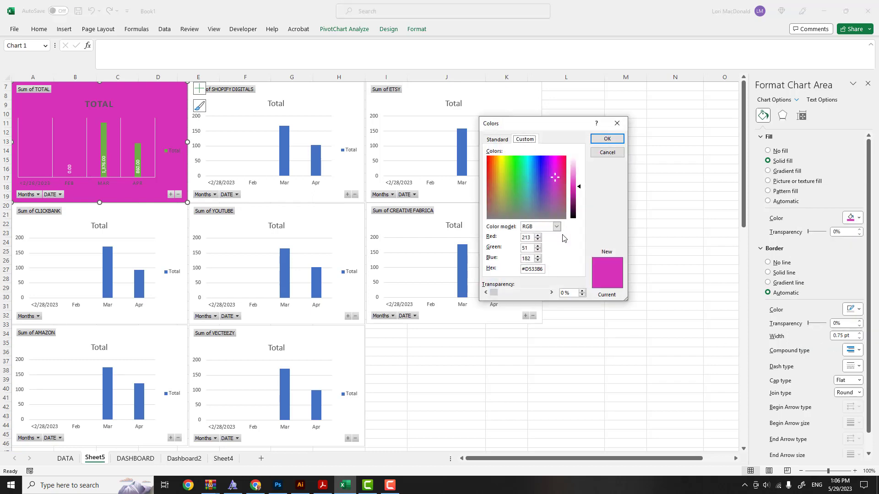
{"action": "left_click", "coordinate": [511, 164]}
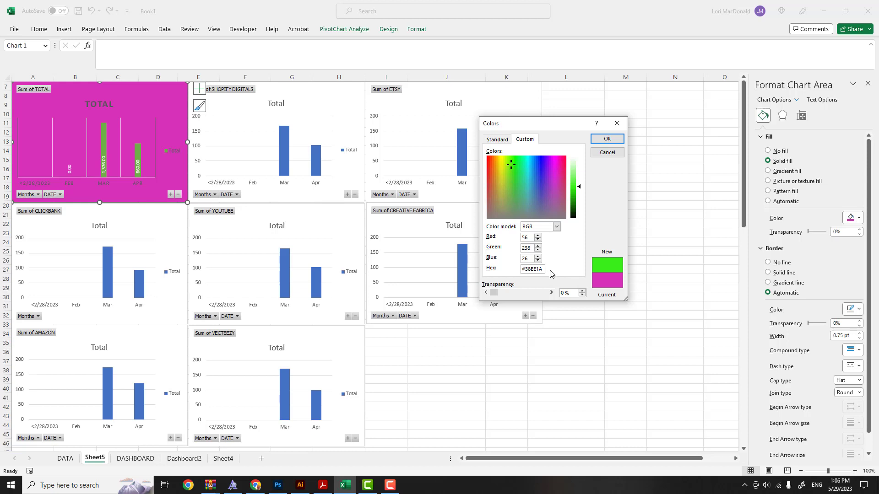
{"action": "left_click", "coordinate": [501, 168]}
{"action": "left_click", "coordinate": [496, 177]}
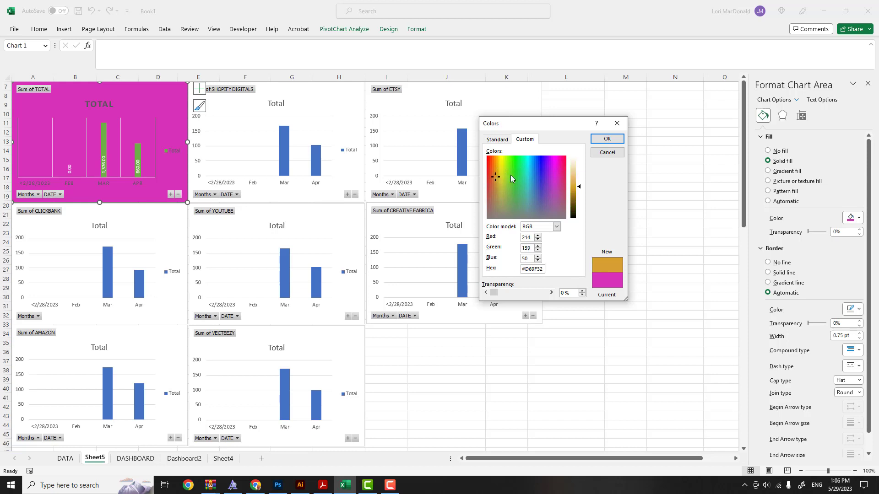
{"action": "left_click", "coordinate": [498, 182]}
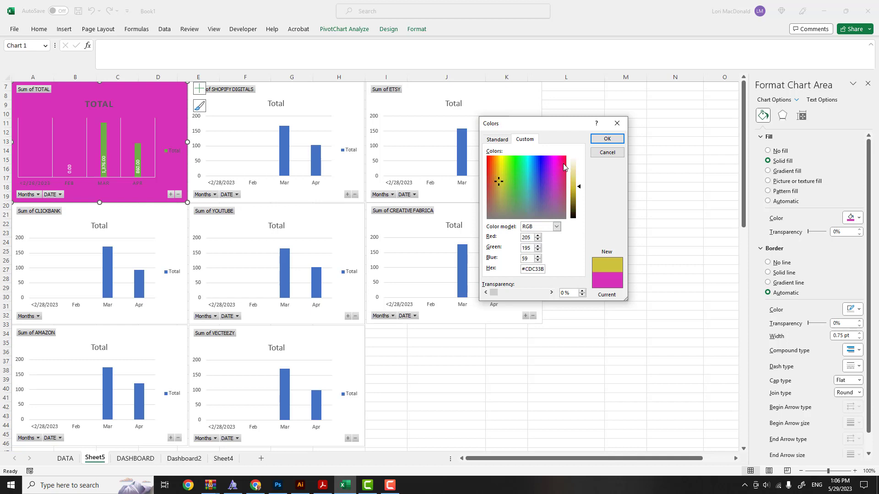
{"action": "left_click", "coordinate": [575, 219]}
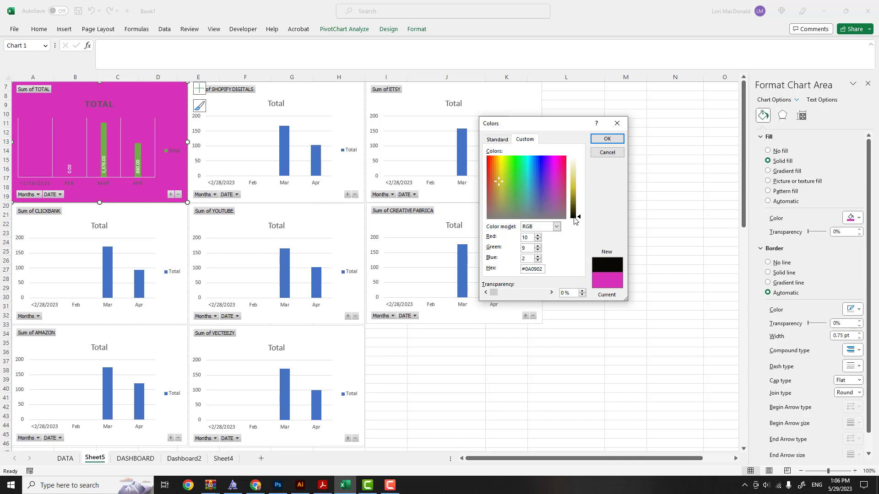
{"action": "left_click", "coordinate": [579, 221]}
{"action": "left_click", "coordinate": [605, 139]}
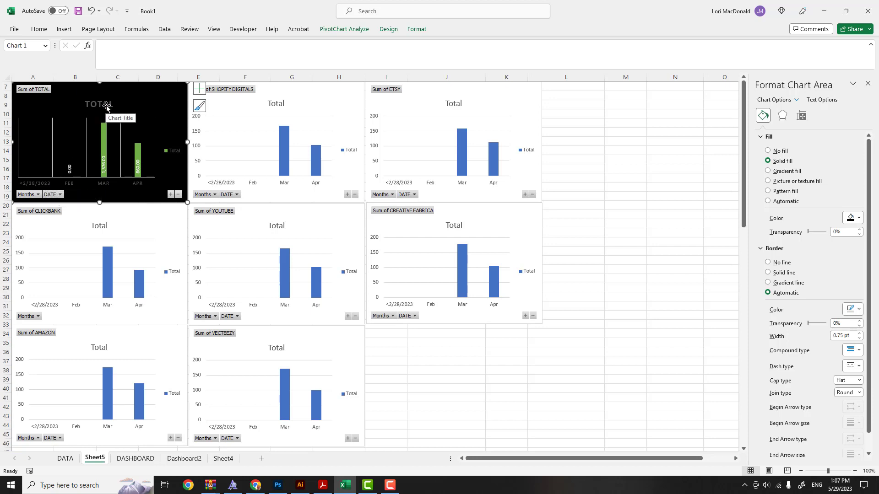
Set the text fill color of the whole TOTAL chart to white.
{"action": "left_click", "coordinate": [820, 100]}
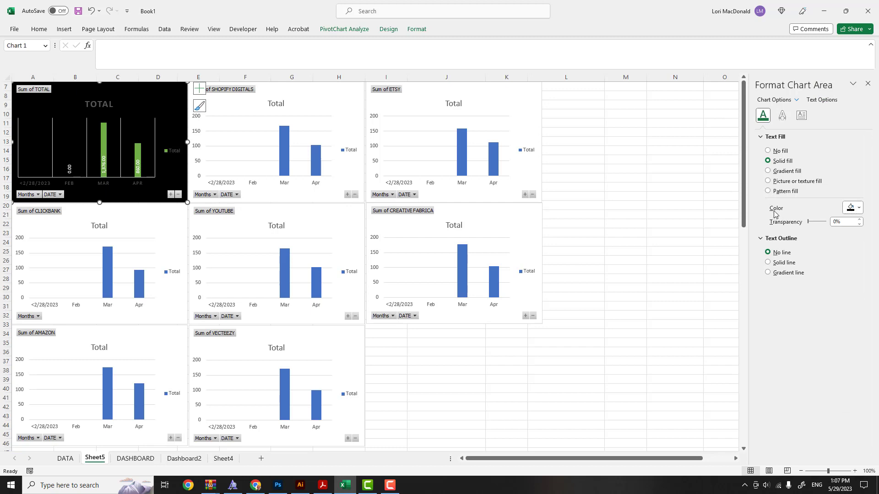
{"action": "left_click", "coordinate": [857, 209]}
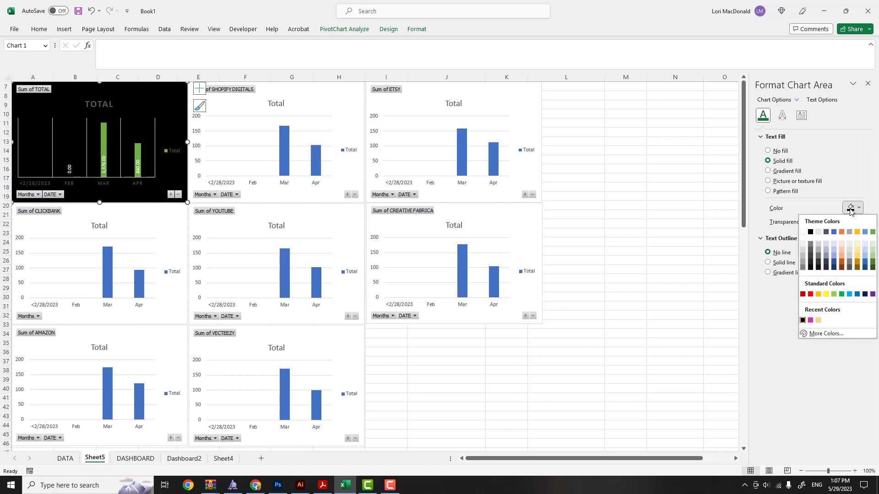
{"action": "left_click", "coordinate": [803, 233]}
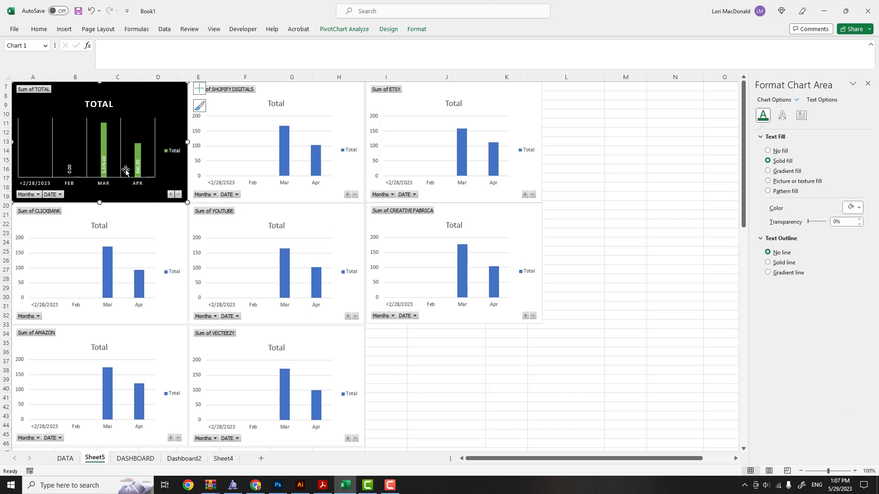
{"action": "left_click", "coordinate": [101, 106]}
{"action": "left_click", "coordinate": [164, 108]}
Save the styled TOTAL chart as a chart template named "Test Chart Black and Green".
{"action": "mouse_move", "coordinate": [104, 148]}
{"action": "right_click", "coordinate": [157, 96]}
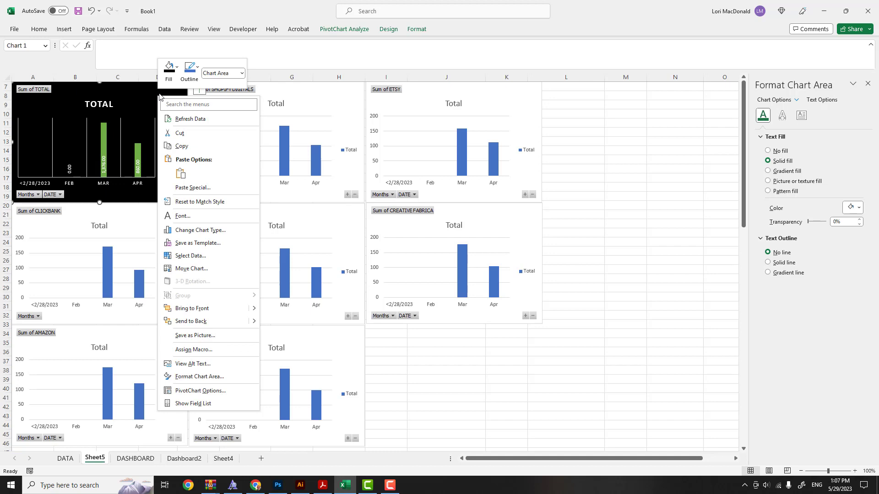
{"action": "left_click", "coordinate": [181, 246]}
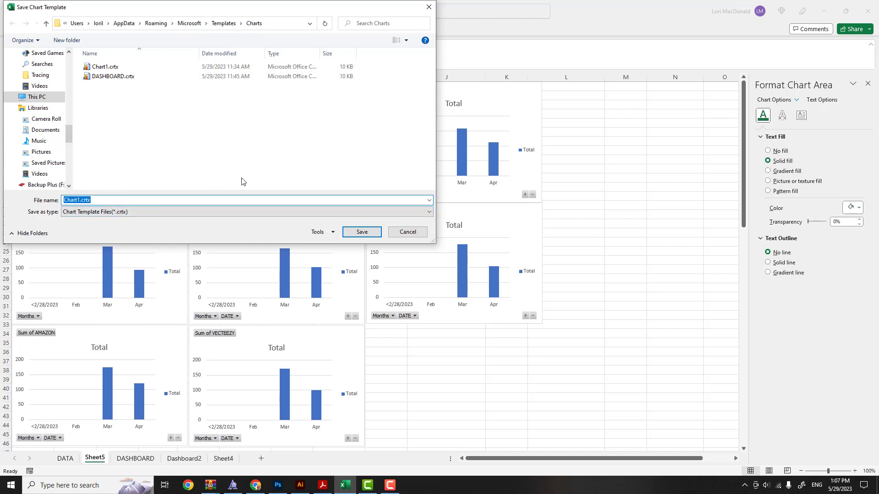
{"action": "type", "text": "Test"}
{"action": "left_click", "coordinate": [361, 233]}
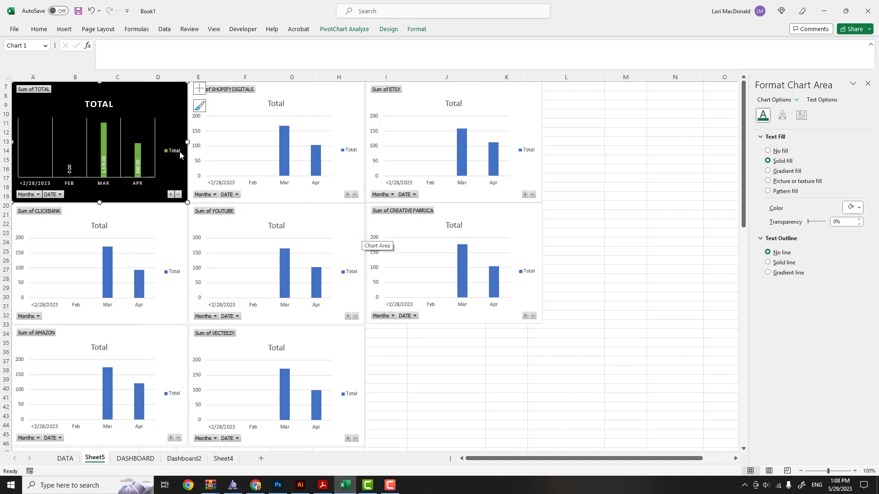
{"action": "left_click", "coordinate": [336, 98]}
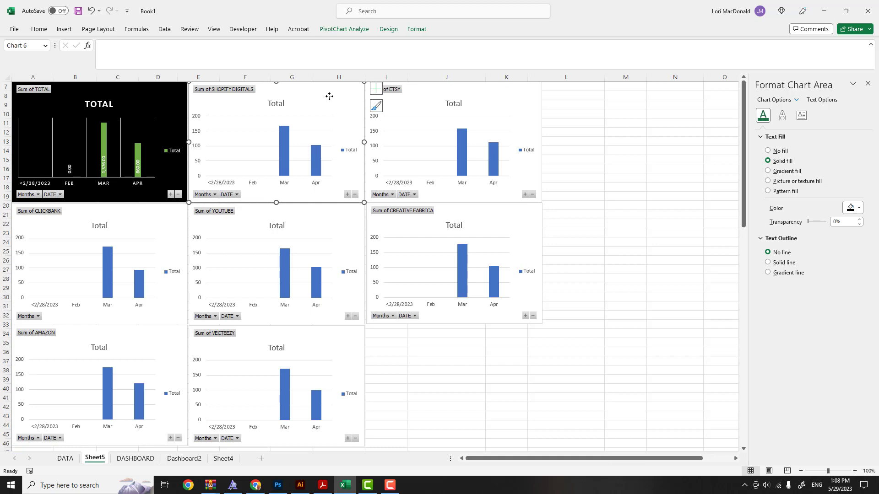
{"action": "left_click", "coordinate": [506, 94], "text": "ctrl"}
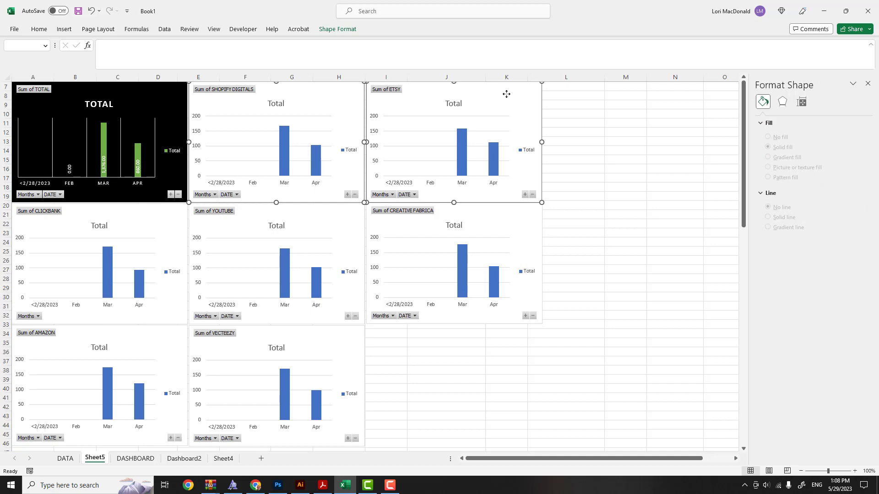
{"action": "right_click", "coordinate": [506, 93]}
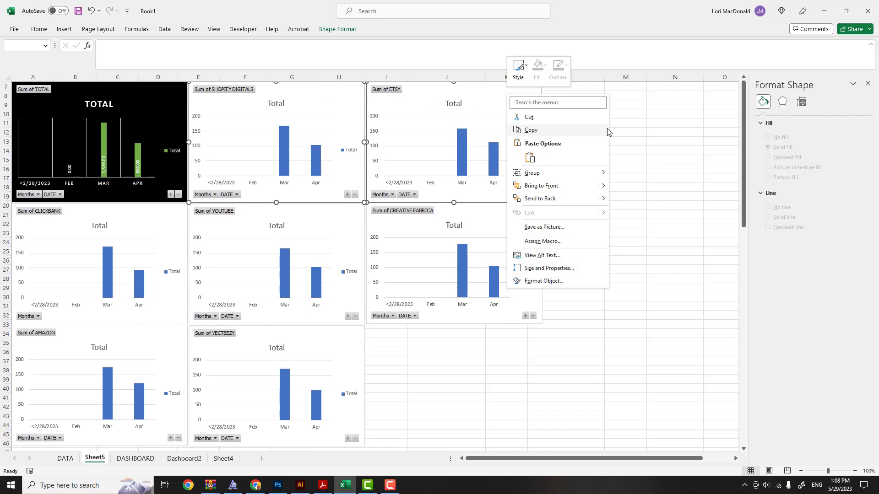
{"action": "key", "text": "Escape"}
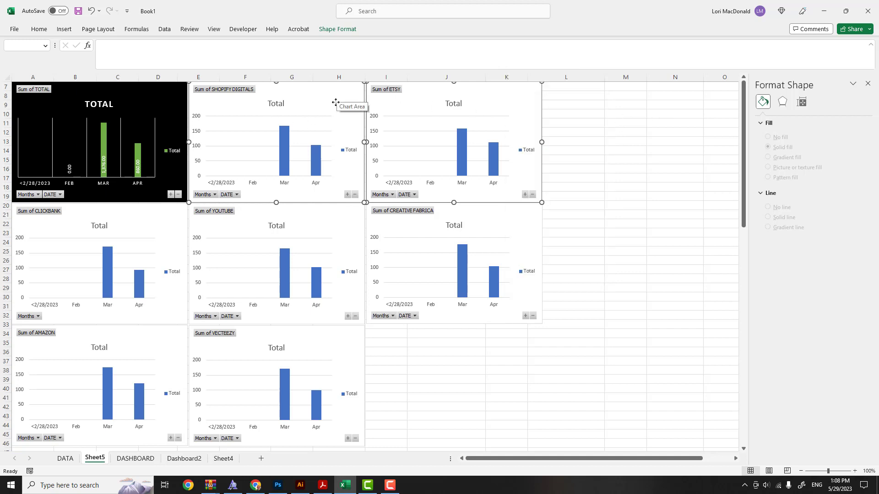
{"action": "left_click", "coordinate": [567, 105]}
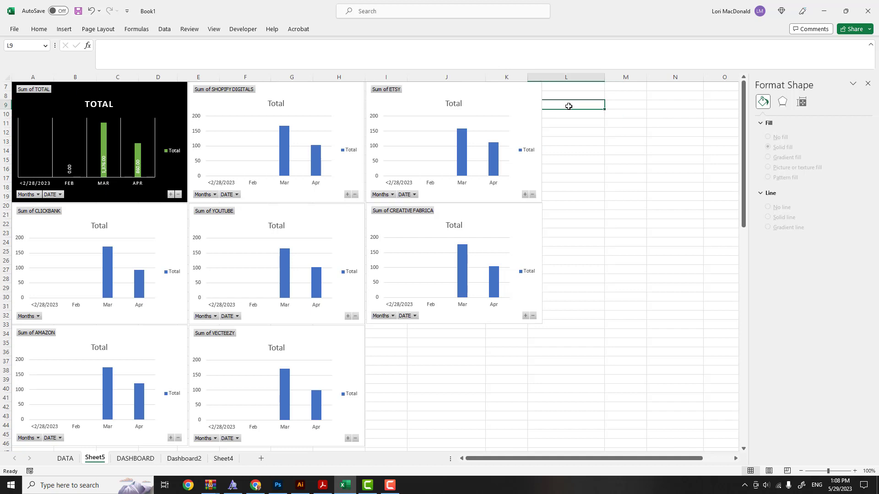
Apply the "Test Chart Black and Green" template to the SHOPIFY DIGITALS chart by changing its chart type.
{"action": "left_click", "coordinate": [333, 94]}
{"action": "right_click", "coordinate": [333, 96]}
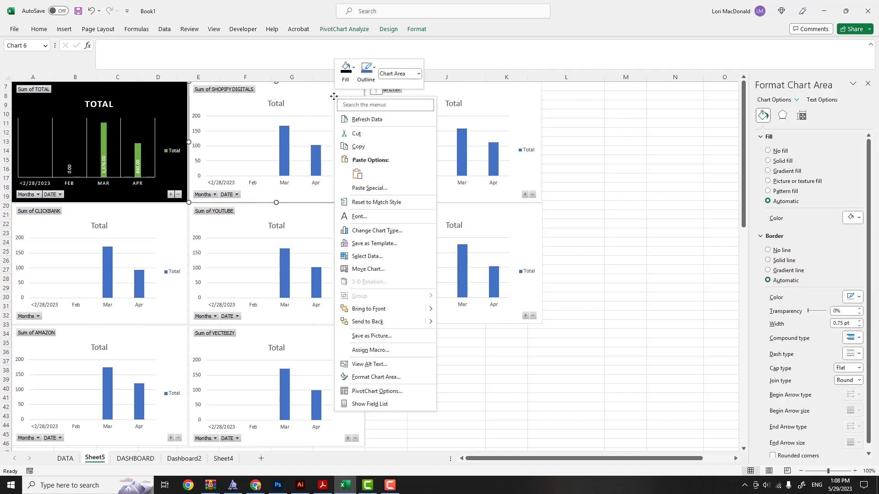
{"action": "left_click", "coordinate": [362, 231]}
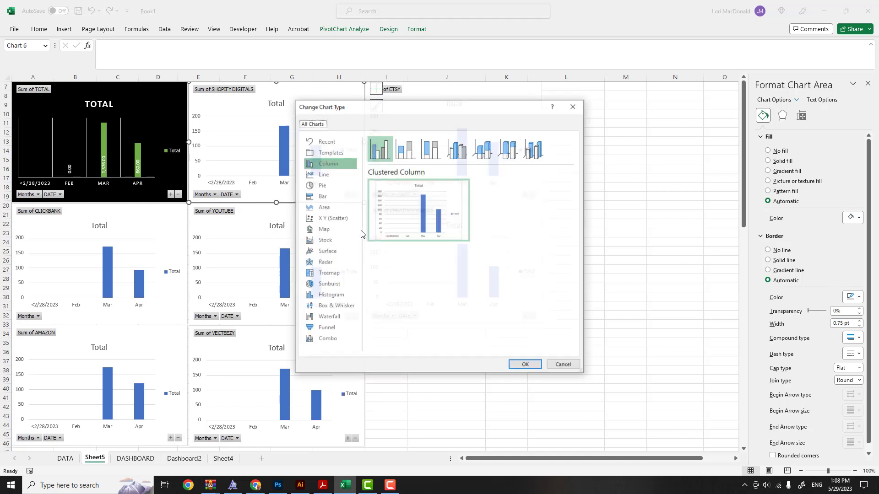
{"action": "left_click", "coordinate": [325, 177]}
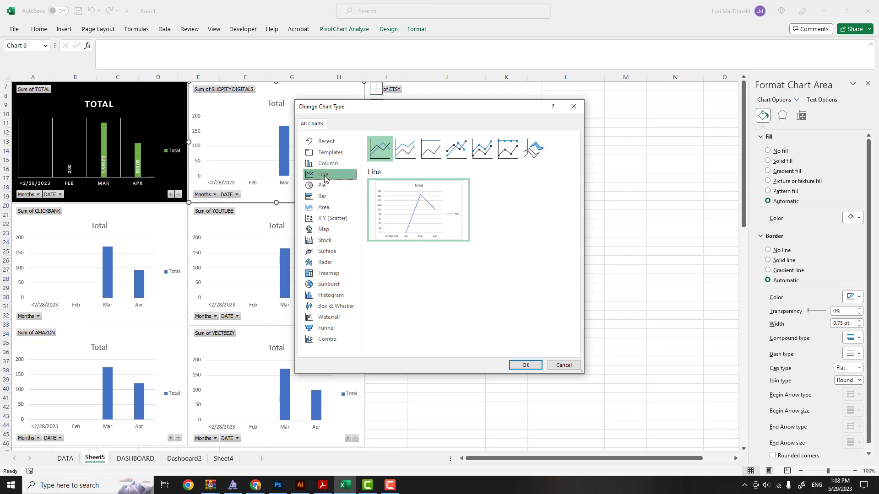
{"action": "left_click", "coordinate": [324, 208]}
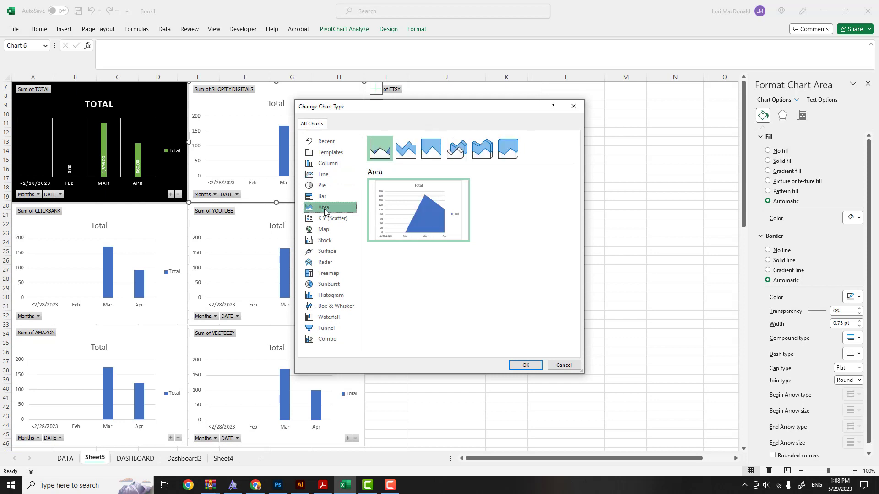
{"action": "left_click", "coordinate": [326, 153]}
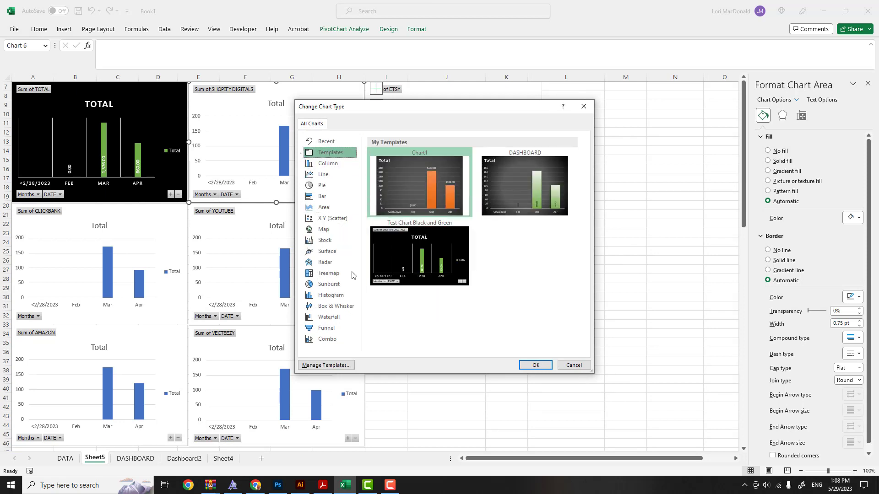
{"action": "mouse_move", "coordinate": [426, 234]}
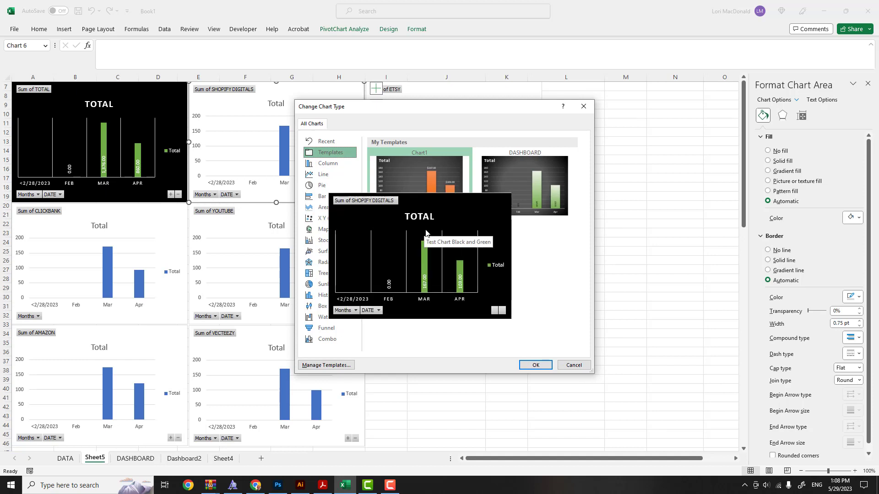
{"action": "left_click", "coordinate": [426, 234]}
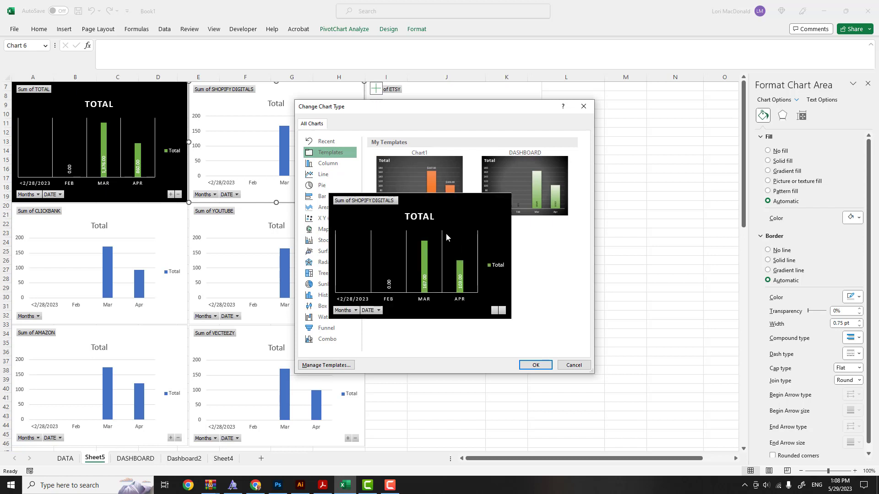
{"action": "left_click", "coordinate": [535, 364]}
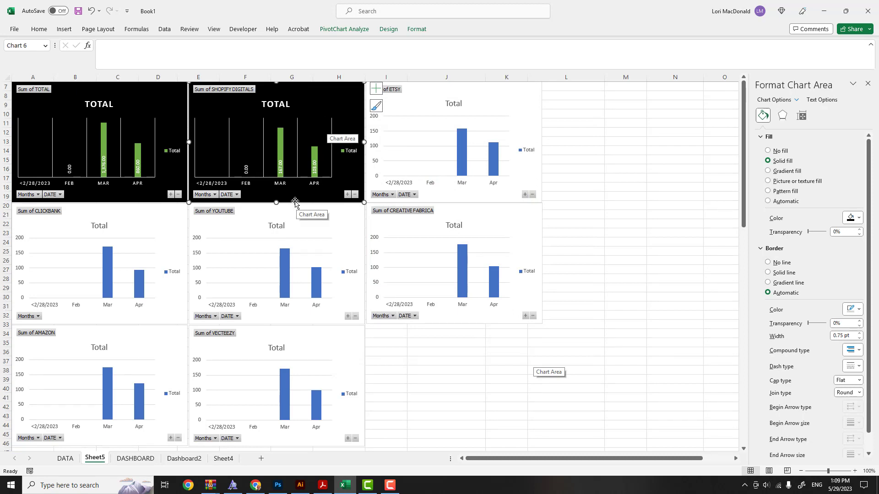
Replace the title text of the SHOPIFY DIGITALS chart with "SHOPIFY DIGITALS".
{"action": "left_click", "coordinate": [274, 105]}
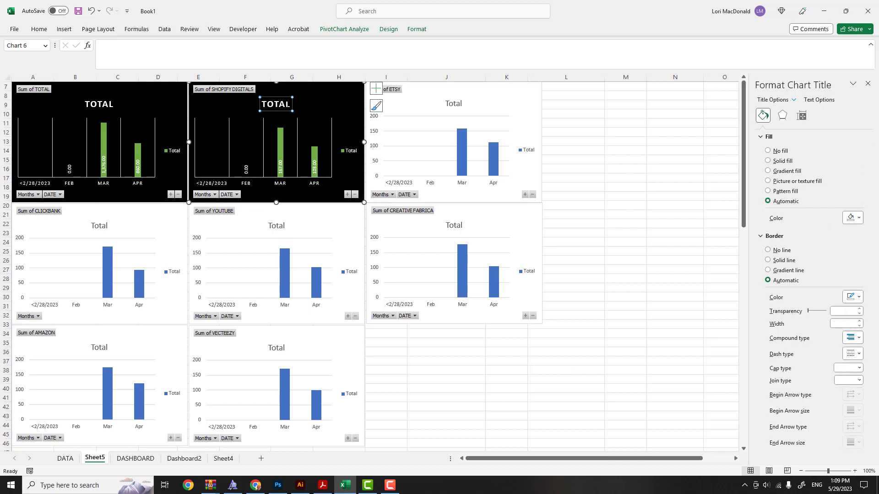
{"action": "double_click", "coordinate": [289, 104]}
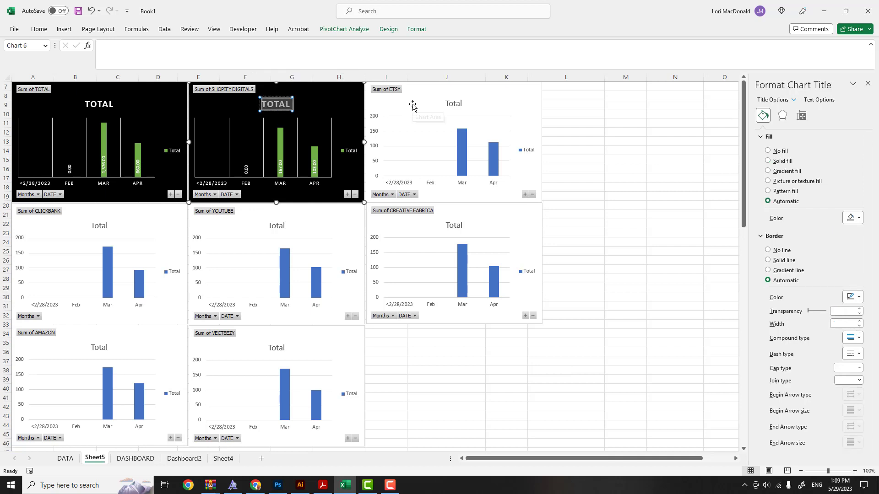
{"action": "type", "text": "ET"}
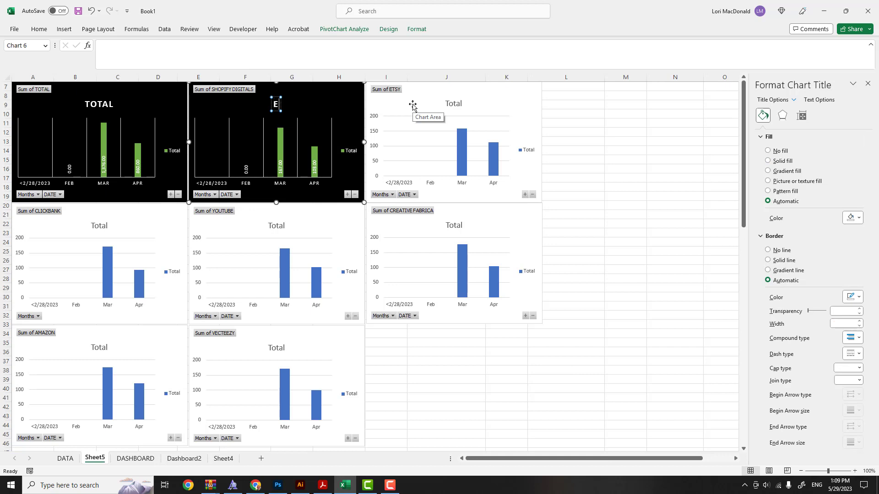
{"action": "key", "text": "BackSpace"}
{"action": "key", "text": "BackSpace"}
{"action": "type", "text": "SHOPIFY DIGITAL"}
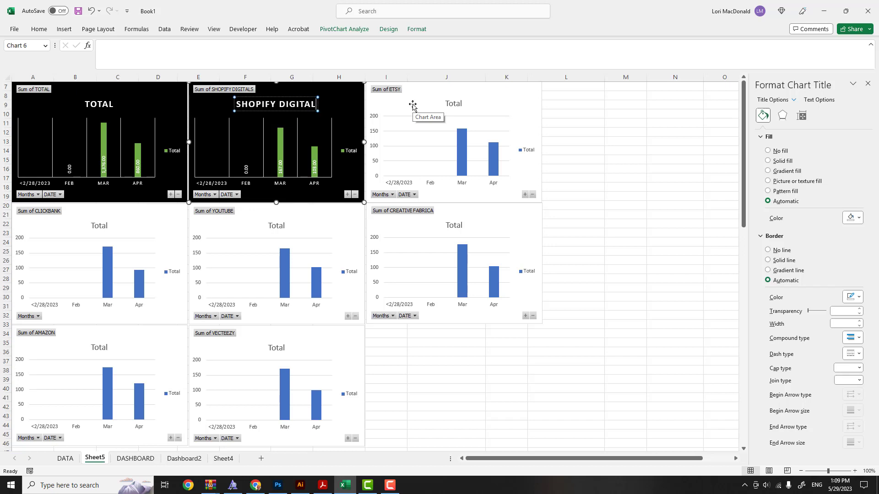
{"action": "type", "text": "S"}
{"action": "left_click", "coordinate": [356, 110]}
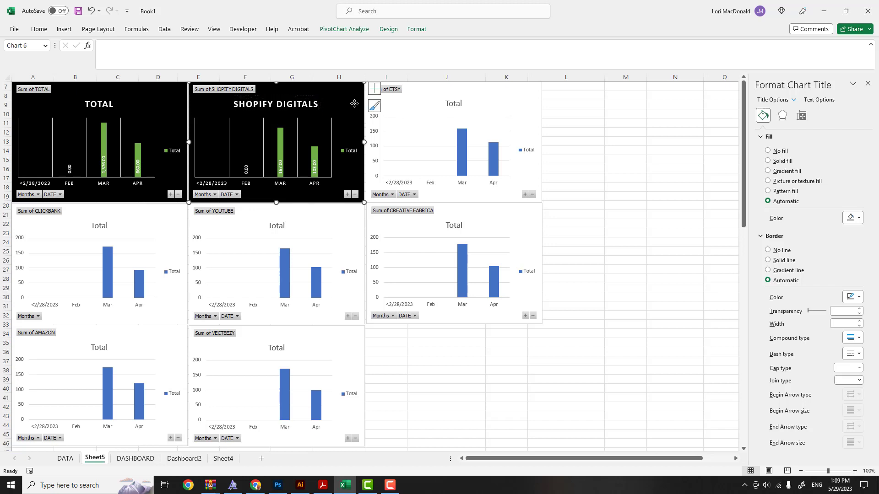
Move the SHOPIFY DIGITALS chart title to the chart's upper-left corner, just under the field button.
{"action": "left_click", "coordinate": [303, 104]}
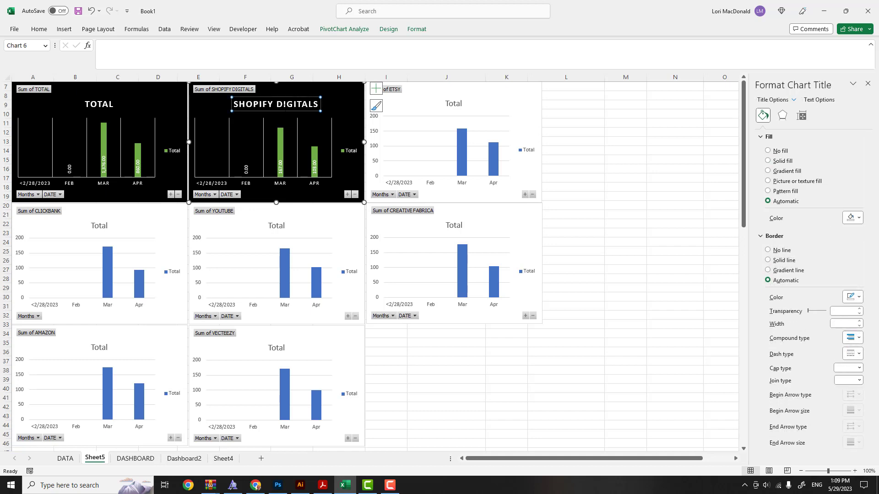
{"action": "left_click_drag", "start_coordinate": [283, 111], "coordinate": [244, 108]}
{"action": "left_click_drag", "start_coordinate": [243, 107], "coordinate": [243, 108]}
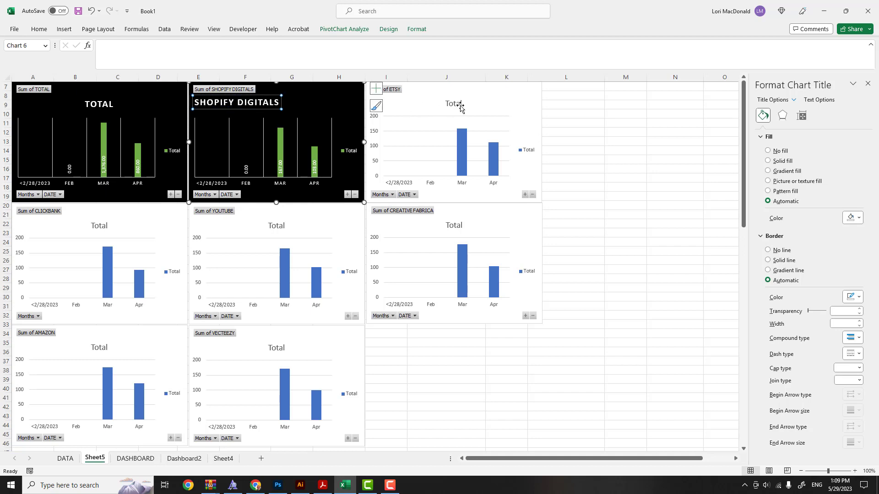
Replace the title text of the Sum of ETSY chart with "ETSY".
{"action": "left_click", "coordinate": [484, 105]}
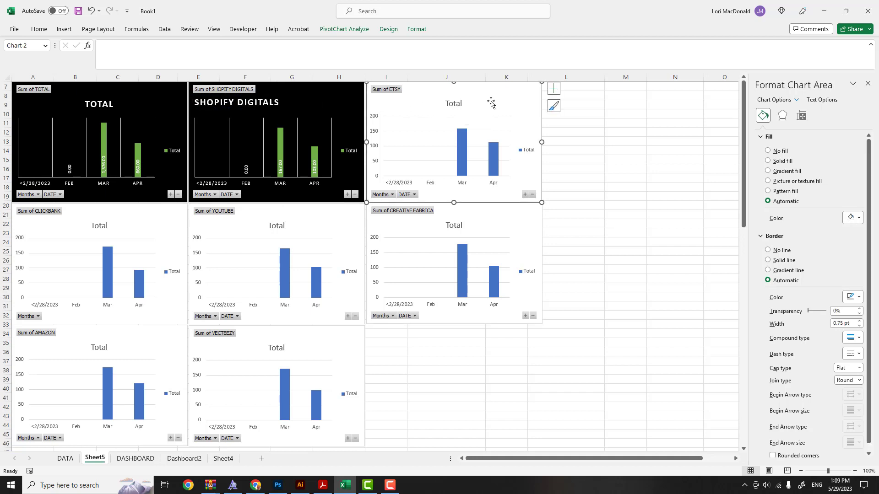
{"action": "left_click", "coordinate": [453, 104]}
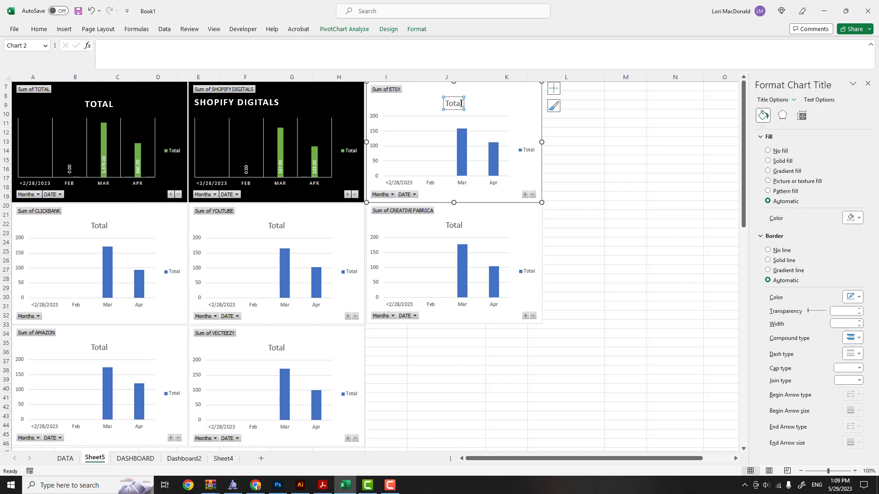
{"action": "double_click", "coordinate": [453, 103]}
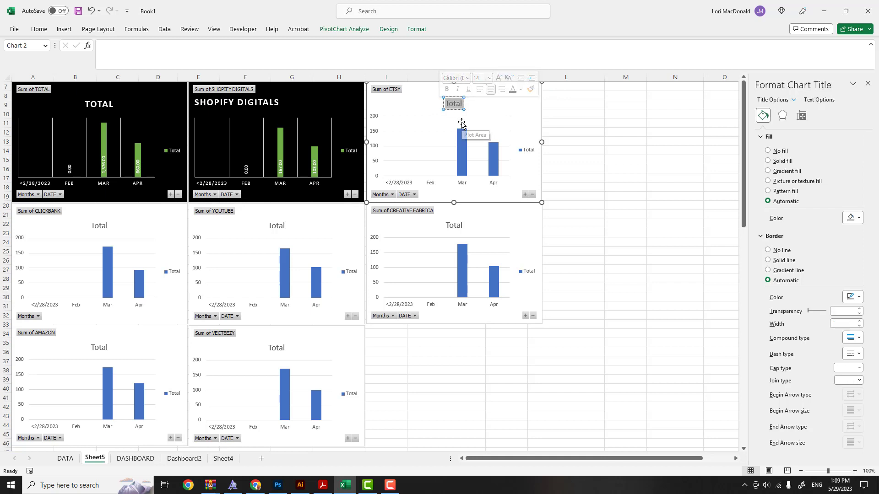
{"action": "key", "text": "Delete"}
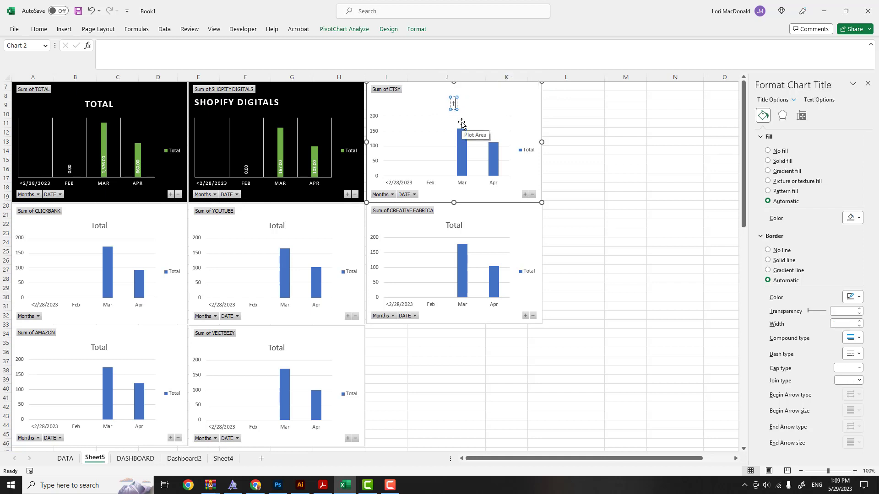
{"action": "type", "text": "ETSY"}
{"action": "key", "text": "Tab"}
{"action": "left_click", "coordinate": [495, 108]}
Move the ETSY chart title to the chart's upper-left corner, just under the field button.
{"action": "left_click", "coordinate": [442, 103]}
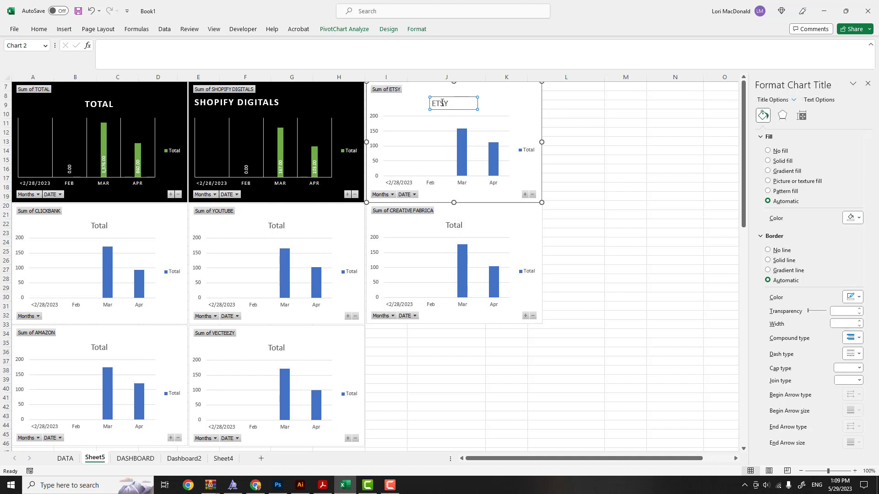
{"action": "left_click", "coordinate": [442, 103]}
{"action": "left_click_drag", "start_coordinate": [442, 109], "coordinate": [383, 106]}
{"action": "left_click", "coordinate": [479, 102]}
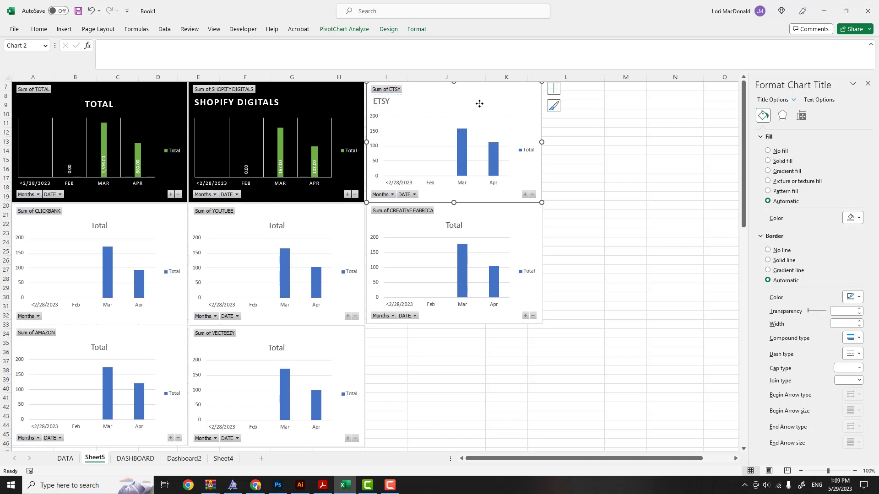
Change the ETSY chart's type to the saved template "Test Chart Black and Green".
{"action": "right_click", "coordinate": [504, 94]}
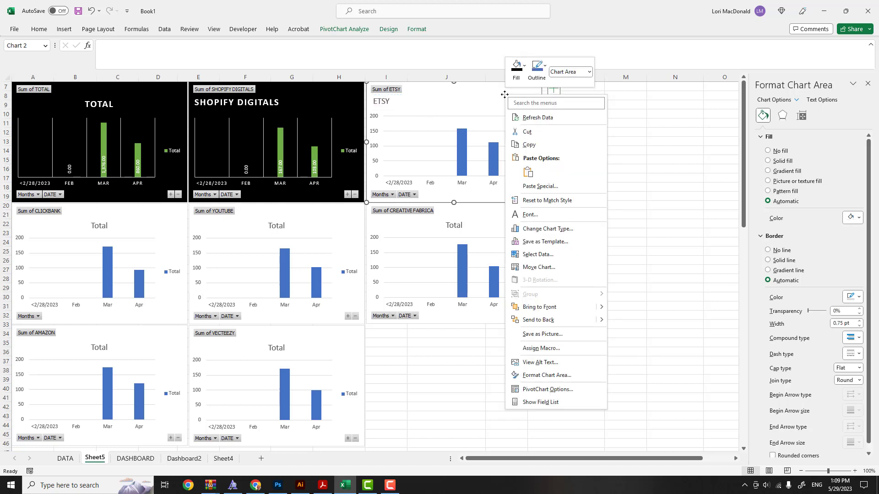
{"action": "left_click", "coordinate": [530, 229]}
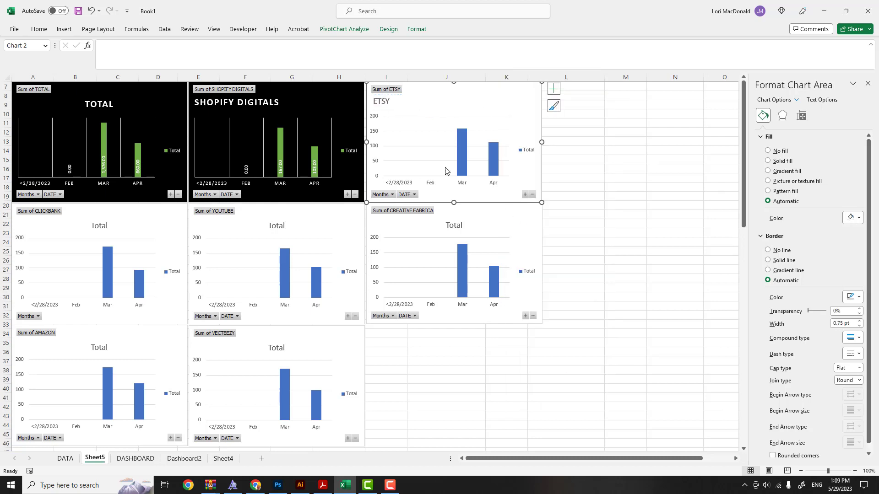
{"action": "left_click", "coordinate": [339, 152]}
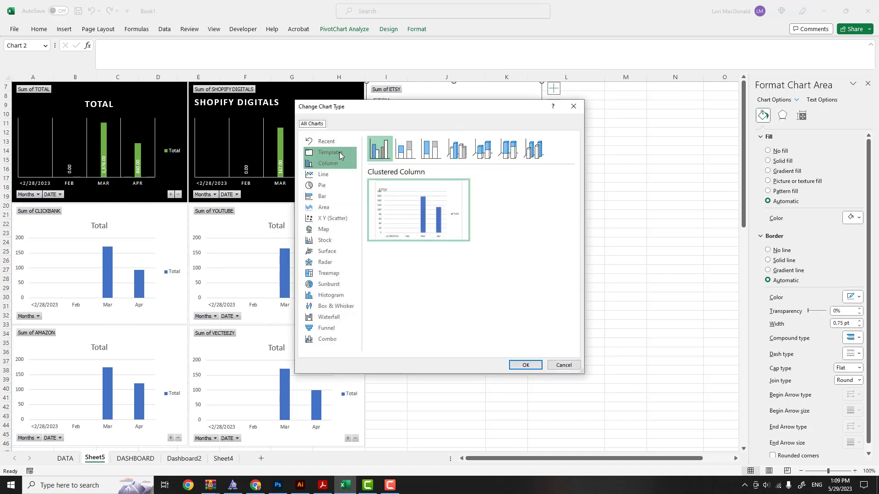
{"action": "mouse_move", "coordinate": [513, 180]}
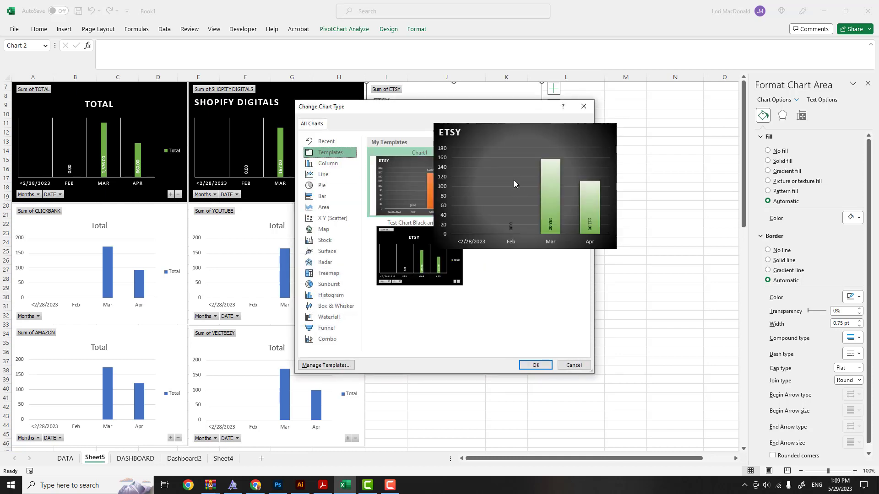
{"action": "left_click", "coordinate": [541, 187]}
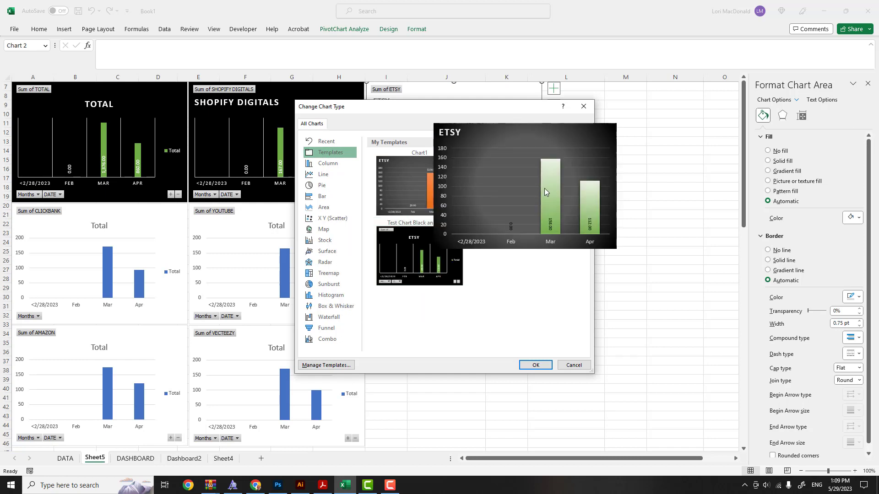
{"action": "left_click", "coordinate": [426, 231]}
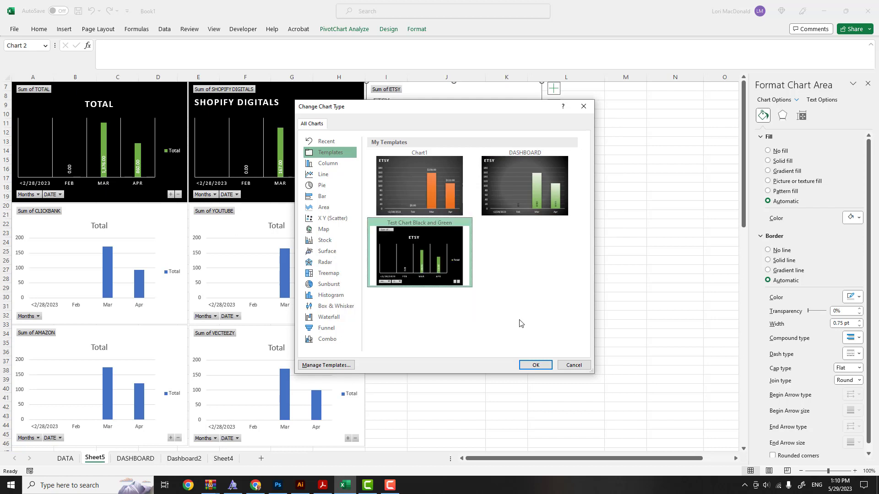
{"action": "left_click", "coordinate": [535, 365]}
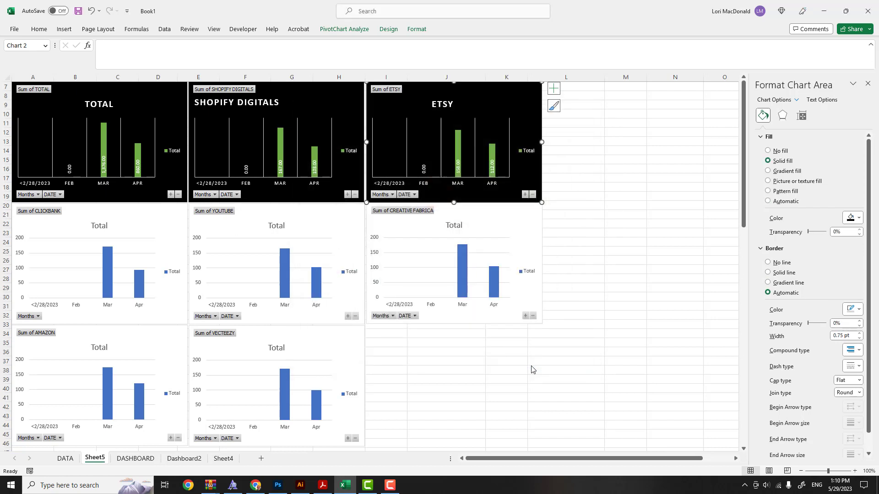
Replace the title text of the Sum of CLICKBANK chart with "CLICKBANK".
{"action": "left_click", "coordinate": [165, 227]}
{"action": "left_click", "coordinate": [102, 224]}
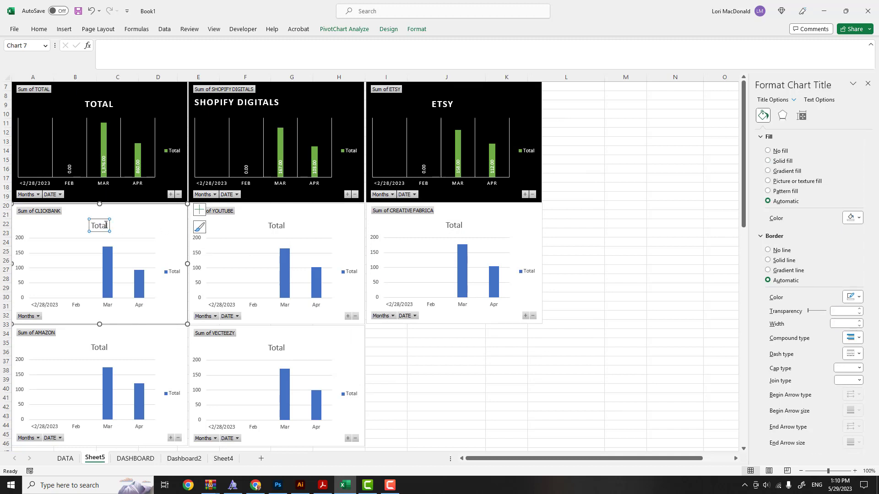
{"action": "double_click", "coordinate": [108, 225]}
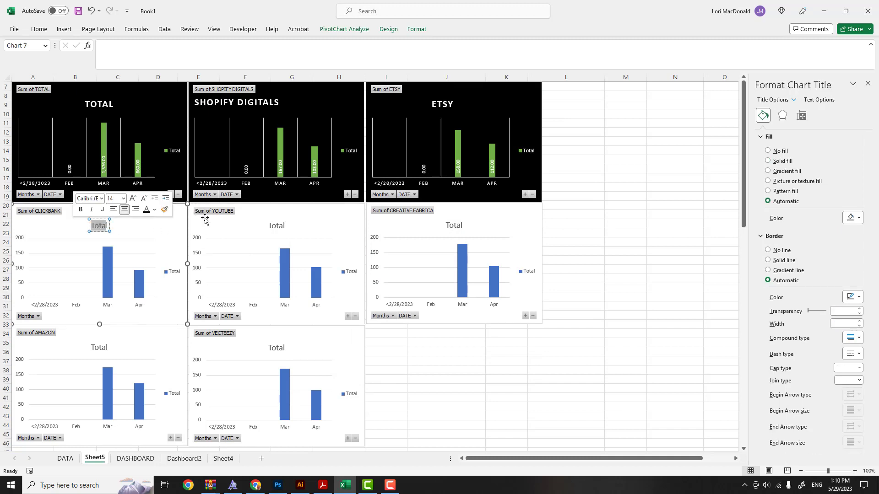
{"action": "type", "text": "CL"}
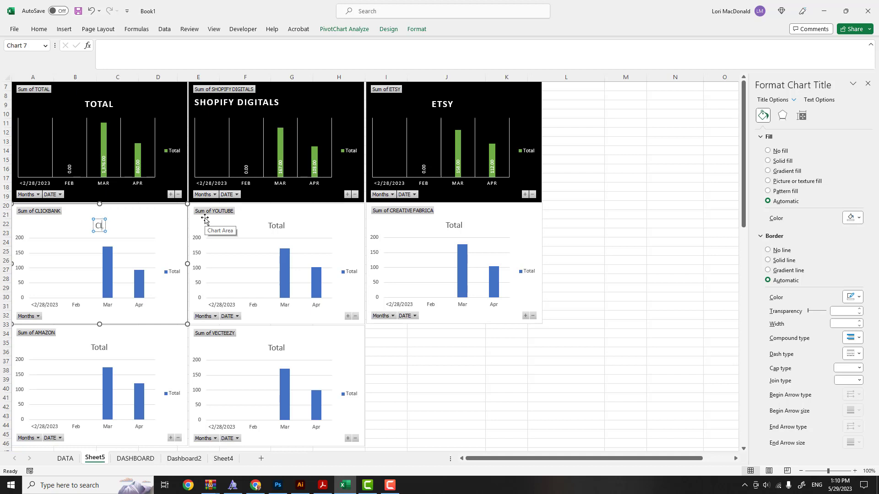
{"action": "type", "text": "ICKBANK"}
{"action": "key", "text": "Return"}
{"action": "key", "text": "BackSpace"}
{"action": "left_click", "coordinate": [174, 219]}
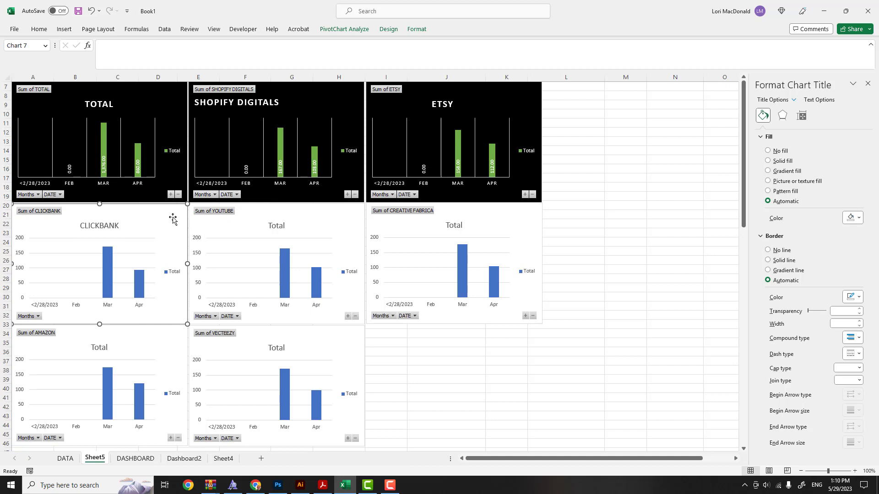
Move the CLICKBANK chart title to the chart's upper-left corner, just under the field button.
{"action": "left_click", "coordinate": [110, 226]}
{"action": "left_click", "coordinate": [110, 225]}
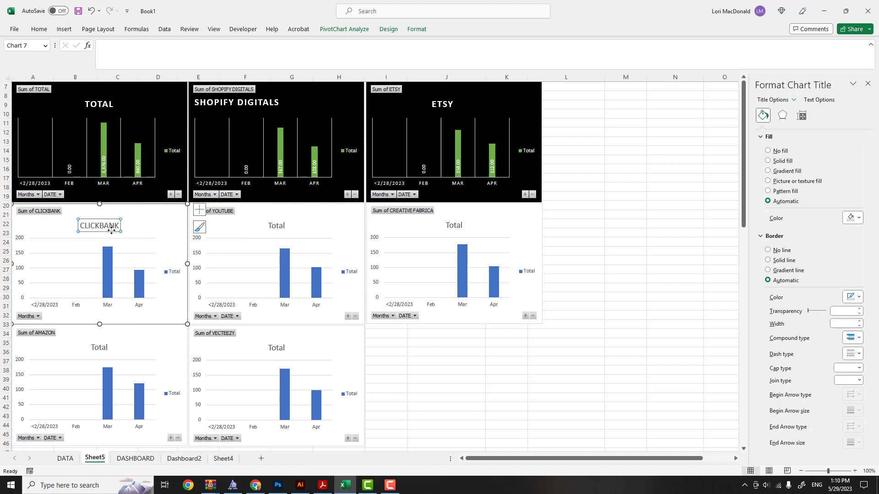
{"action": "left_click_drag", "start_coordinate": [111, 230], "coordinate": [49, 228]}
{"action": "left_click", "coordinate": [140, 224]}
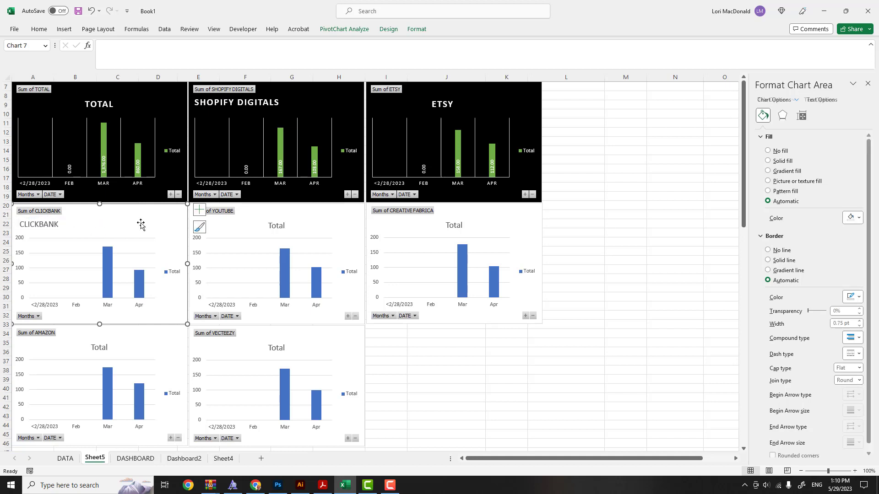
Retitle the Sum of YOUTUBE chart "YOUTUBE" and move the title to the chart's upper-left corner, just under the field button.
{"action": "left_click", "coordinate": [272, 227]}
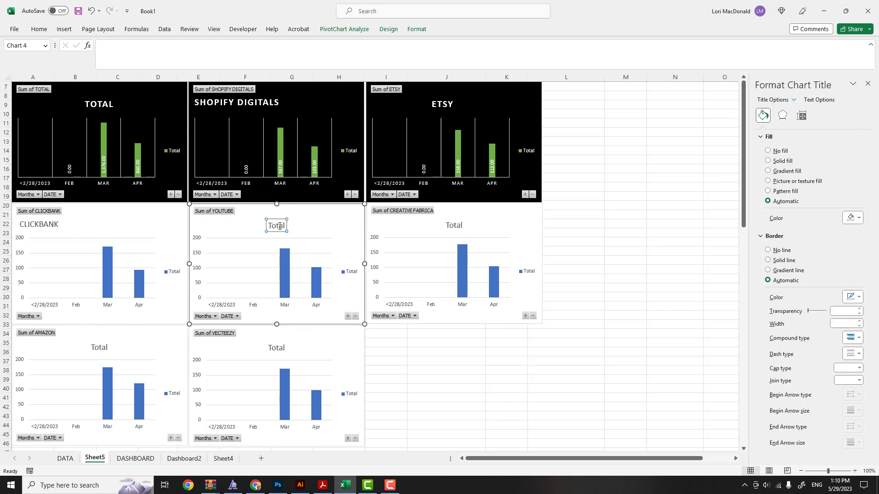
{"action": "left_click_drag", "start_coordinate": [285, 226], "coordinate": [265, 227]}
{"action": "type", "text": "YO"}
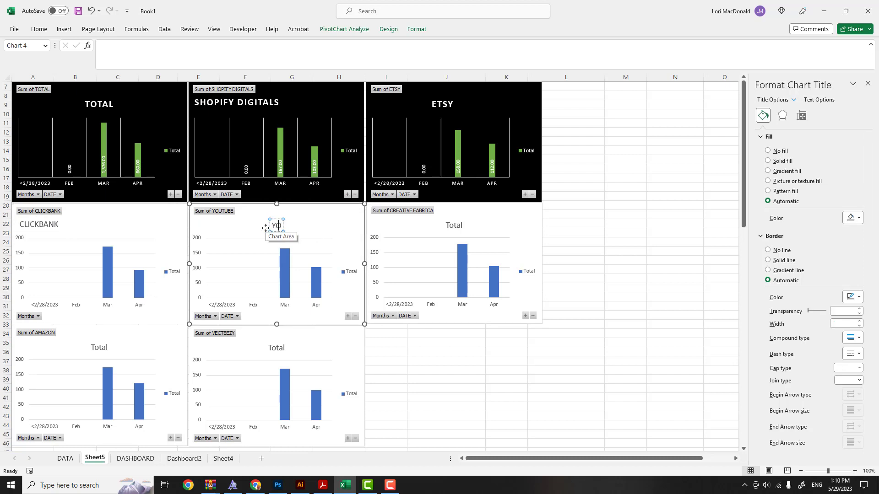
{"action": "type", "text": "UTUBE"}
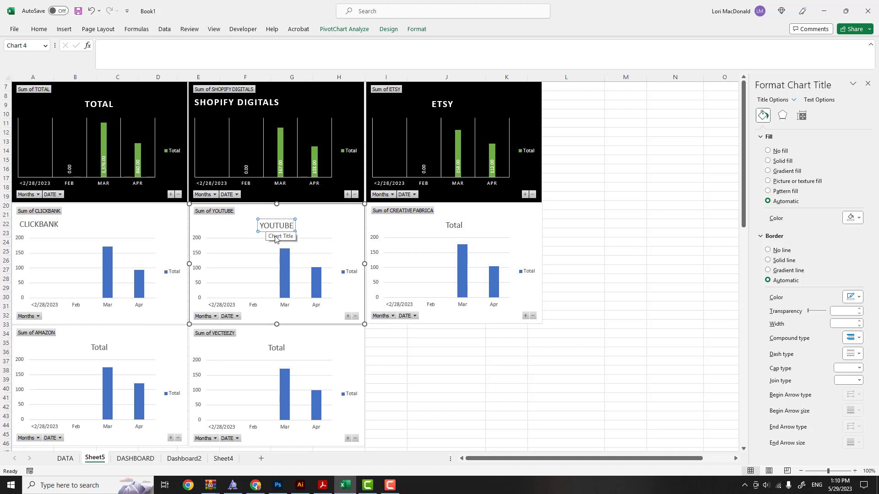
{"action": "left_click", "coordinate": [339, 222]}
{"action": "left_click", "coordinate": [286, 226]}
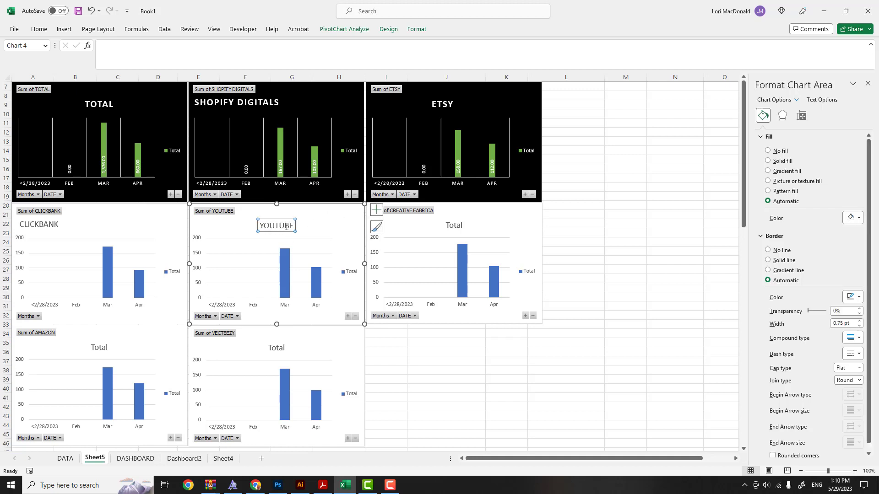
{"action": "left_click_drag", "start_coordinate": [286, 231], "coordinate": [222, 228]}
Replace the title text of the Sum of CREATIVE FABRICA chart with the platform's name in capitals.
{"action": "left_click", "coordinate": [456, 225]}
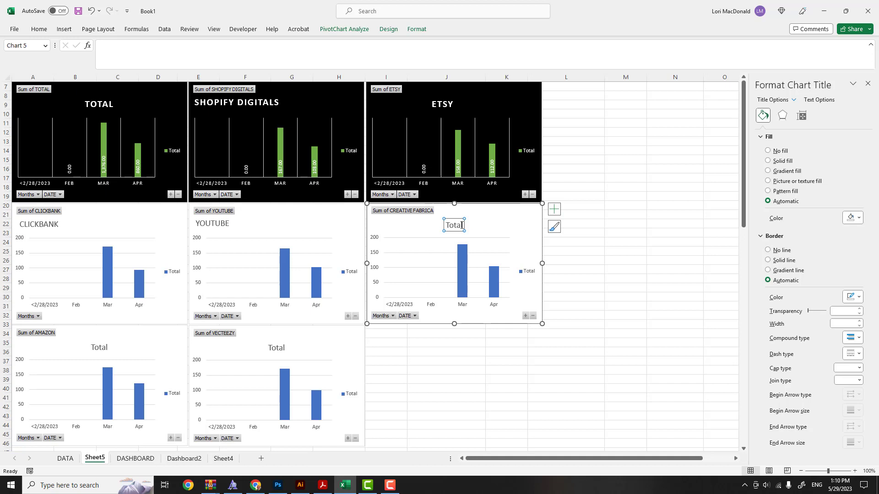
{"action": "left_click_drag", "start_coordinate": [463, 225], "coordinate": [436, 227]}
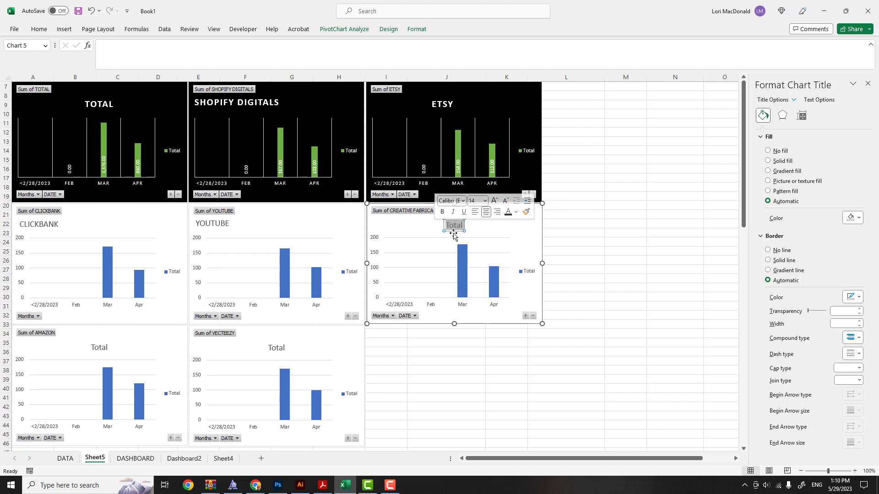
{"action": "type", "text": "CREATIV"}
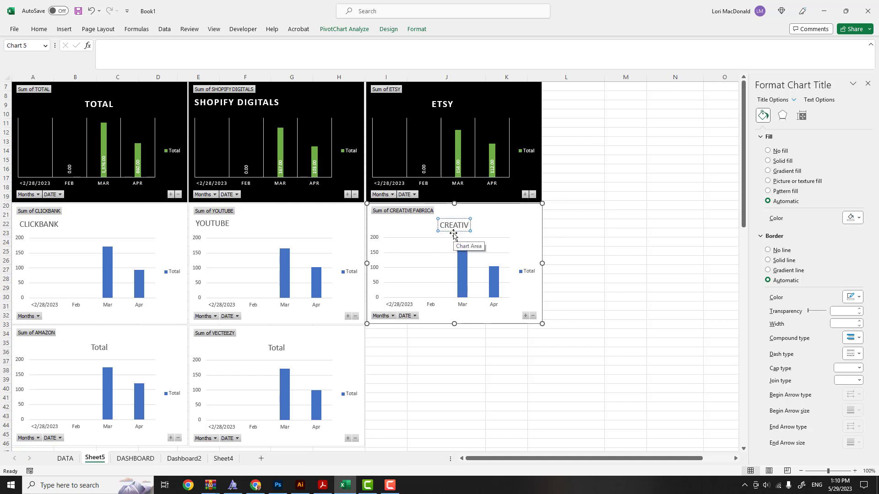
Complete the Creative Fabrica chart's title as CREATIVE FABRICA and move it to the chart's upper-left corner.
{"action": "type", "text": "E FABRICA"}
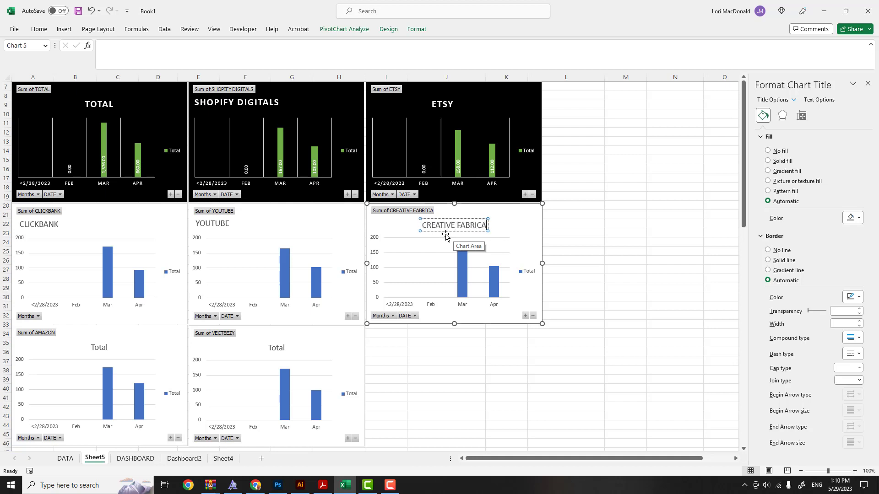
{"action": "left_click", "coordinate": [510, 231]}
{"action": "left_click", "coordinate": [468, 228]}
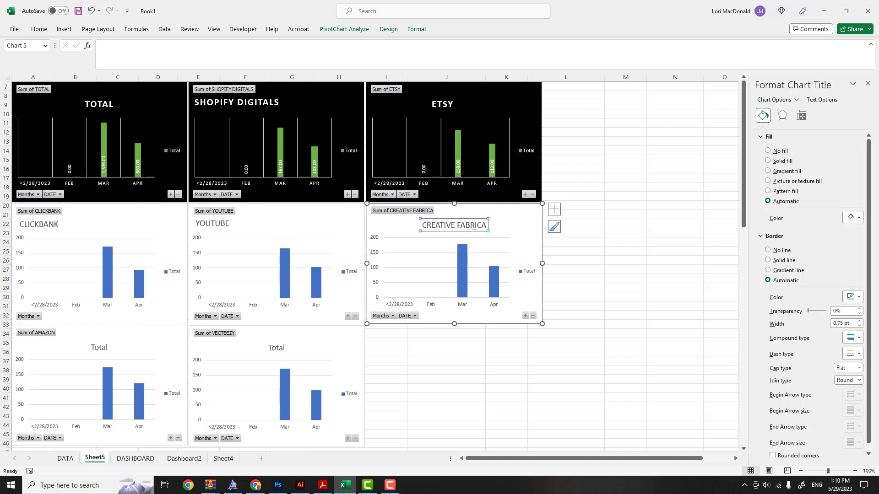
{"action": "left_click_drag", "start_coordinate": [479, 230], "coordinate": [429, 227]}
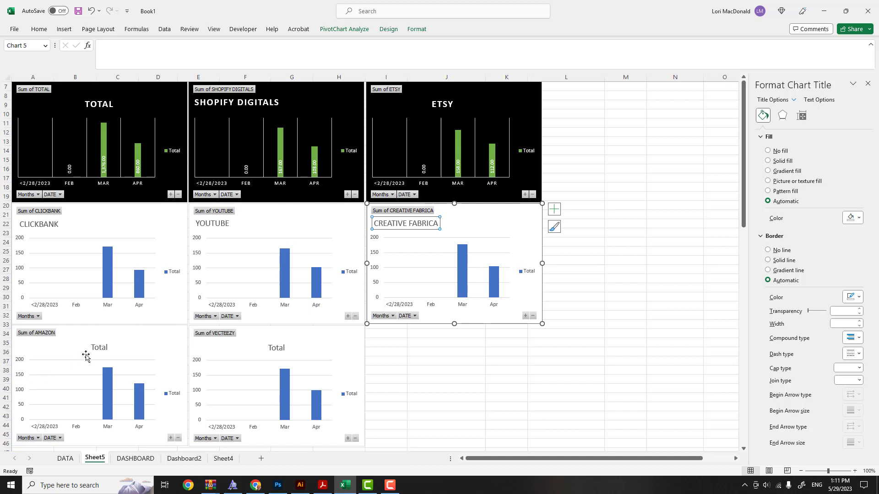
Replace the title of the Sum of AMAZON chart with AMAZON.
{"action": "left_click", "coordinate": [108, 348]}
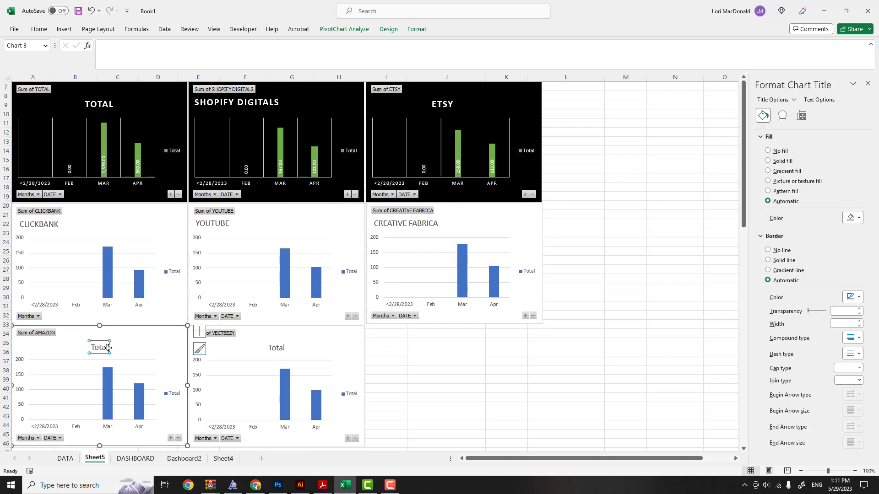
{"action": "double_click", "coordinate": [106, 347]}
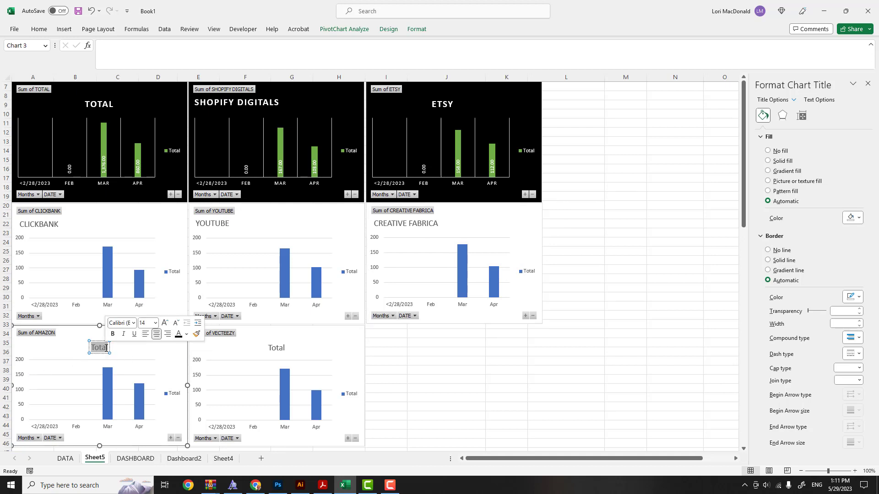
{"action": "type", "text": "AMAZON"}
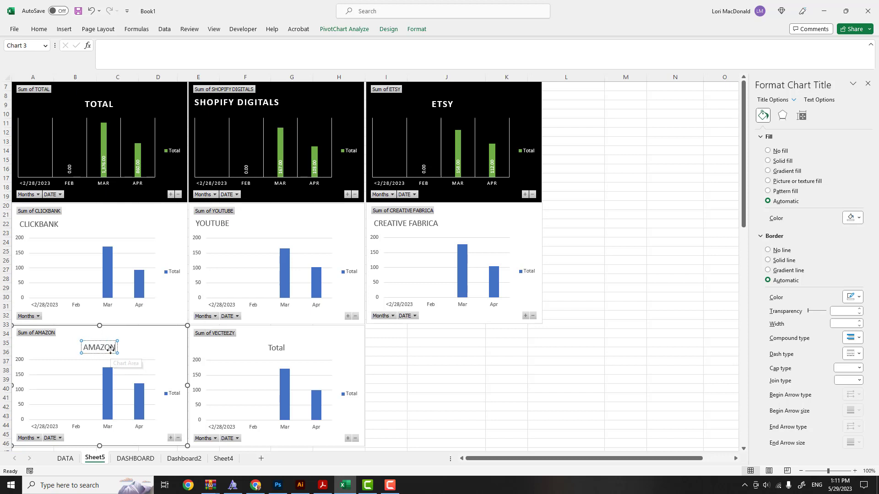
Replace the title of the Sum of VECTEEZY chart with VECTEEZY.
{"action": "left_click", "coordinate": [277, 348]}
{"action": "double_click", "coordinate": [279, 348]}
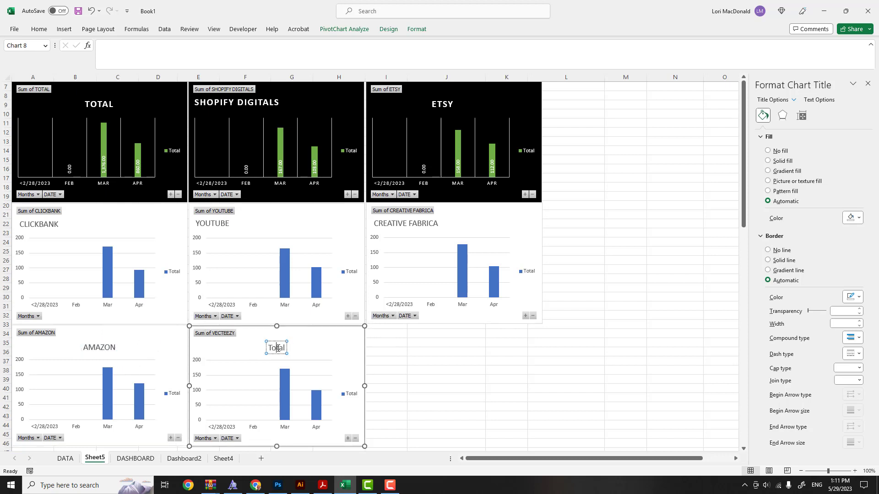
{"action": "type", "text": "VECTEEZY"}
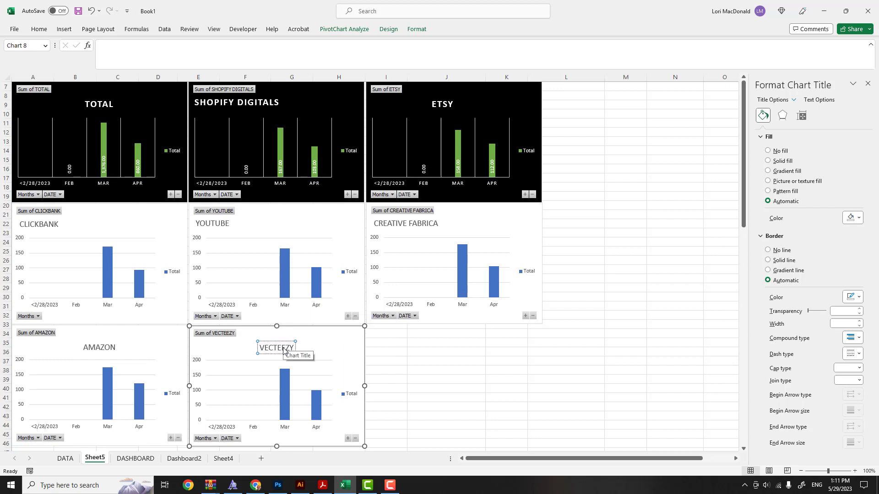
{"action": "key", "text": "Return"}
{"action": "key", "text": "BackSpace"}
{"action": "left_click", "coordinate": [408, 342]}
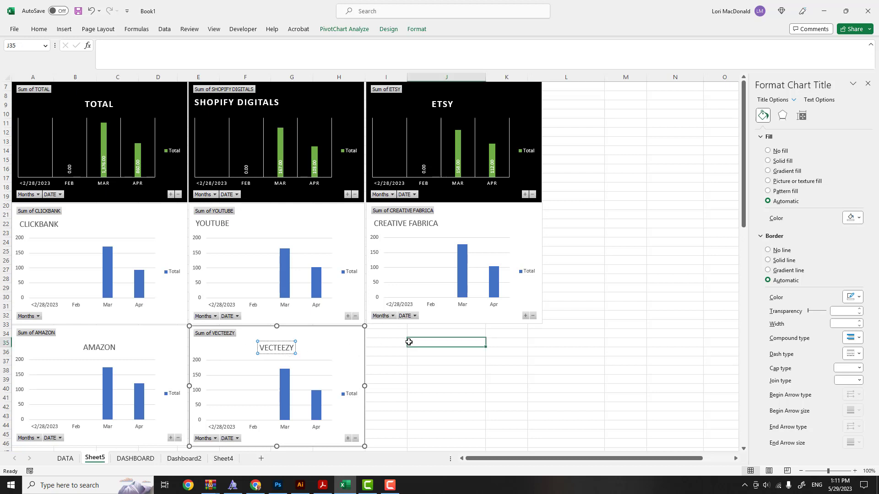
Move the VECTEEZY title to the upper-left corner of its chart, just beneath the field label.
{"action": "left_click", "coordinate": [284, 349]}
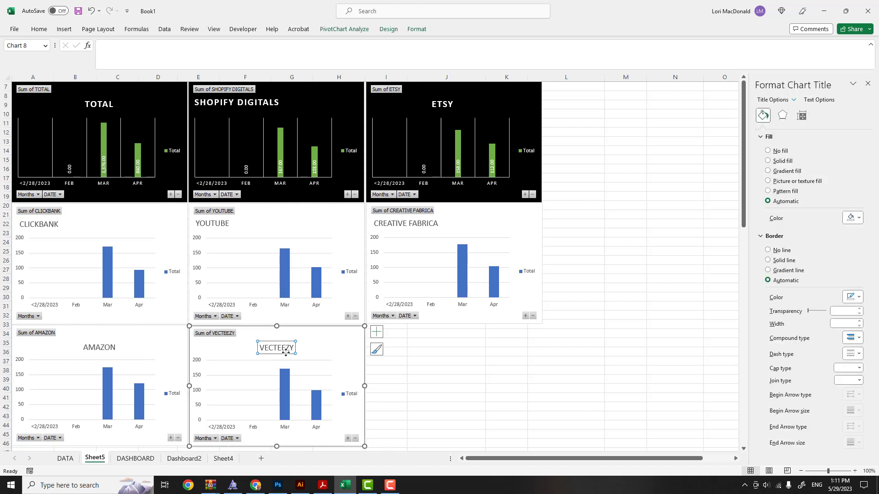
{"action": "left_click_drag", "start_coordinate": [285, 352], "coordinate": [224, 351]}
{"action": "left_click_drag", "start_coordinate": [224, 350], "coordinate": [224, 350]}
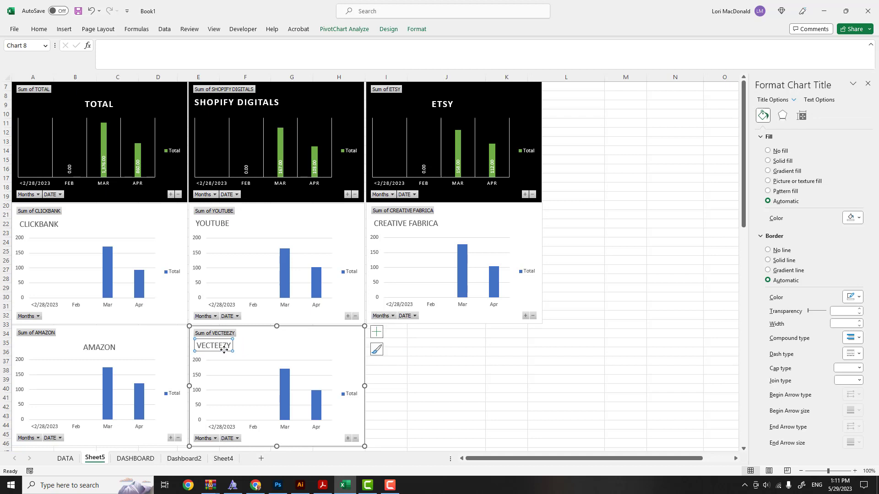
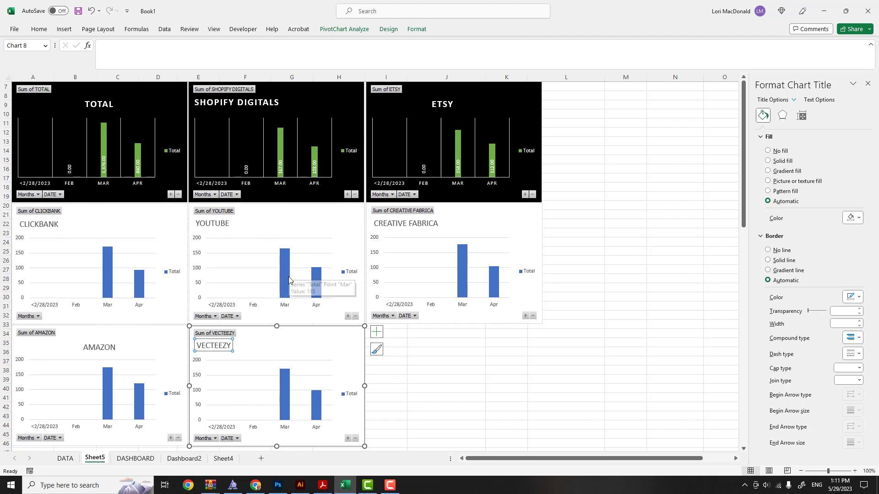
Look through the DATA, Sheet4 and Dashboard2 sheets and return to Sheet5.
{"action": "left_click", "coordinate": [67, 458]}
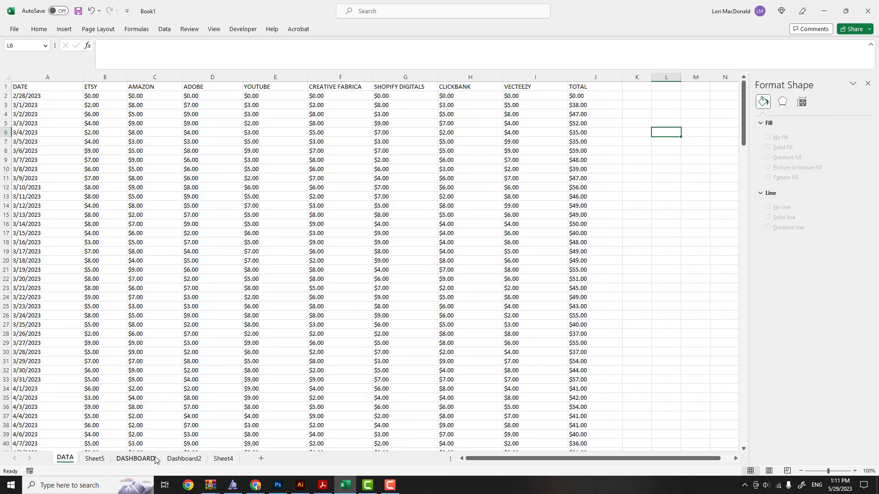
{"action": "left_click", "coordinate": [221, 459]}
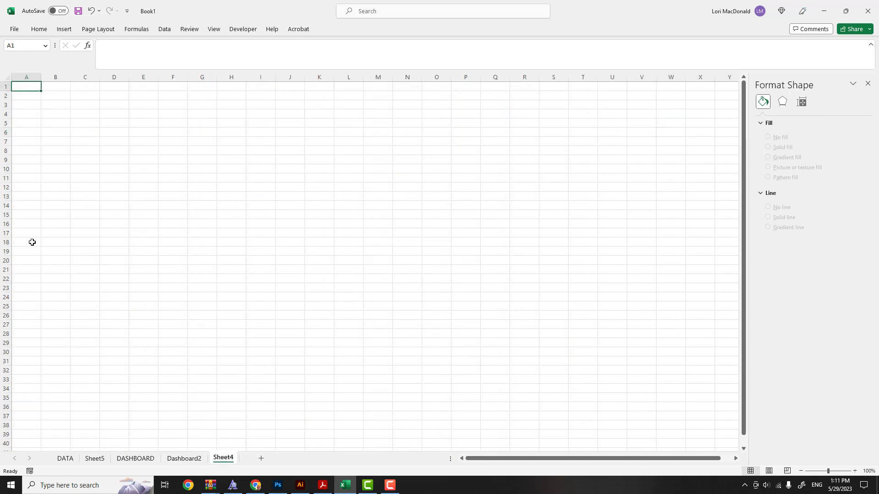
{"action": "left_click", "coordinate": [184, 459]}
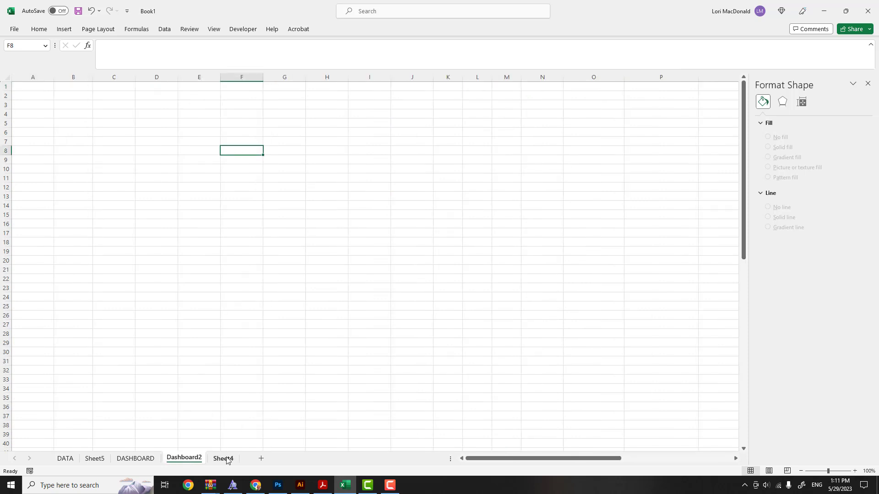
{"action": "left_click", "coordinate": [95, 459]}
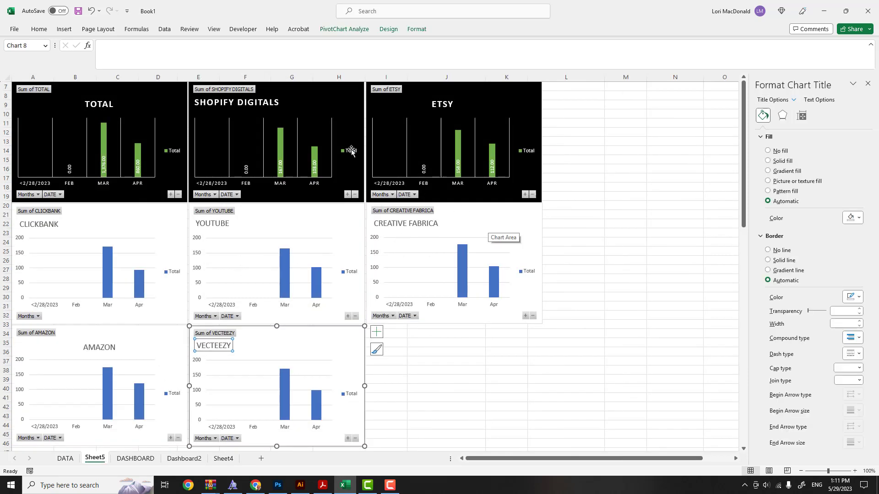
Unhide the pivot table rows 1 to 6 above row 7 on Sheet5.
{"action": "left_click", "coordinate": [586, 144]}
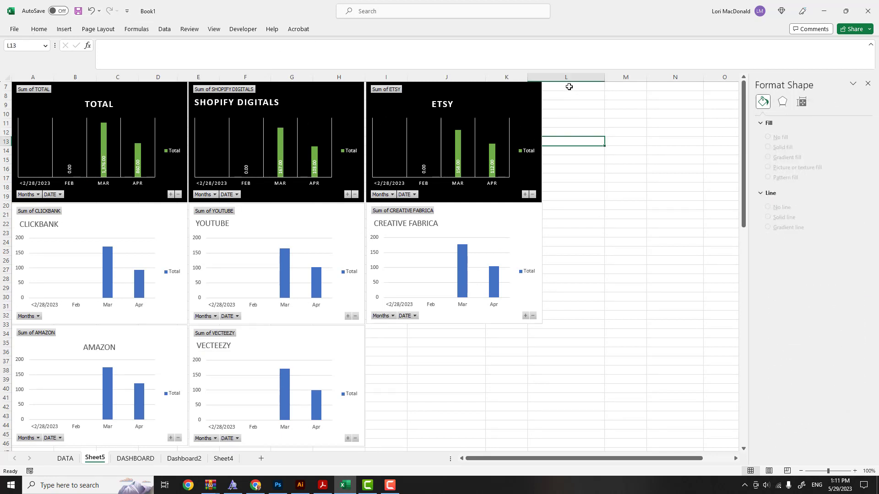
{"action": "left_click", "coordinate": [552, 78]}
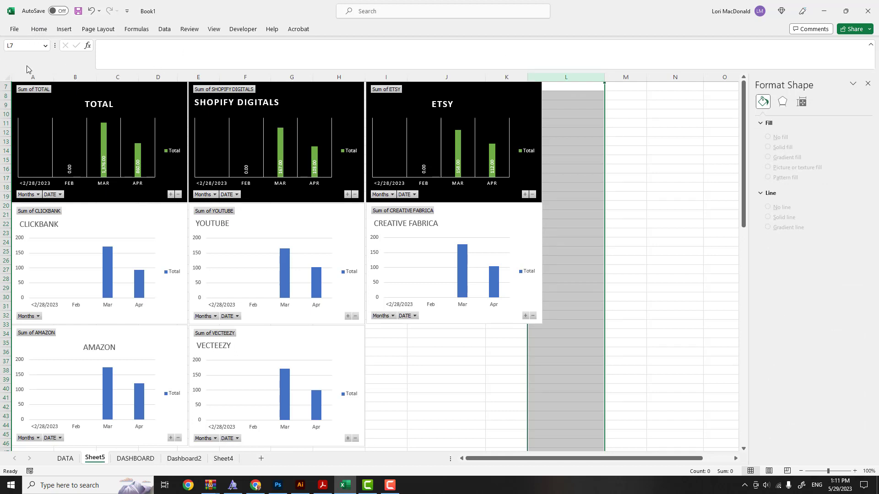
{"action": "left_click", "coordinate": [6, 87]}
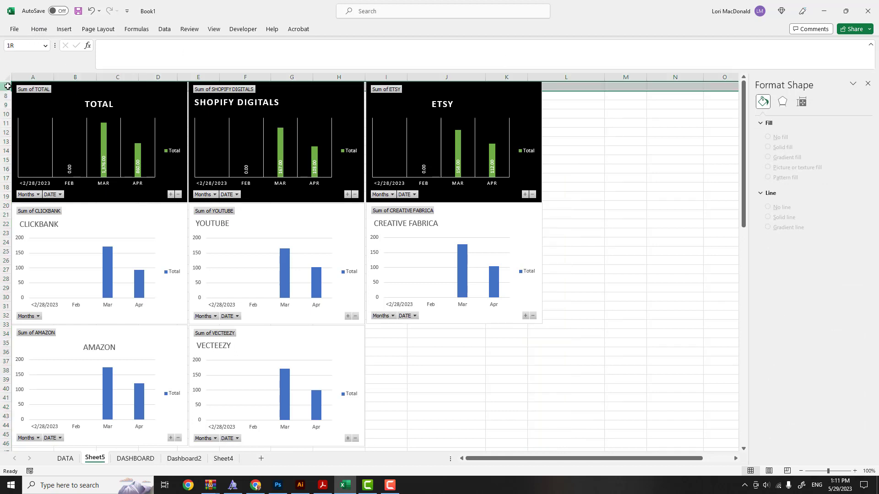
{"action": "right_click", "coordinate": [4, 87]}
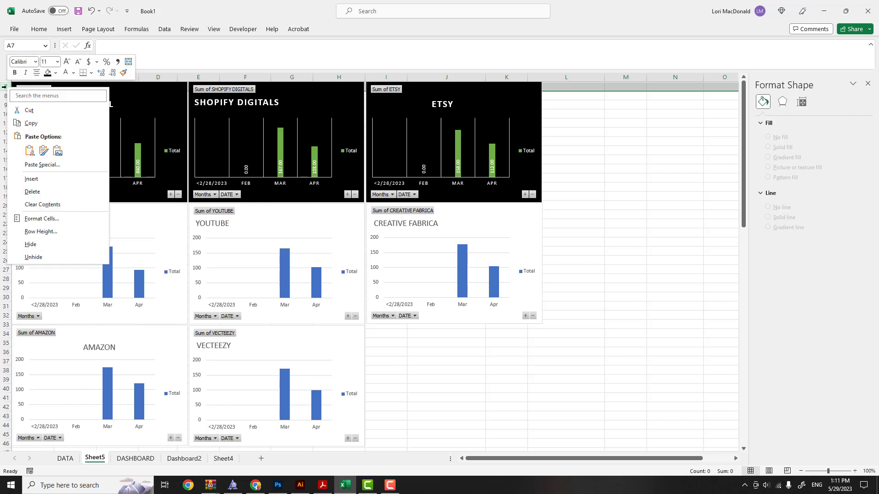
{"action": "left_click", "coordinate": [33, 257]}
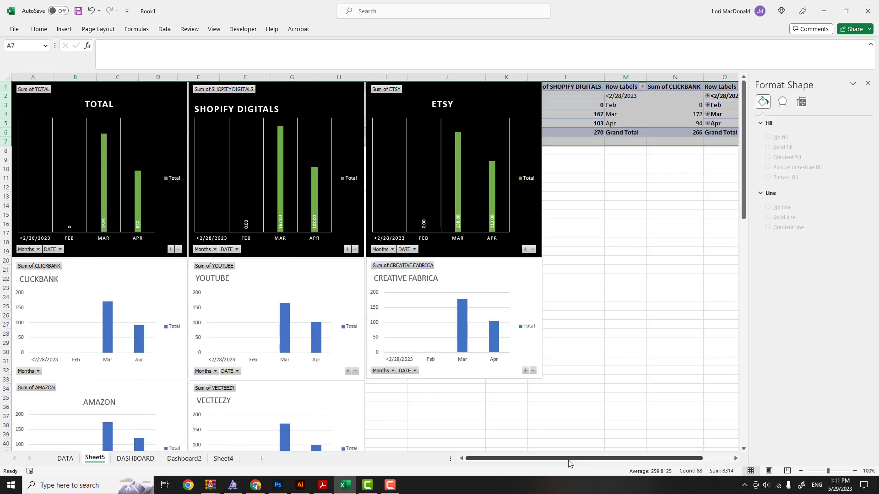
Insert a PivotChart at cell Q1 of Sheet5, using columns A to J of the DATA sheet as its source.
{"action": "left_click_drag", "start_coordinate": [569, 459], "coordinate": [668, 441]}
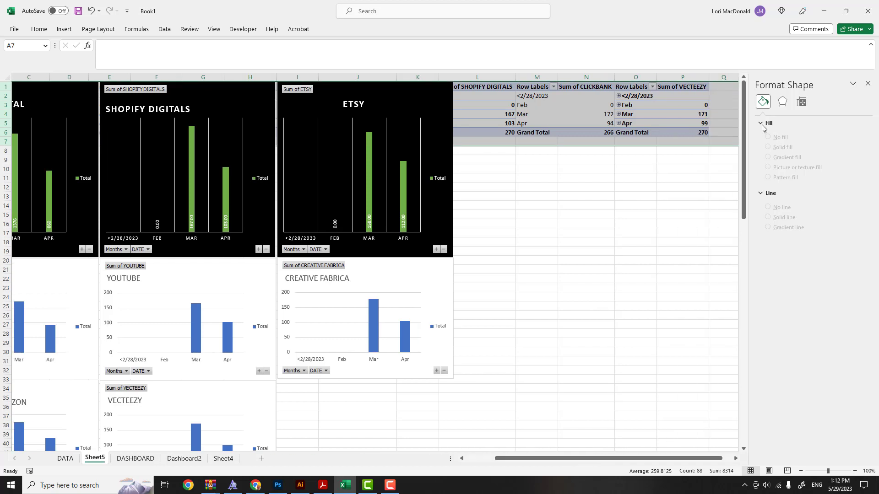
{"action": "left_click", "coordinate": [727, 87]}
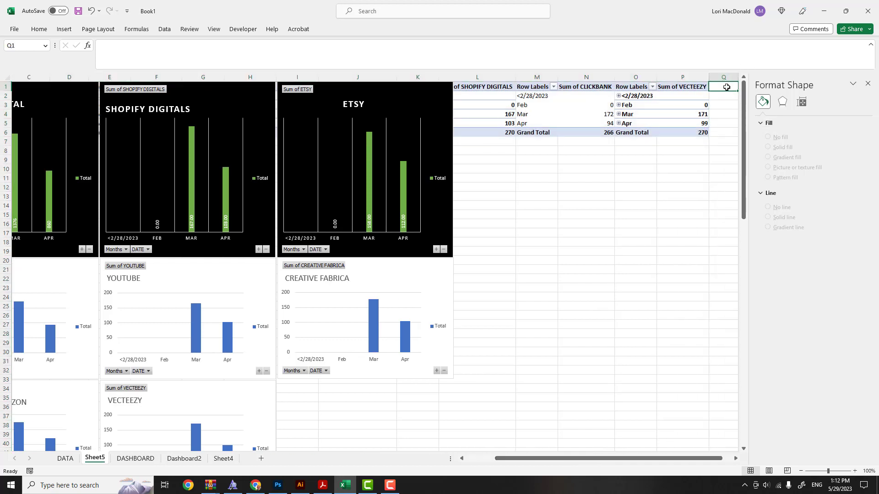
{"action": "left_click", "coordinate": [64, 28]}
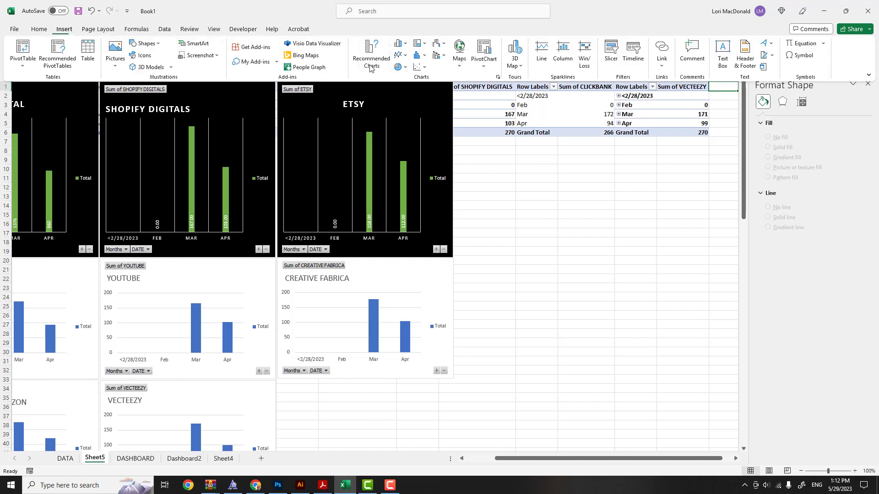
{"action": "left_click", "coordinate": [484, 63]}
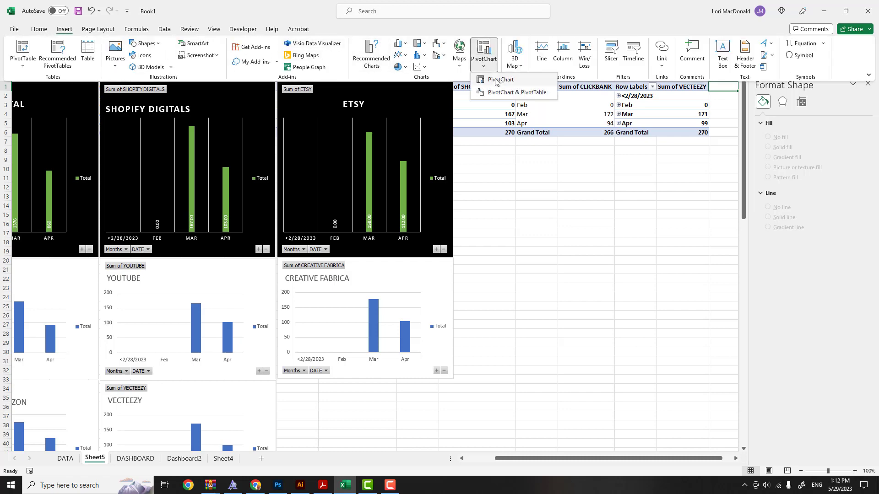
{"action": "left_click", "coordinate": [496, 81]}
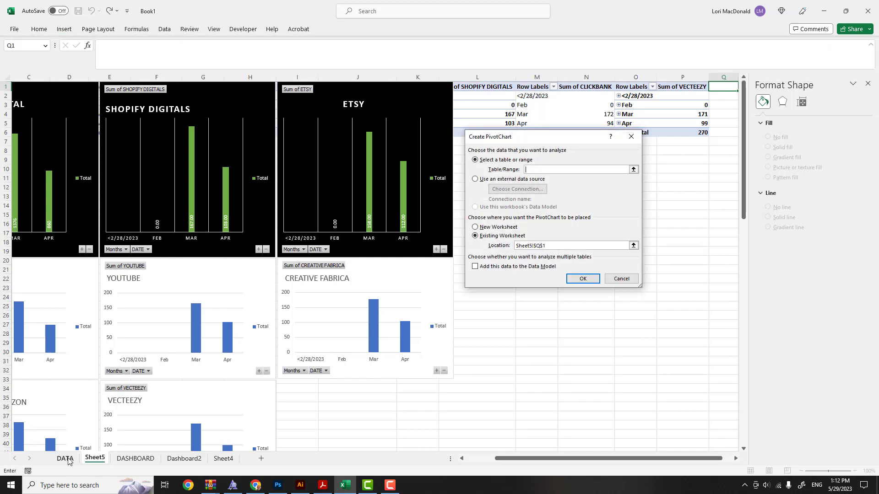
{"action": "left_click", "coordinate": [65, 458]}
{"action": "left_click", "coordinate": [42, 77]}
{"action": "left_click_drag", "start_coordinate": [42, 77], "coordinate": [606, 55]}
{"action": "left_click", "coordinate": [581, 277]}
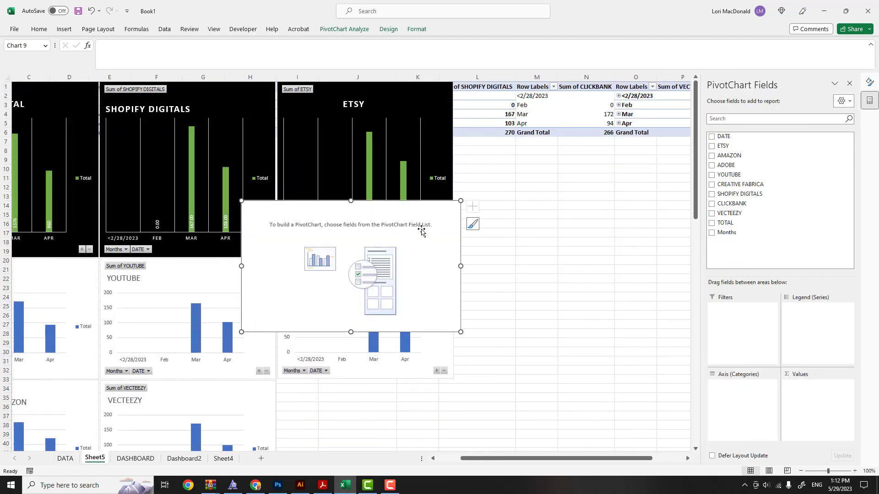
Add the DATE and ADOBE fields to the new PivotChart.
{"action": "left_click", "coordinate": [712, 137]}
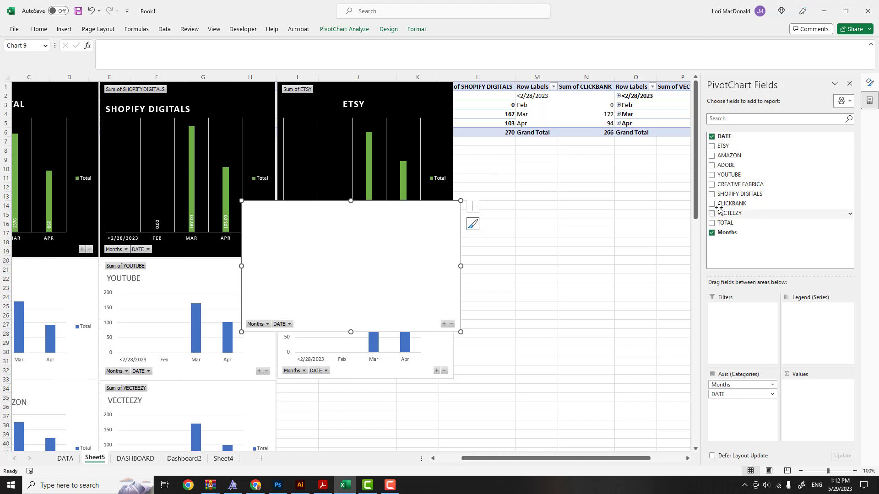
{"action": "left_click", "coordinate": [711, 166]}
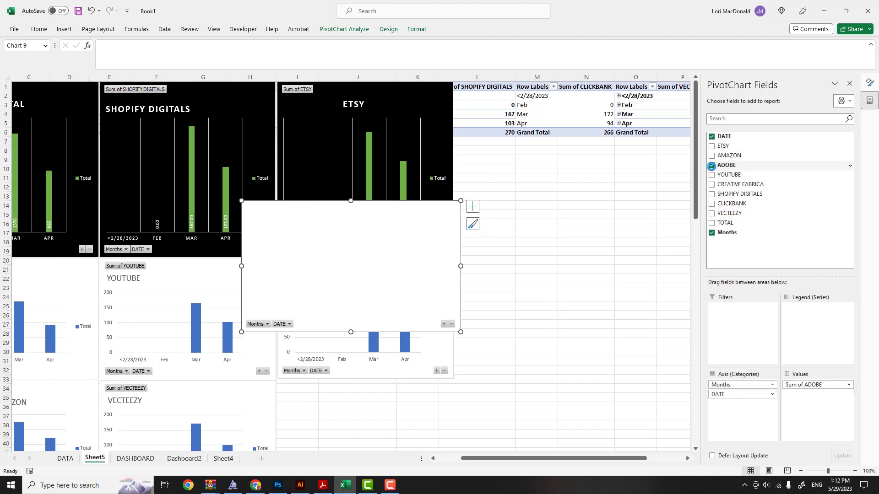
{"action": "left_click", "coordinate": [574, 234]}
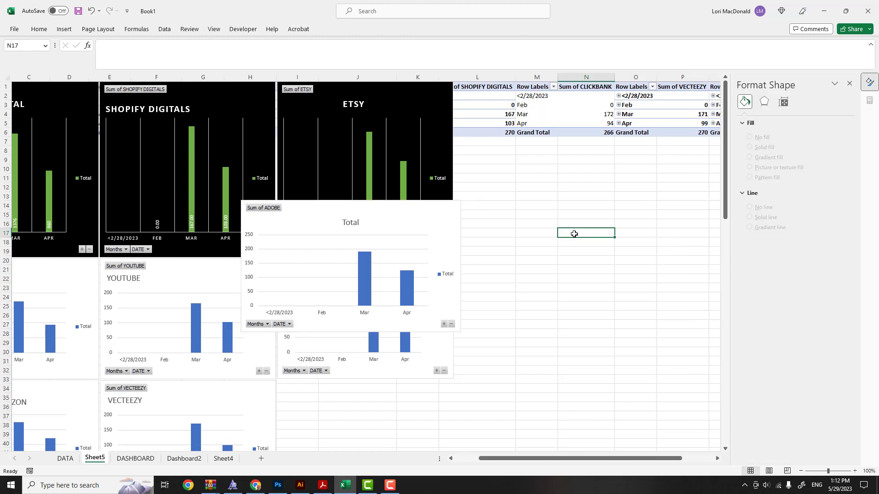
Replace the title of the Sum of ADOBE chart with ADOBE.
{"action": "left_click", "coordinate": [351, 222]}
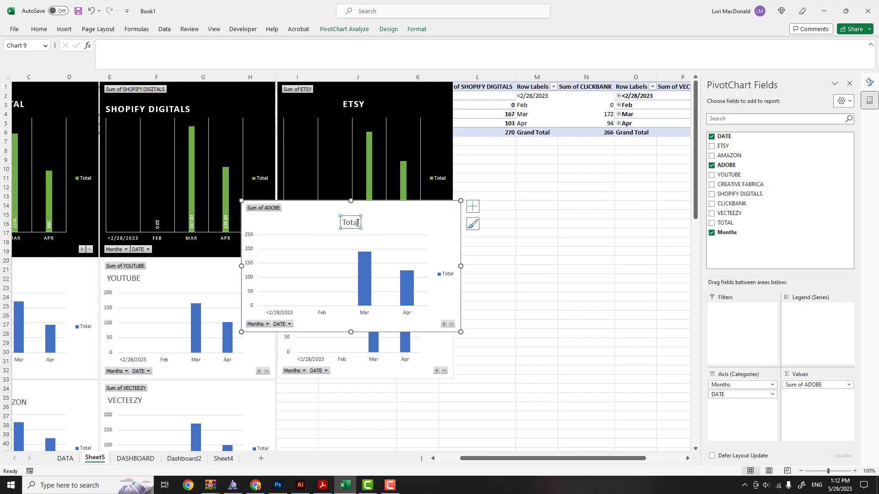
{"action": "left_click", "coordinate": [360, 223]}
{"action": "left_click_drag", "start_coordinate": [359, 222], "coordinate": [335, 224]}
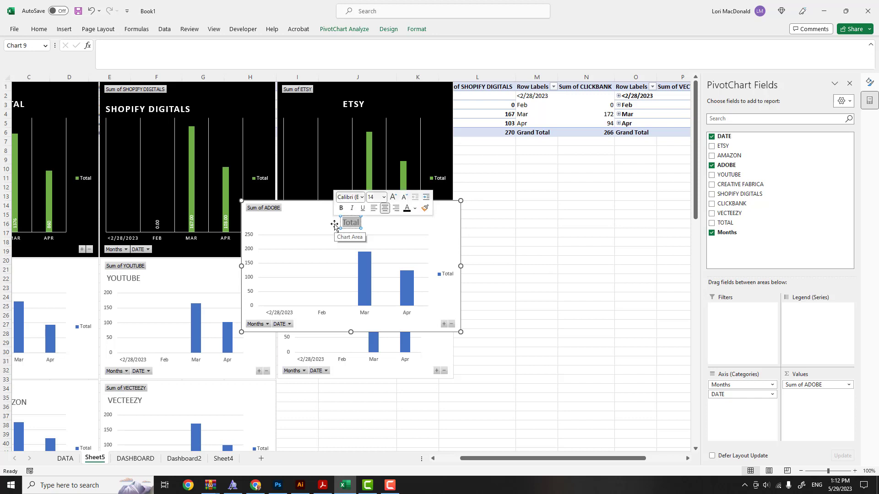
{"action": "type", "text": "ADOBE"}
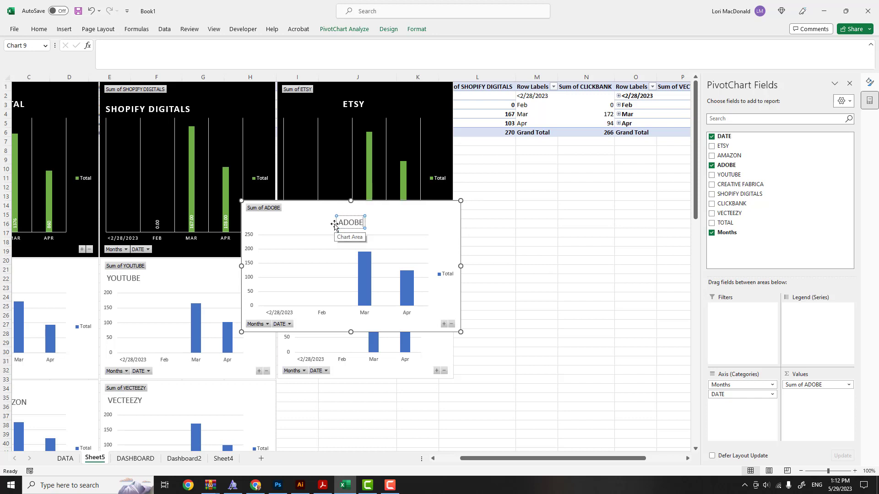
{"action": "key", "text": "Return"}
{"action": "key", "text": "BackSpace"}
Set the ADOBE chart's height to 2.75" and width to 4", and move it down over the lower part of the CREATIVE FABRICA chart.
{"action": "left_click", "coordinate": [430, 223]}
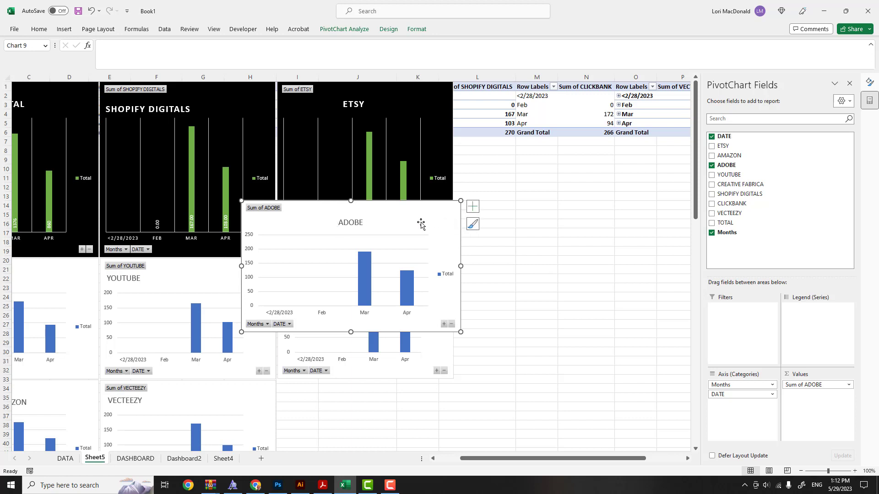
{"action": "left_click_drag", "start_coordinate": [421, 222], "coordinate": [423, 224]}
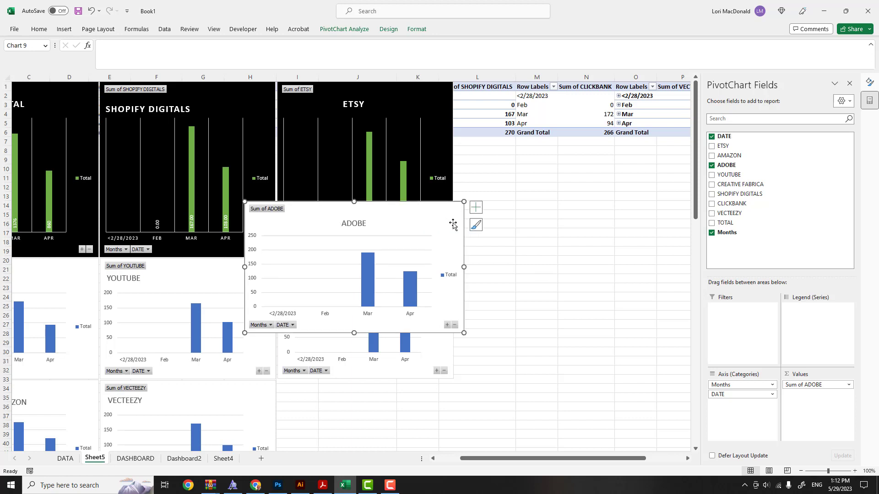
{"action": "right_click", "coordinate": [429, 222]}
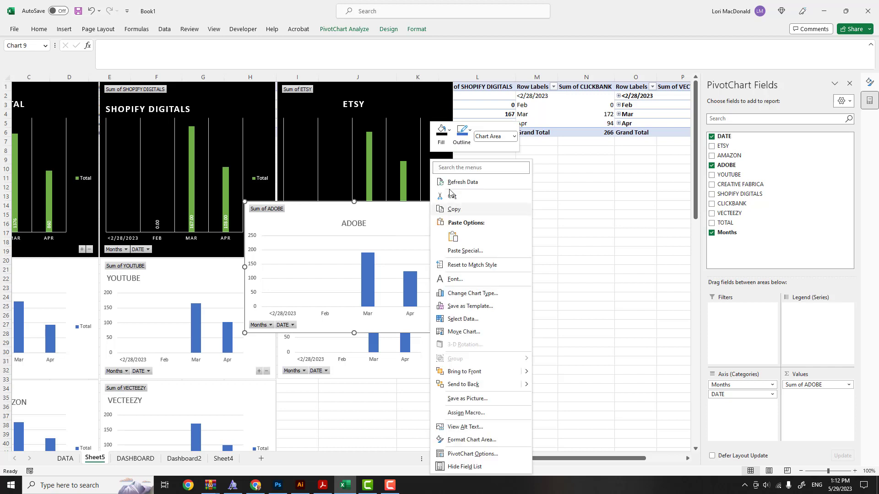
{"action": "left_click", "coordinate": [459, 441]}
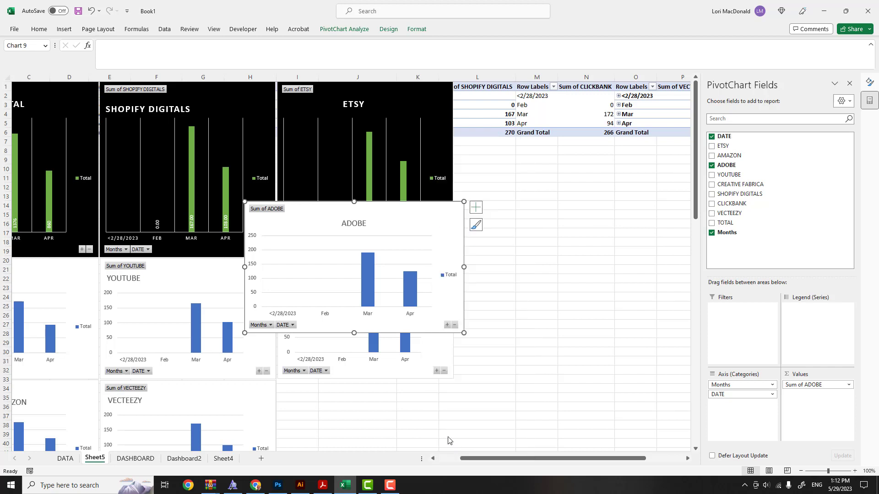
{"action": "left_click", "coordinate": [784, 116]}
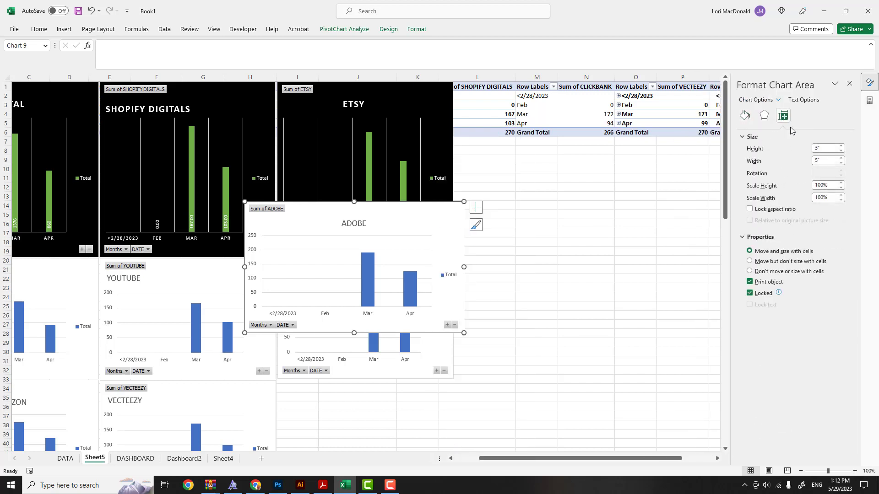
{"action": "type", "text": "2.75"}
{"action": "key", "text": "Tab"}
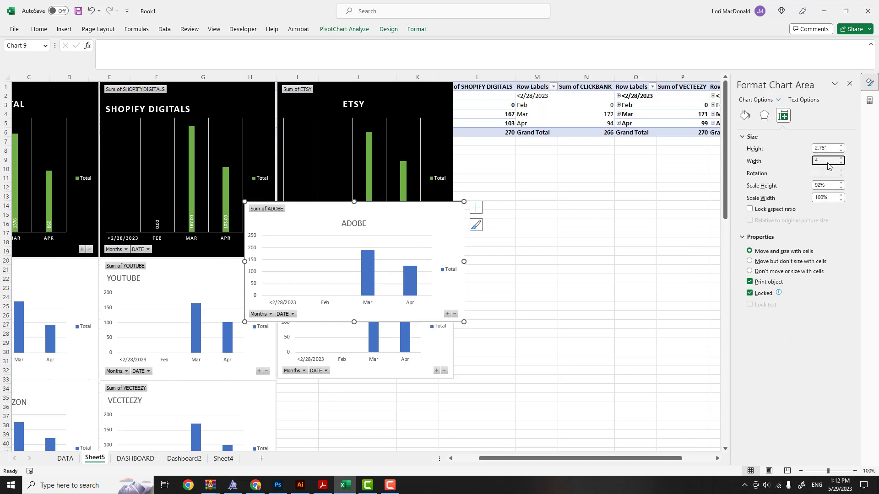
{"action": "left_click", "coordinate": [828, 148]}
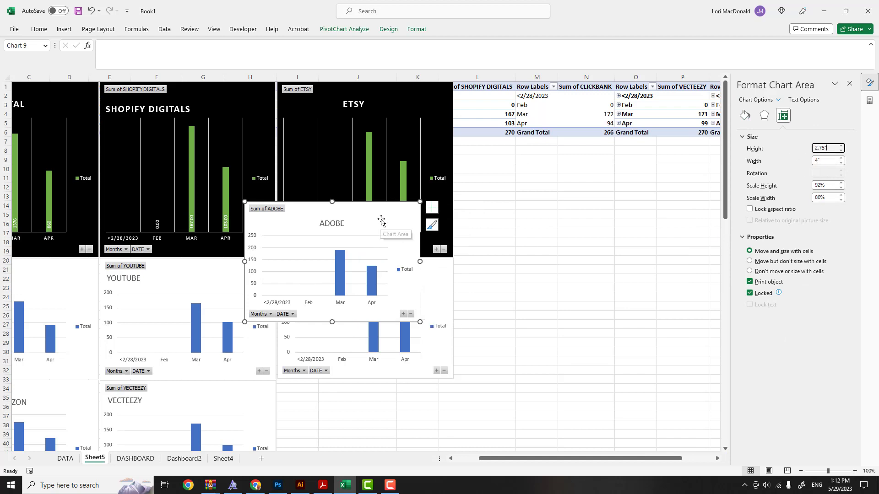
{"action": "left_click_drag", "start_coordinate": [381, 221], "coordinate": [407, 374]}
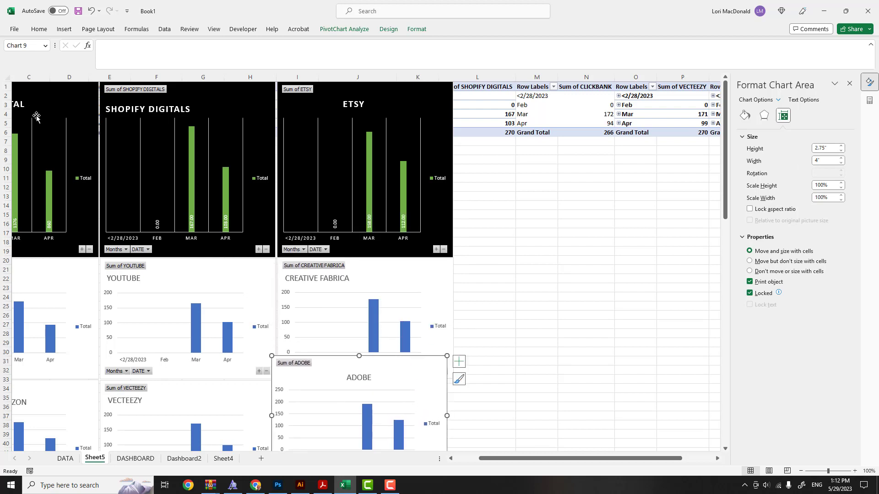
Hide the pivot table rows 1 to 6 on Sheet5.
{"action": "mouse_move", "coordinate": [6, 133]}
{"action": "left_mouse_down"}
{"action": "mouse_move", "coordinate": [4, 90]}
{"action": "mouse_move", "coordinate": [2, 132]}
{"action": "left_mouse_up"}
{"action": "right_click", "coordinate": [2, 131]}
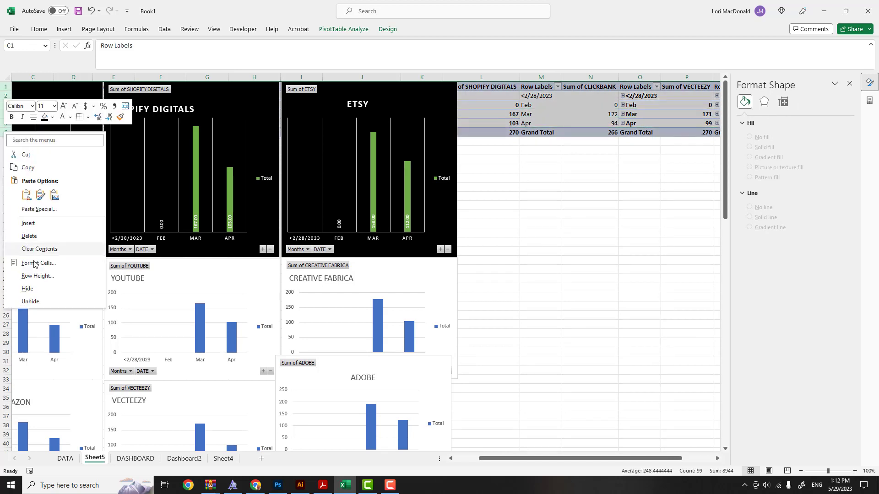
{"action": "left_click", "coordinate": [30, 289]}
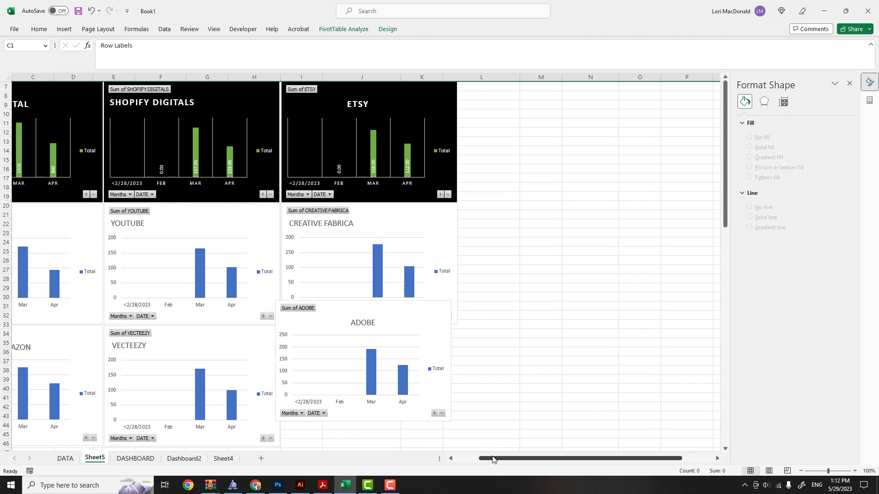
Align the ADOBE chart in the empty grid slot beside the VECTEEZY chart, directly beneath CREATIVE FABRICA.
{"action": "left_click_drag", "start_coordinate": [493, 459], "coordinate": [452, 458]}
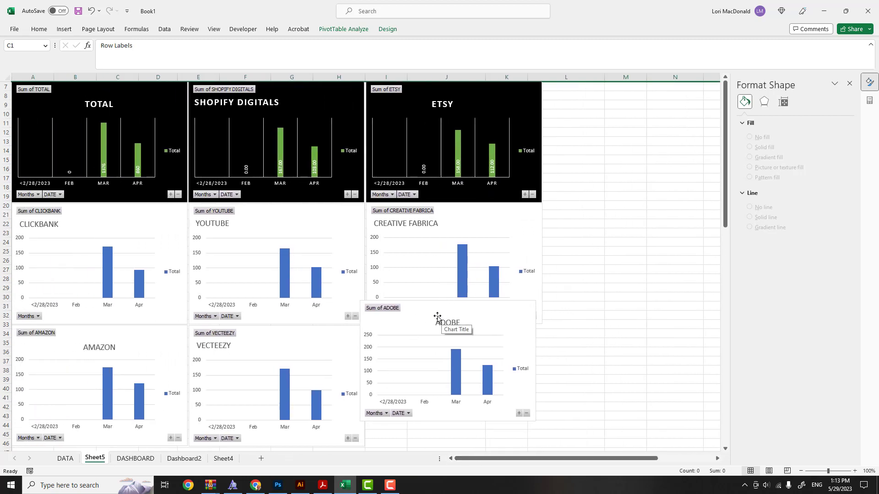
{"action": "left_click_drag", "start_coordinate": [425, 309], "coordinate": [430, 335]}
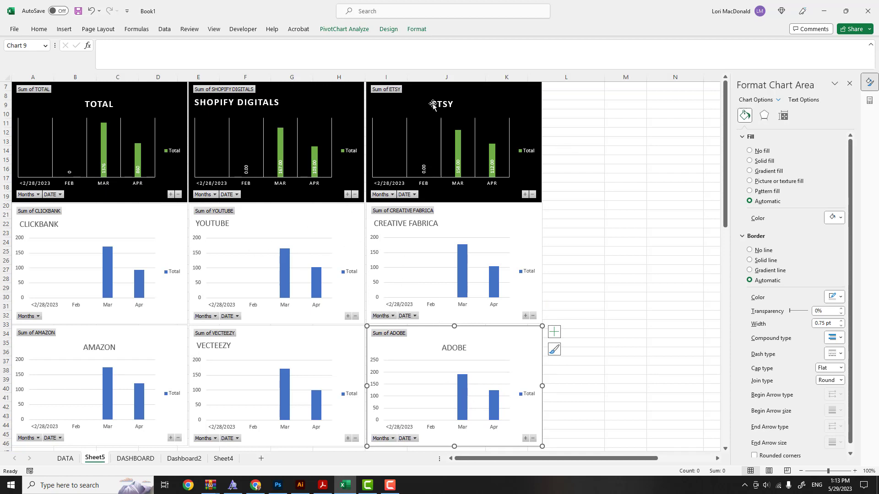
Apply the saved chart template Test Chart Black and Green to the CLICKBANK chart.
{"action": "right_click", "coordinate": [143, 226]}
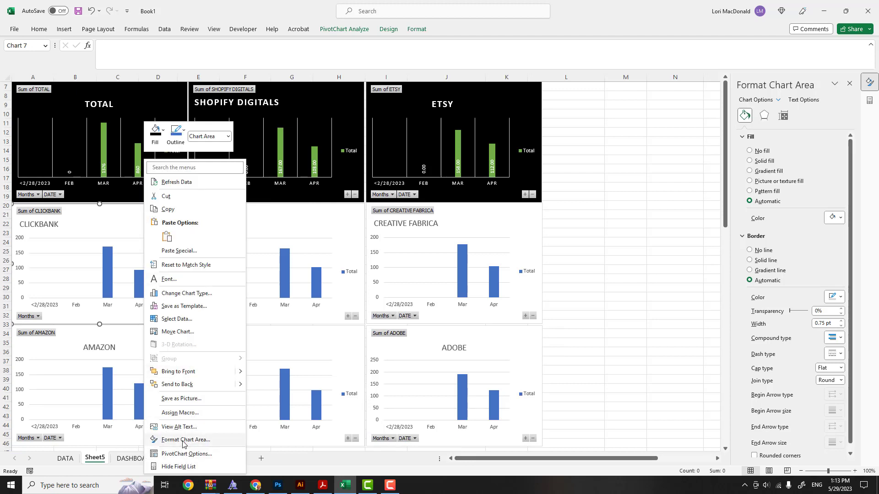
{"action": "left_click", "coordinate": [185, 293]}
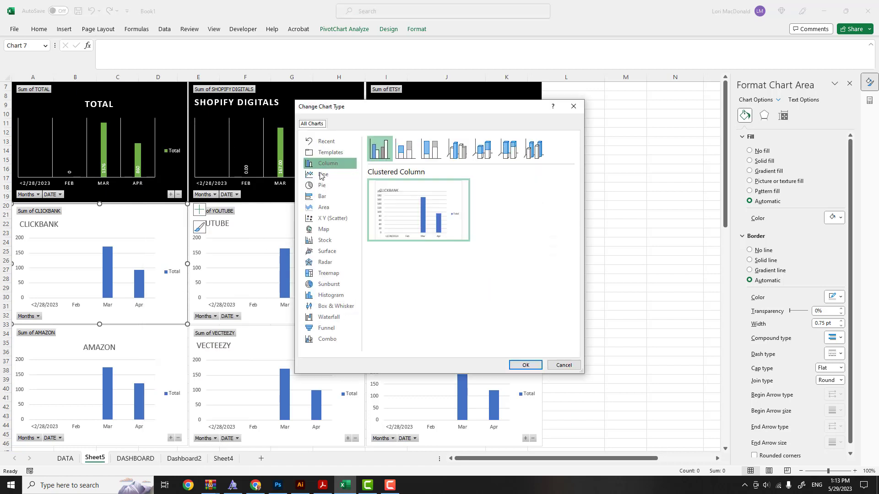
{"action": "left_click", "coordinate": [337, 152]}
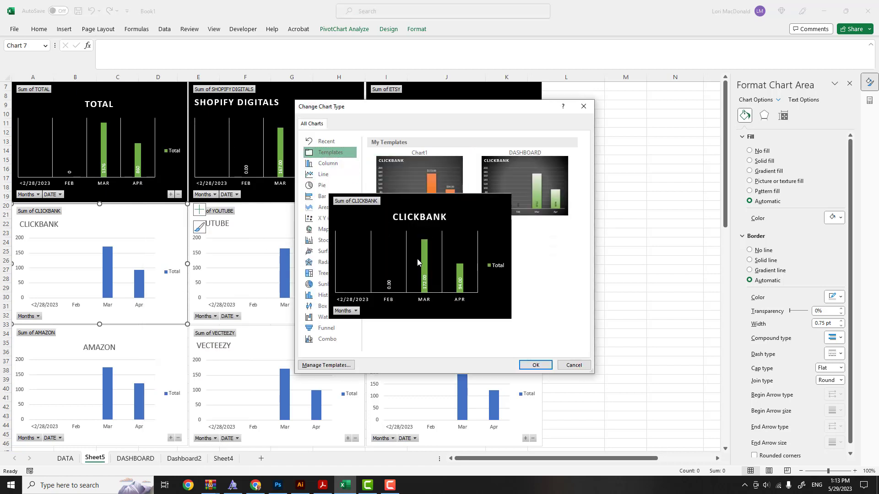
{"action": "left_click", "coordinate": [417, 262]}
{"action": "left_click", "coordinate": [533, 365]}
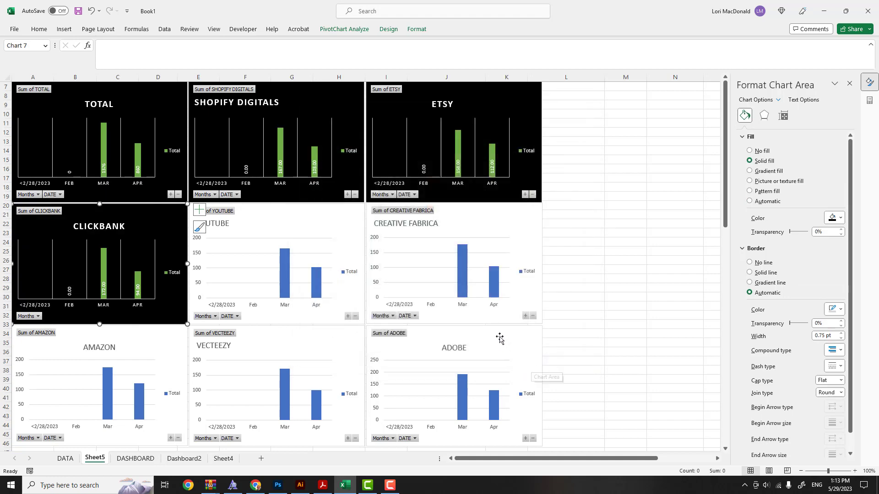
Apply the saved chart template Test Chart Black and Green to the YOUTUBE chart.
{"action": "right_click", "coordinate": [343, 216]}
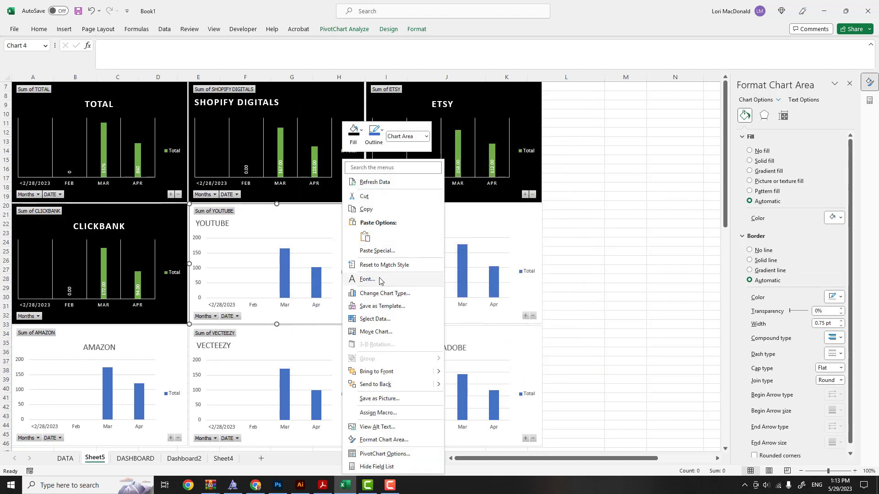
{"action": "left_click", "coordinate": [381, 294]}
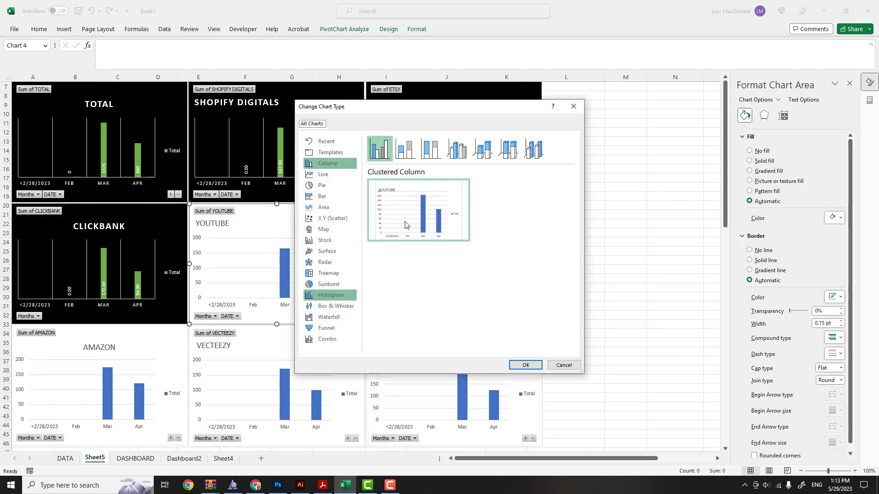
{"action": "left_click", "coordinate": [329, 152]}
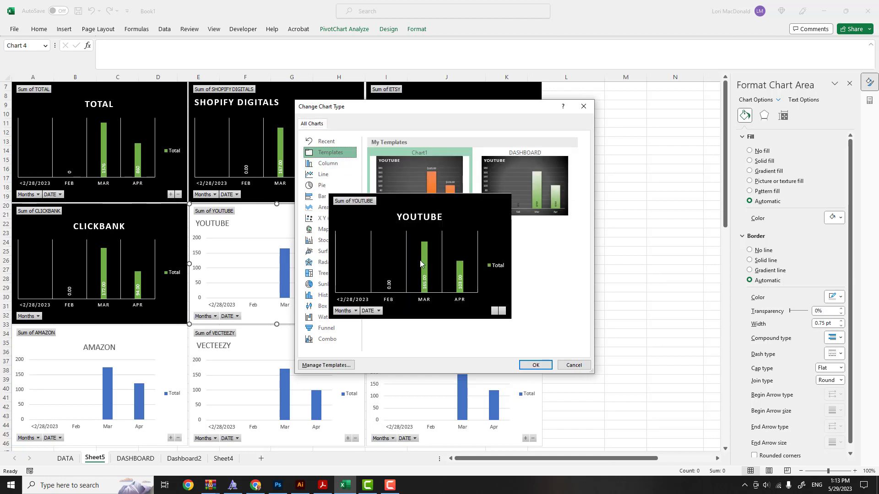
{"action": "left_click", "coordinate": [420, 264]}
{"action": "left_click", "coordinate": [535, 364]}
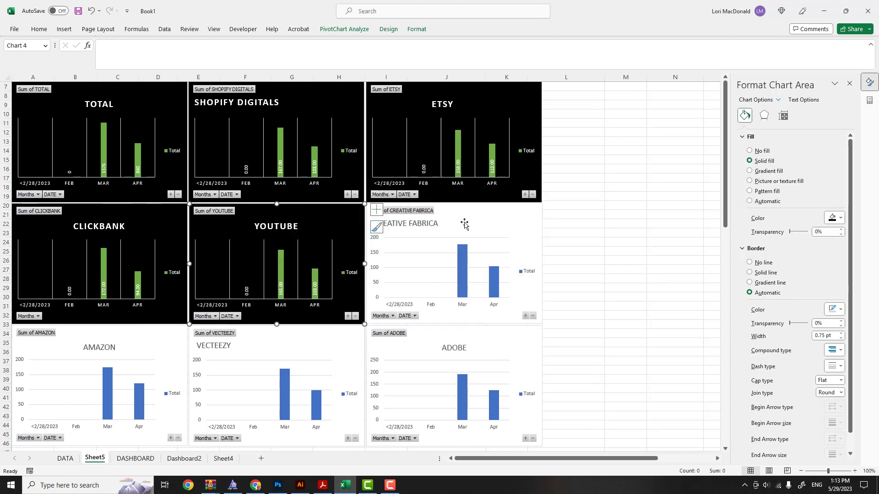
Apply the saved chart template Test Chart Black and Green to the CREATIVE FABRICA chart.
{"action": "left_click", "coordinate": [464, 223]}
{"action": "right_click", "coordinate": [464, 224]}
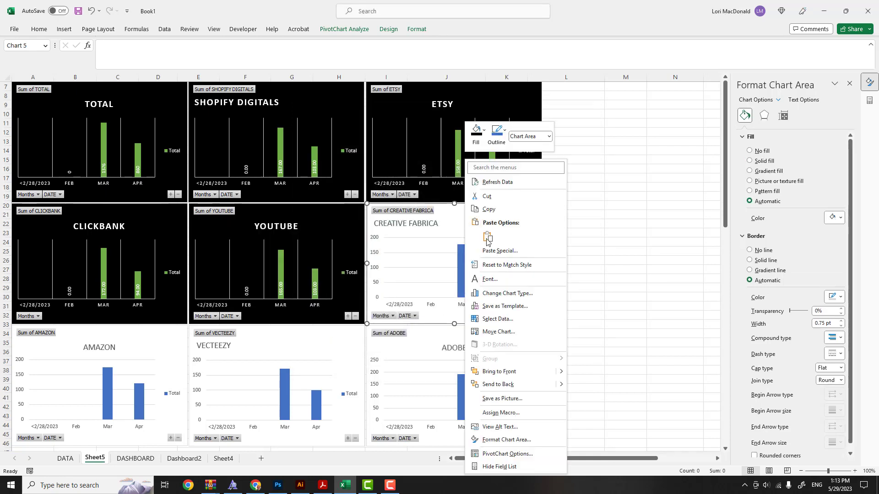
{"action": "left_click", "coordinate": [499, 293]}
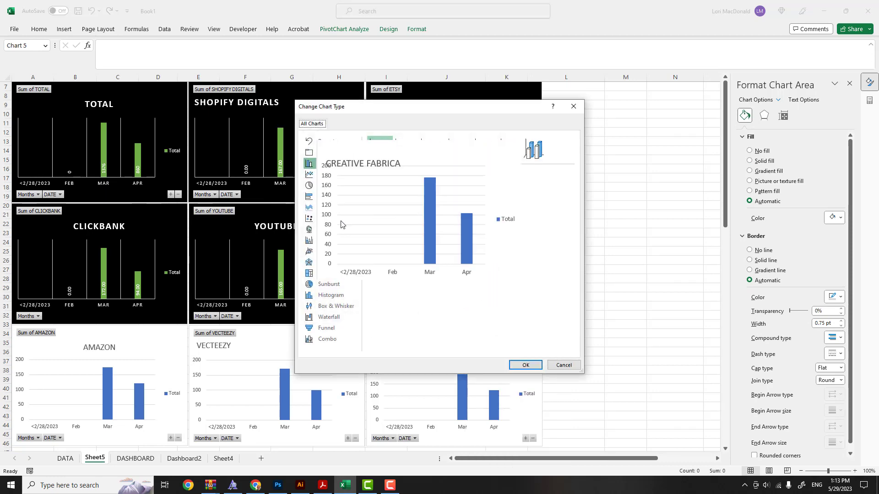
{"action": "left_click", "coordinate": [329, 155]}
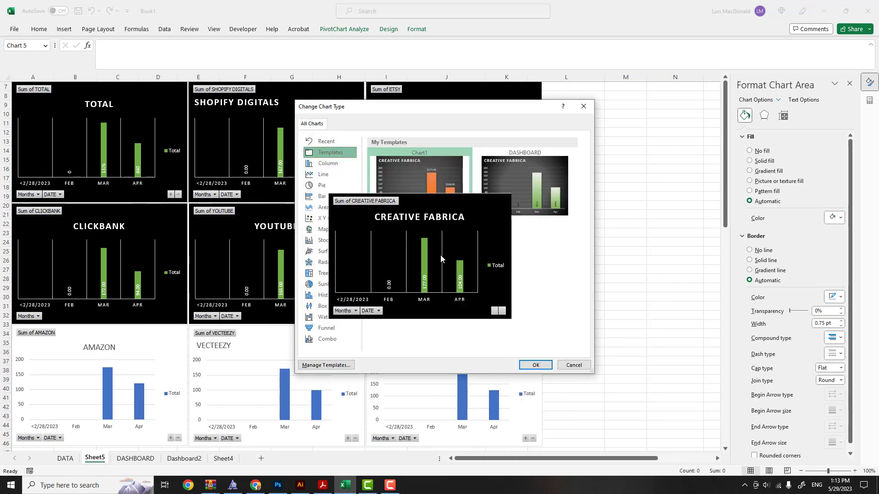
{"action": "left_click", "coordinate": [441, 257]}
{"action": "left_click", "coordinate": [535, 365]}
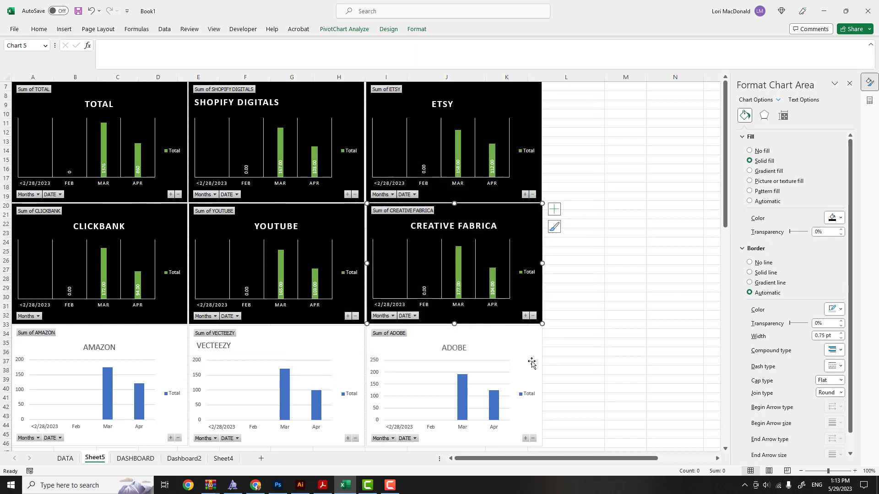
Apply the saved chart template Test Chart Black and Green to the AMAZON chart.
{"action": "left_click", "coordinate": [153, 338]}
{"action": "right_click", "coordinate": [154, 337]}
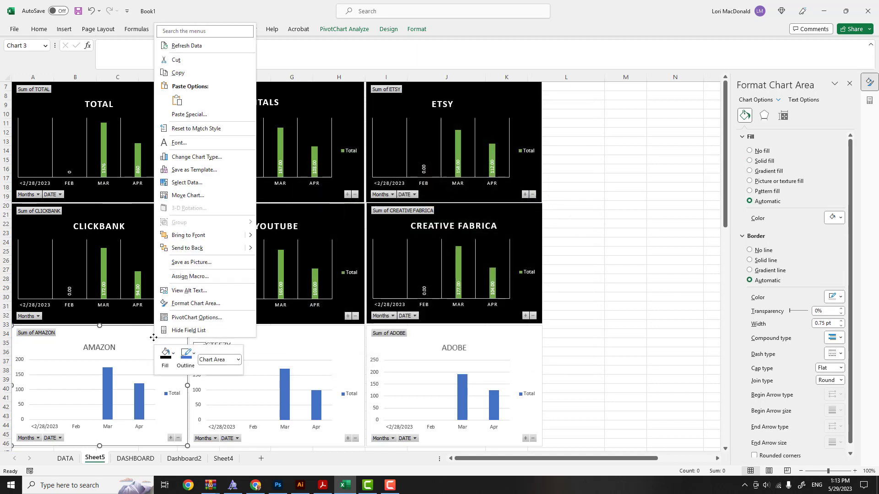
{"action": "left_click", "coordinate": [204, 303]}
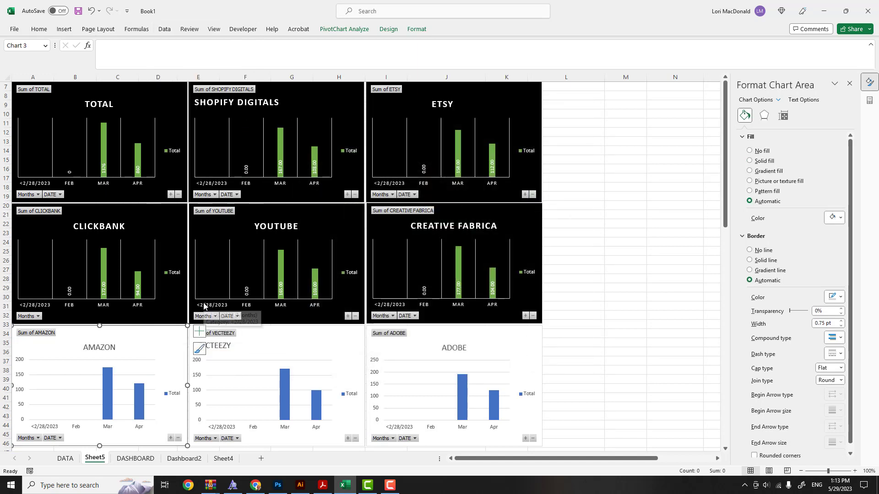
{"action": "right_click", "coordinate": [160, 334]}
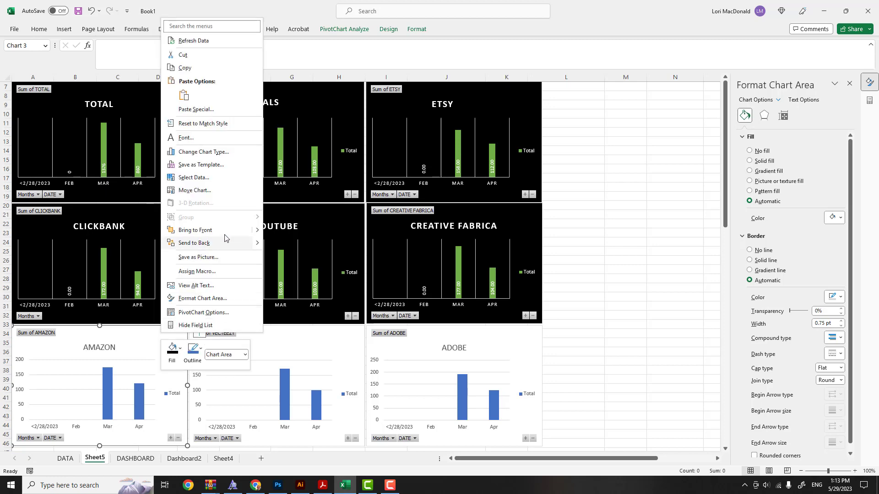
{"action": "left_click", "coordinate": [217, 154]}
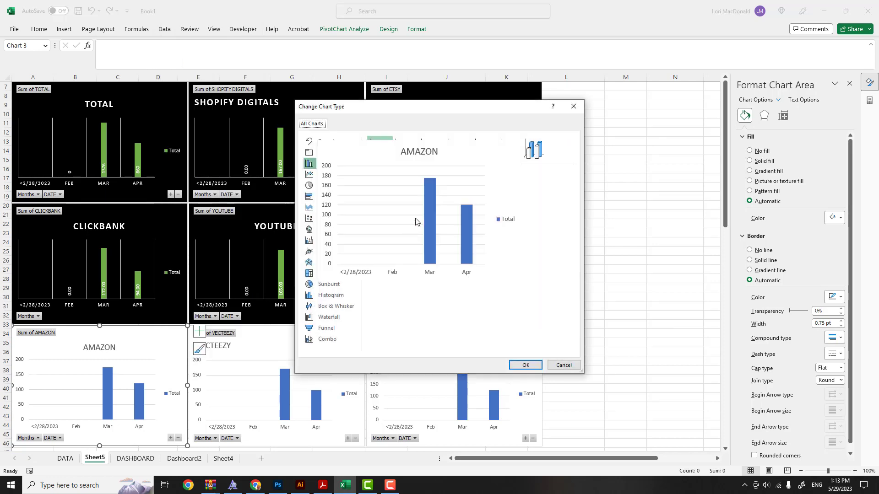
{"action": "left_click", "coordinate": [331, 154]}
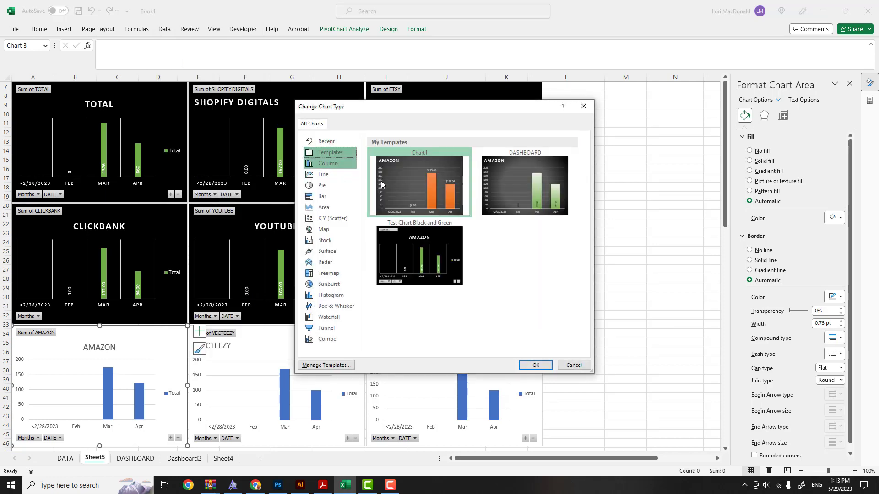
{"action": "left_click", "coordinate": [442, 255]}
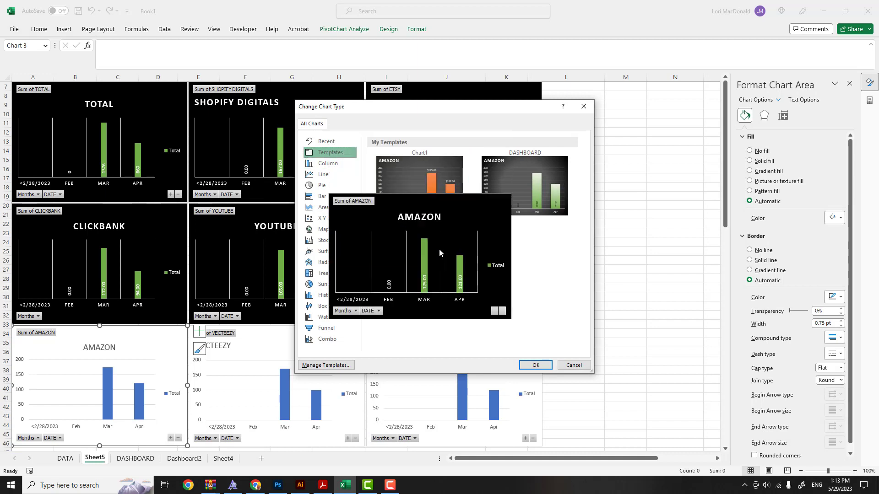
{"action": "left_click", "coordinate": [533, 365]}
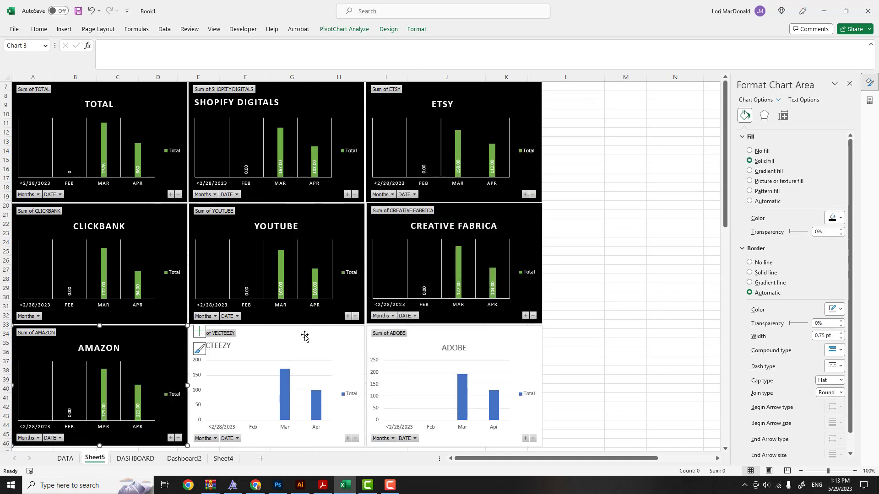
Apply the saved chart template Test Chart Black and Green to the VECTEEZY chart.
{"action": "left_click", "coordinate": [304, 334]}
{"action": "right_click", "coordinate": [305, 335]}
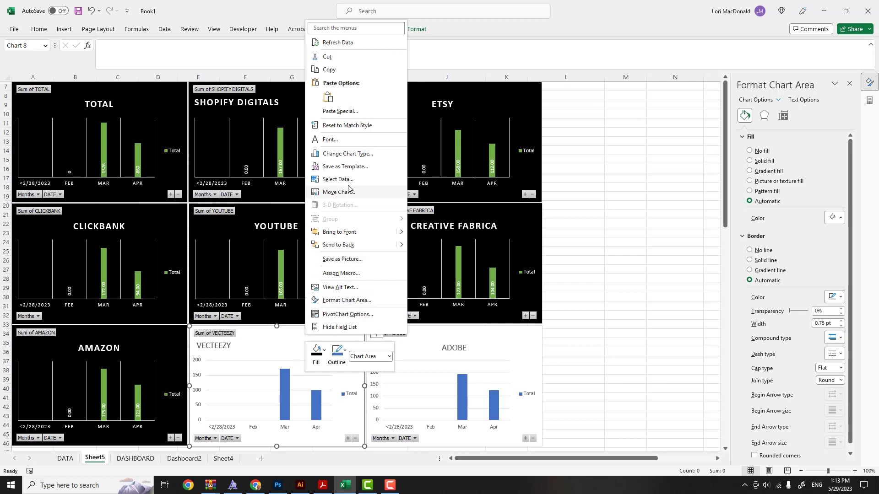
{"action": "left_click", "coordinate": [348, 156]}
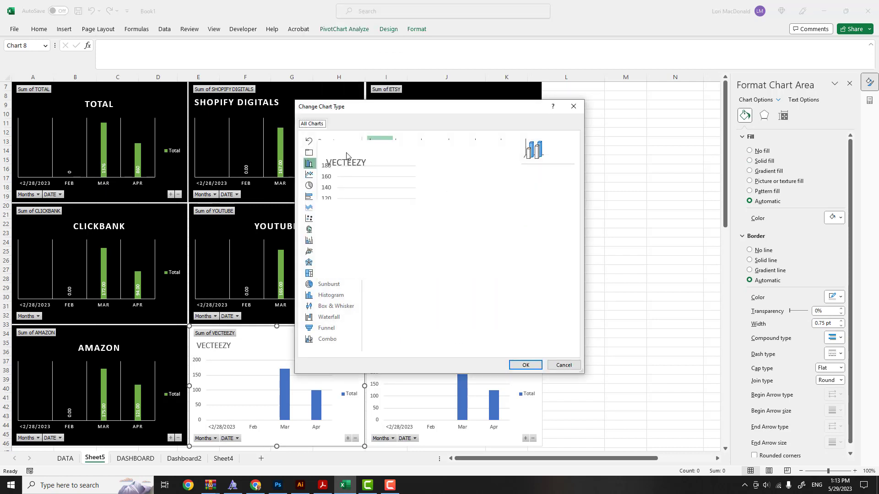
{"action": "left_click", "coordinate": [323, 153]}
{"action": "left_click", "coordinate": [449, 249]}
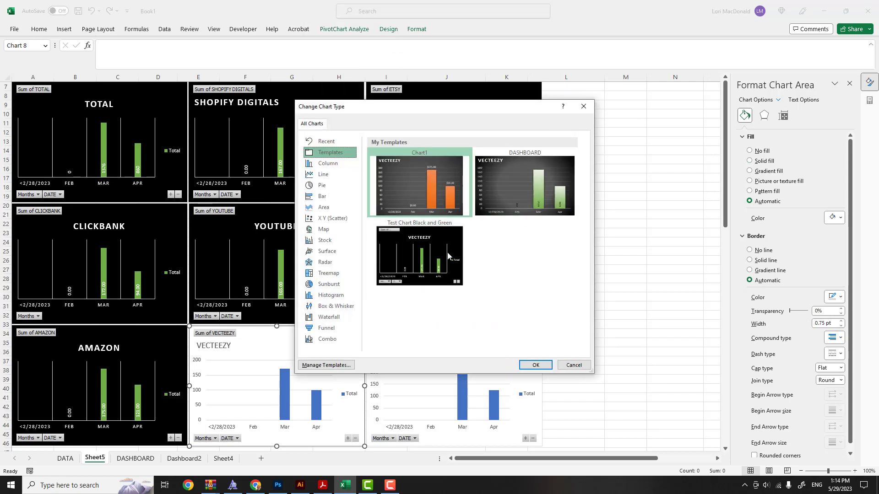
{"action": "left_click", "coordinate": [535, 366]}
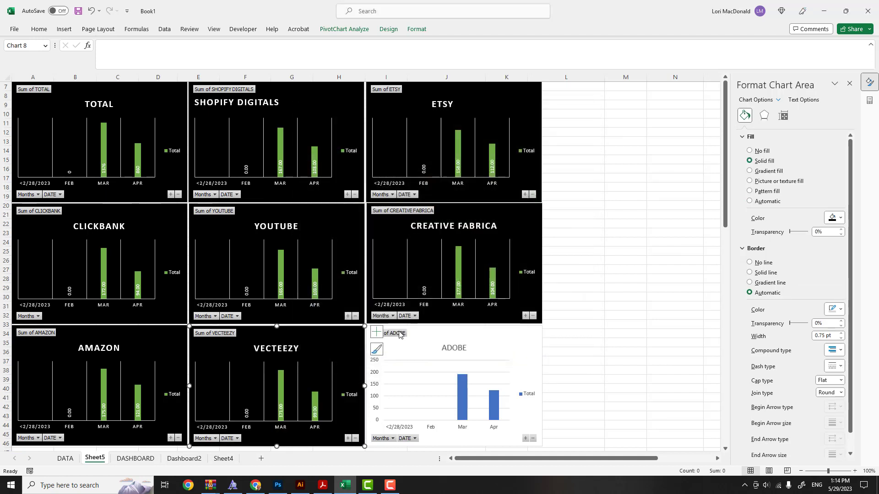
Apply the saved chart template Test Chart Black and Green to the ADOBE chart.
{"action": "left_click", "coordinate": [443, 334]}
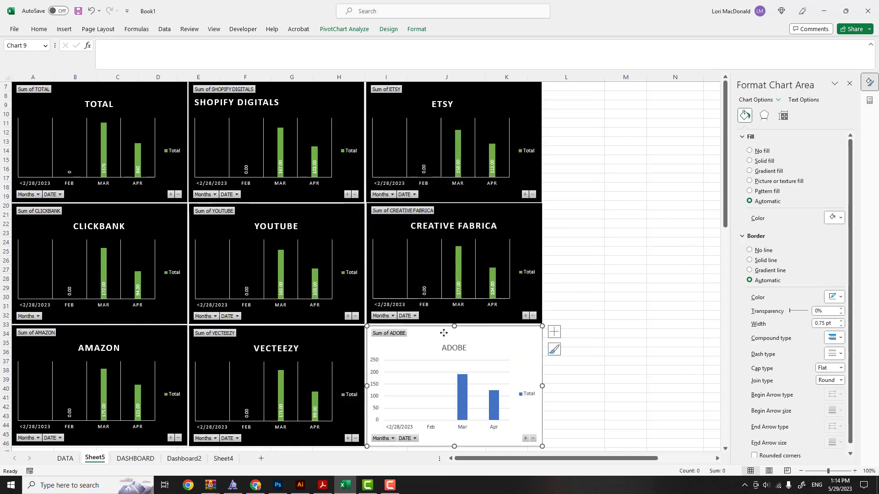
{"action": "right_click", "coordinate": [445, 334]}
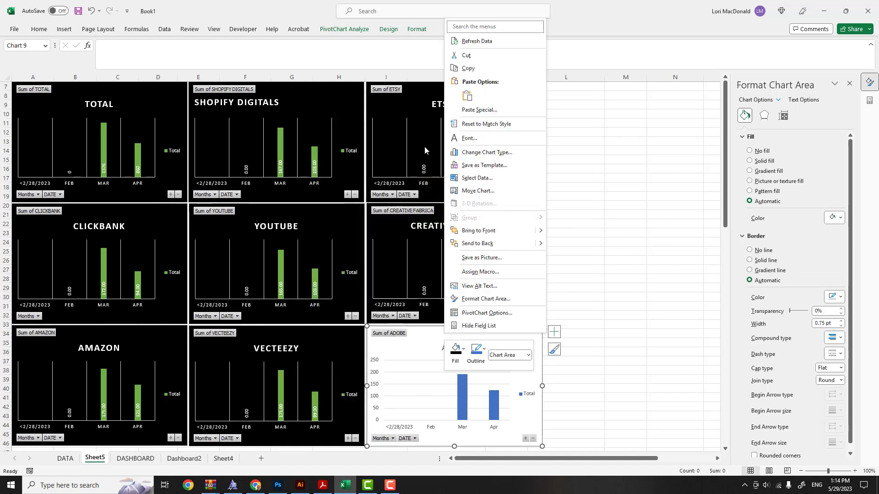
{"action": "left_click", "coordinate": [470, 153]}
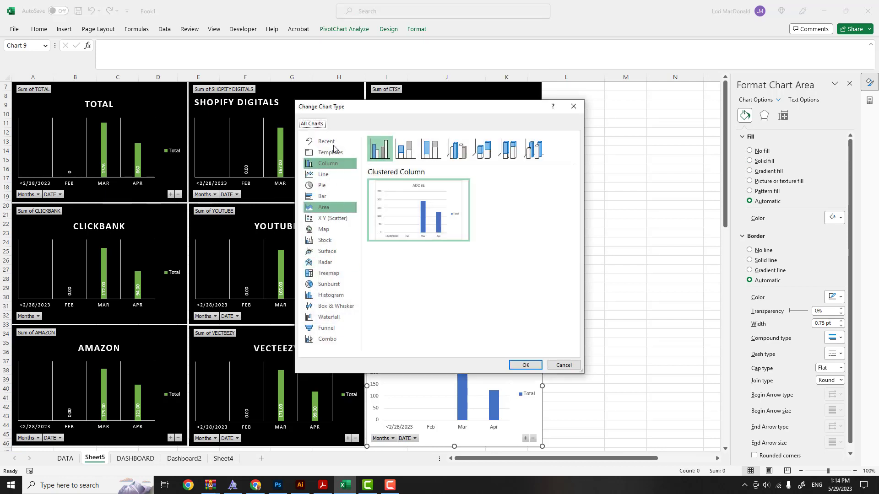
{"action": "left_click", "coordinate": [330, 152]}
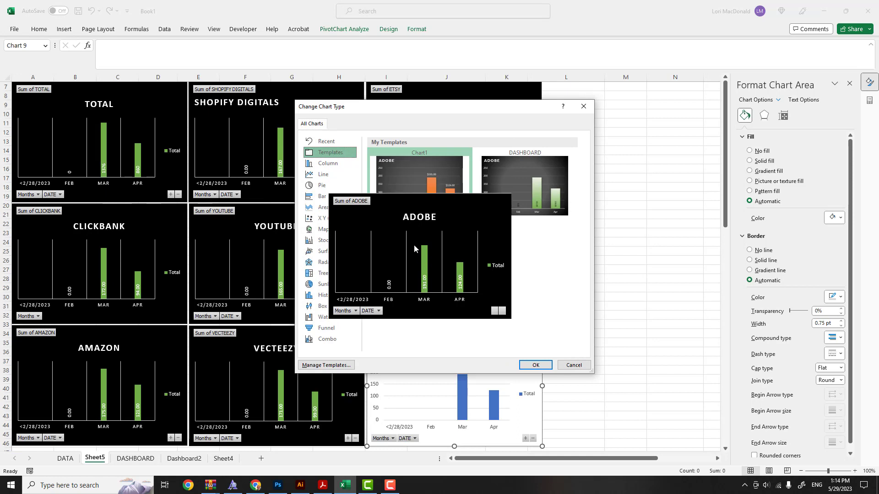
{"action": "left_click", "coordinate": [414, 249]}
{"action": "left_click", "coordinate": [535, 365]}
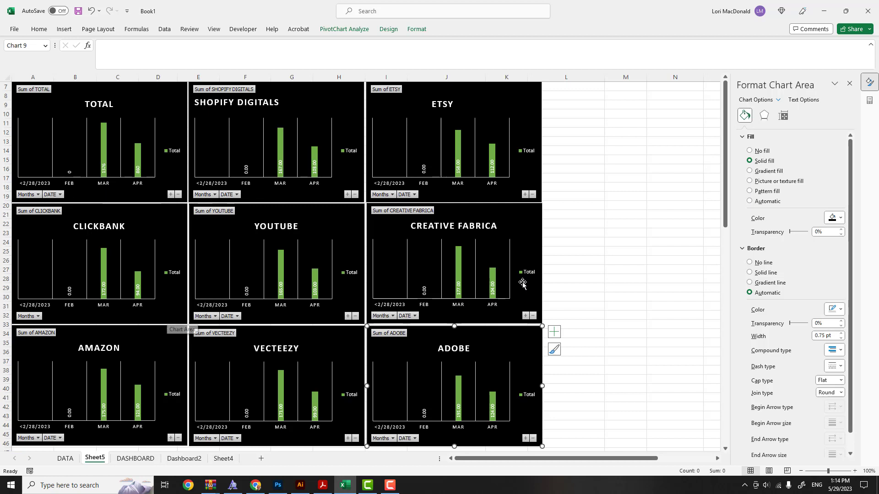
{"action": "left_click", "coordinate": [577, 234]}
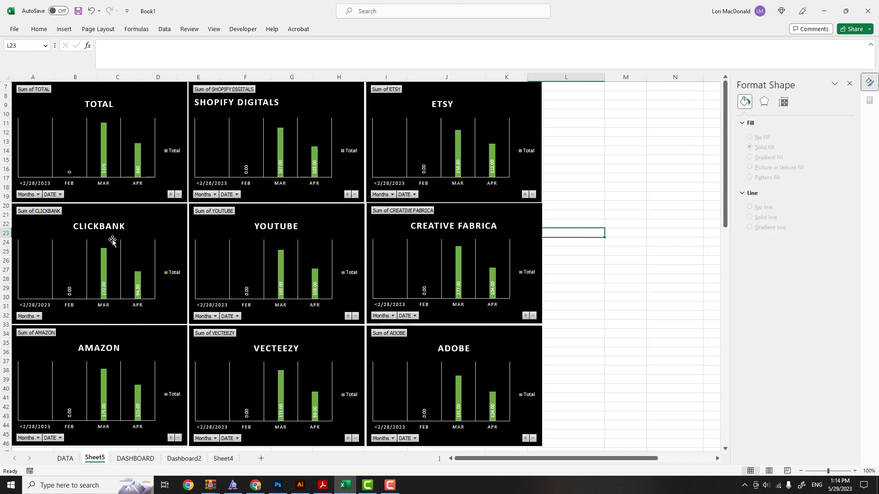
Extend the income records on the DATA sheet by filling the 4/19/2023 row down through 8/5/2023 in row 160.
{"action": "left_click", "coordinate": [65, 458]}
{"action": "scroll", "coordinate": [147, 307], "scroll_direction": "down", "scroll_amount": 6}
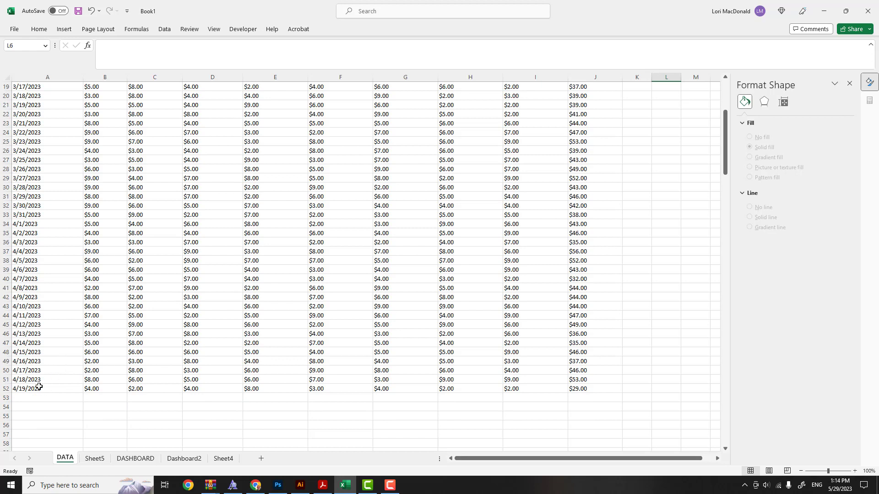
{"action": "left_click_drag", "start_coordinate": [32, 390], "coordinate": [578, 386]}
{"action": "scroll", "coordinate": [600, 368], "scroll_direction": "down", "scroll_amount": 6}
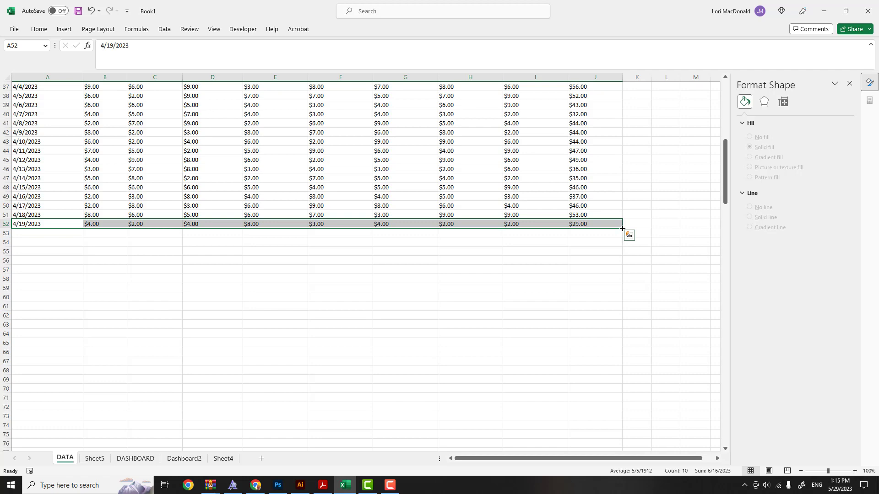
{"action": "left_click_drag", "start_coordinate": [622, 228], "coordinate": [627, 469]}
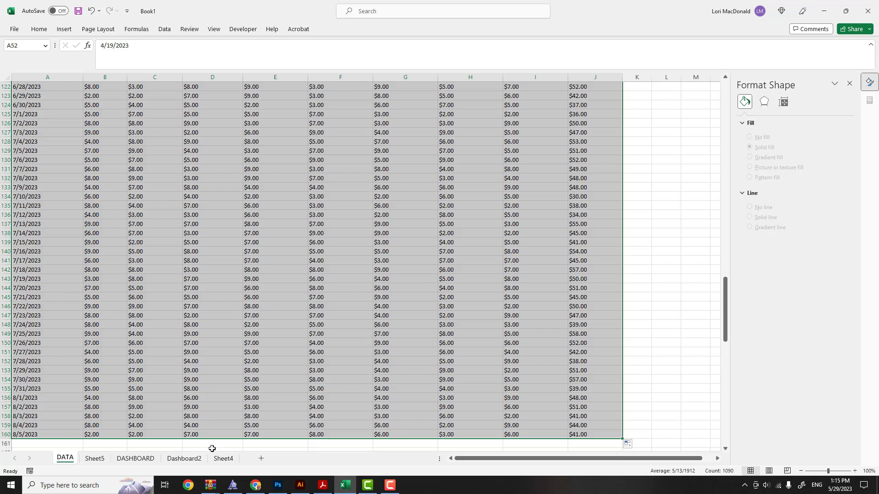
Refresh the data of the TOTAL PivotChart on Sheet5 to bring in the added records.
{"action": "left_click", "coordinate": [95, 459]}
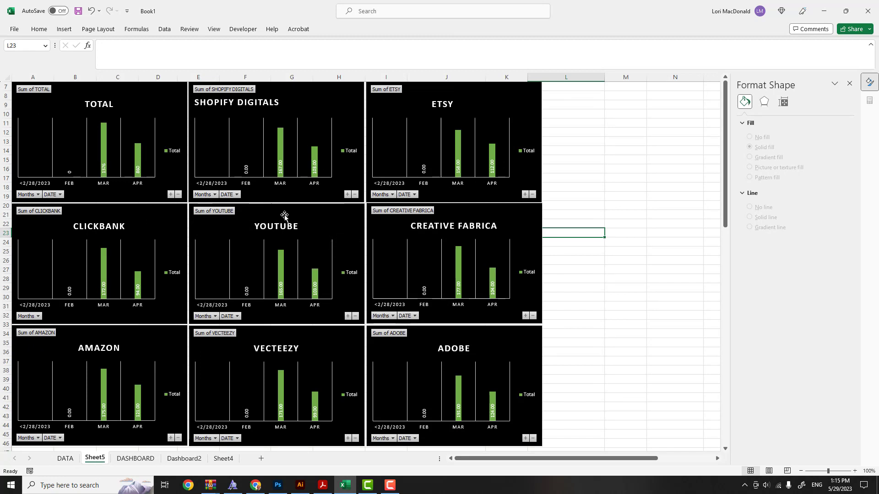
{"action": "left_click", "coordinate": [156, 94]}
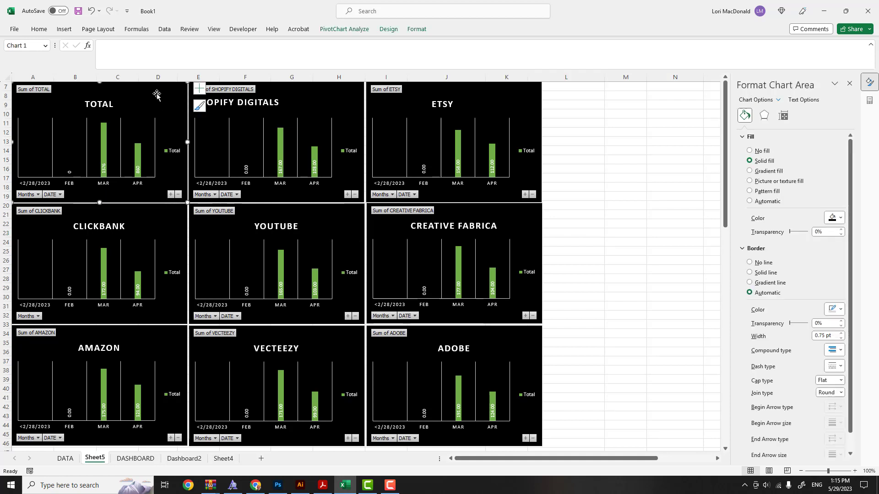
{"action": "right_click", "coordinate": [157, 94]}
{"action": "left_click", "coordinate": [177, 118]}
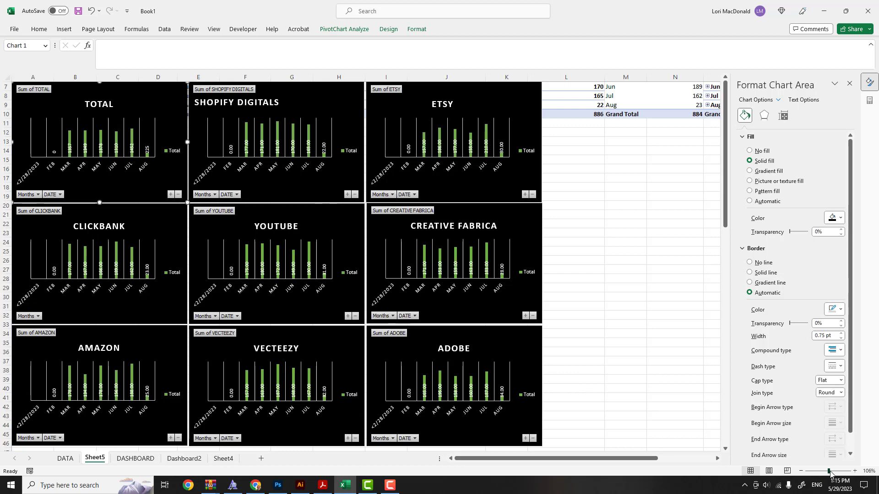
Set the SHOPIFY DIGITALS column series to -100% series overlap and 108% gap width.
{"action": "left_click_drag", "start_coordinate": [828, 472], "coordinate": [836, 473]}
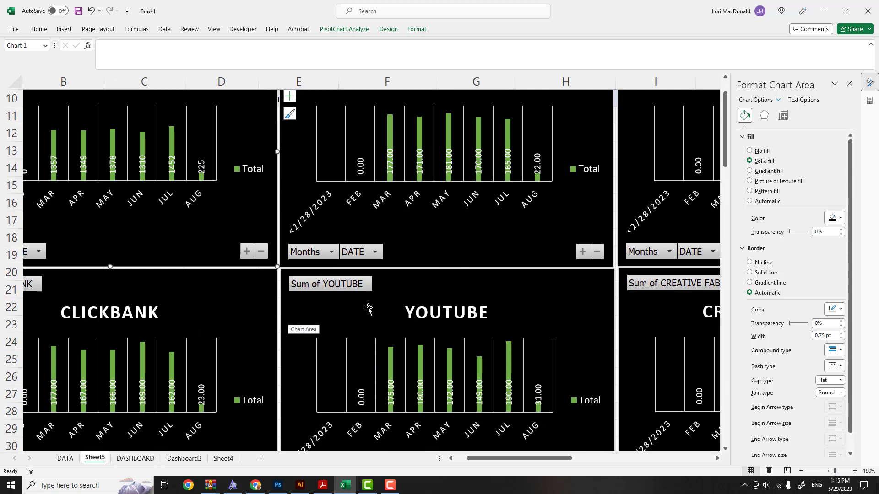
{"action": "left_click", "coordinate": [389, 181]}
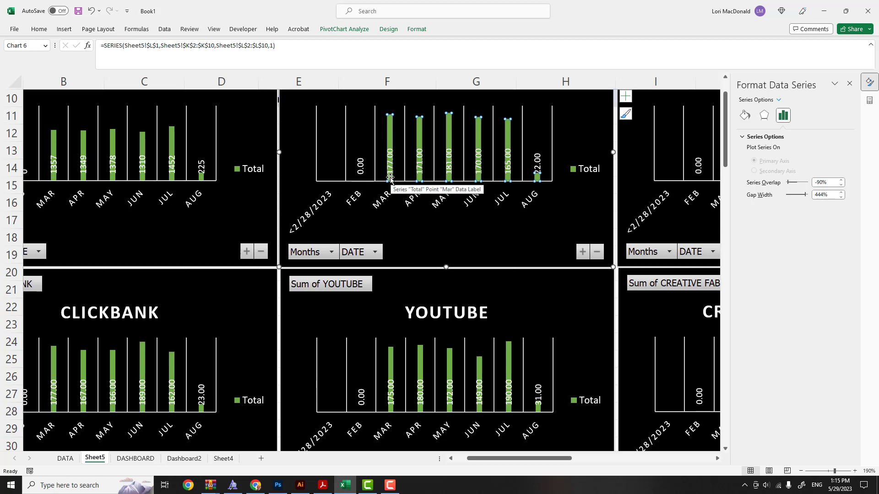
{"action": "left_click", "coordinate": [390, 178]}
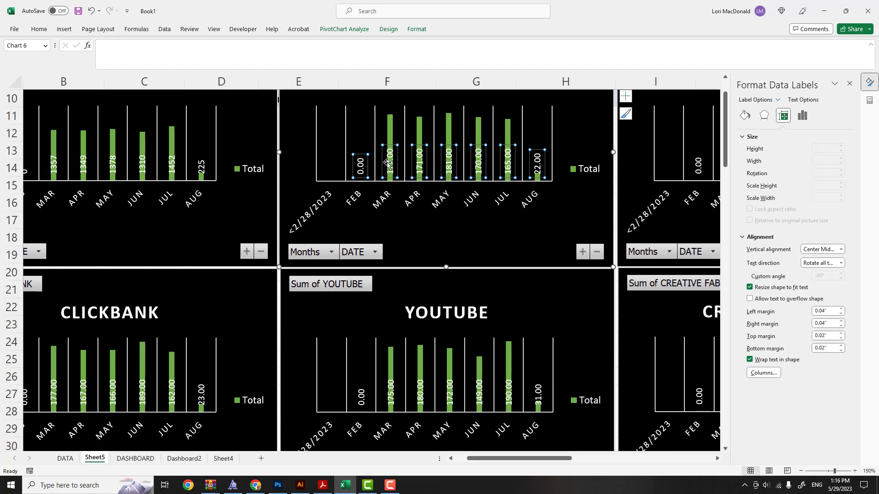
{"action": "left_click", "coordinate": [390, 136]}
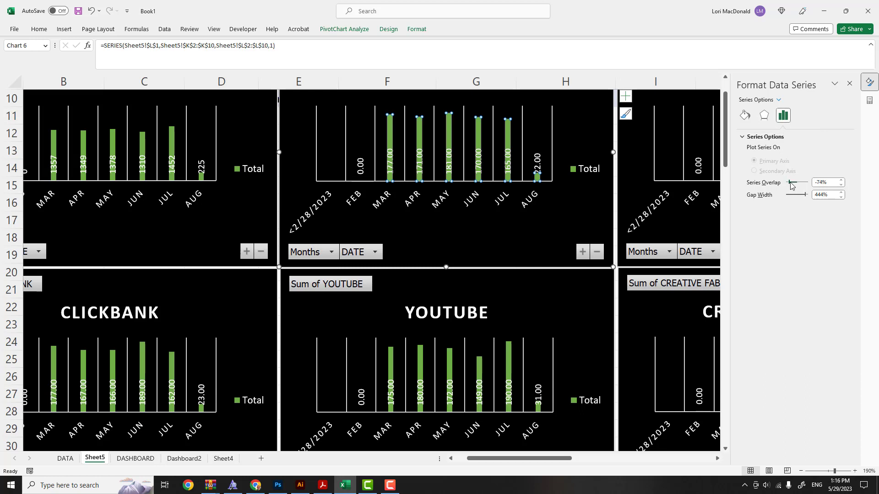
{"action": "left_click_drag", "start_coordinate": [791, 184], "coordinate": [786, 183]}
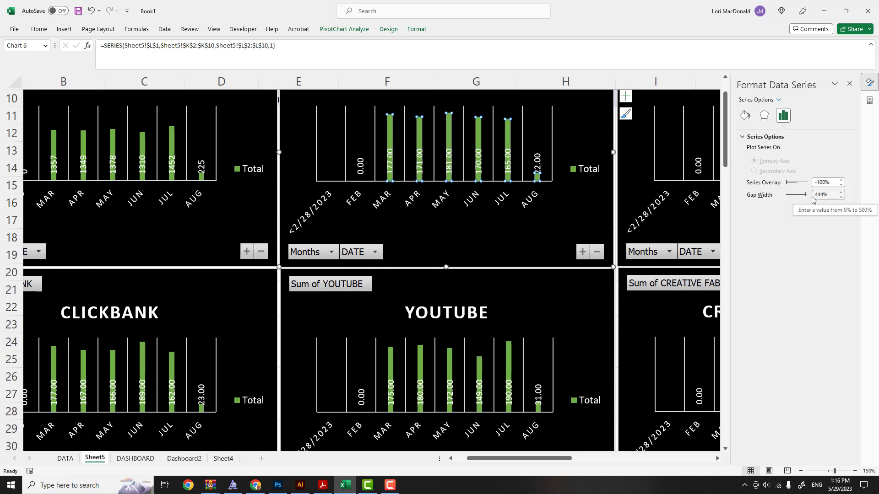
{"action": "left_click_drag", "start_coordinate": [805, 195], "coordinate": [800, 195]}
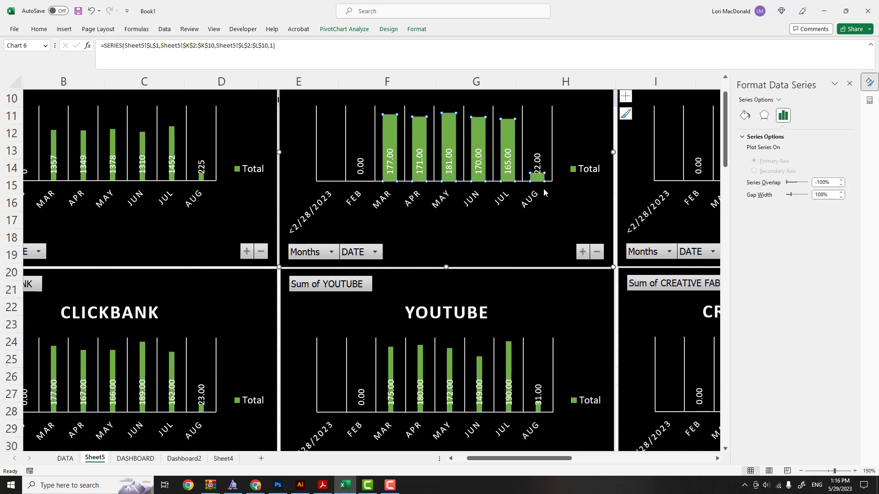
Give the SHOPIFY DIGITALS chart area a radial gradient fill and move the middle gradient stop to 17%.
{"action": "scroll", "coordinate": [542, 207], "scroll_direction": "up", "scroll_amount": 1}
{"action": "left_click", "coordinate": [544, 135]}
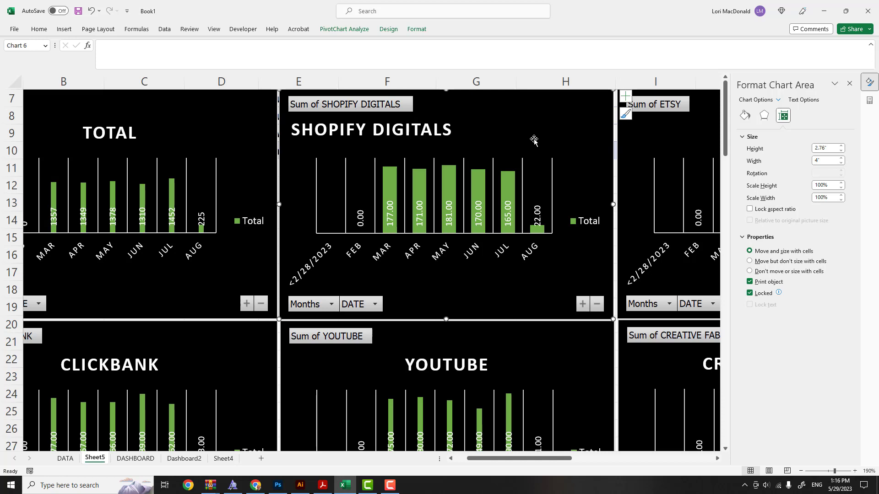
{"action": "left_click", "coordinate": [744, 116]}
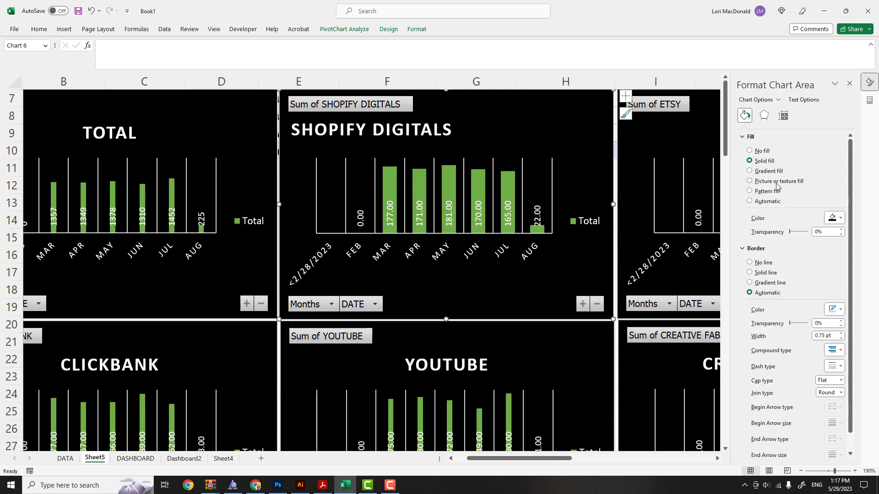
{"action": "left_click", "coordinate": [749, 171]}
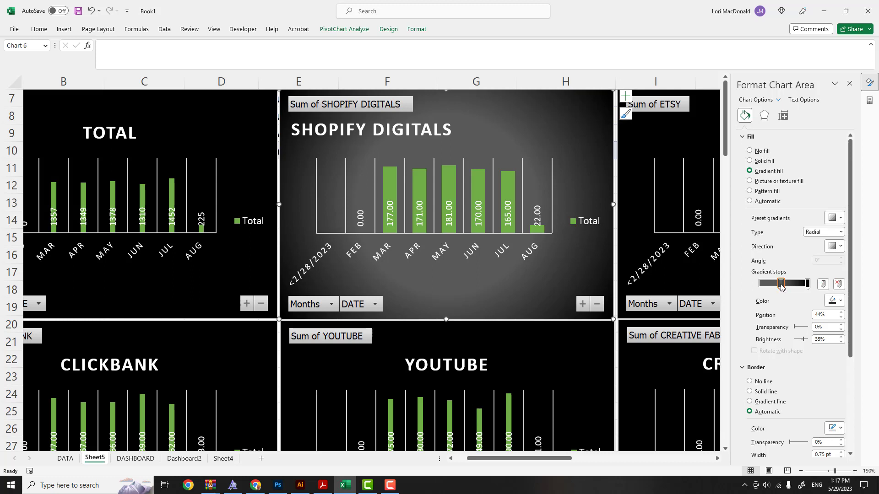
{"action": "left_click_drag", "start_coordinate": [780, 284], "coordinate": [769, 284]}
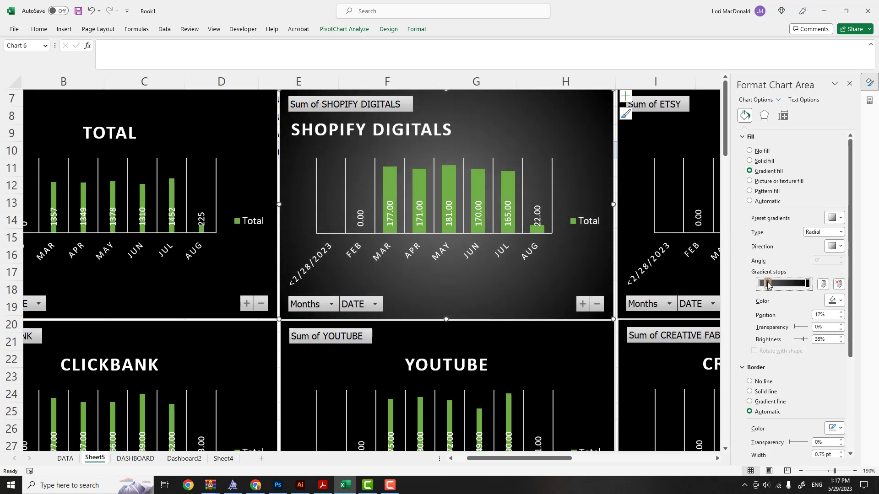
Try a light gray and a recent tan color on the 17% gradient stop of the SHOPIFY DIGITALS chart.
{"action": "left_click", "coordinate": [840, 302]}
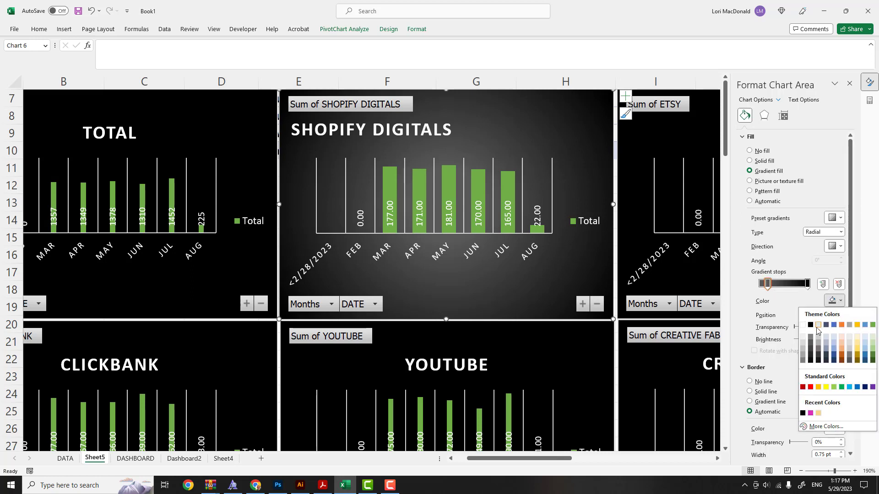
{"action": "left_click", "coordinate": [802, 338]}
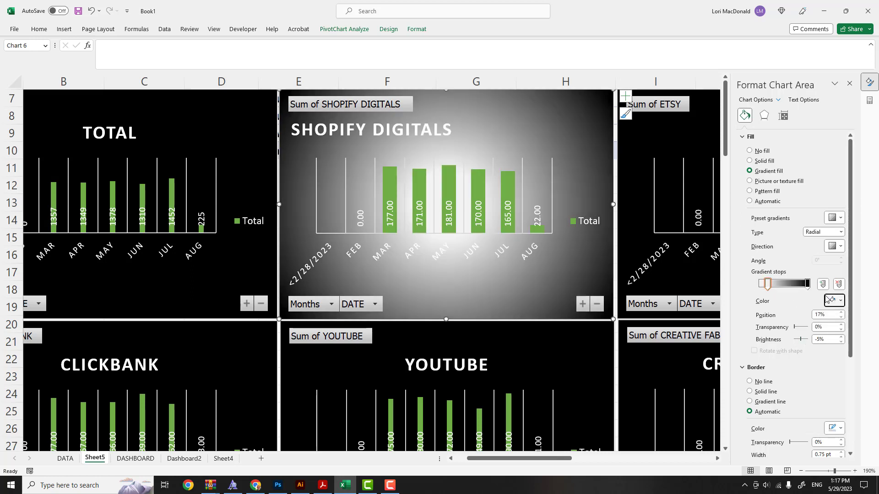
{"action": "left_click", "coordinate": [841, 302]}
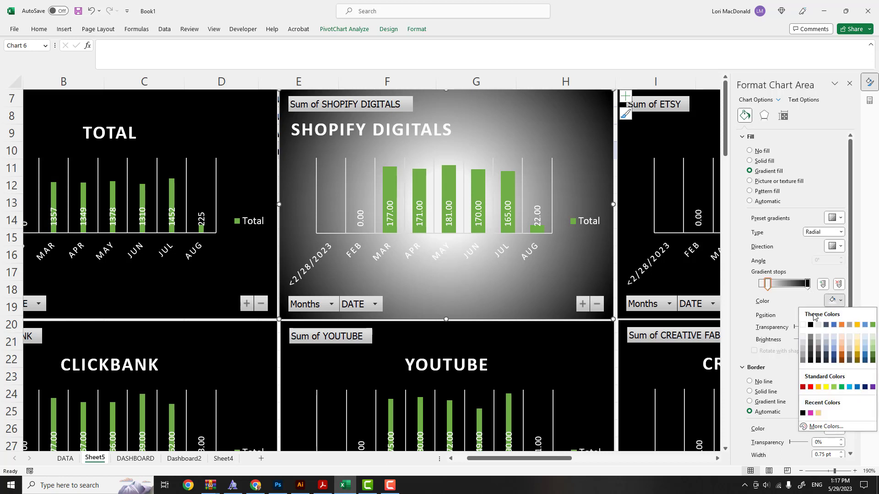
{"action": "left_click", "coordinate": [818, 413]}
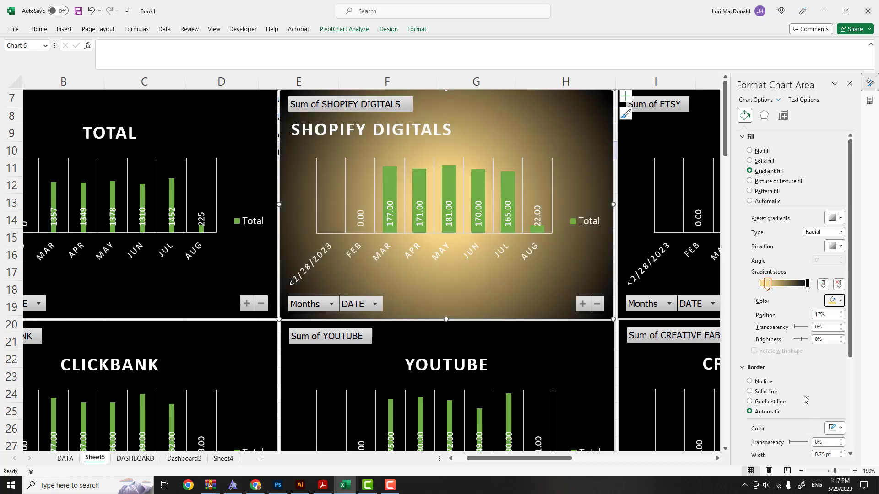
Set the 17% gradient stop of the SHOPIFY DIGITALS chart to a custom dark red color.
{"action": "left_click", "coordinate": [842, 302]}
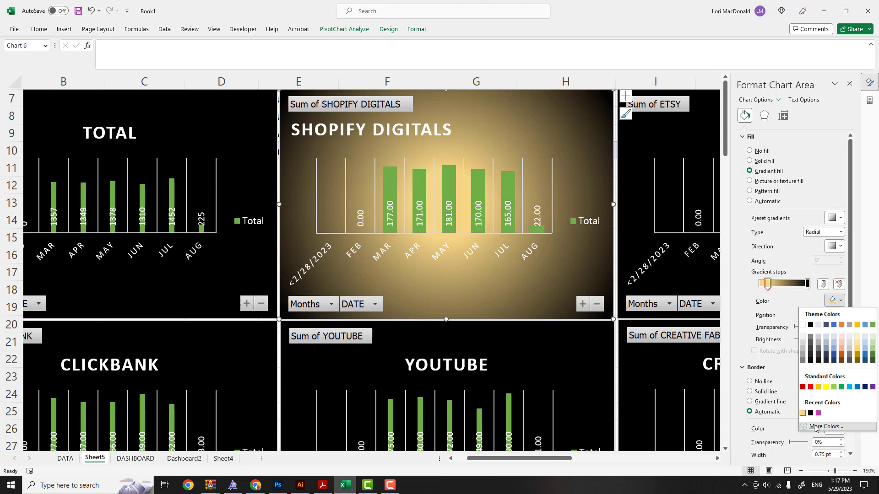
{"action": "left_click", "coordinate": [815, 427]}
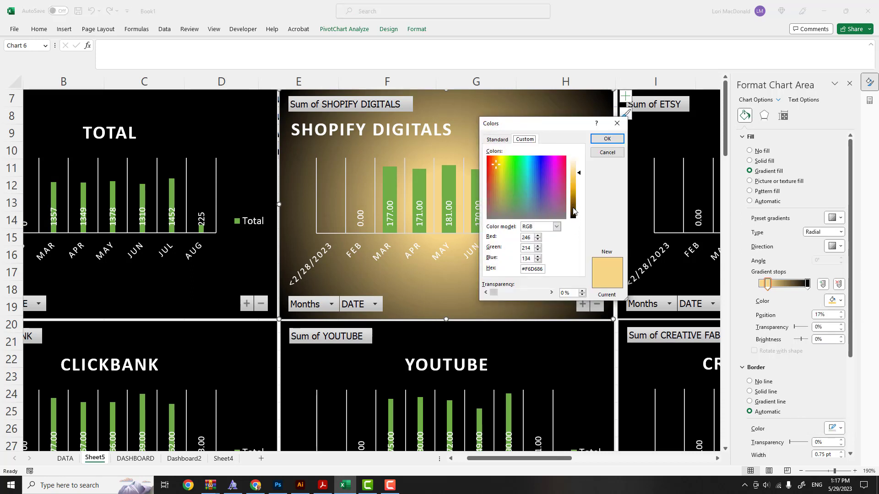
{"action": "left_click", "coordinate": [573, 218]}
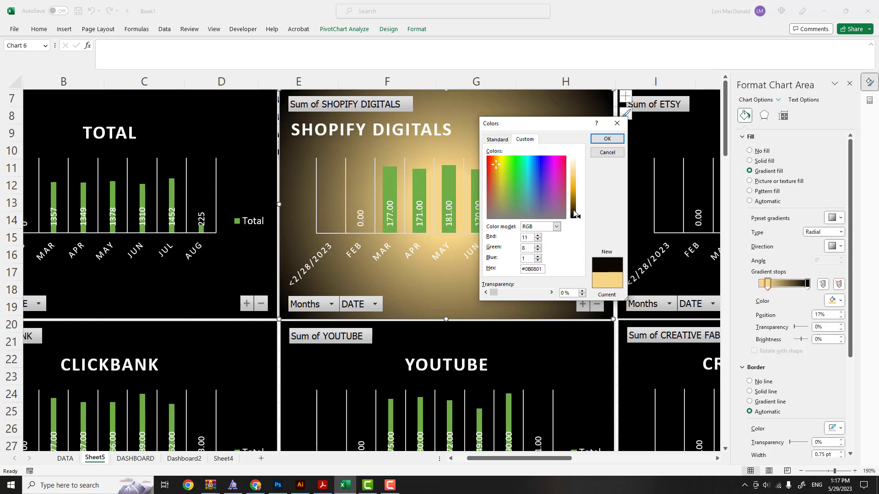
{"action": "left_click", "coordinate": [574, 210]}
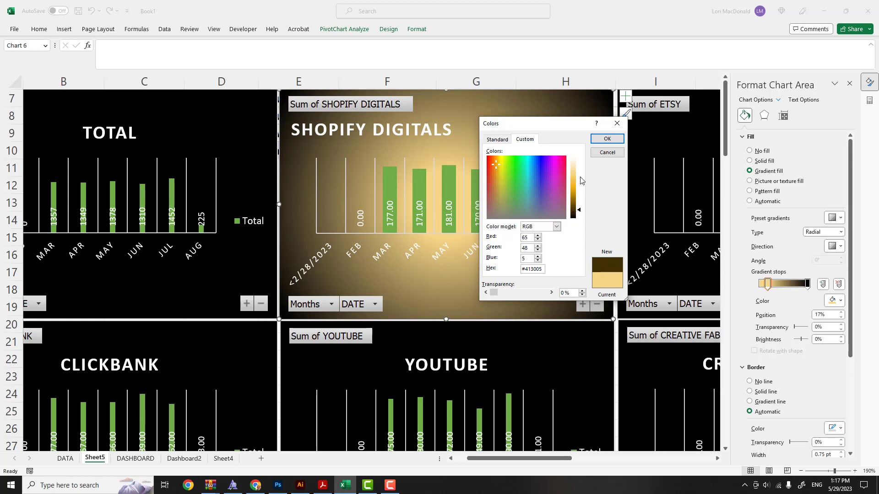
{"action": "left_click", "coordinate": [488, 171]}
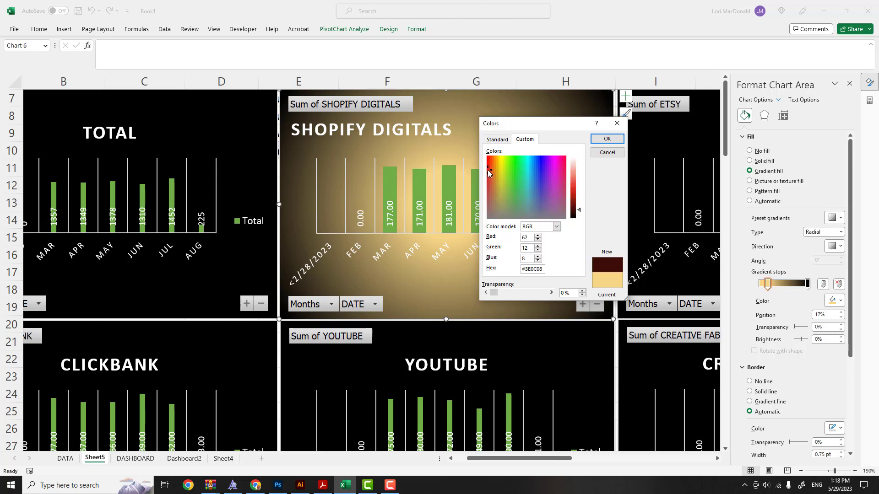
{"action": "left_click", "coordinate": [575, 213]}
{"action": "left_click", "coordinate": [573, 209]}
{"action": "left_click", "coordinate": [606, 140]}
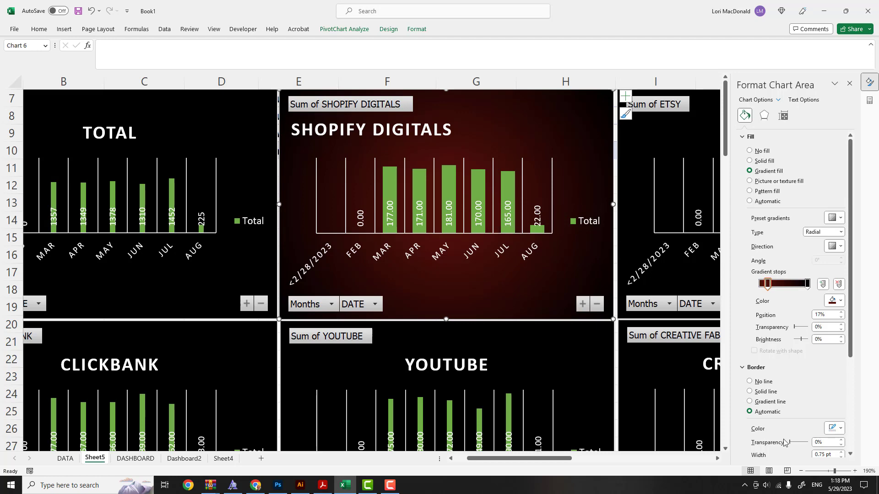
Add a gradient stop at 58% to the SHOPIFY DIGITALS chart area and color it a dark gray theme shade.
{"action": "left_click_drag", "start_coordinate": [835, 472], "coordinate": [838, 472]}
{"action": "scroll", "coordinate": [506, 304], "scroll_direction": "up", "scroll_amount": 1}
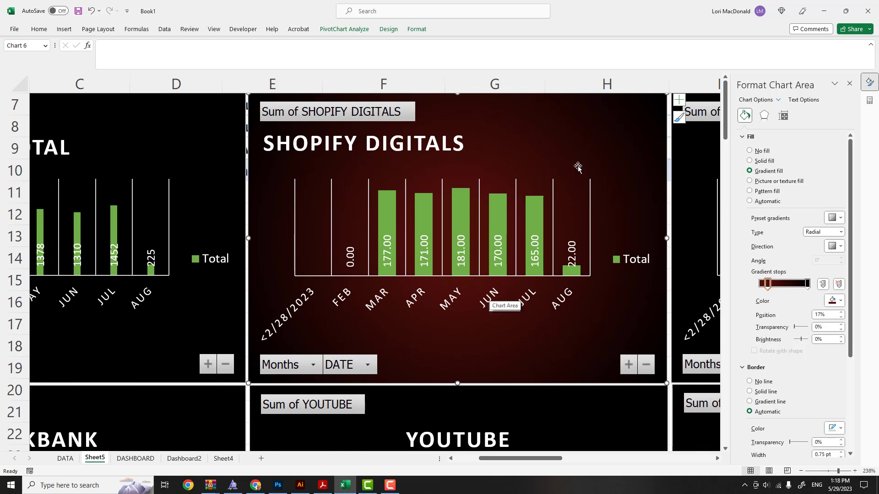
{"action": "left_click", "coordinate": [788, 289]}
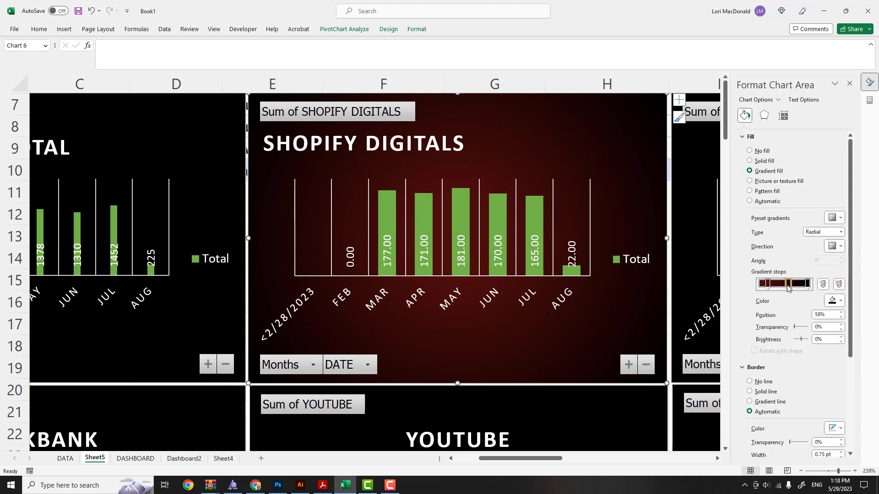
{"action": "left_click", "coordinate": [833, 300]}
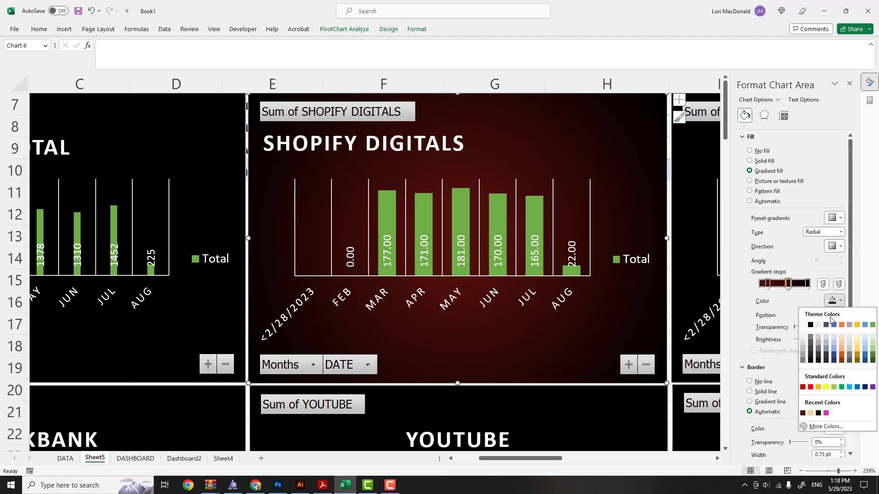
{"action": "left_click", "coordinate": [811, 344]}
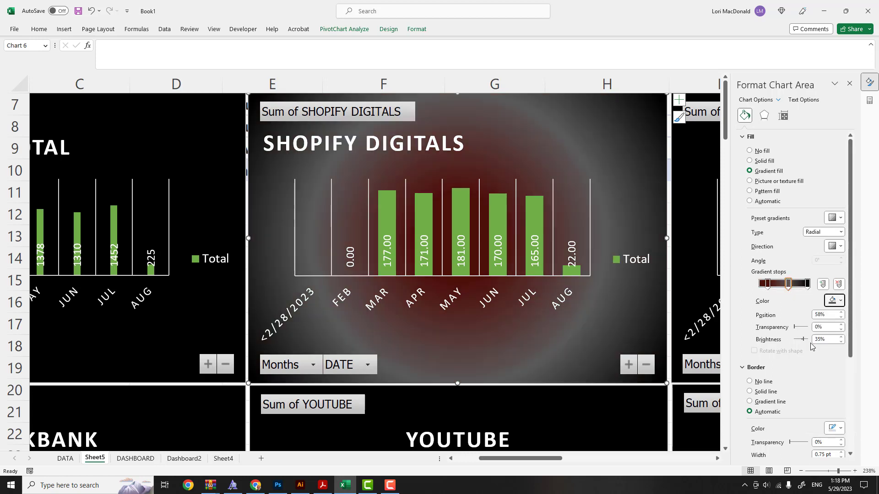
Set the 58% gradient stop of the SHOPIFY DIGITALS chart area to a custom dark red.
{"action": "left_click", "coordinate": [840, 301]}
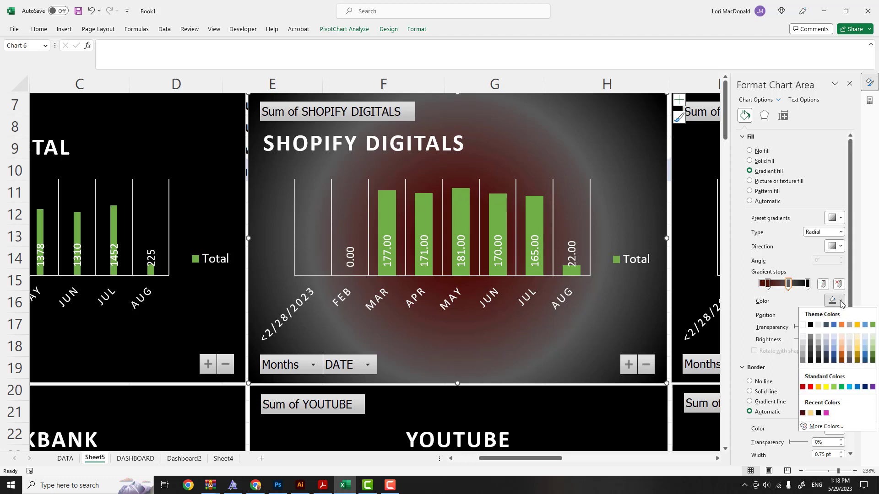
{"action": "left_click", "coordinate": [811, 426]}
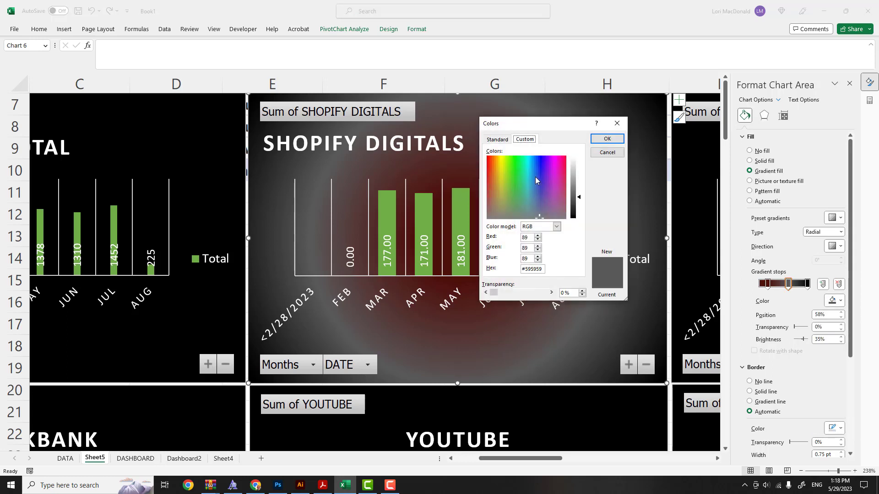
{"action": "left_click", "coordinate": [487, 171]}
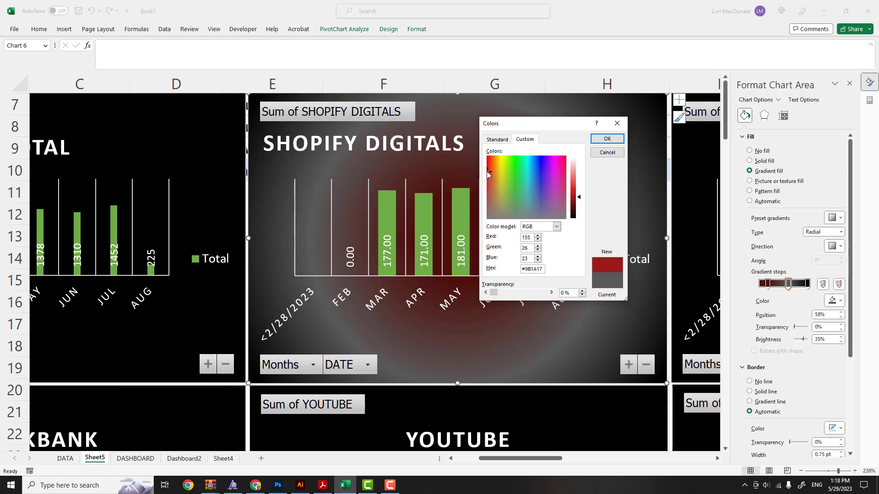
{"action": "left_click", "coordinate": [573, 187]}
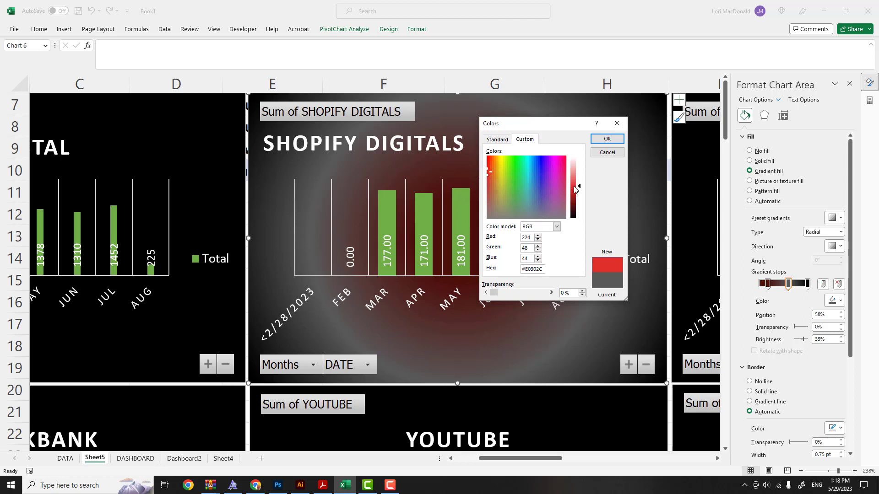
{"action": "left_click", "coordinate": [574, 197]}
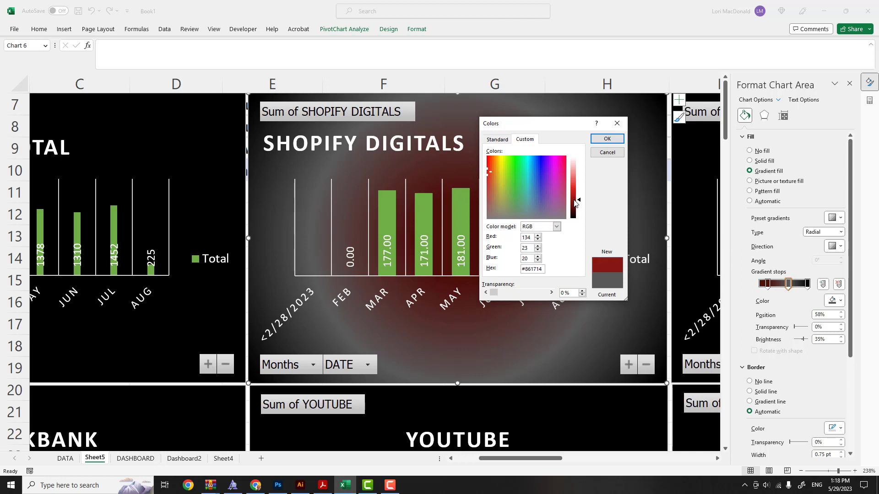
{"action": "left_click", "coordinate": [574, 204]}
{"action": "left_click", "coordinate": [601, 139]}
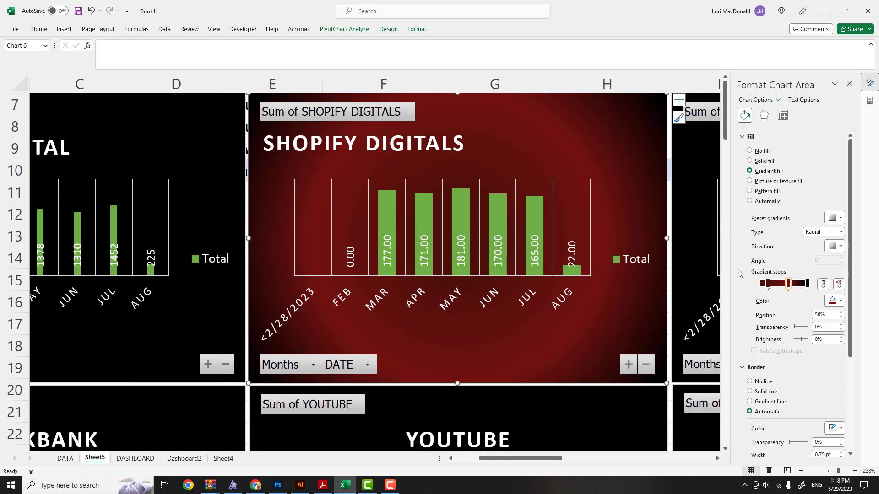
Rearrange the chart area's gradient stops to run from black to dark red and remove the middle stop at 52%.
{"action": "mouse_move", "coordinate": [792, 284]}
{"action": "left_mouse_down"}
{"action": "mouse_move", "coordinate": [756, 286]}
{"action": "mouse_move", "coordinate": [780, 284]}
{"action": "left_mouse_up"}
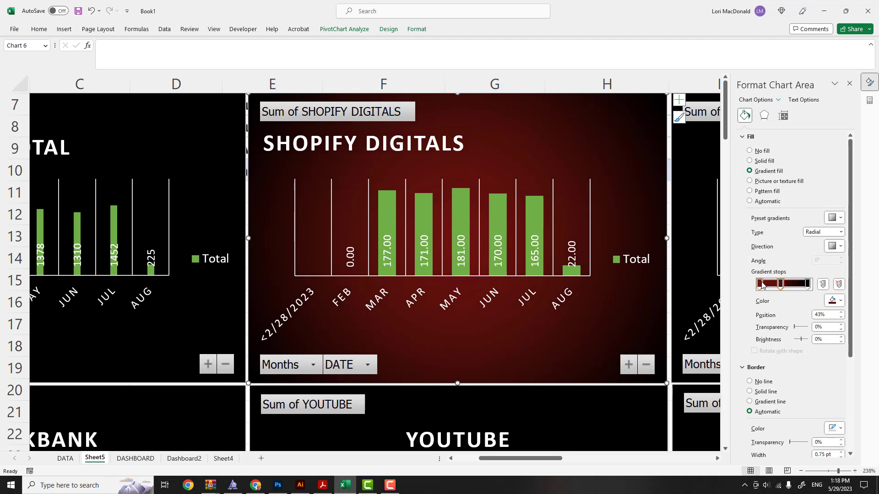
{"action": "left_click_drag", "start_coordinate": [759, 284], "coordinate": [785, 285]}
{"action": "left_click", "coordinate": [807, 284]}
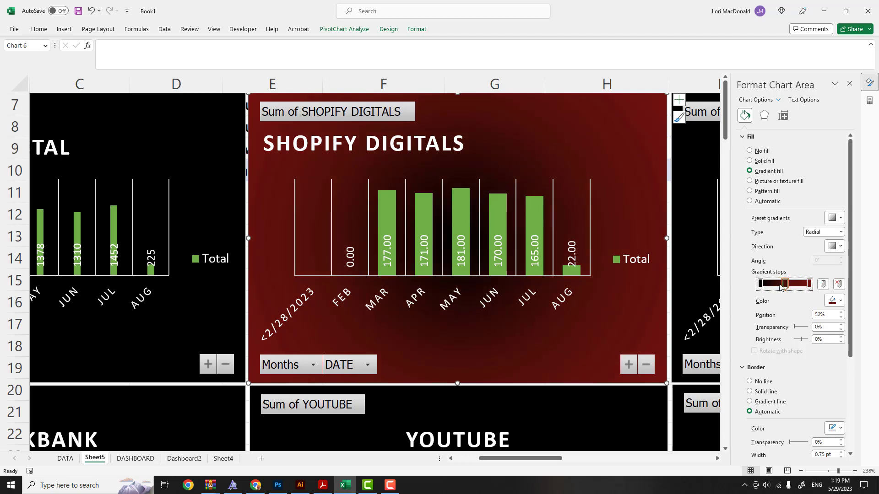
{"action": "left_click", "coordinate": [838, 285]}
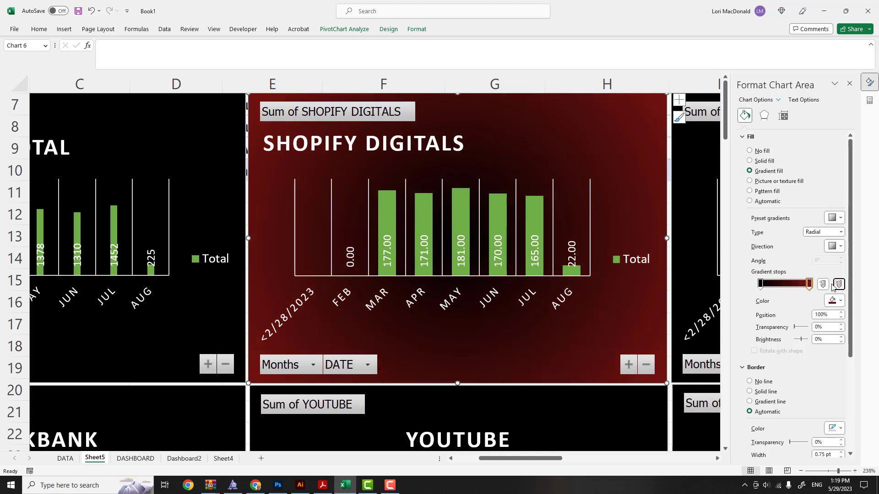
Place the chart area's dark red gradient stop at 100% and the black stop at 40%.
{"action": "left_click", "coordinate": [809, 284]}
{"action": "mouse_move", "coordinate": [809, 287]}
{"action": "left_mouse_down"}
{"action": "mouse_move", "coordinate": [781, 286]}
{"action": "mouse_move", "coordinate": [814, 286]}
{"action": "left_mouse_up"}
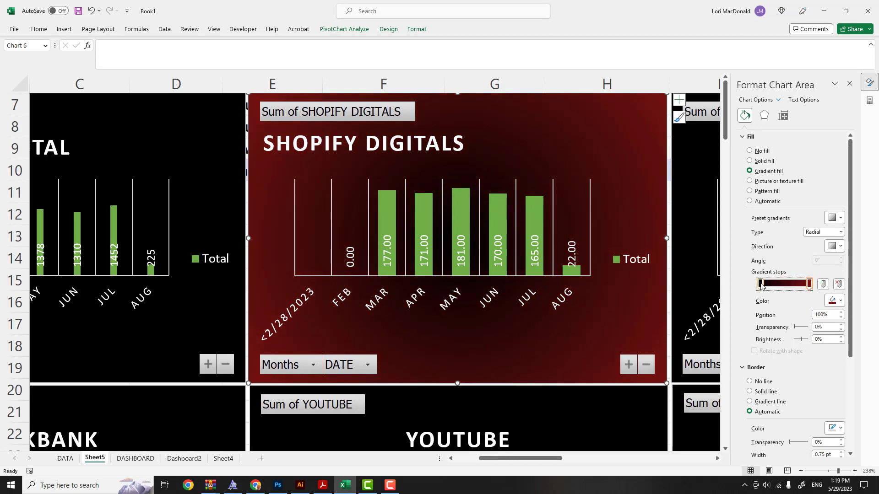
{"action": "left_click_drag", "start_coordinate": [760, 284], "coordinate": [790, 286]}
{"action": "mouse_move", "coordinate": [784, 284]}
{"action": "left_mouse_down"}
{"action": "mouse_move", "coordinate": [761, 286]}
{"action": "mouse_move", "coordinate": [781, 287]}
{"action": "left_mouse_up"}
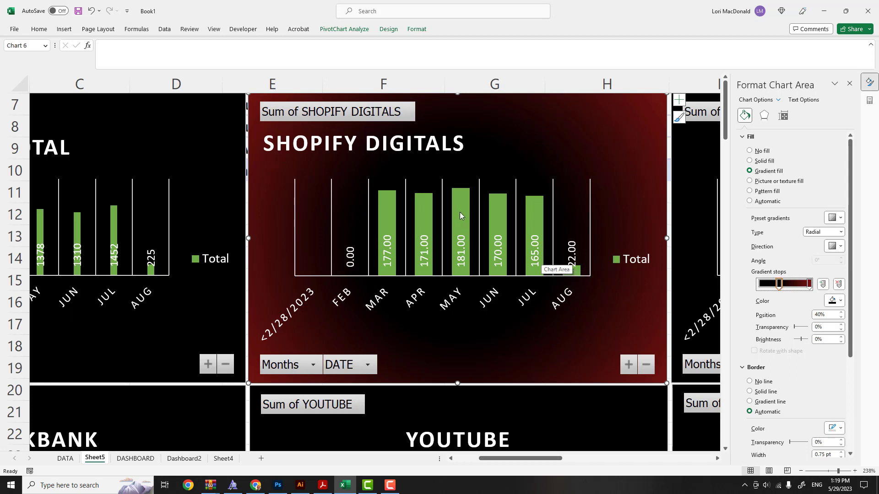
Try No fill on the SHOPIFY DIGITALS column series, and give the series a gradient fill.
{"action": "left_click", "coordinate": [388, 199]}
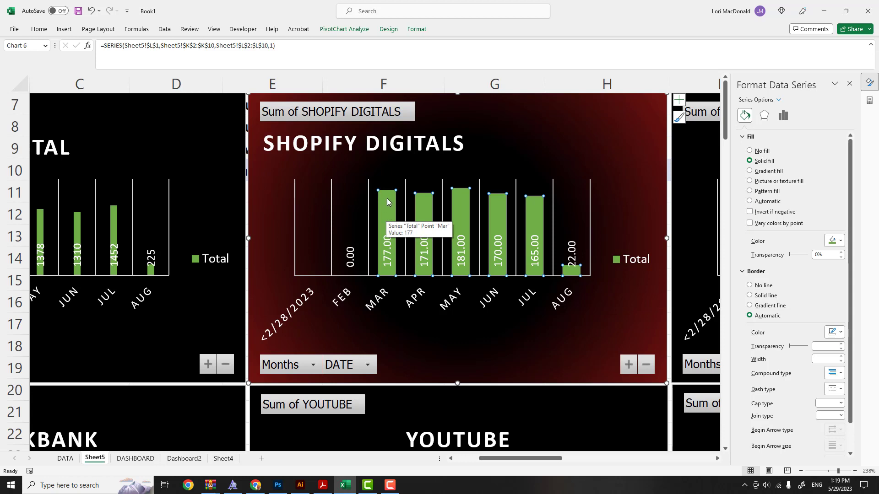
{"action": "left_click", "coordinate": [387, 199]}
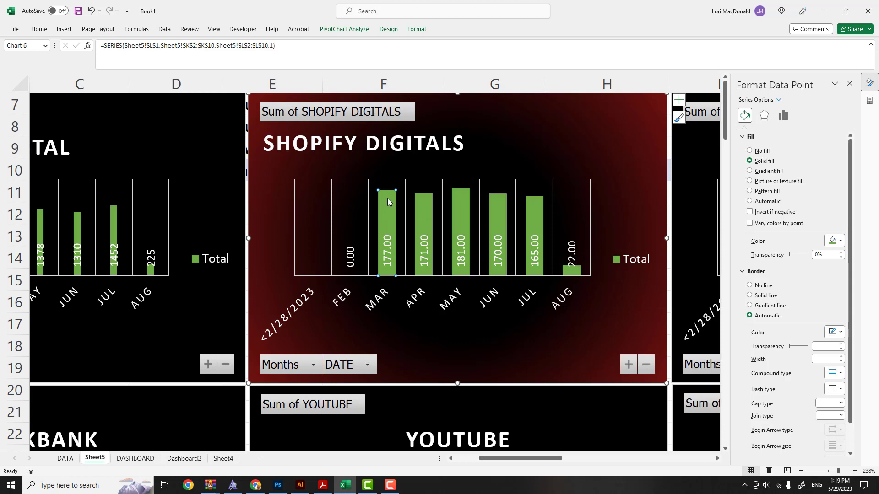
{"action": "left_click", "coordinate": [418, 209]}
{"action": "left_click", "coordinate": [618, 162]}
{"action": "left_click", "coordinate": [458, 207]}
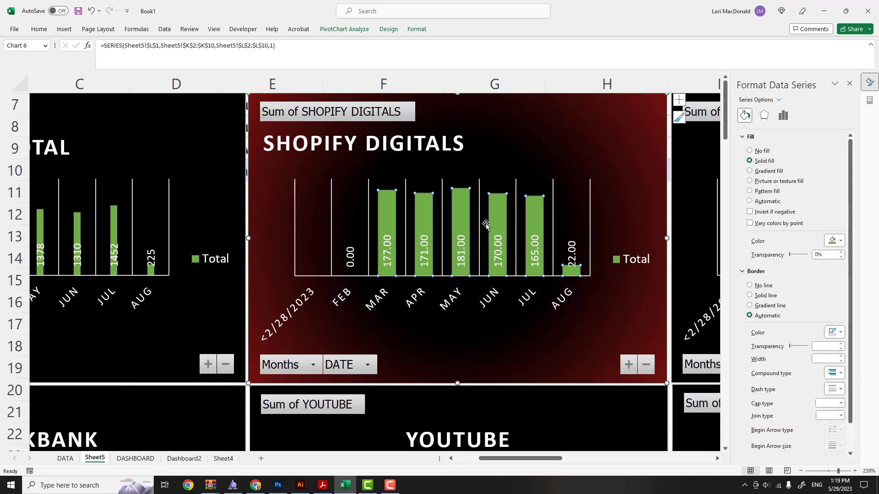
{"action": "left_click", "coordinate": [749, 151]}
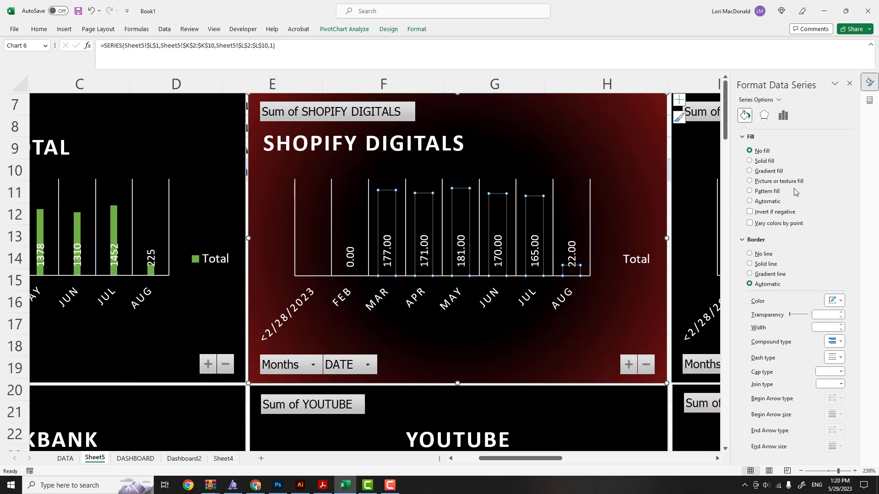
{"action": "left_click", "coordinate": [749, 172]}
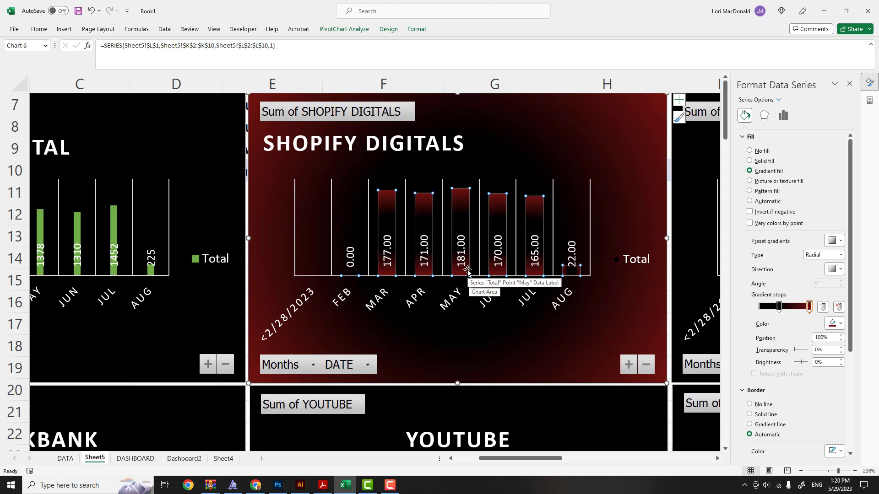
Make the column series gradient linear, try a 90° angle, and set the angle to 0°.
{"action": "left_click", "coordinate": [841, 255]}
{"action": "left_click", "coordinate": [813, 265]}
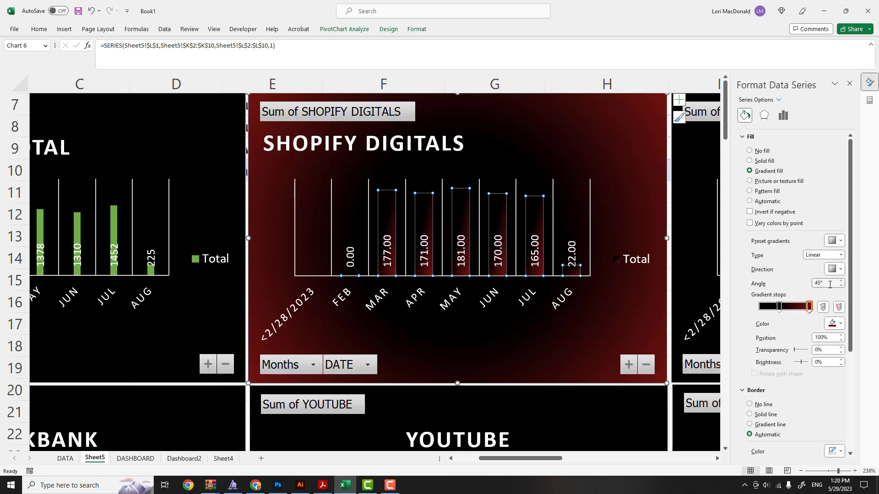
{"action": "left_click_drag", "start_coordinate": [833, 282], "coordinate": [762, 289]}
{"action": "type", "text": "90"}
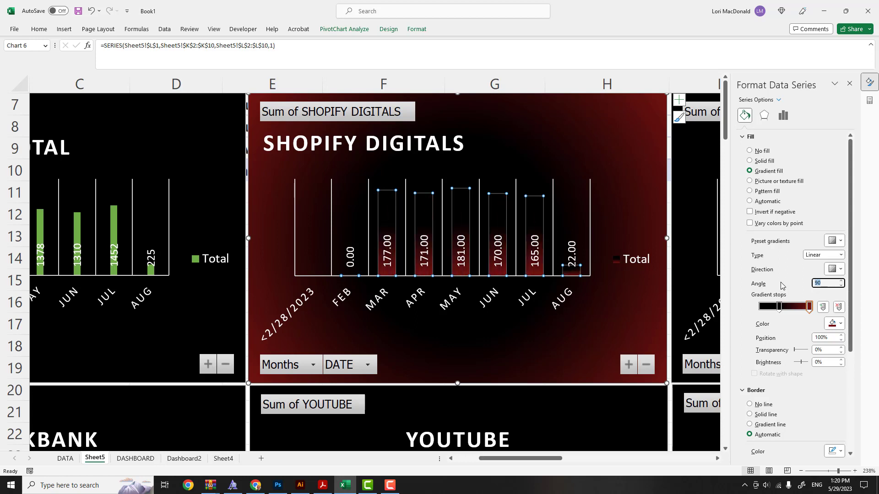
{"action": "type", "text": "0"}
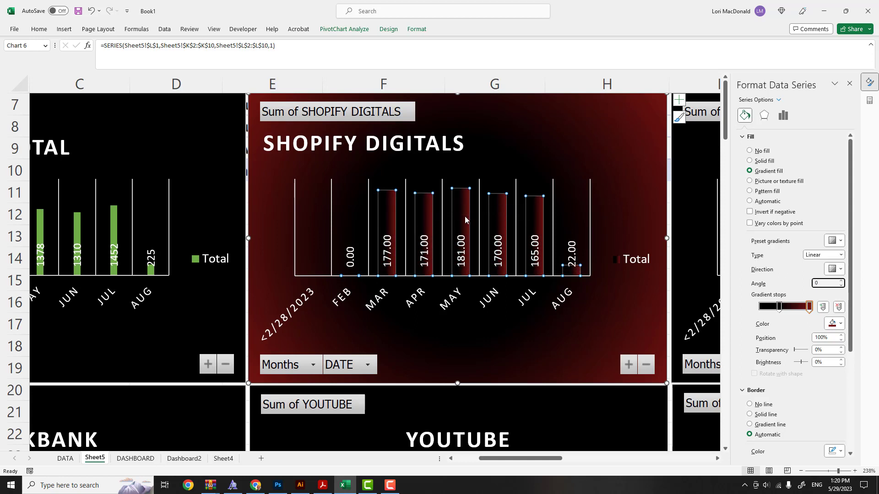
Position the columns' dark red gradient stop at 48% and set the end stop at 100% to black.
{"action": "left_click", "coordinate": [809, 308]}
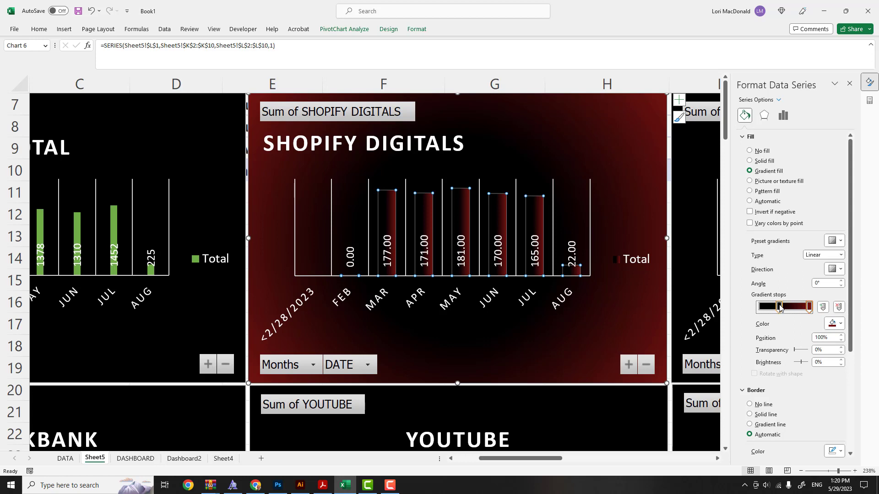
{"action": "mouse_move", "coordinate": [779, 307]}
{"action": "left_mouse_down"}
{"action": "mouse_move", "coordinate": [760, 307]}
{"action": "mouse_move", "coordinate": [783, 307]}
{"action": "left_mouse_up"}
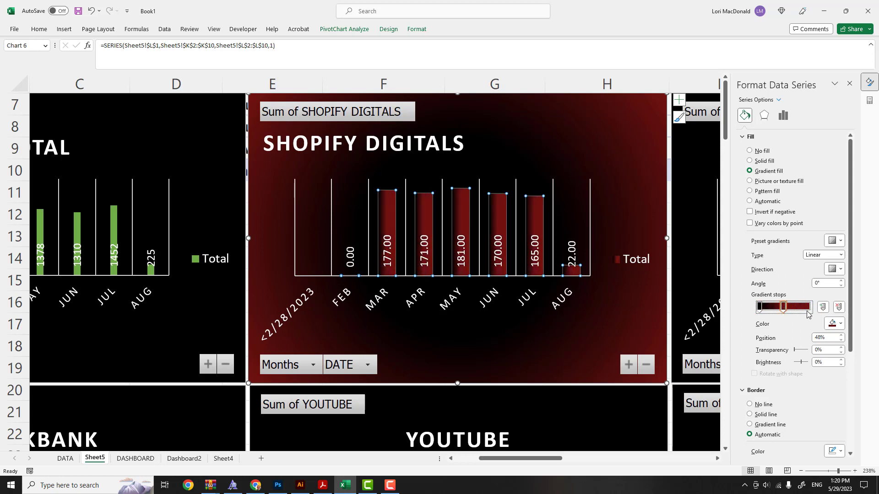
{"action": "left_click", "coordinate": [807, 308]}
{"action": "left_click_drag", "start_coordinate": [808, 308], "coordinate": [813, 308]}
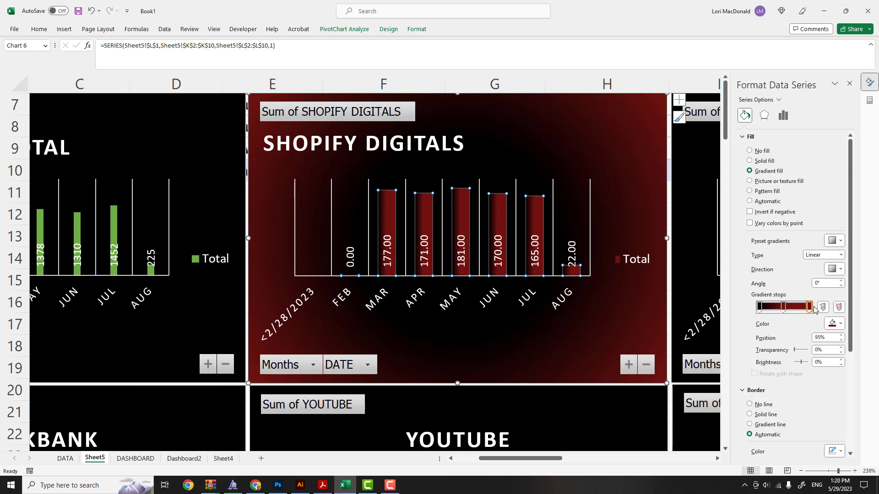
{"action": "left_click", "coordinate": [841, 325]}
{"action": "left_click", "coordinate": [810, 348]}
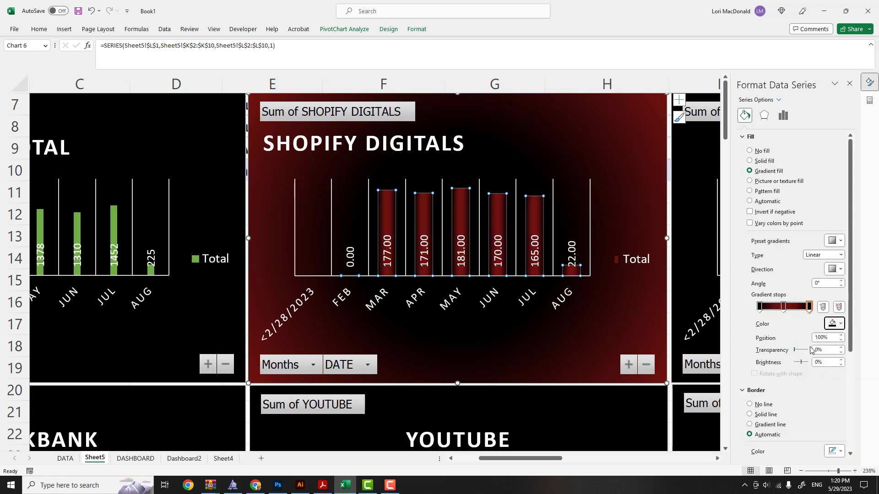
Try moving the columns' outer black gradient stops inward, with the end stop at 91%.
{"action": "left_click", "coordinate": [764, 308]}
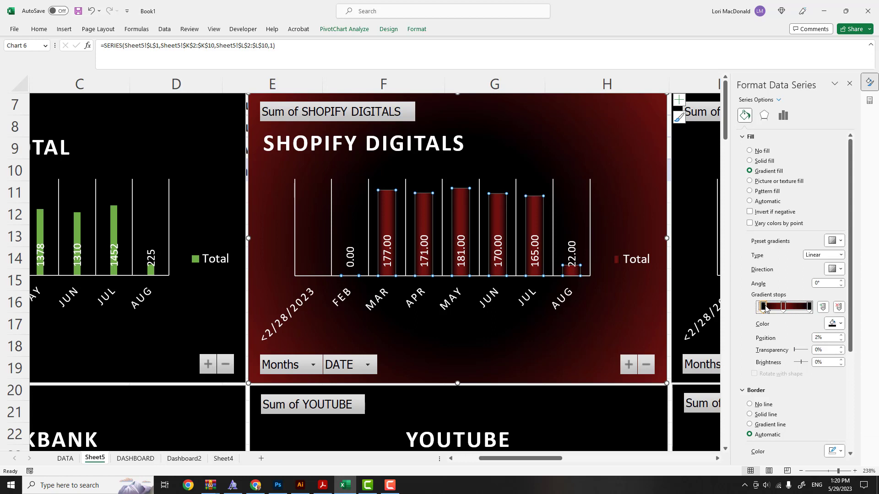
{"action": "left_click", "coordinate": [808, 307]}
{"action": "left_click_drag", "start_coordinate": [806, 307], "coordinate": [803, 308]}
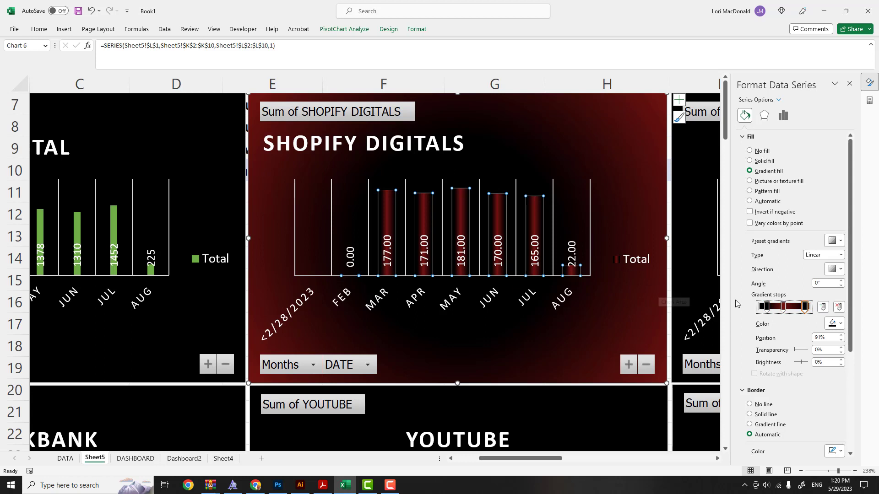
Change the columns' 48% gradient stop to the standard orange-gold color.
{"action": "left_click", "coordinate": [783, 307]}
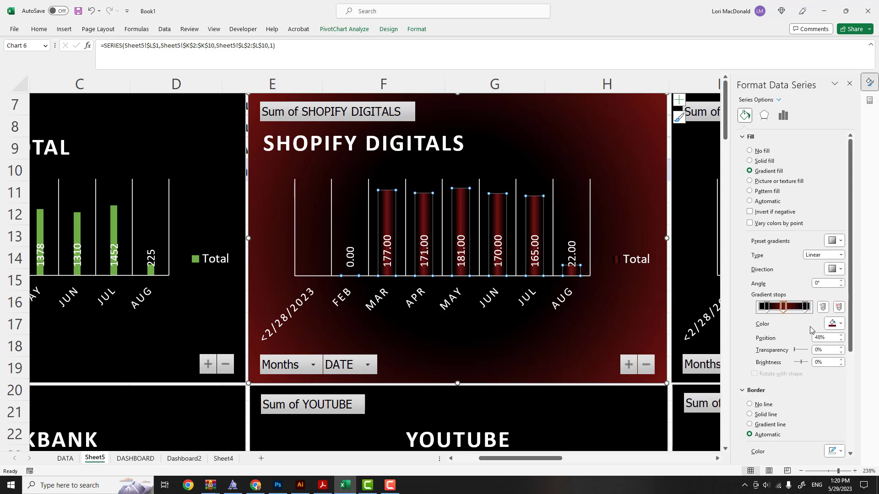
{"action": "left_click", "coordinate": [839, 323]}
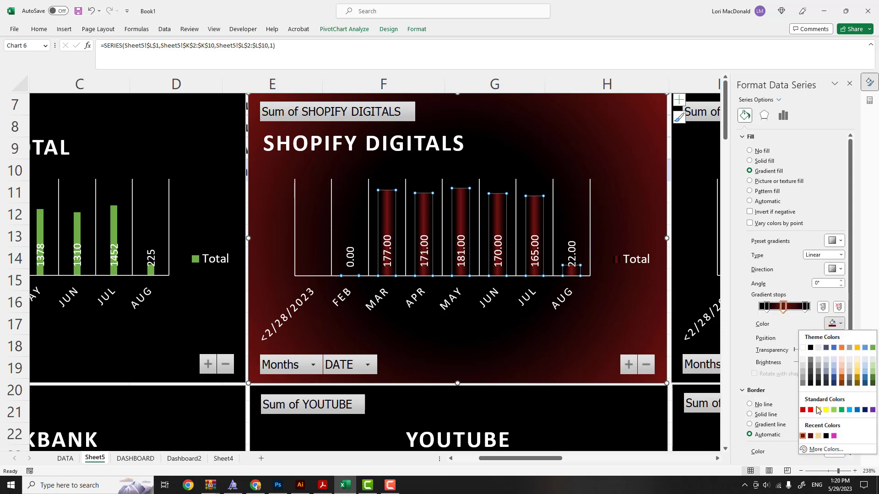
{"action": "left_click", "coordinate": [818, 410]}
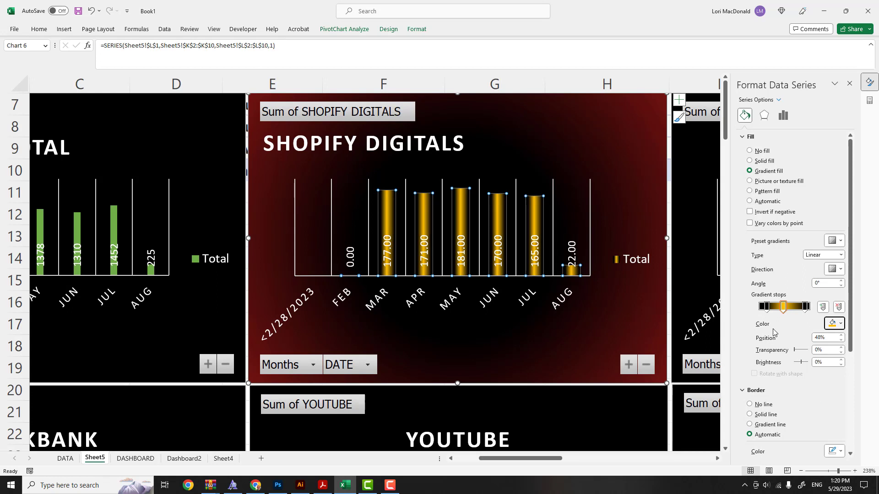
Spread the columns' black gradient stops out to both ends of the gradient, with the last one at 100%.
{"action": "left_click", "coordinate": [757, 307]}
{"action": "left_click_drag", "start_coordinate": [756, 309], "coordinate": [809, 308]}
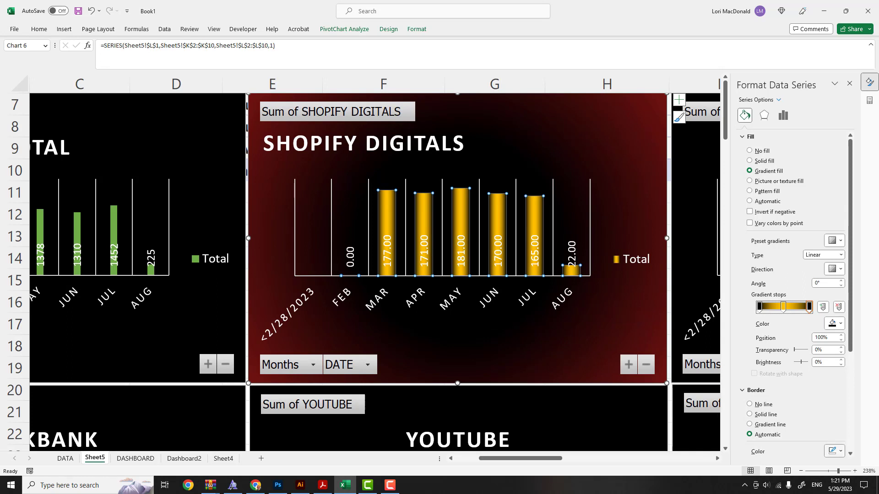
{"action": "left_click", "coordinate": [840, 473]}
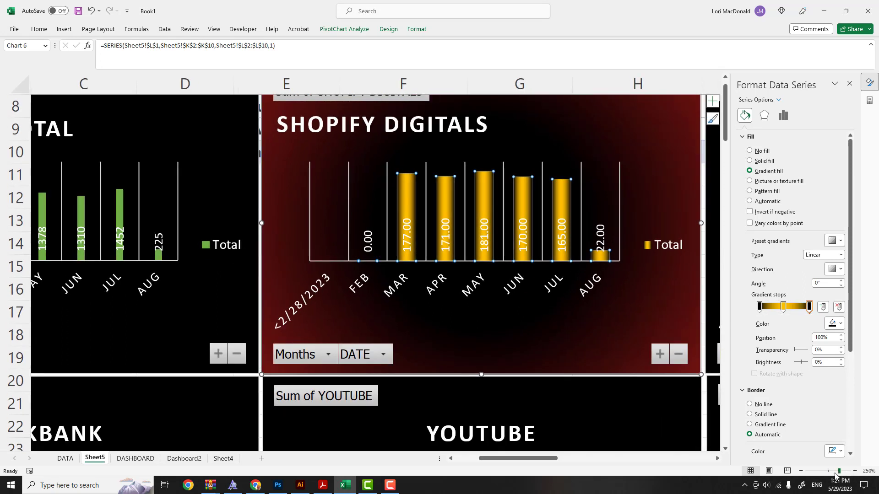
{"action": "left_click_drag", "start_coordinate": [840, 474], "coordinate": [832, 474]}
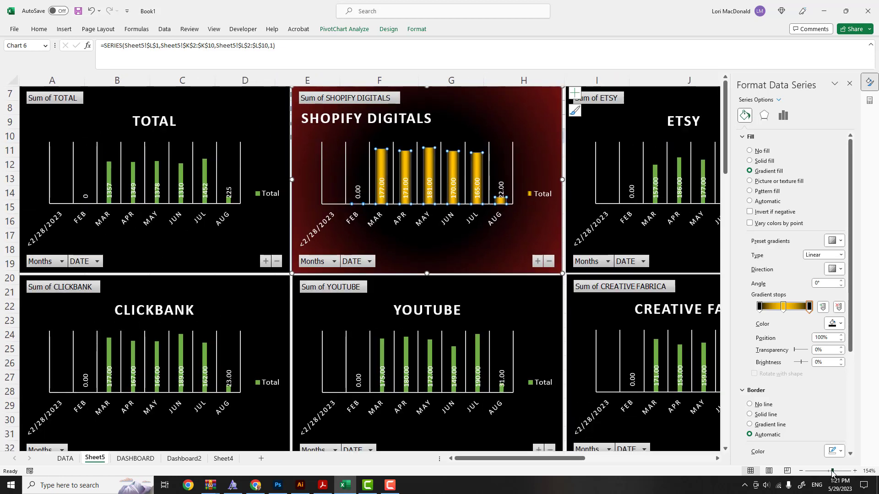
Save the restyled SHOPIFY DIGITALS chart as a chart template named RED BLACK WITH GOLD BARS.
{"action": "left_click_drag", "start_coordinate": [832, 474], "coordinate": [830, 474]}
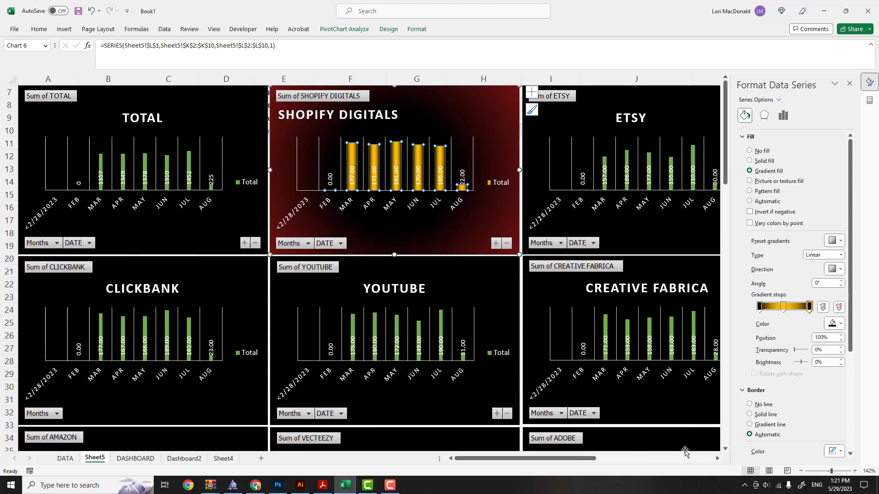
{"action": "left_click", "coordinate": [801, 471]}
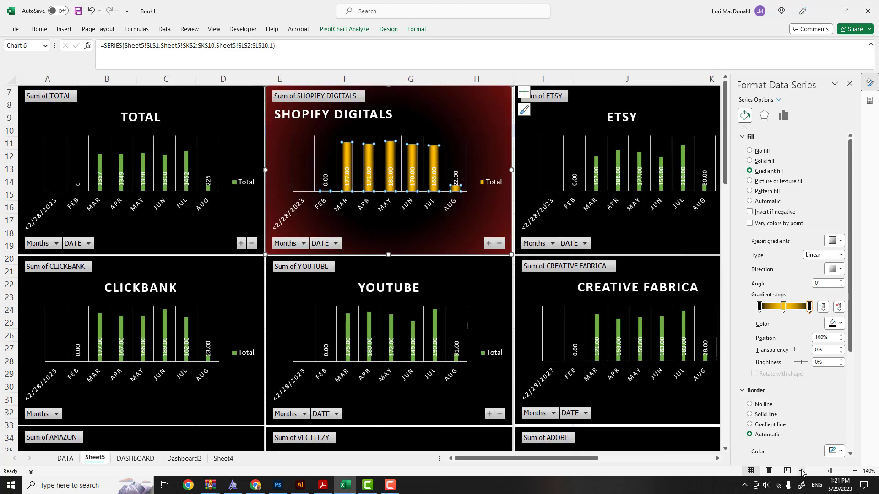
{"action": "left_click", "coordinate": [801, 472]}
{"action": "left_click", "coordinate": [801, 471]}
{"action": "left_click", "coordinate": [801, 472]}
{"action": "left_click", "coordinate": [801, 471]}
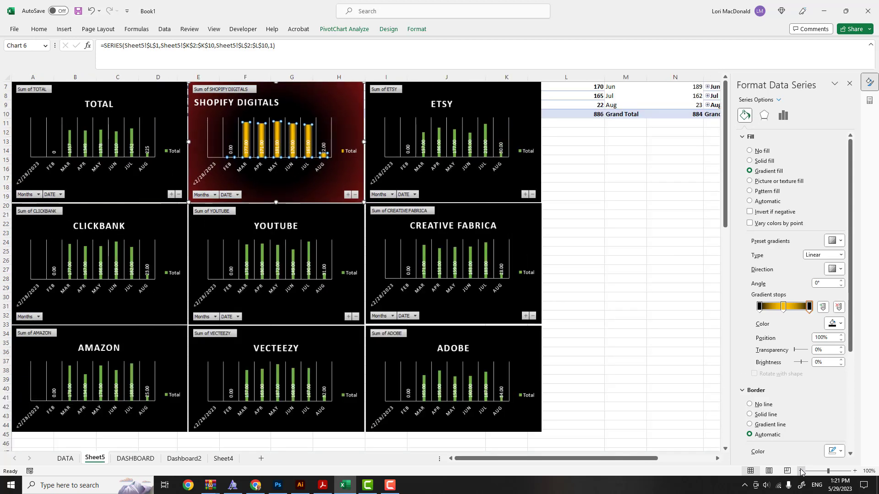
{"action": "left_click", "coordinate": [619, 169]}
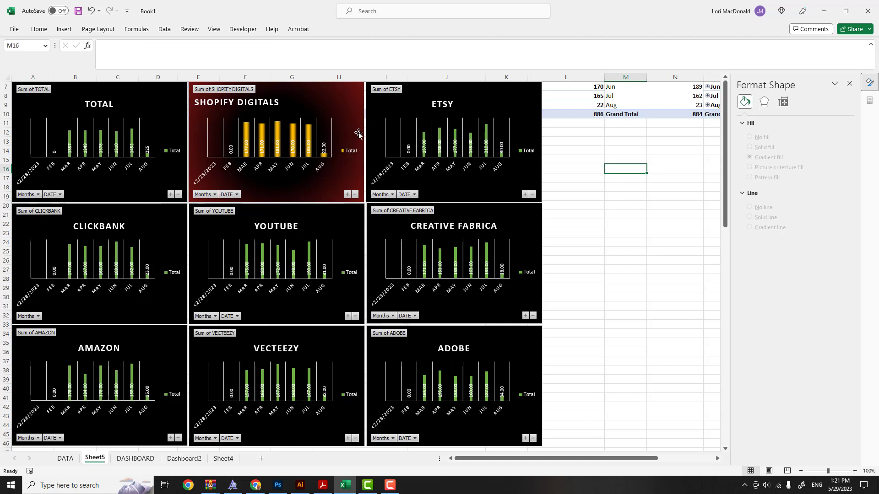
{"action": "left_click", "coordinate": [348, 91]}
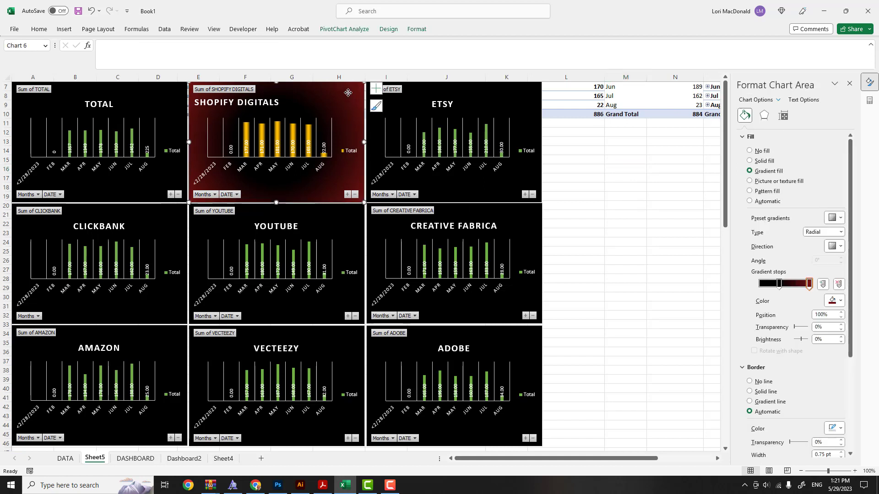
{"action": "right_click", "coordinate": [348, 92]}
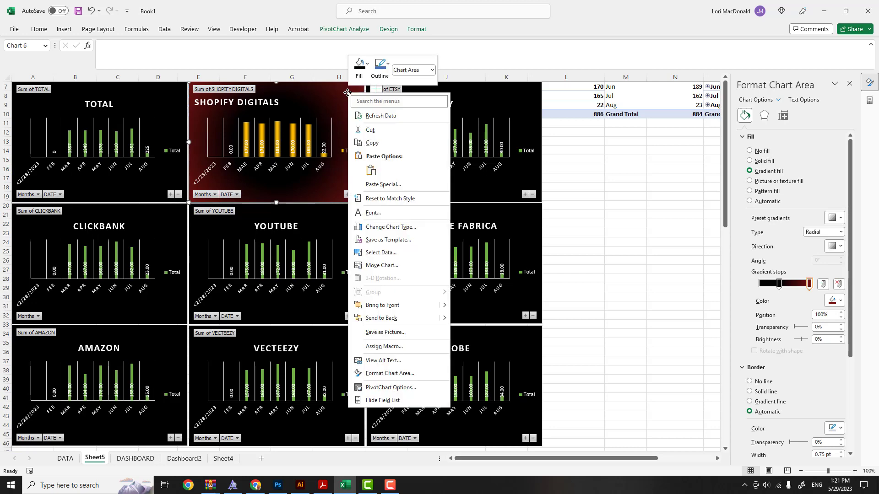
{"action": "left_click", "coordinate": [377, 240]}
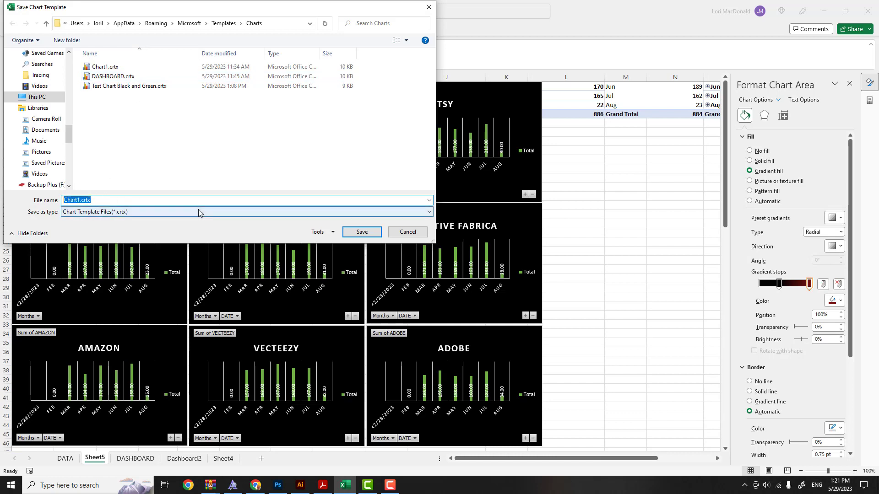
{"action": "type", "text": "RED BLACK WITH GOLD BARS"}
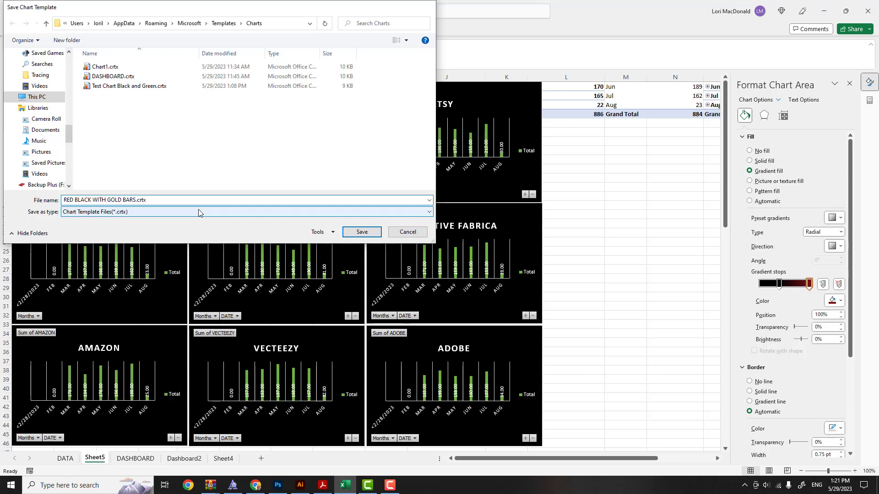
{"action": "key", "text": "Return"}
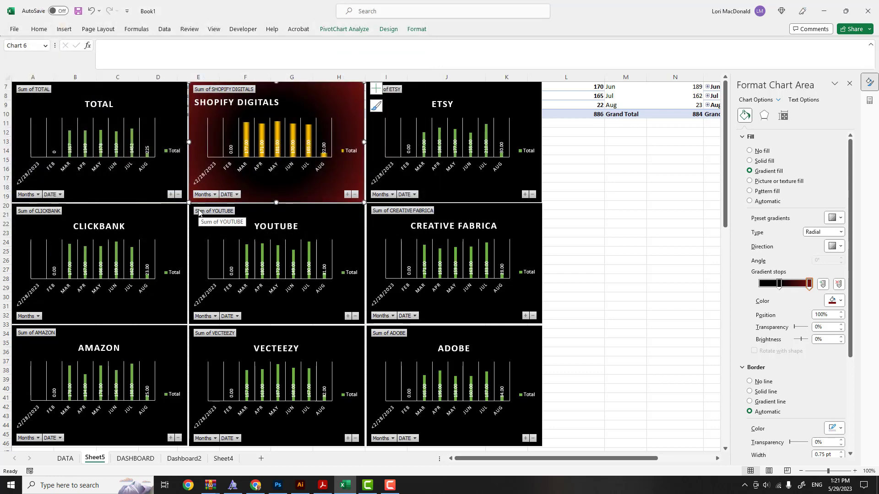
Apply the RED BLACK WITH GOLD BARS template to the TOTAL chart.
{"action": "right_click", "coordinate": [162, 176]}
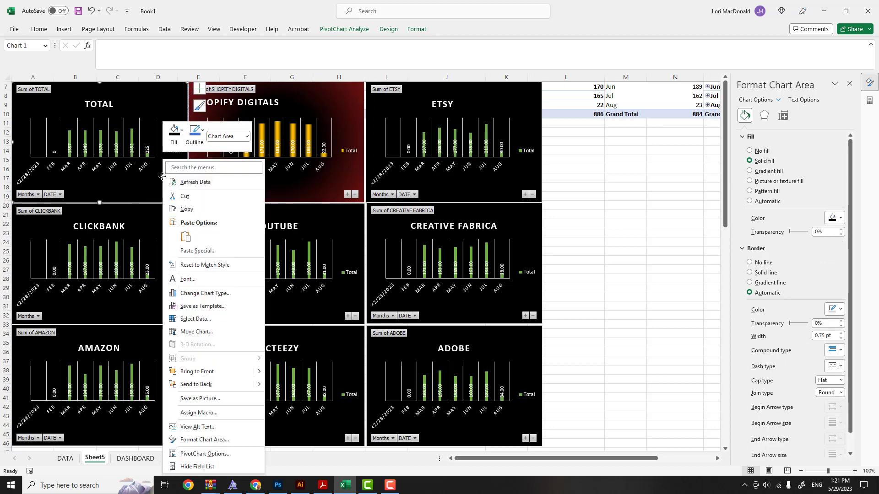
{"action": "left_click", "coordinate": [203, 293]}
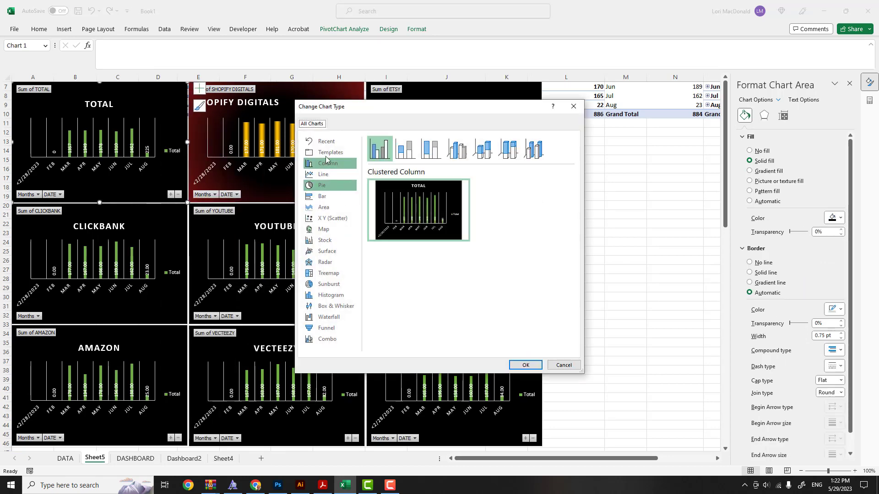
{"action": "left_click", "coordinate": [325, 153]}
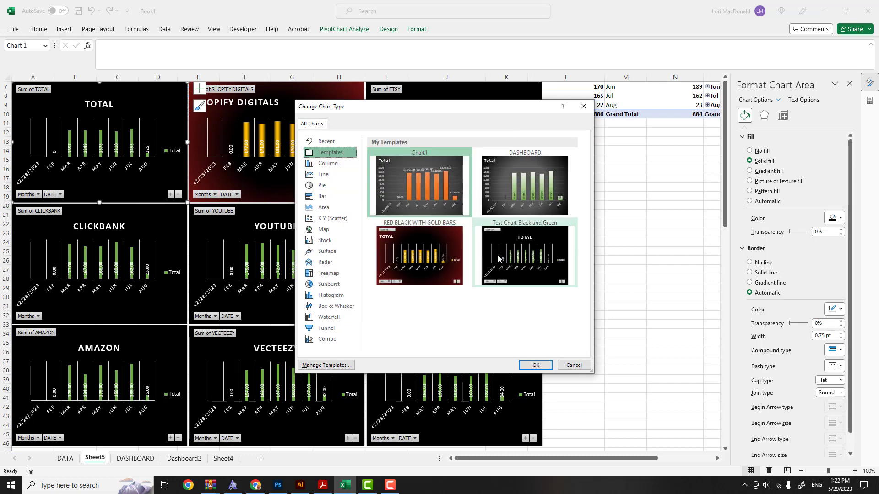
{"action": "left_click", "coordinate": [424, 260]}
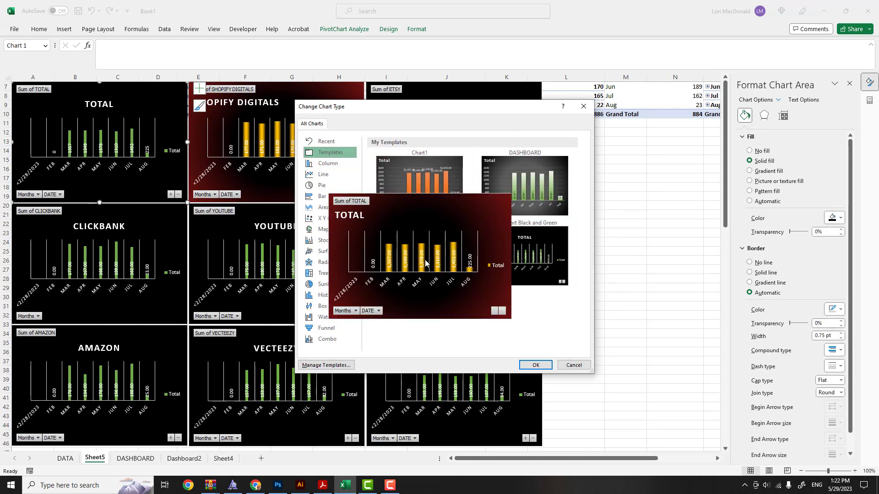
{"action": "left_click", "coordinate": [536, 365]}
Apply the RED BLACK WITH GOLD BARS template to the ETSY chart.
{"action": "right_click", "coordinate": [480, 193]}
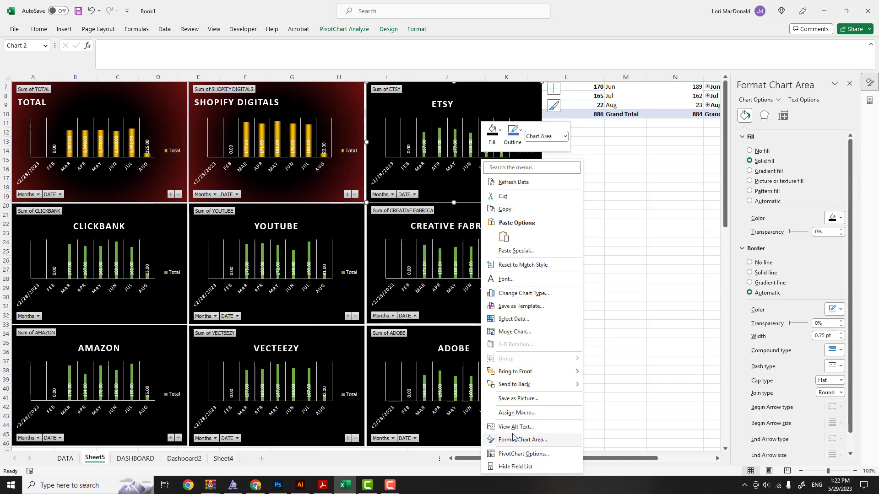
{"action": "left_click", "coordinate": [521, 294]}
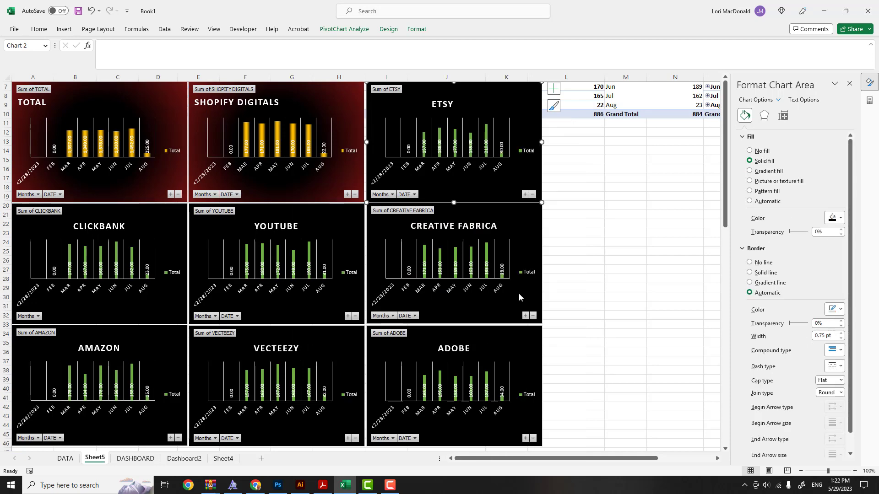
{"action": "left_click", "coordinate": [330, 152]}
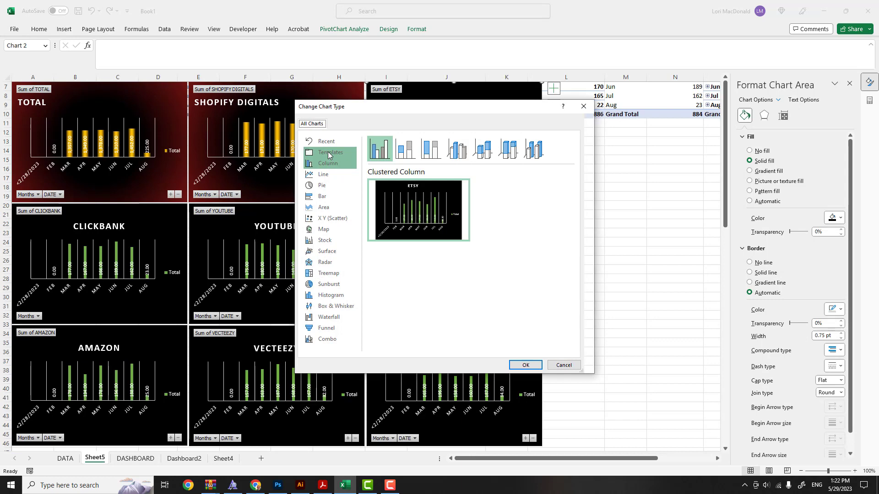
{"action": "left_click", "coordinate": [424, 257]}
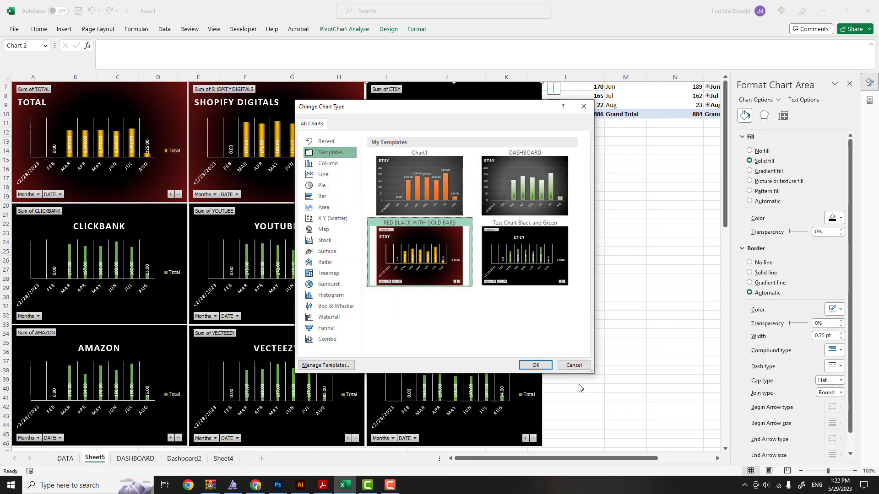
{"action": "left_click", "coordinate": [535, 365]}
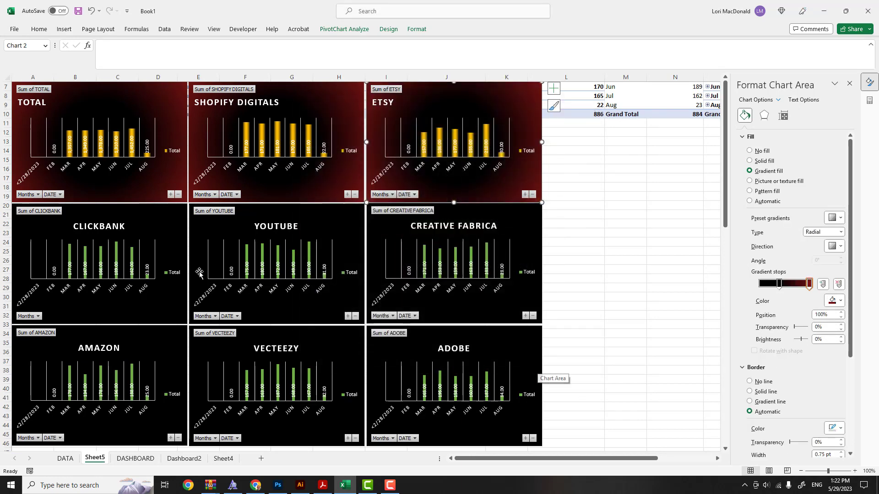
Apply the RED BLACK WITH GOLD BARS template to the CLICKBANK chart.
{"action": "left_click", "coordinate": [169, 220]}
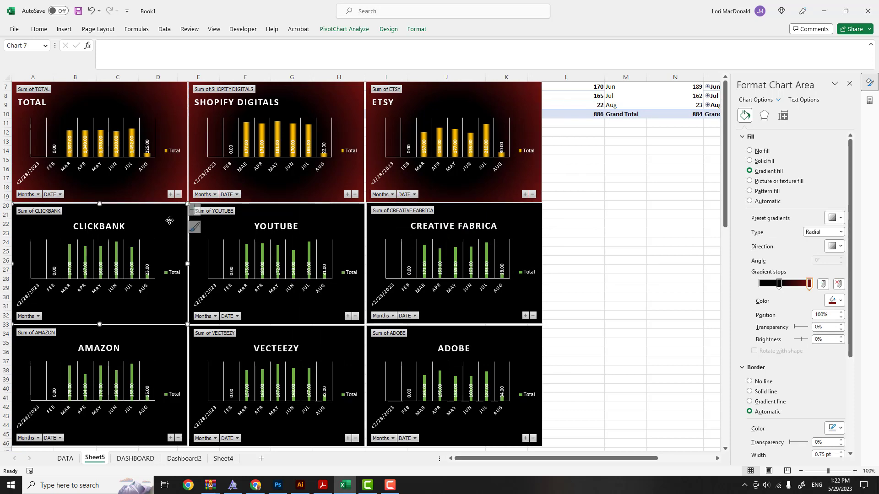
{"action": "right_click", "coordinate": [169, 221]}
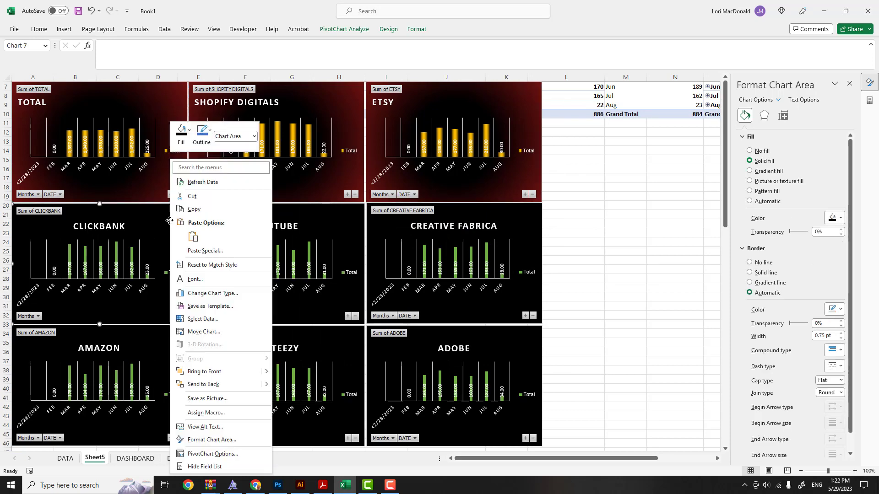
{"action": "left_click", "coordinate": [201, 293]}
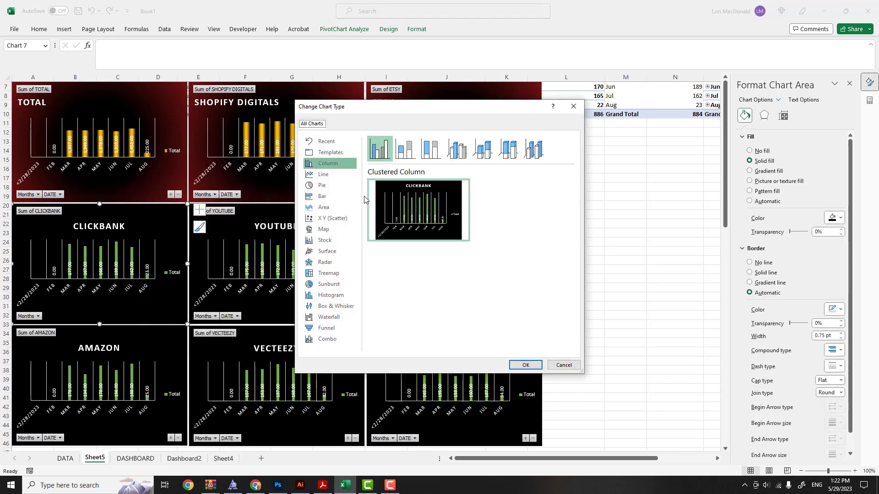
{"action": "left_click", "coordinate": [329, 153]}
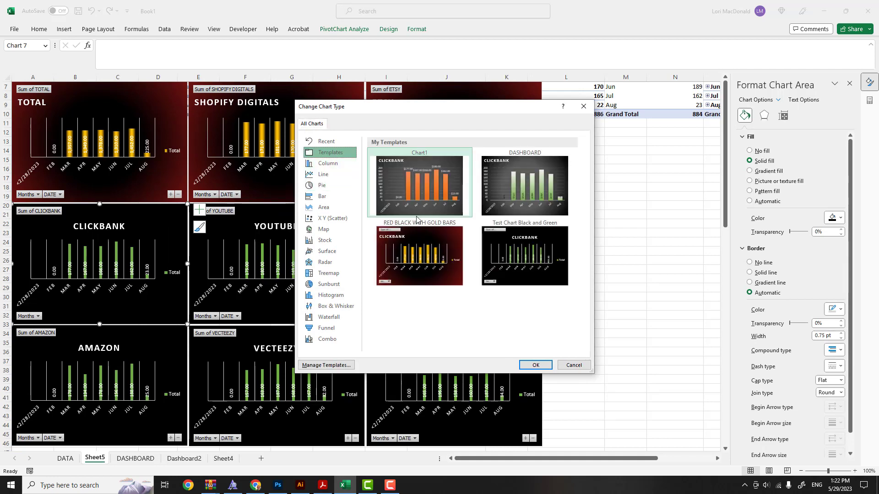
{"action": "left_click", "coordinate": [419, 254]}
{"action": "left_click", "coordinate": [534, 365]}
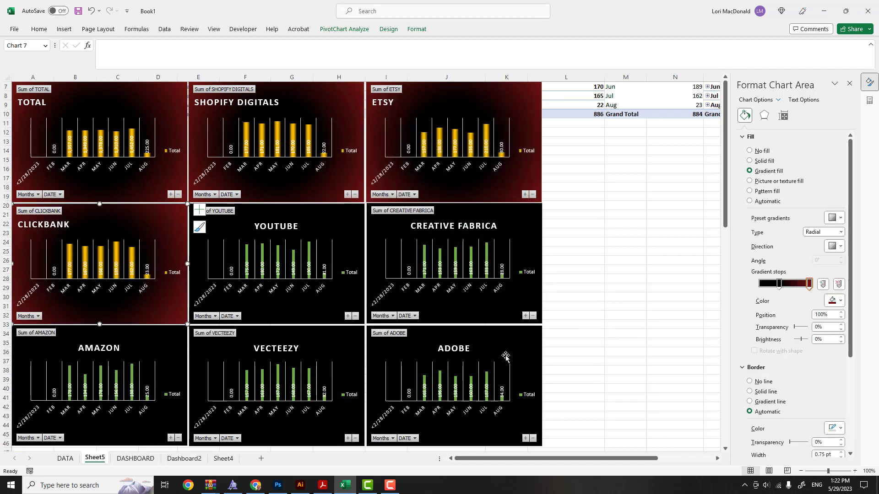
Apply the RED BLACK WITH GOLD BARS template to the YOUTUBE chart.
{"action": "left_click", "coordinate": [327, 227]}
{"action": "right_click", "coordinate": [327, 227]}
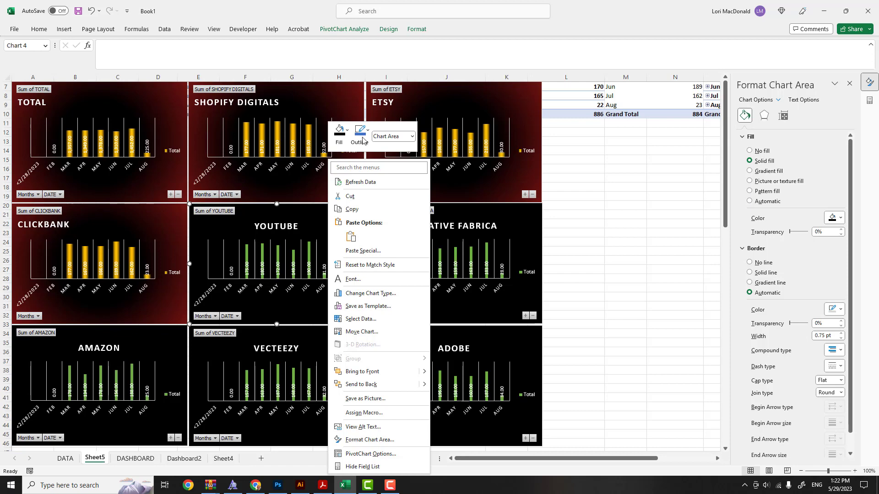
{"action": "left_click", "coordinate": [359, 293]}
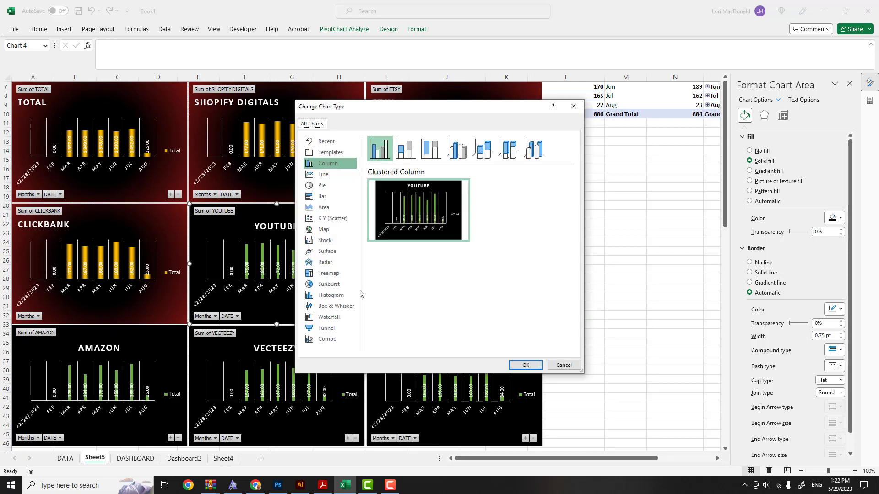
{"action": "left_click", "coordinate": [330, 152]}
{"action": "left_click", "coordinate": [429, 261]}
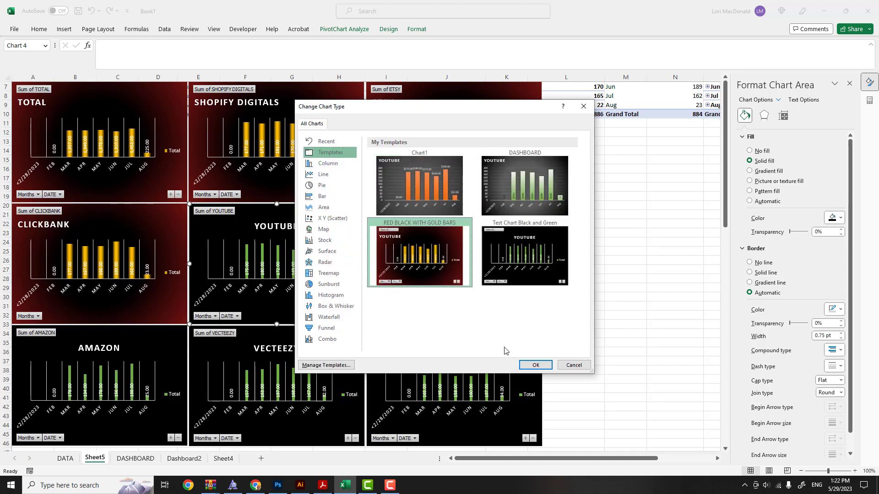
{"action": "left_click", "coordinate": [534, 365]}
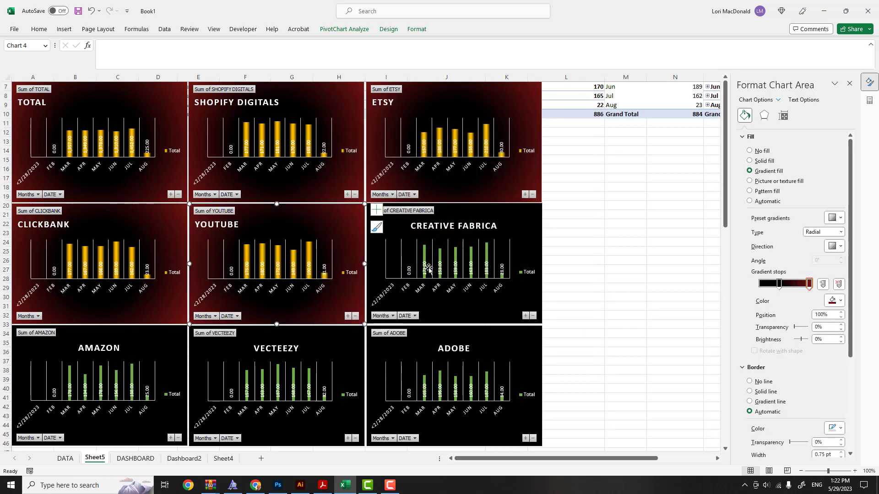
Apply the Chart1 template to the CREATIVE FABRICA chart.
{"action": "right_click", "coordinate": [499, 229]}
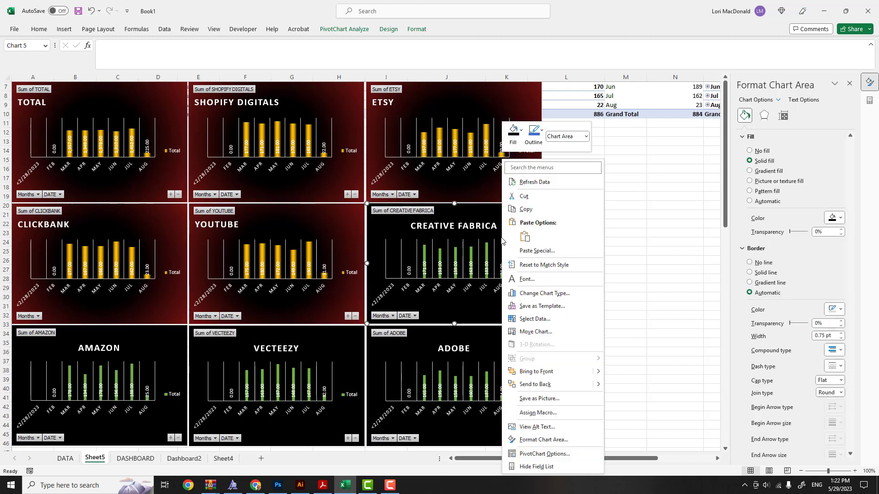
{"action": "left_click", "coordinate": [537, 293]}
{"action": "mouse_move", "coordinate": [389, 224]}
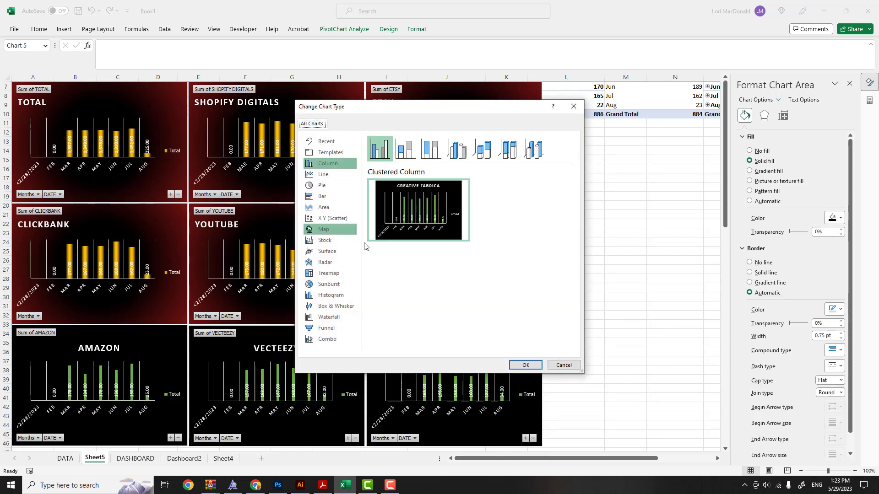
{"action": "left_click", "coordinate": [339, 153]}
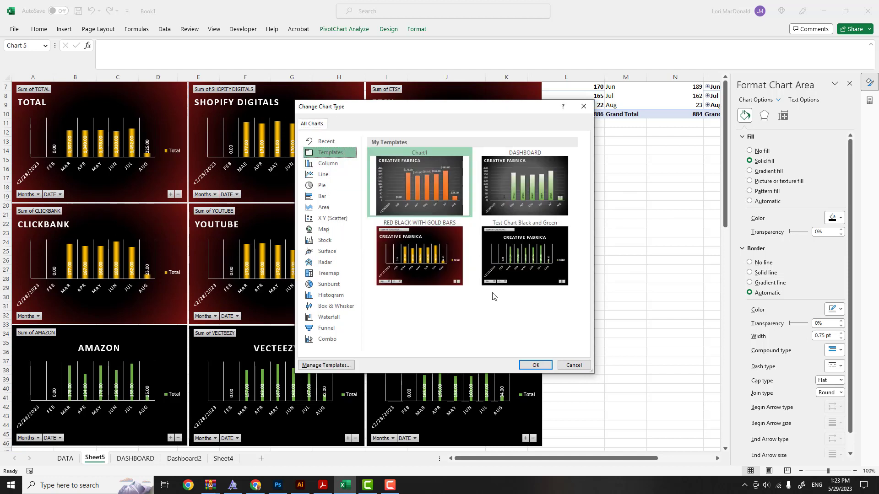
{"action": "left_click", "coordinate": [534, 366]}
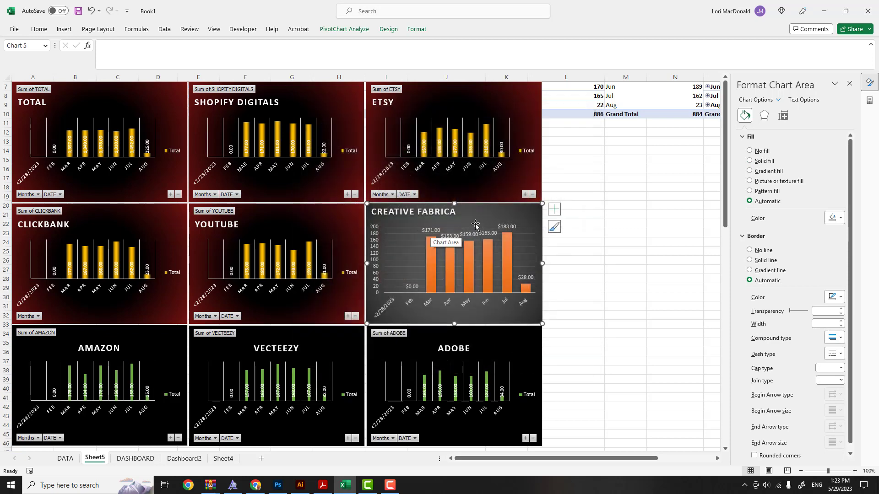
Change the CREATIVE FABRICA chart to the RED BLACK WITH GOLD BARS template.
{"action": "right_click", "coordinate": [477, 221]}
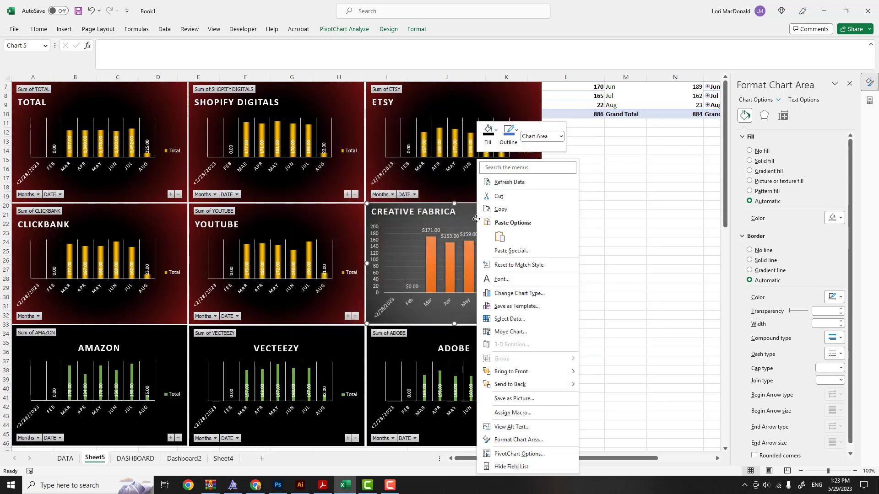
{"action": "left_click", "coordinate": [509, 295]}
{"action": "mouse_move", "coordinate": [392, 232]}
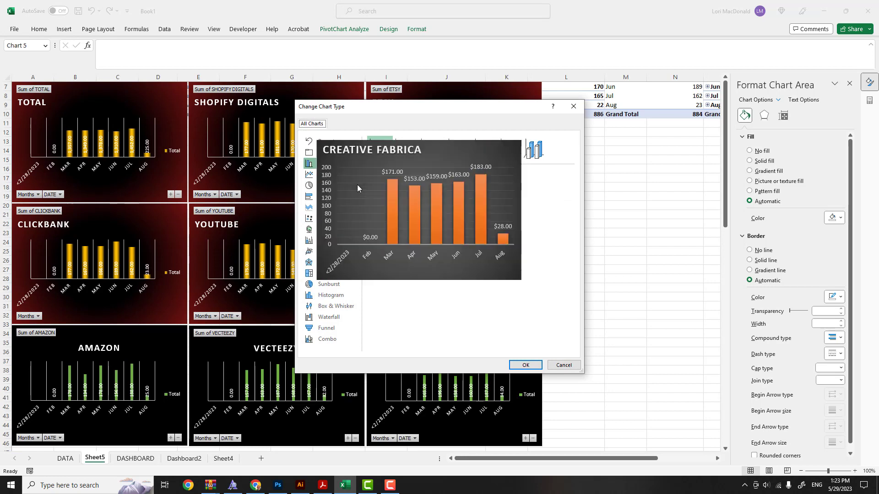
{"action": "left_click", "coordinate": [339, 152]}
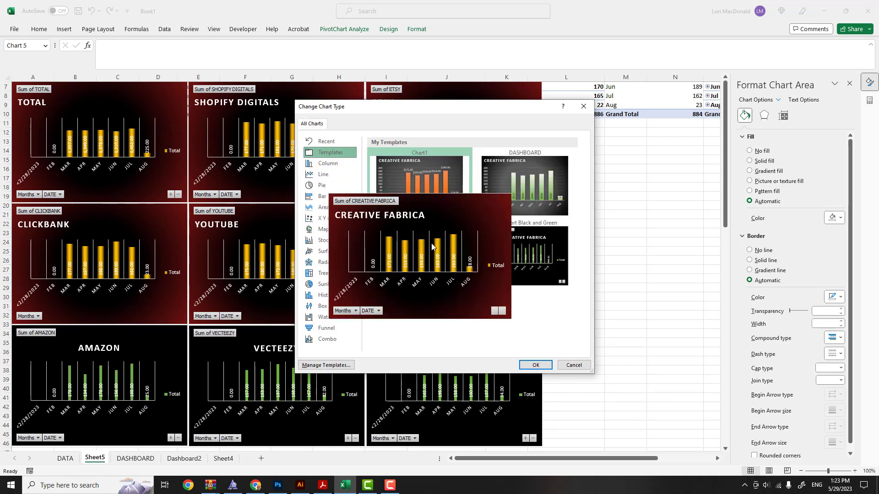
{"action": "left_click", "coordinate": [447, 235]}
{"action": "left_click", "coordinate": [534, 366]}
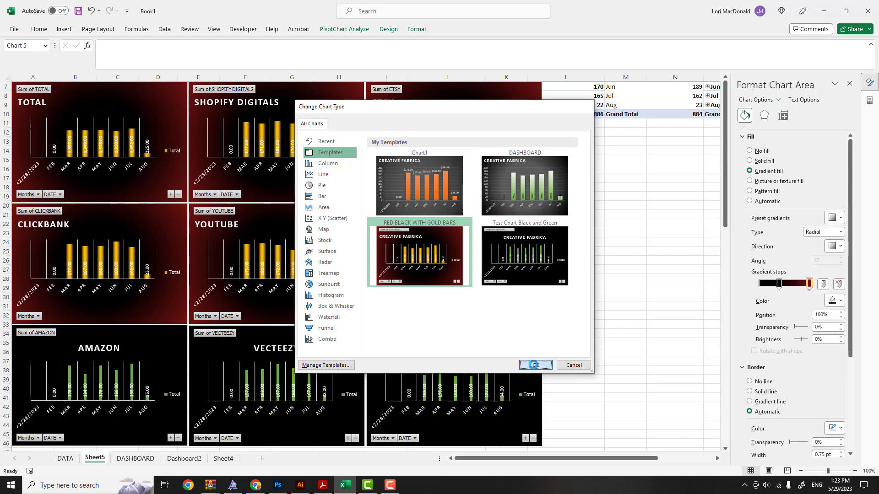
Apply the RED BLACK WITH GOLD BARS template to the AMAZON chart.
{"action": "scroll", "coordinate": [277, 264], "scroll_direction": "down", "scroll_amount": 1}
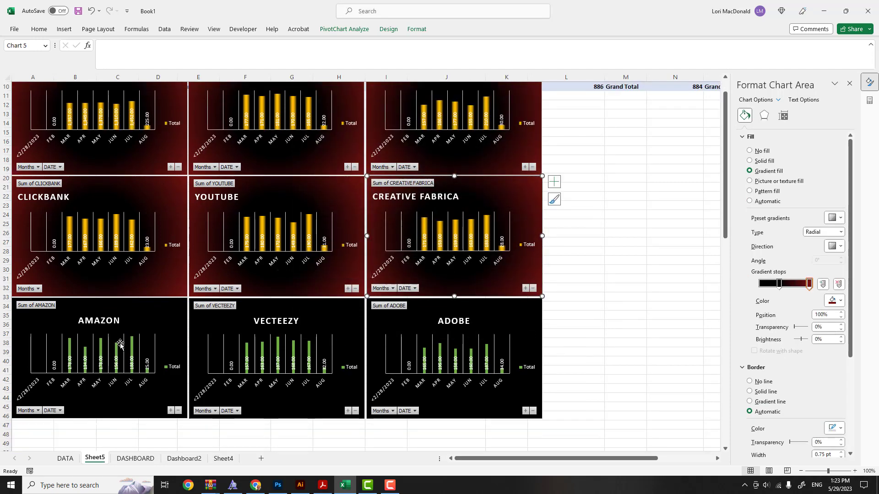
{"action": "left_click", "coordinate": [156, 320]}
{"action": "right_click", "coordinate": [158, 323]}
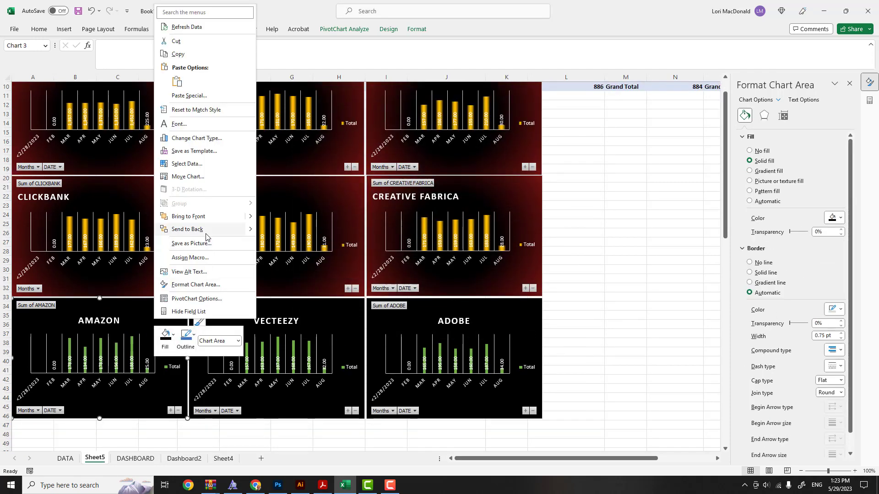
{"action": "left_click", "coordinate": [220, 142]}
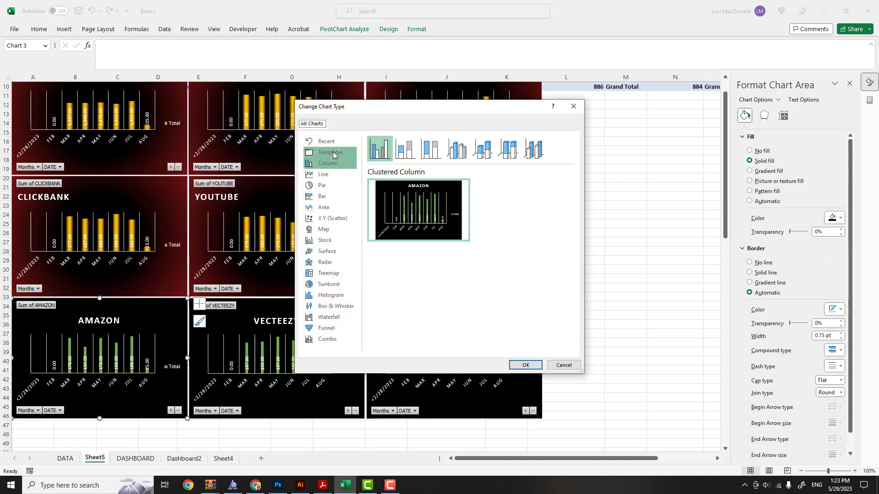
{"action": "left_click", "coordinate": [333, 153]}
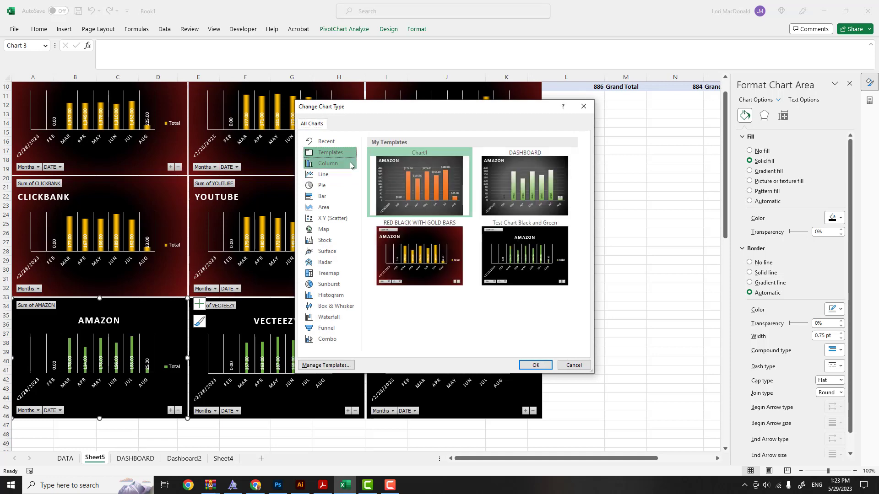
{"action": "left_click", "coordinate": [427, 224]}
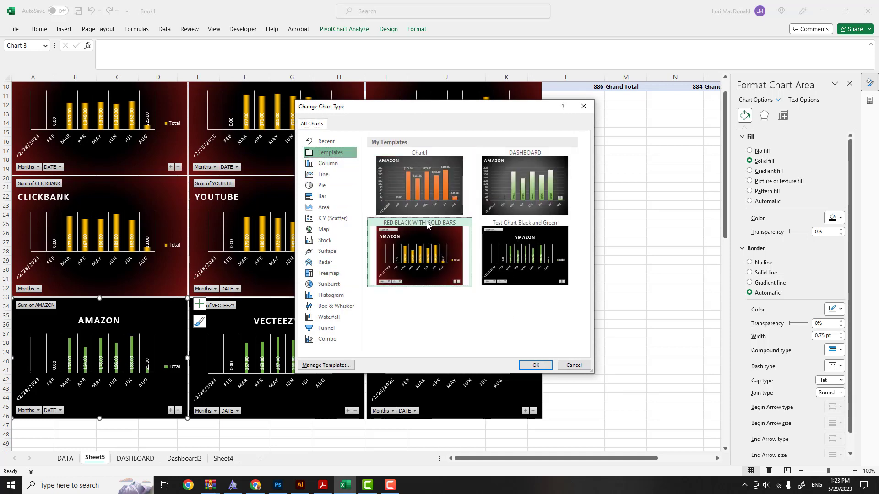
{"action": "left_click", "coordinate": [533, 365]}
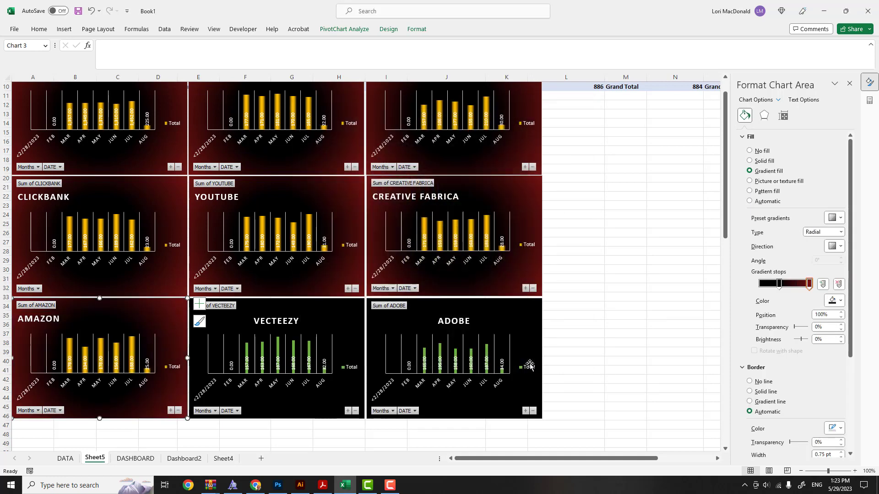
Apply the RED BLACK WITH GOLD BARS template to the VECTEEZY chart.
{"action": "left_click", "coordinate": [329, 313]}
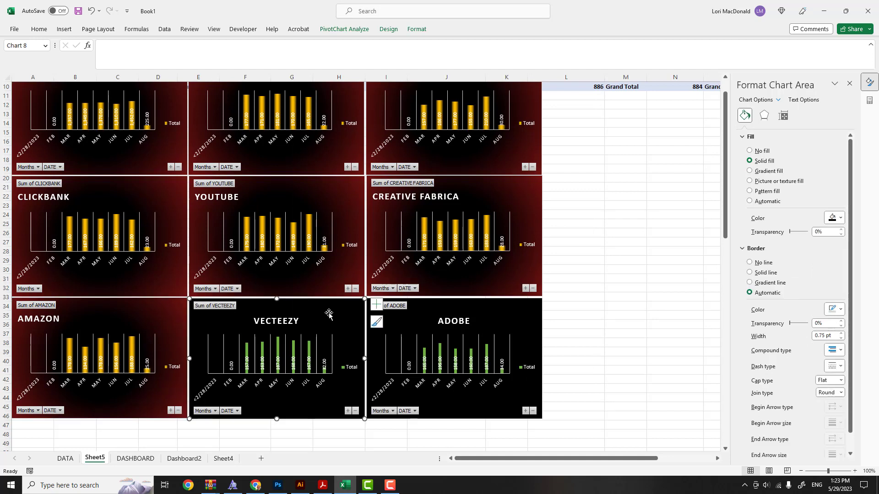
{"action": "right_click", "coordinate": [329, 313]}
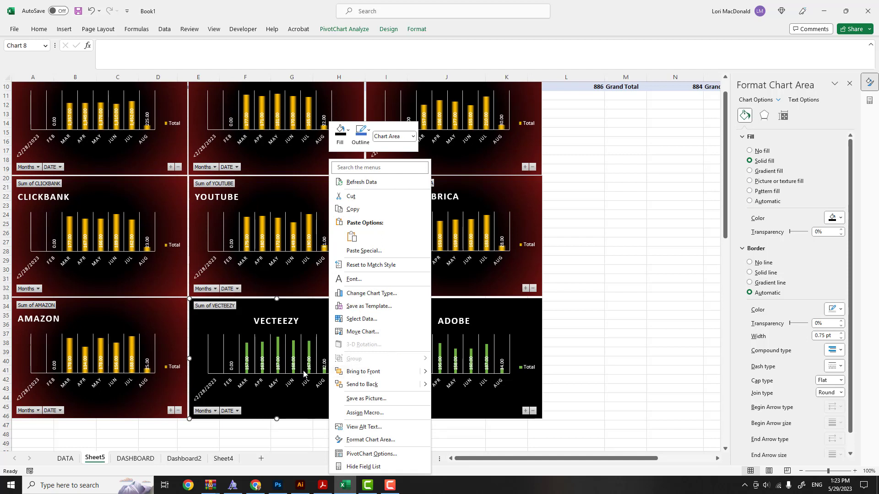
{"action": "left_click", "coordinate": [371, 293]}
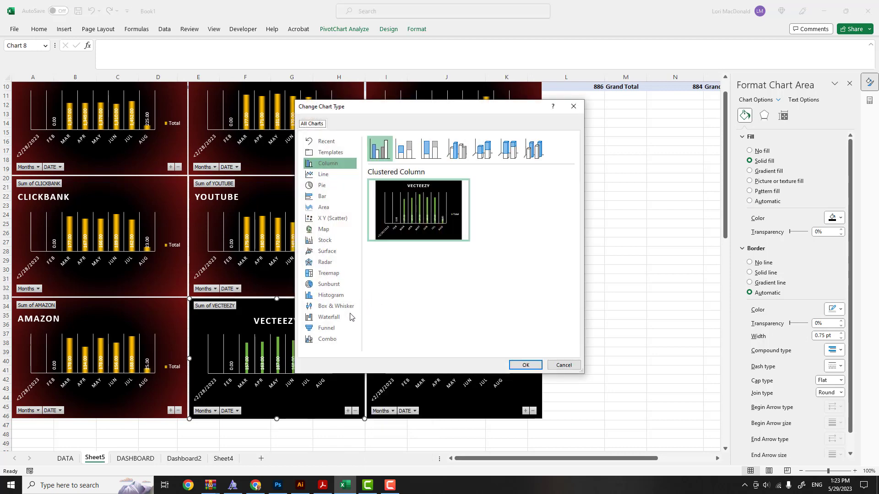
{"action": "left_click", "coordinate": [335, 155]}
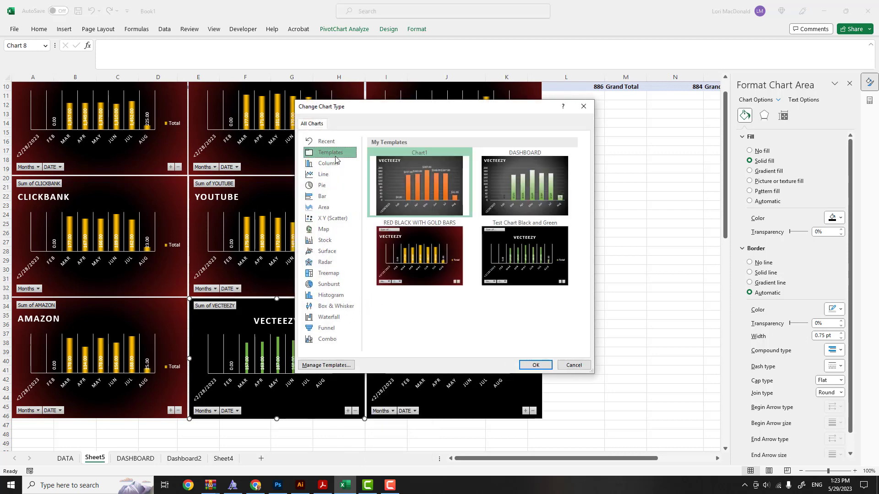
{"action": "left_click", "coordinate": [419, 270]}
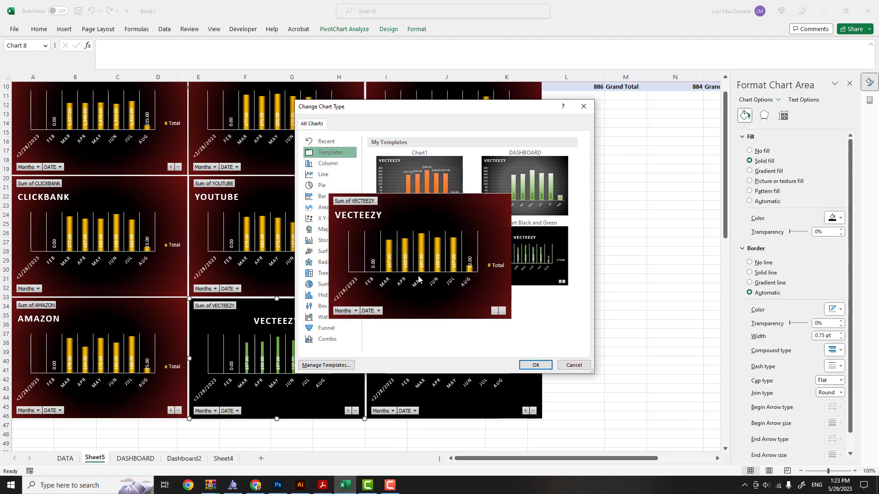
{"action": "left_click", "coordinate": [535, 364]}
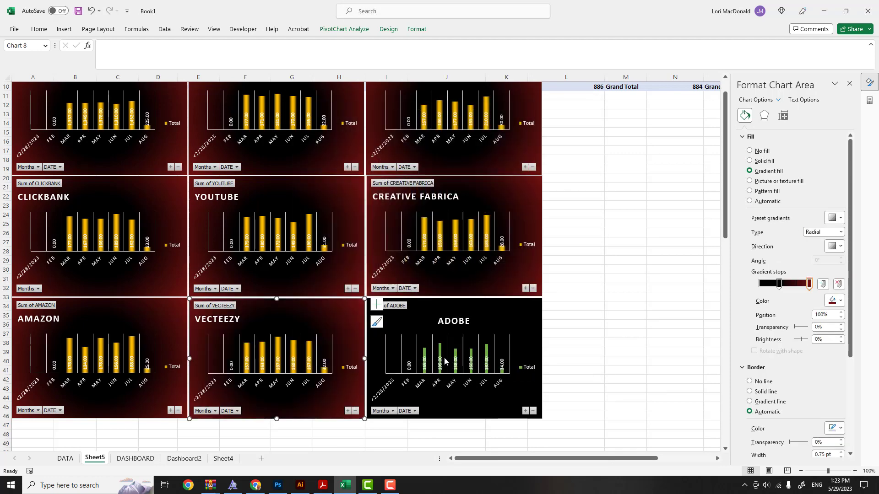
Apply the RED BLACK WITH GOLD BARS template to the ADOBE chart.
{"action": "right_click", "coordinate": [439, 311]}
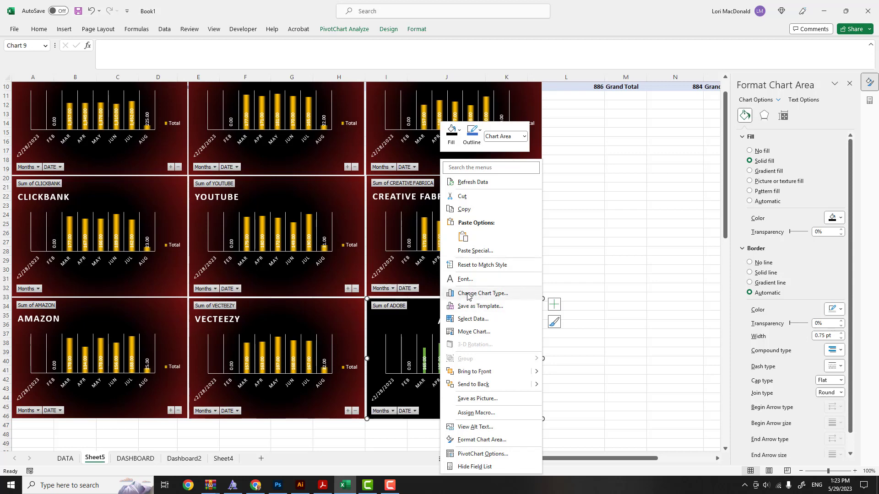
{"action": "left_click", "coordinate": [471, 294]}
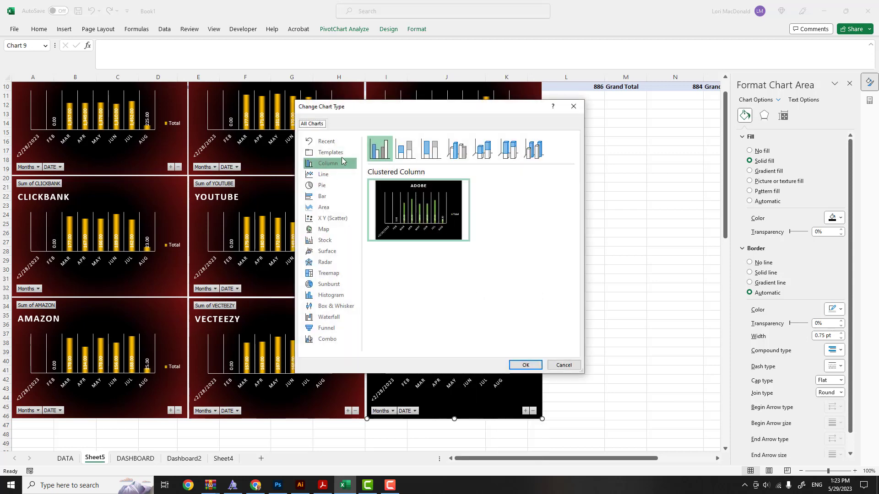
{"action": "left_click", "coordinate": [331, 153]}
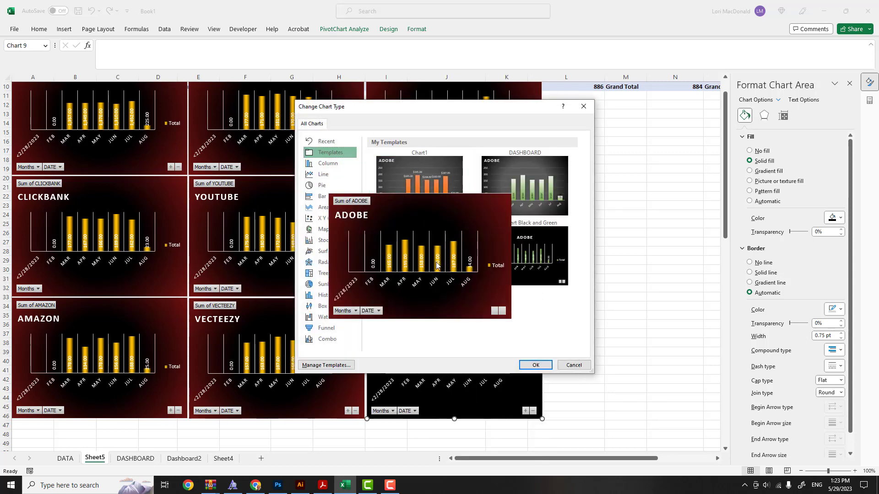
{"action": "left_click", "coordinate": [437, 266]}
{"action": "left_click", "coordinate": [535, 365]}
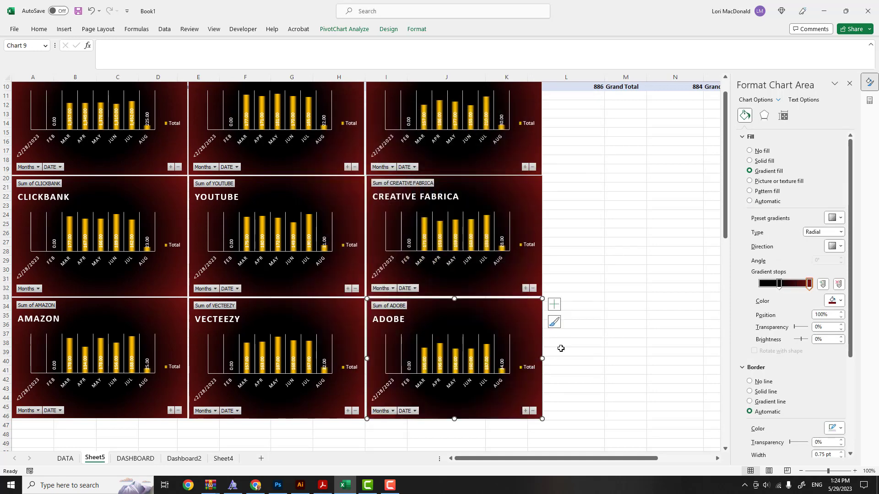
Hide rows 1 to 10, which hold the PivotTables behind the top row of charts.
{"action": "scroll", "coordinate": [663, 335], "scroll_direction": "up", "scroll_amount": 1}
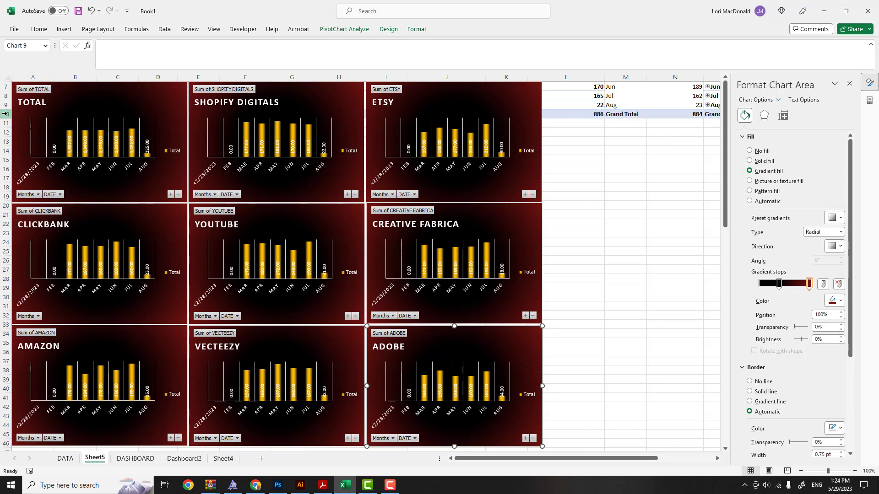
{"action": "left_click_drag", "start_coordinate": [5, 113], "coordinate": [4, 89]}
{"action": "right_click", "coordinate": [2, 93]}
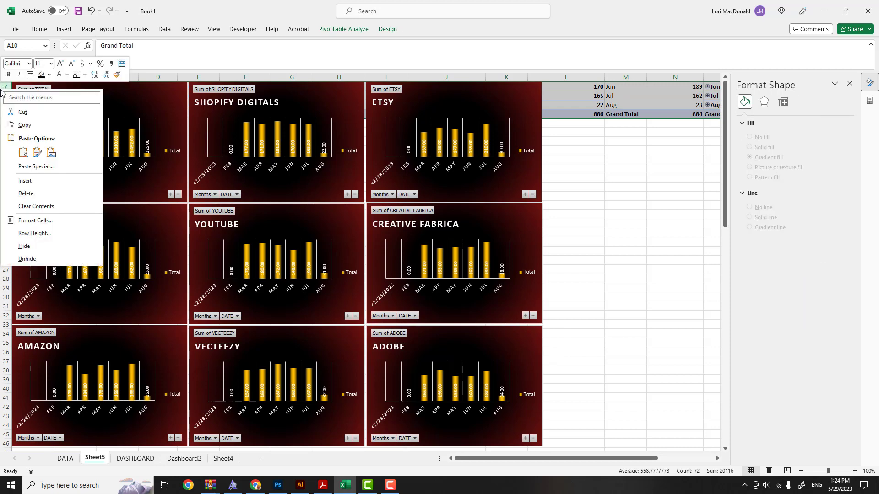
{"action": "left_click", "coordinate": [25, 246]}
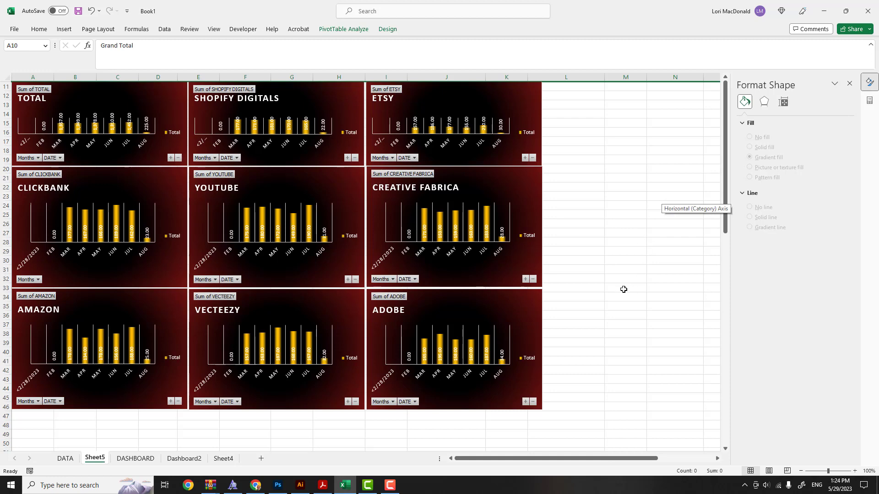
Fill the cells behind and around the charts, from column A across to cell Q58, with black.
{"action": "scroll", "coordinate": [623, 289], "scroll_direction": "down", "scroll_amount": 1}
{"action": "scroll", "coordinate": [623, 289], "scroll_direction": "down", "scroll_amount": 2, "text": "ctrl"}
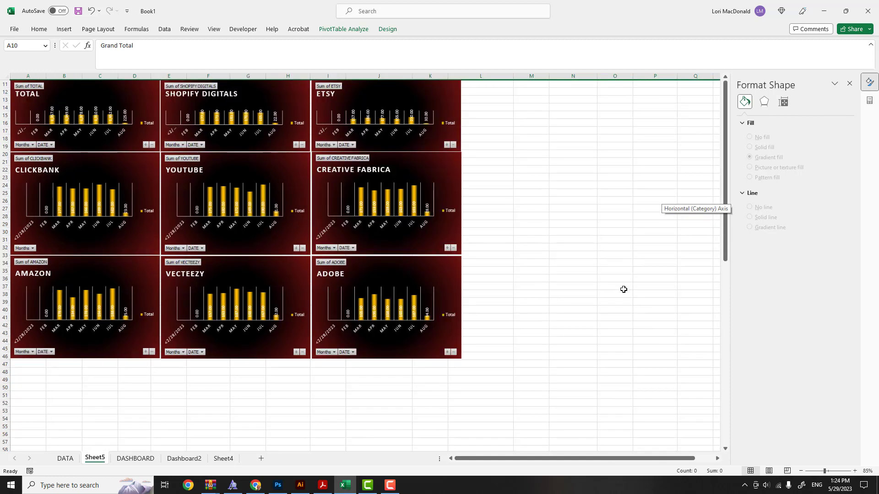
{"action": "left_click", "coordinate": [578, 383]}
{"action": "mouse_move", "coordinate": [576, 382]}
{"action": "left_mouse_down"}
{"action": "mouse_move", "coordinate": [40, 219]}
{"action": "mouse_move", "coordinate": [18, 82]}
{"action": "left_mouse_up"}
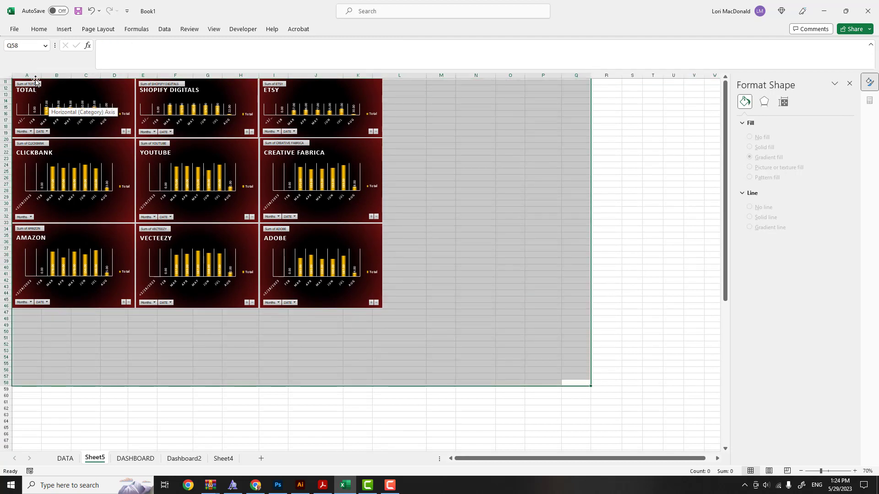
{"action": "left_click", "coordinate": [39, 30]}
{"action": "left_click", "coordinate": [154, 63]}
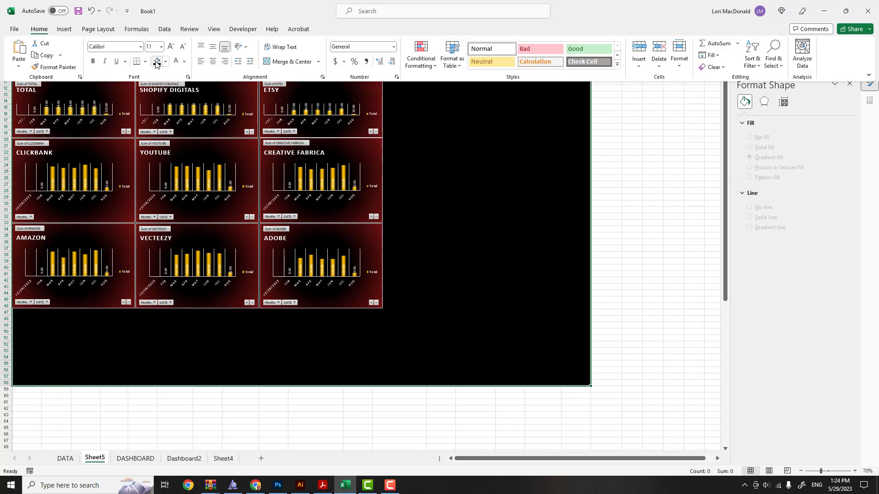
{"action": "left_click", "coordinate": [502, 179]}
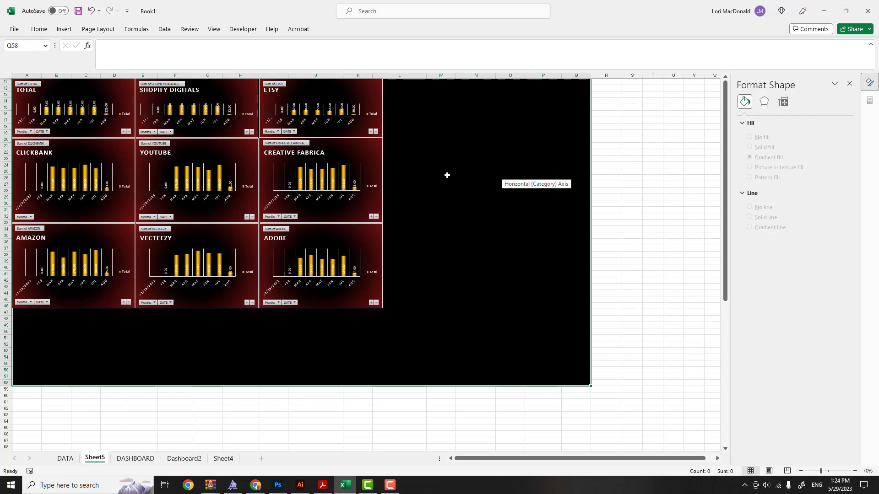
{"action": "scroll", "coordinate": [447, 175], "scroll_direction": "up", "scroll_amount": 2, "text": "ctrl"}
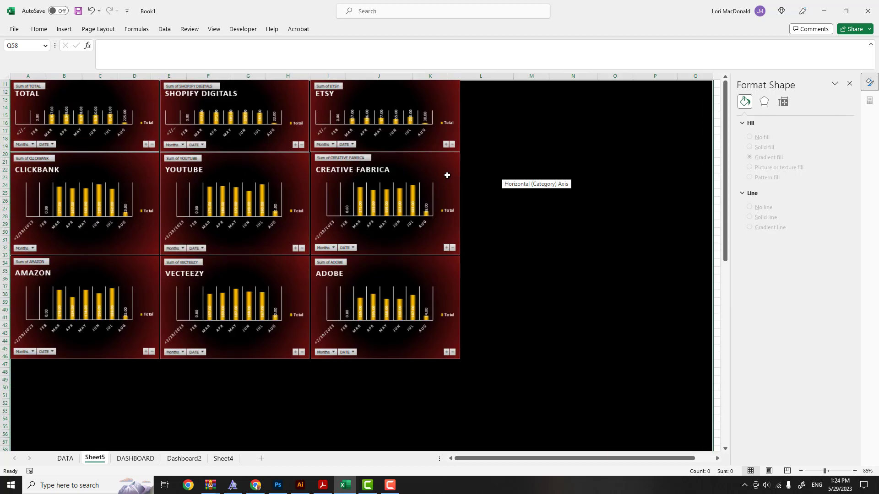
{"action": "scroll", "coordinate": [447, 176], "scroll_direction": "up", "scroll_amount": 1, "text": "ctrl"}
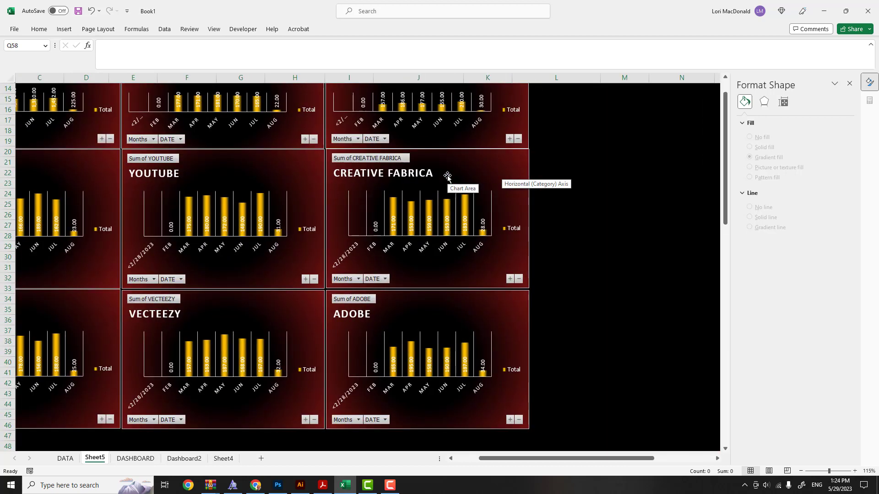
{"action": "scroll", "coordinate": [447, 175], "scroll_direction": "down", "scroll_amount": 1, "text": "ctrl"}
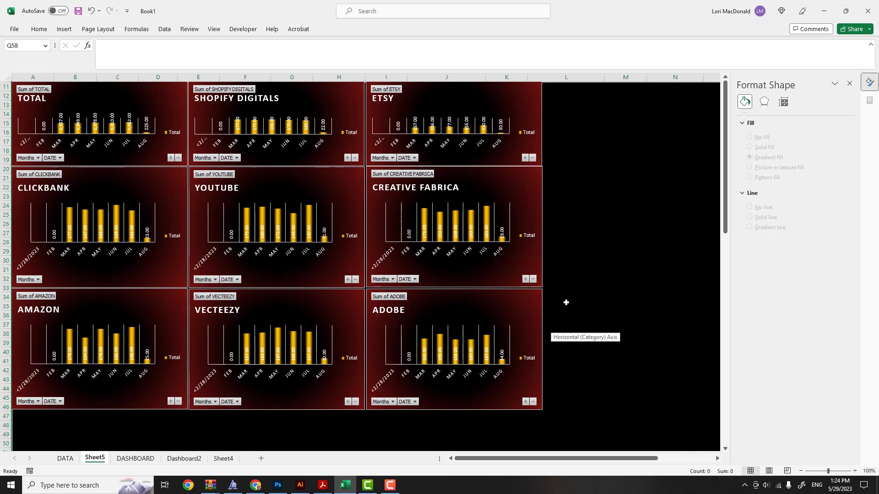
{"action": "left_click", "coordinate": [682, 205]}
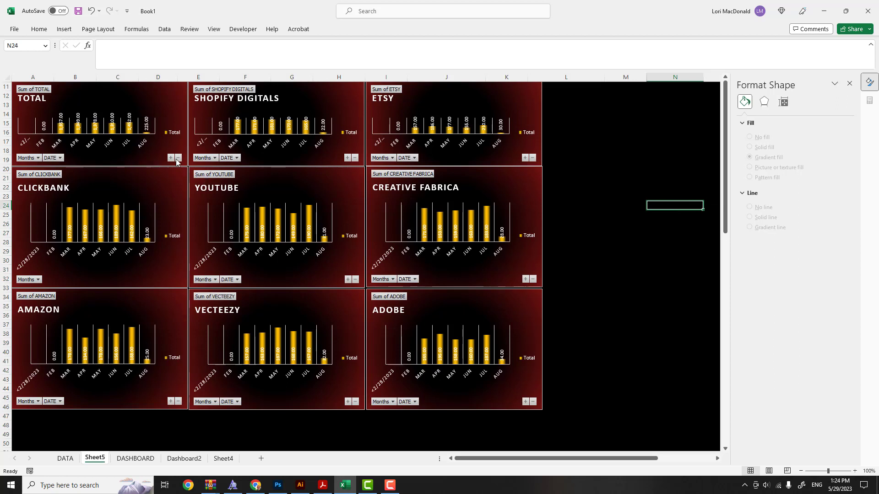
Unhide the hidden rows above row 11.
{"action": "left_click", "coordinate": [7, 85]}
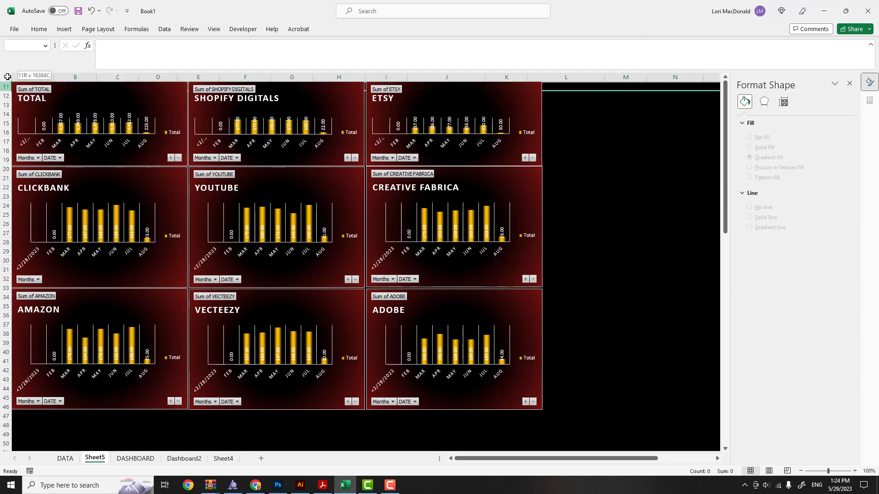
{"action": "right_click", "coordinate": [6, 89]}
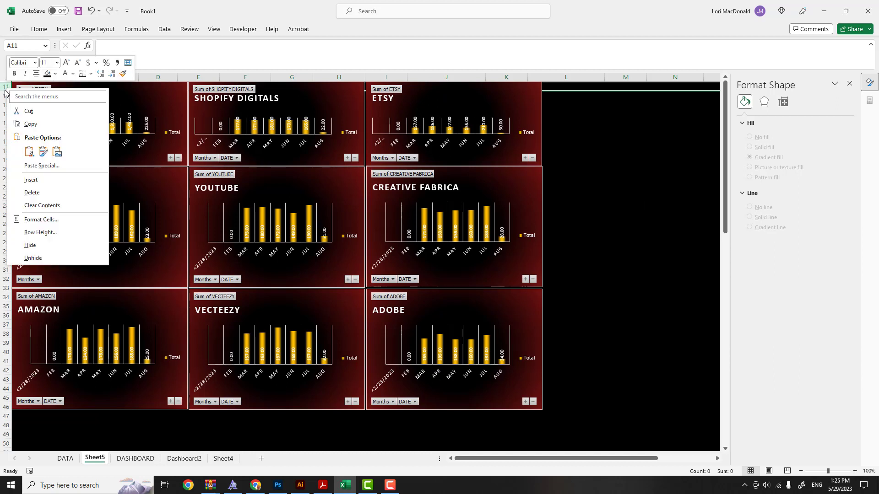
{"action": "left_click", "coordinate": [33, 259]}
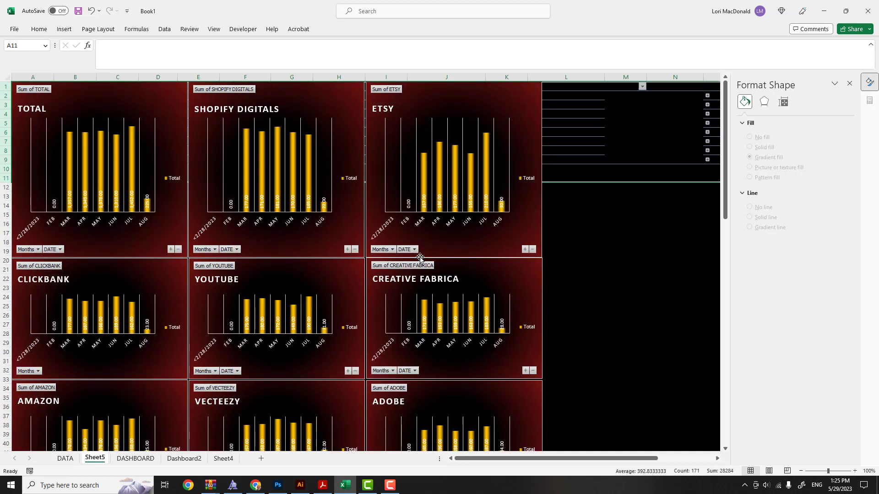
{"action": "left_click", "coordinate": [656, 255]}
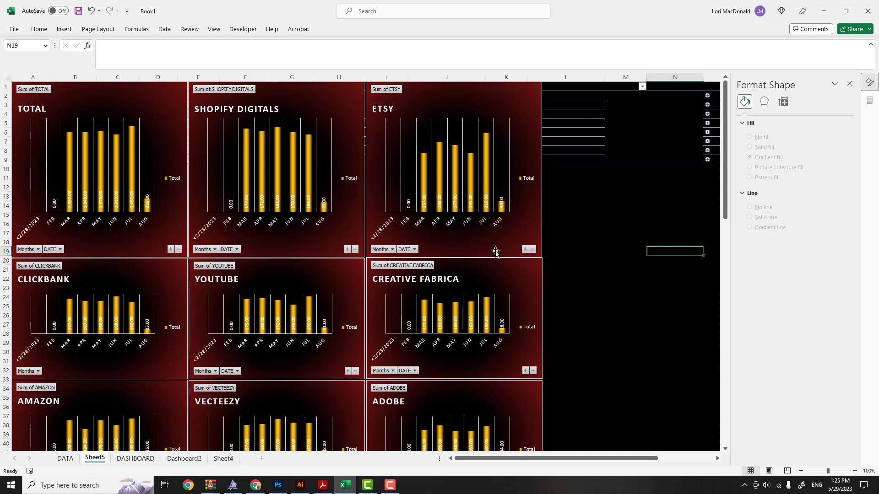
Set the height of the TOTAL, SHOPIFY DIGITALS and ETSY charts together to 2.75".
{"action": "scroll", "coordinate": [496, 251], "scroll_direction": "down", "scroll_amount": 1}
{"action": "scroll", "coordinate": [496, 251], "scroll_direction": "down", "scroll_amount": 2}
{"action": "scroll", "coordinate": [496, 251], "scroll_direction": "up", "scroll_amount": 3}
{"action": "left_click", "coordinate": [500, 237]}
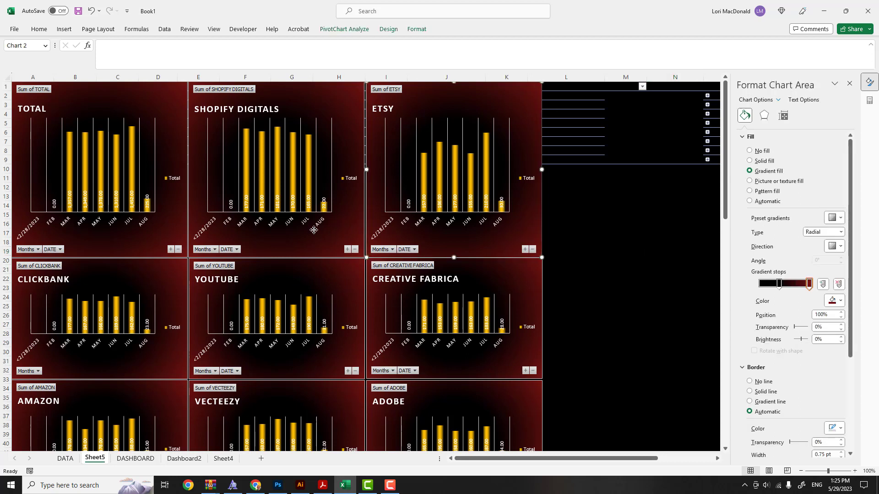
{"action": "left_click", "coordinate": [313, 232], "text": "ctrl"}
{"action": "left_click", "coordinate": [152, 240], "text": "ctrl"}
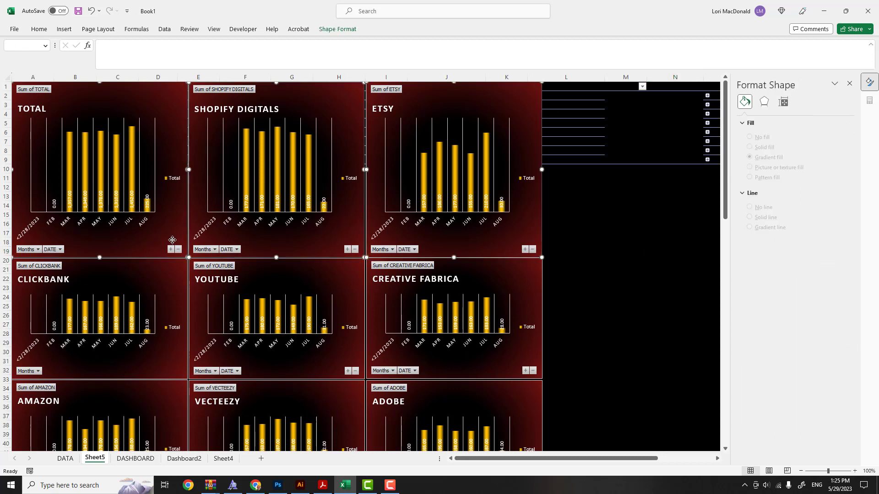
{"action": "left_click", "coordinate": [783, 102]}
{"action": "left_click", "coordinate": [823, 134]}
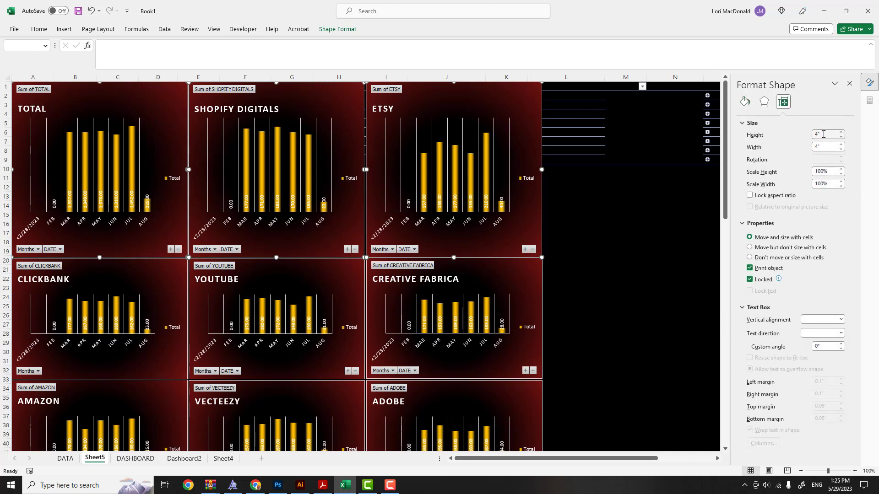
{"action": "type", "text": "2.75"}
{"action": "left_click", "coordinate": [831, 145]}
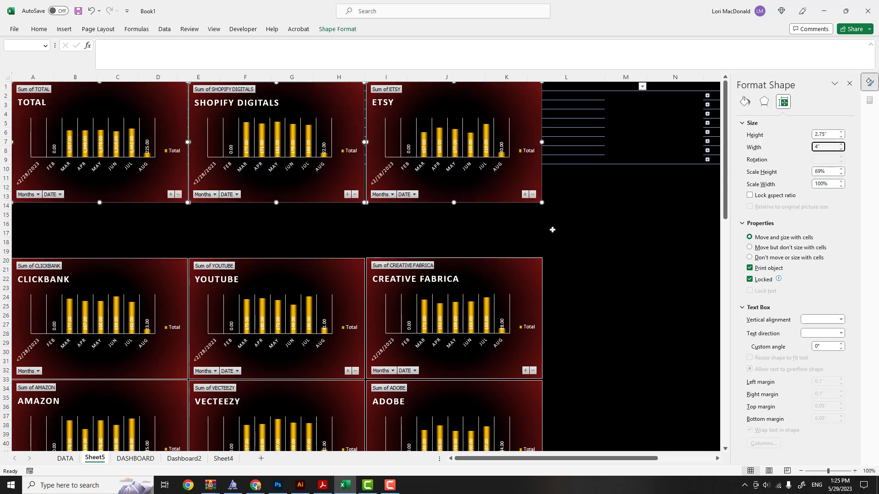
Move the CLICKBANK, YOUTUBE, CREATIVE FABRICA, AMAZON, VECTEEZY and ADOBE charts up together, directly beneath the top row of charts.
{"action": "scroll", "coordinate": [559, 230], "scroll_direction": "down", "scroll_amount": 1}
{"action": "left_click_drag", "start_coordinate": [564, 207], "coordinate": [90, 409]}
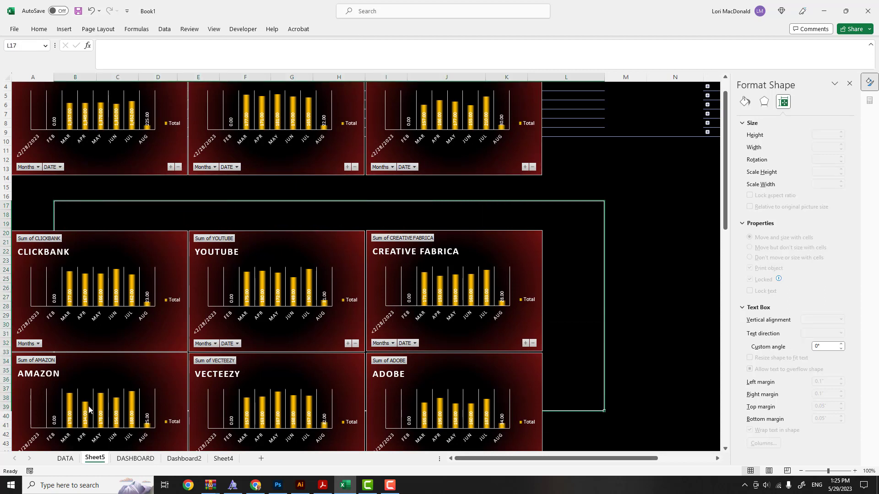
{"action": "left_click", "coordinate": [667, 233]}
{"action": "left_click", "coordinate": [494, 253]}
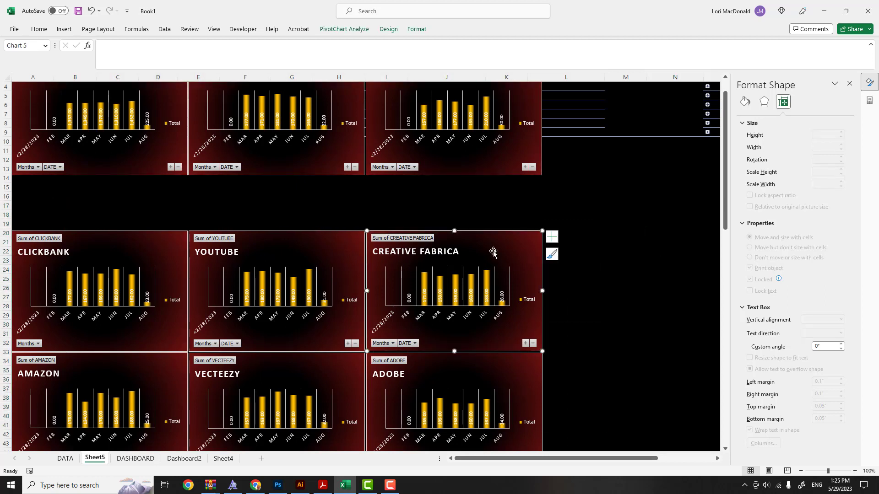
{"action": "left_click", "coordinate": [322, 257], "text": "ctrl"}
{"action": "left_click", "coordinate": [140, 267], "text": "ctrl"}
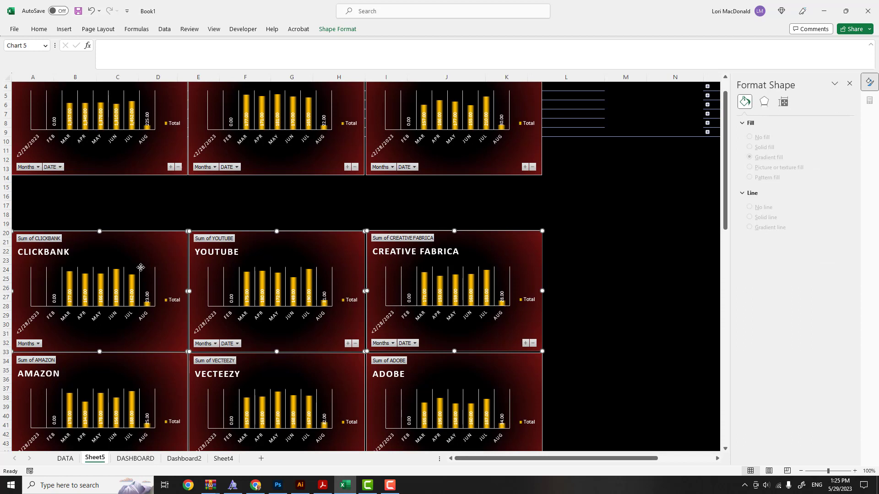
{"action": "left_click", "coordinate": [146, 364], "text": "ctrl"}
{"action": "left_click", "coordinate": [280, 370], "text": "ctrl"}
{"action": "left_click", "coordinate": [500, 373], "text": "ctrl"}
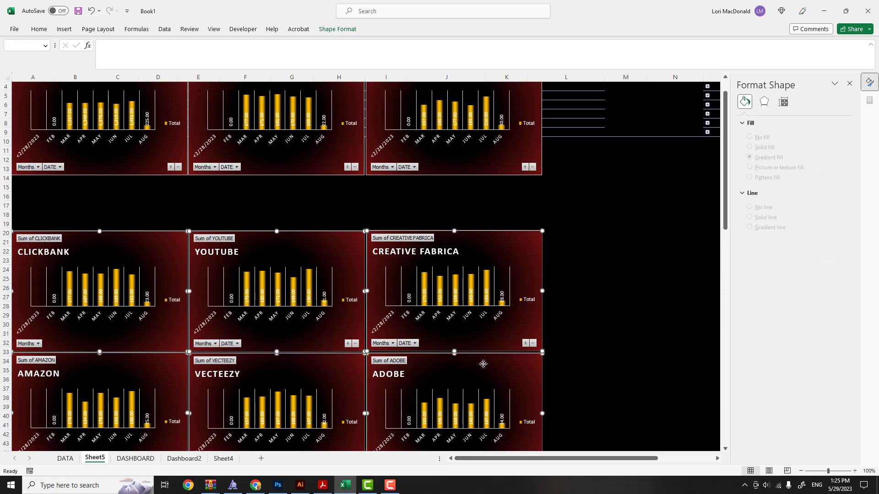
{"action": "left_click_drag", "start_coordinate": [484, 364], "coordinate": [474, 310]}
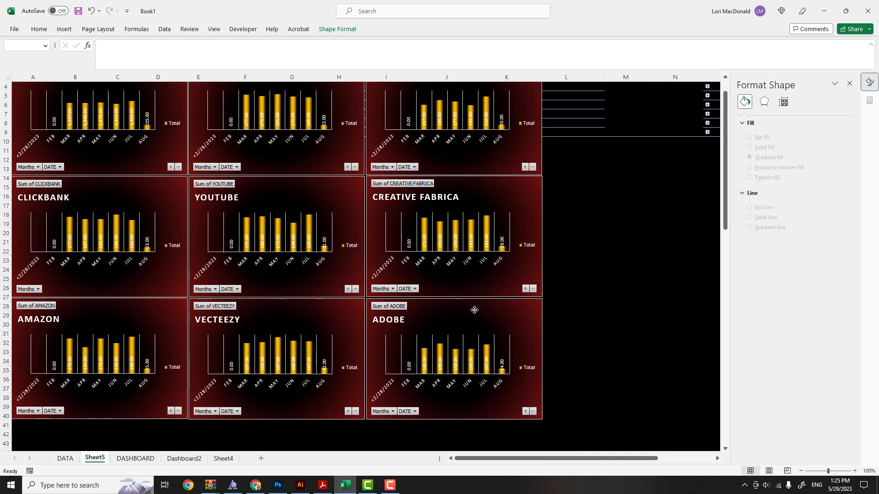
{"action": "left_click", "coordinate": [615, 284]}
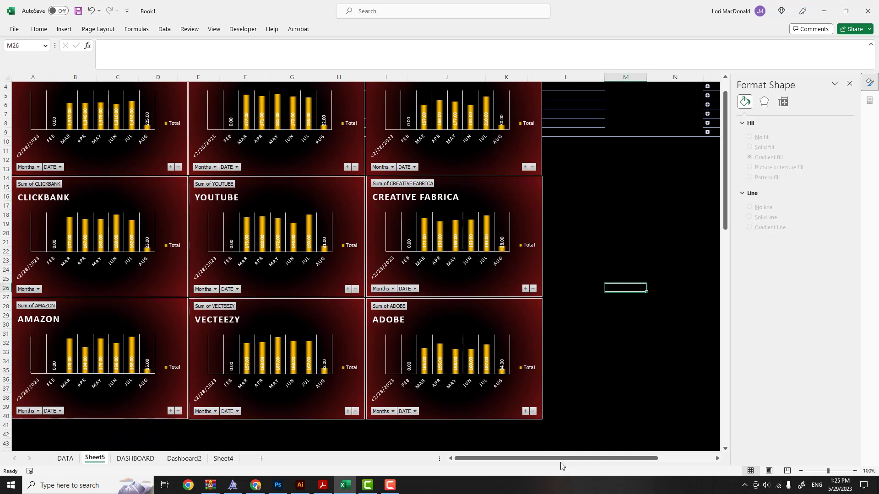
{"action": "left_click_drag", "start_coordinate": [558, 459], "coordinate": [558, 459]}
{"action": "left_click_drag", "start_coordinate": [451, 446], "coordinate": [466, 455]}
{"action": "scroll", "coordinate": [578, 319], "scroll_direction": "up", "scroll_amount": 1}
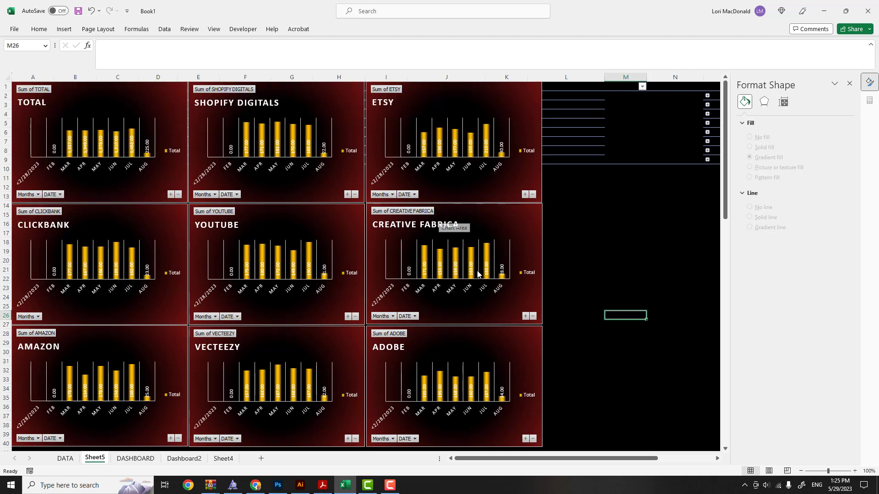
{"action": "left_click", "coordinate": [594, 197]}
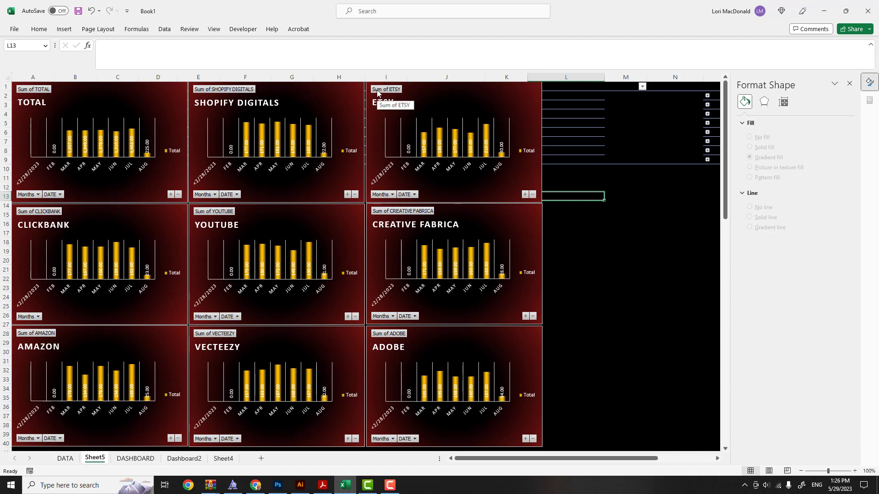
Select all nine charts on Sheet5 together and copy them.
{"action": "left_click", "coordinate": [506, 94]}
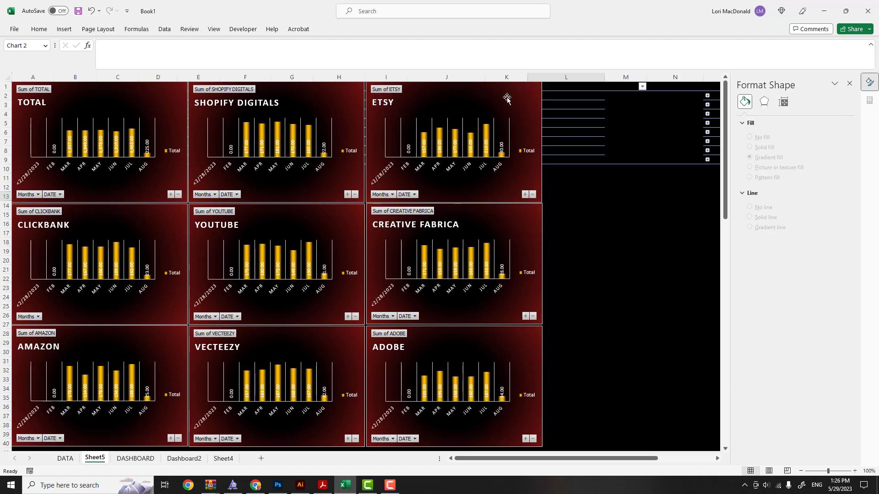
{"action": "left_click", "coordinate": [349, 105], "text": "ctrl"}
{"action": "left_click", "coordinate": [185, 113], "text": "ctrl"}
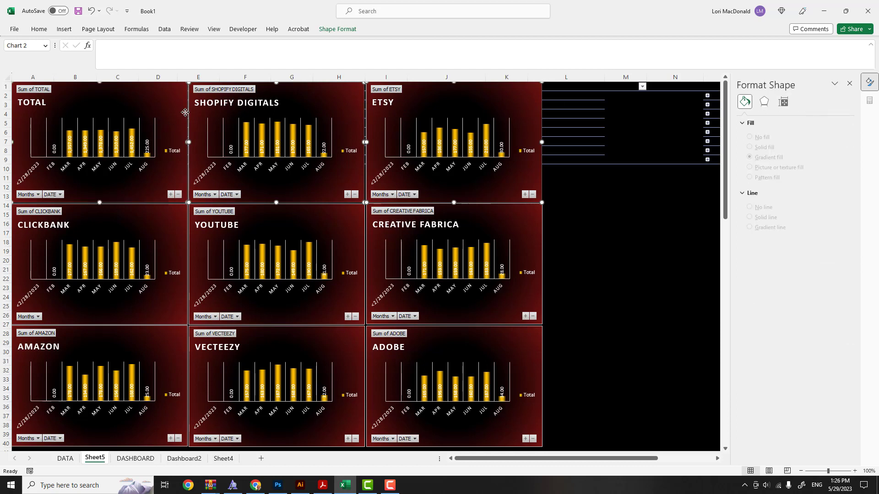
{"action": "left_click", "coordinate": [161, 214], "text": "ctrl"}
{"action": "left_click", "coordinate": [352, 218], "text": "ctrl"}
{"action": "left_click", "coordinate": [500, 216], "text": "ctrl"}
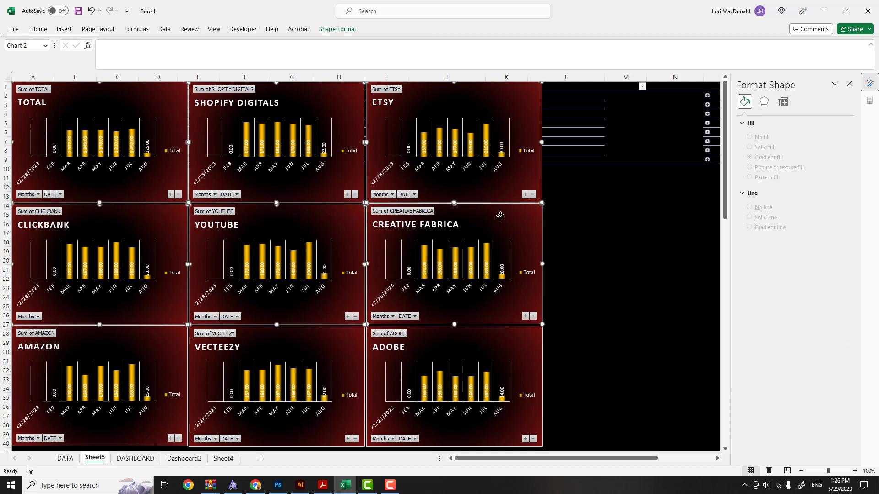
{"action": "left_click", "coordinate": [159, 339], "text": "ctrl"}
{"action": "left_click", "coordinate": [315, 341], "text": "ctrl"}
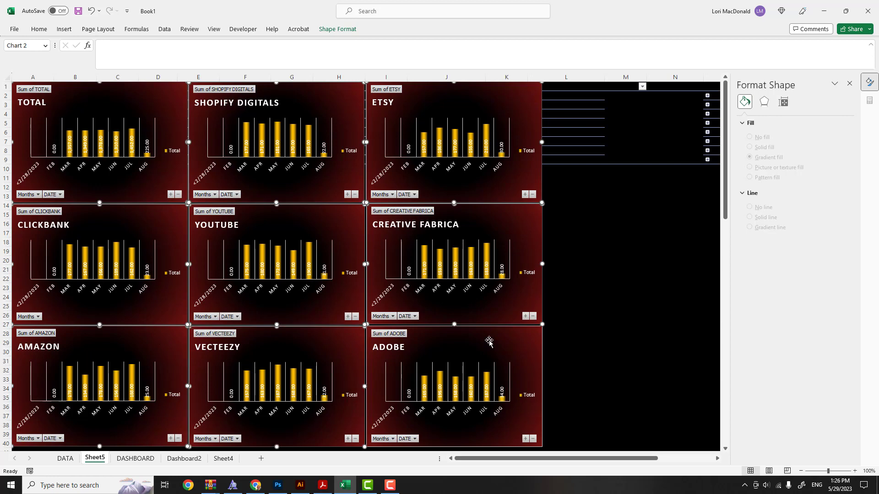
{"action": "left_click", "coordinate": [494, 339], "text": "ctrl"}
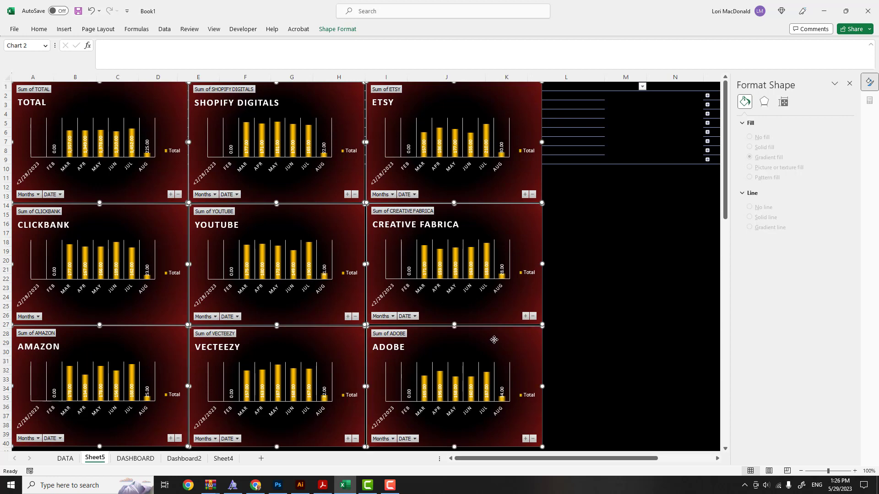
Add a new blank worksheet and paste the nine copied charts at cell A1 of the empty Sheet4.
{"action": "left_click", "coordinate": [260, 459]}
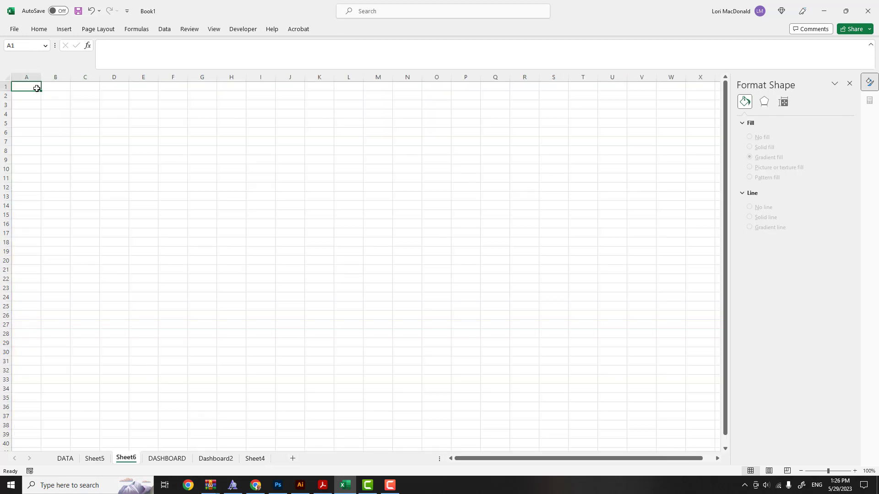
{"action": "left_click", "coordinate": [96, 458]}
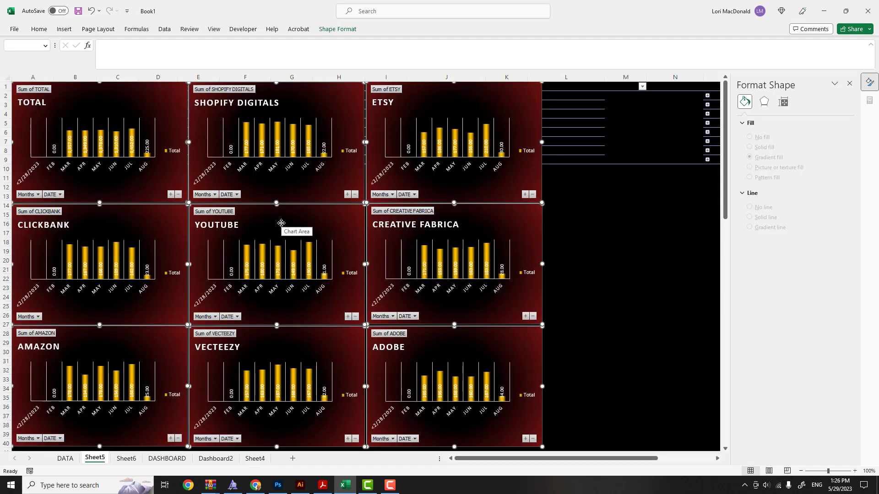
{"action": "left_click", "coordinate": [255, 457]}
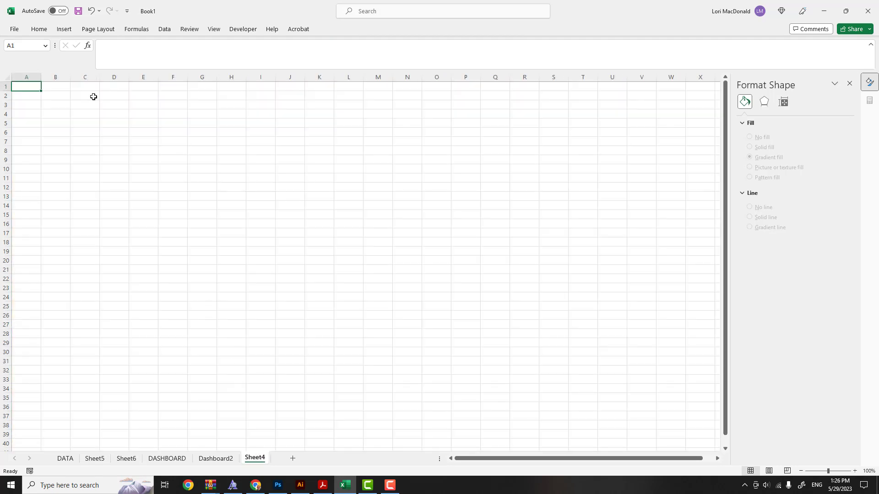
{"action": "key", "text": "ctrl+v"}
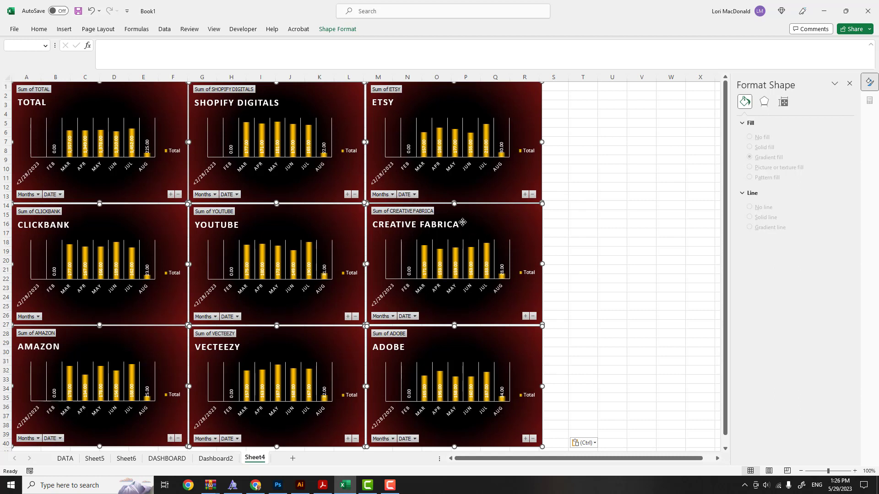
{"action": "left_click", "coordinate": [604, 161]}
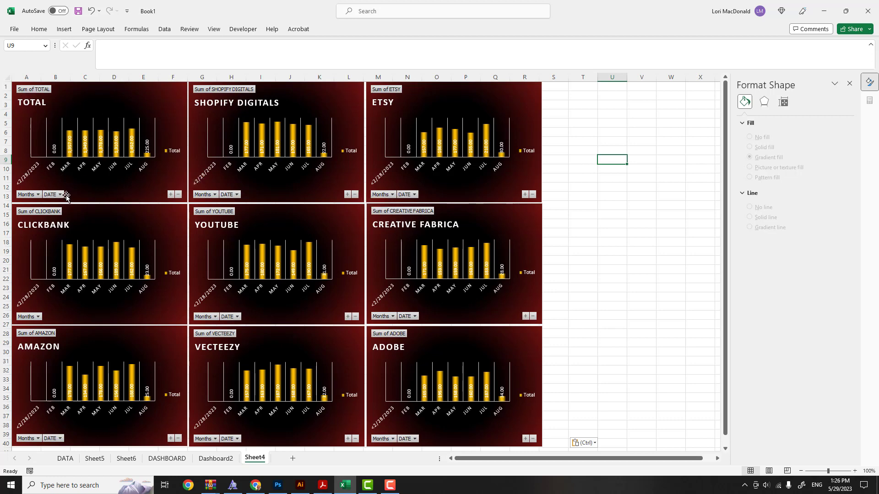
Filter the Months field of the TOTAL chart to show only Mar, Apr and May.
{"action": "left_click", "coordinate": [38, 195]}
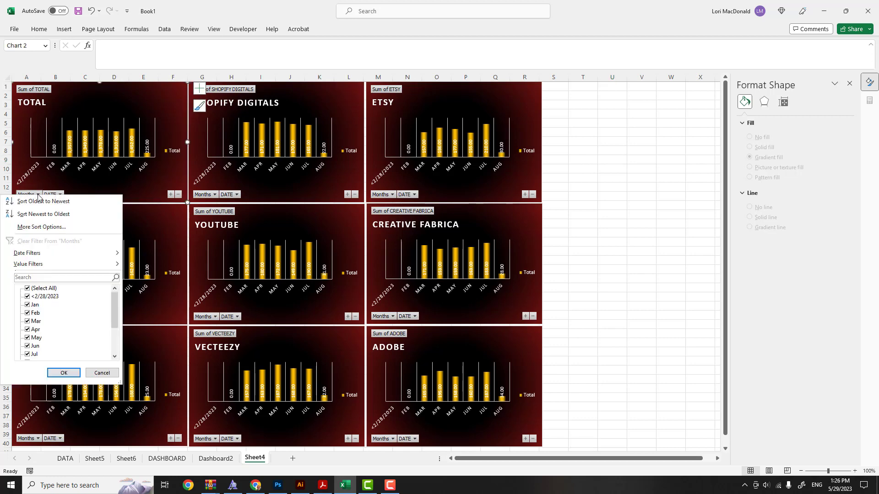
{"action": "left_click", "coordinate": [122, 188]}
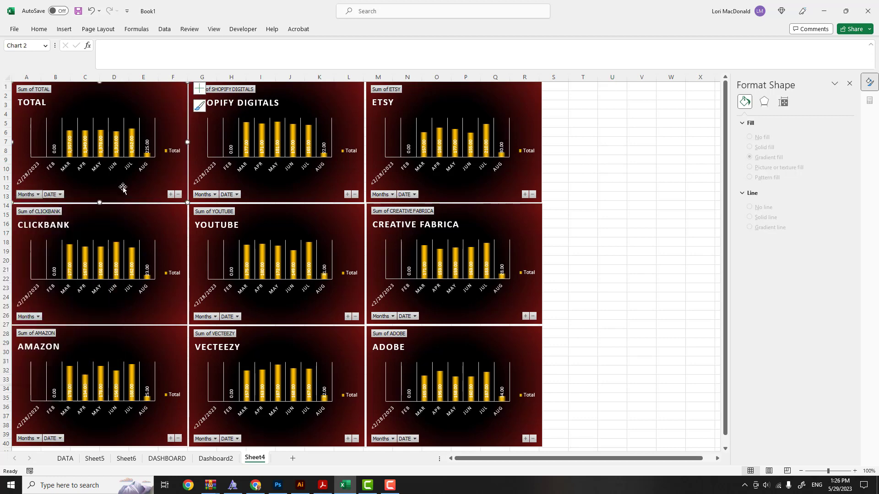
{"action": "left_click", "coordinate": [39, 196]}
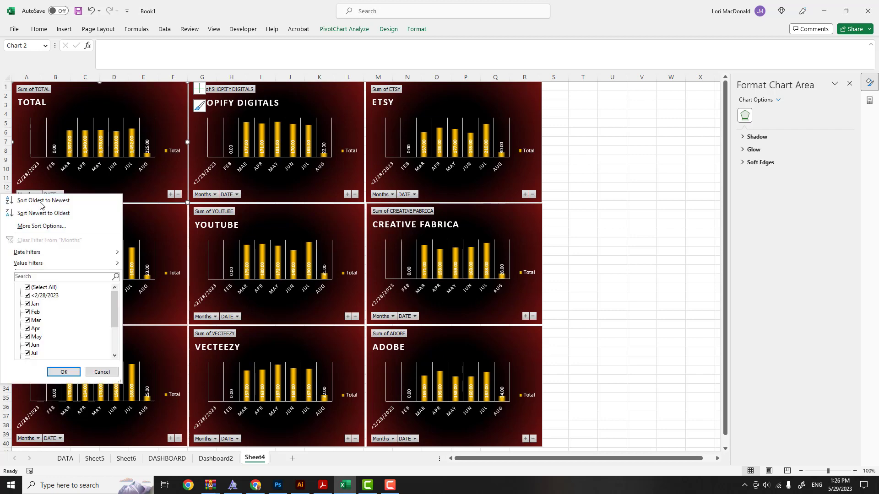
{"action": "left_click", "coordinate": [28, 287]}
{"action": "mouse_move", "coordinate": [68, 260]}
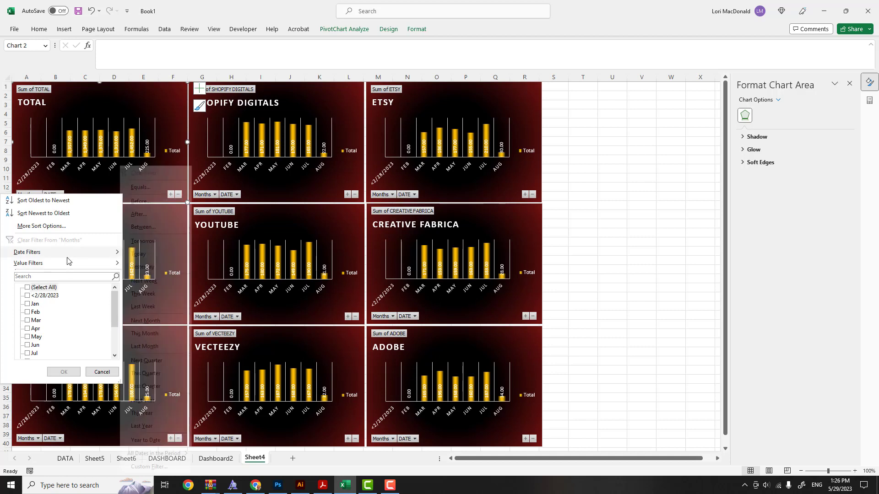
{"action": "left_click", "coordinate": [28, 321]}
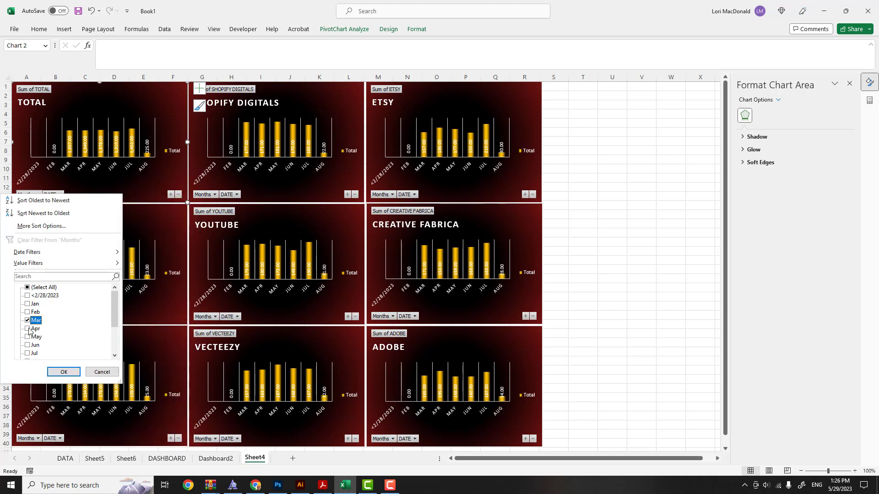
{"action": "left_click", "coordinate": [27, 328]}
{"action": "left_click", "coordinate": [27, 336]}
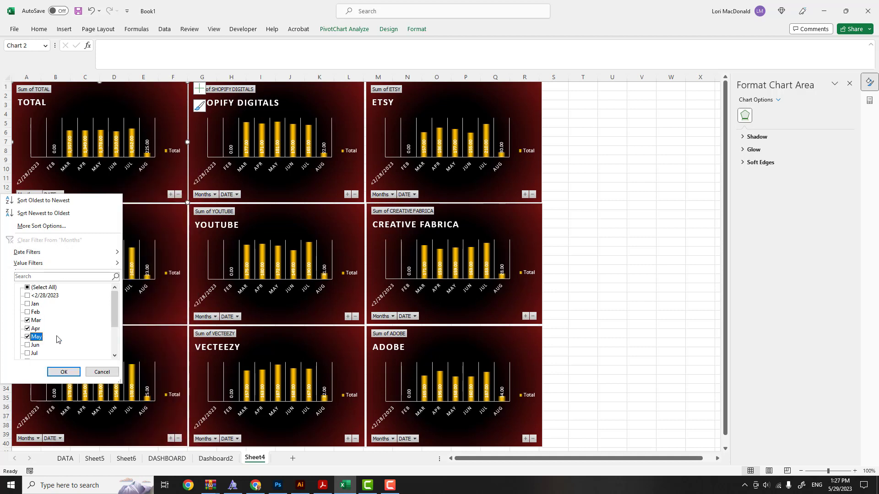
{"action": "left_click", "coordinate": [64, 372]}
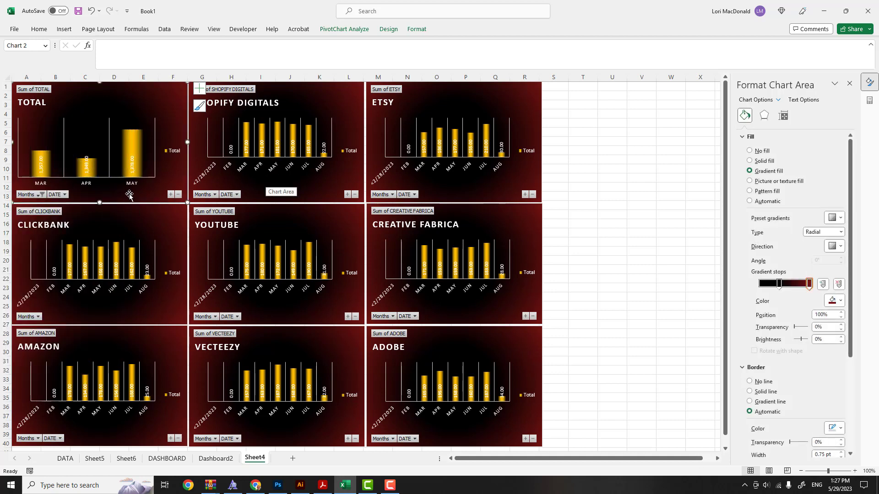
Clear the Months filter from the TOTAL chart and look over the pasted dashboard.
{"action": "left_click", "coordinate": [40, 195]}
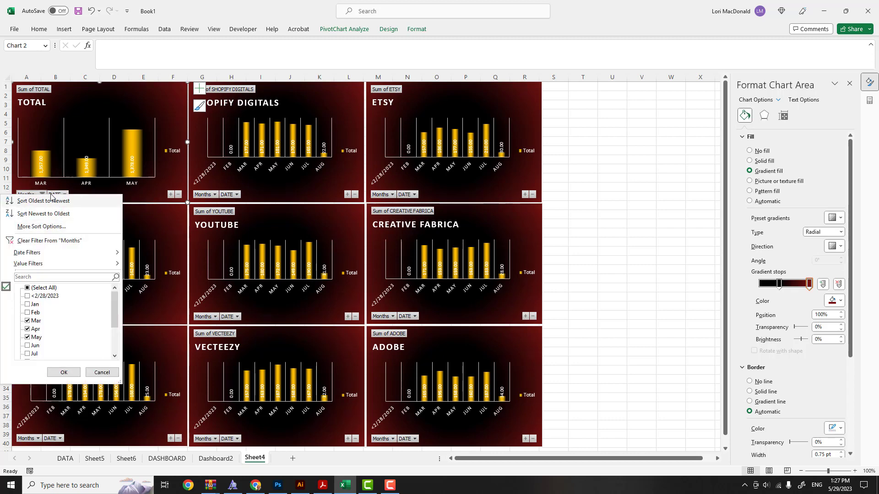
{"action": "left_click", "coordinate": [46, 241]}
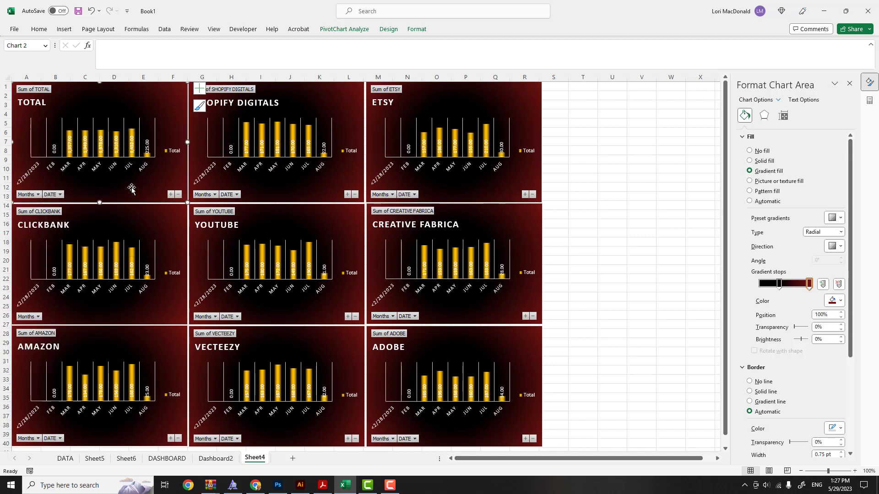
{"action": "left_click", "coordinate": [581, 196]}
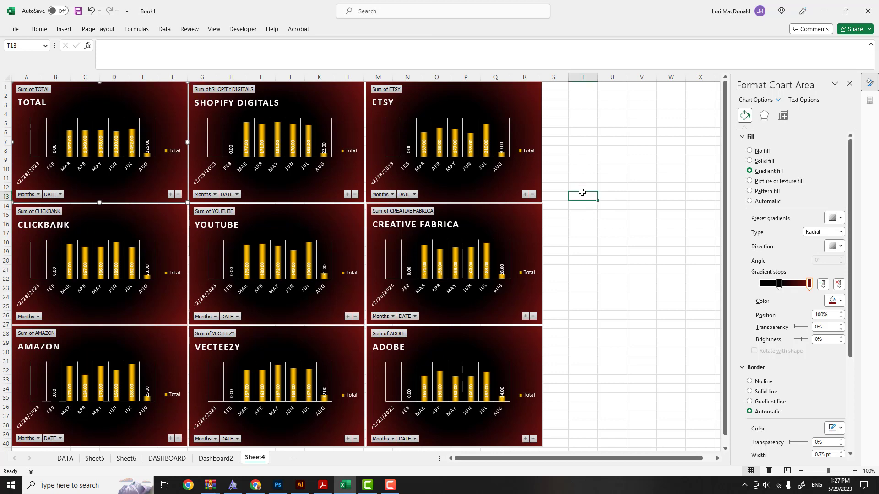
{"action": "scroll", "coordinate": [314, 229], "scroll_direction": "down", "scroll_amount": 3}
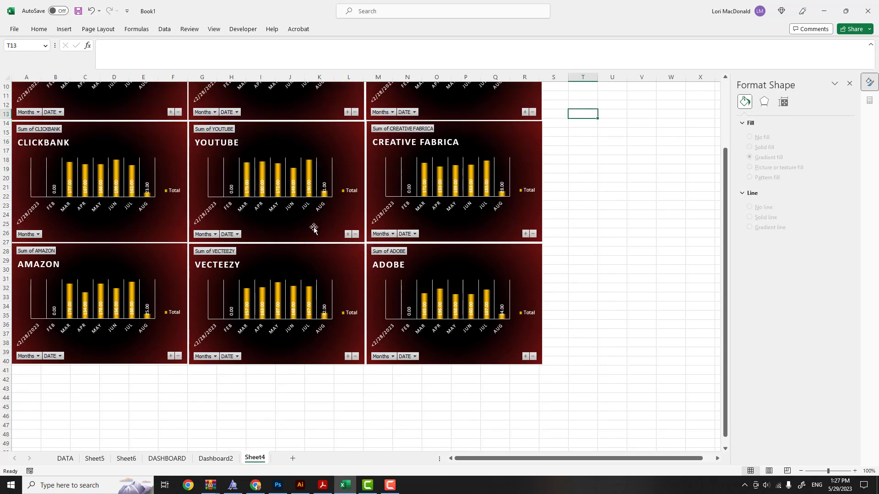
{"action": "scroll", "coordinate": [314, 229], "scroll_direction": "up", "scroll_amount": 3}
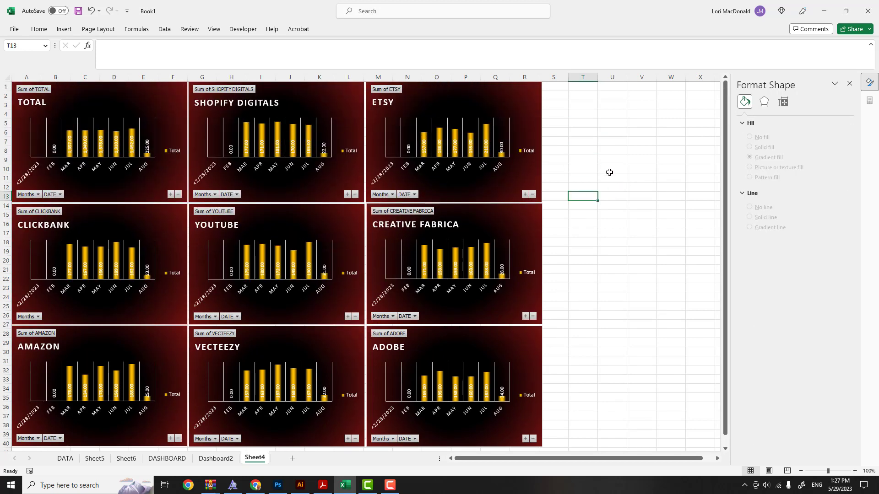